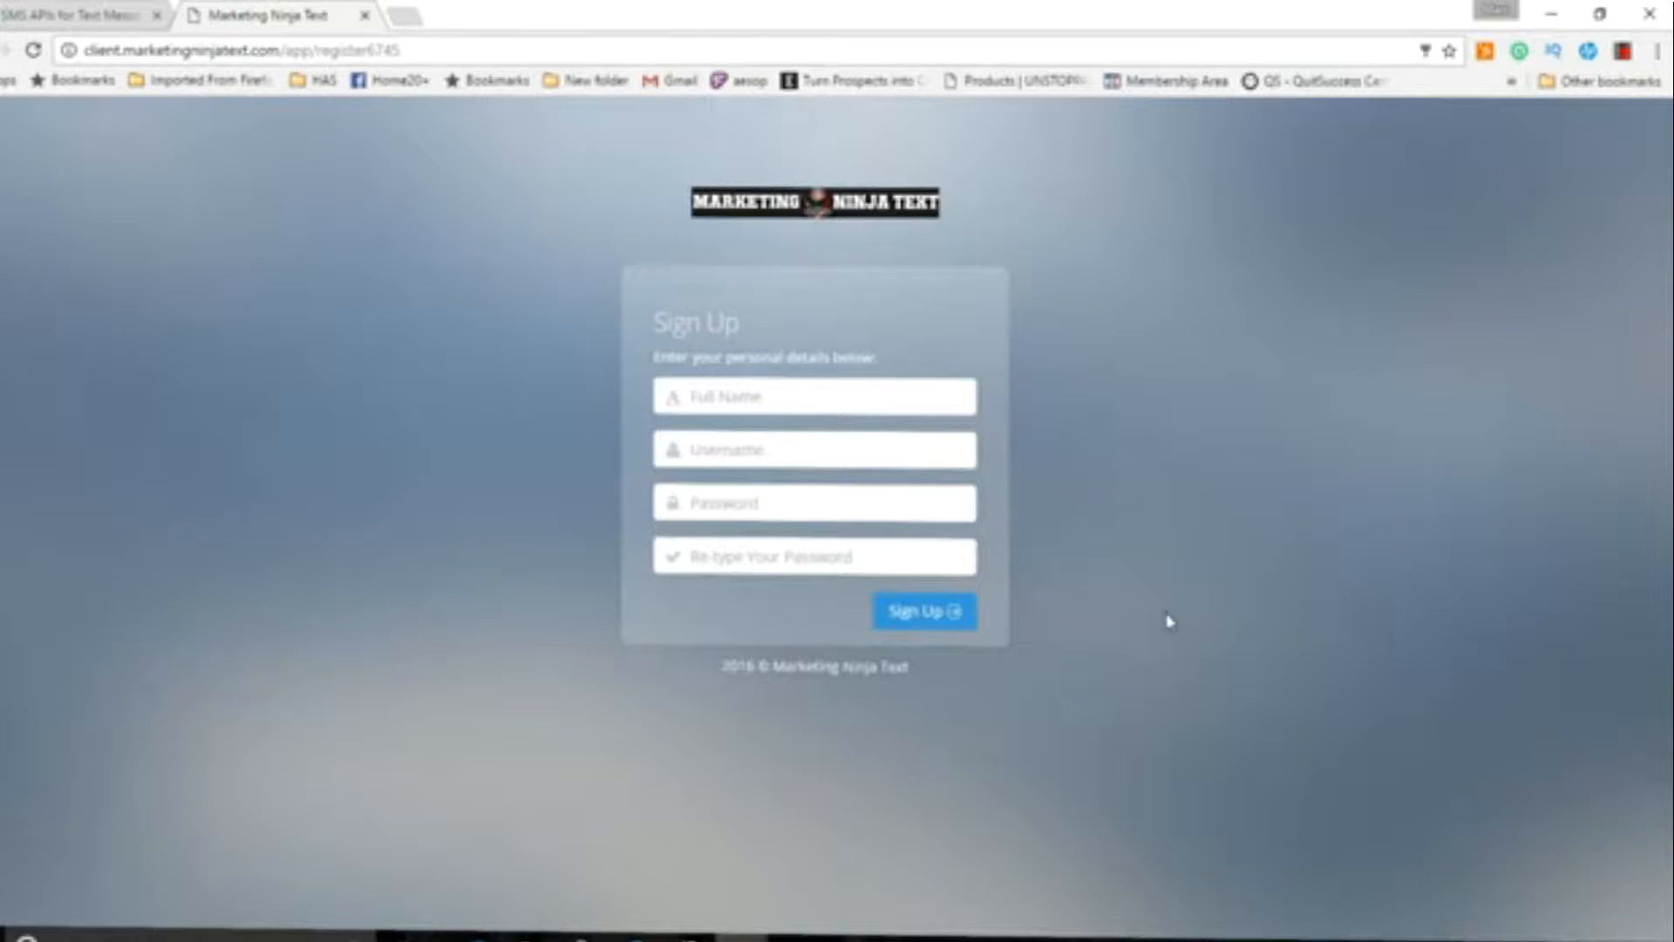
Fill in the person's full name and the username Mindcontrol on the Marketing Ninja Text sign-up form.
click(707, 403)
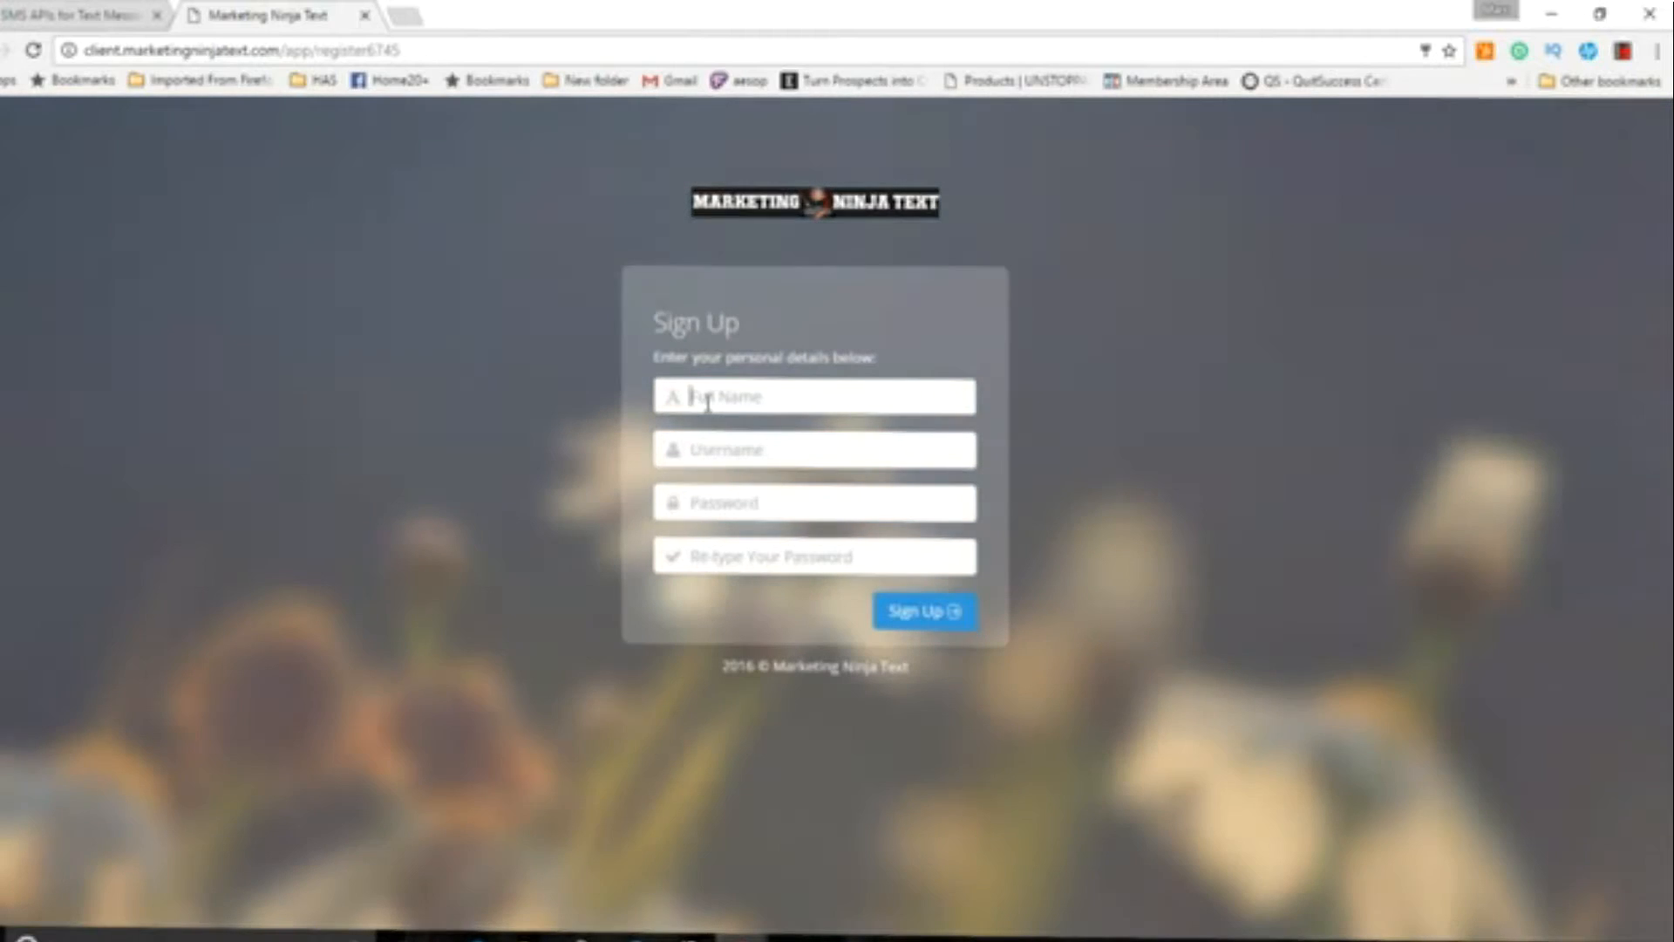
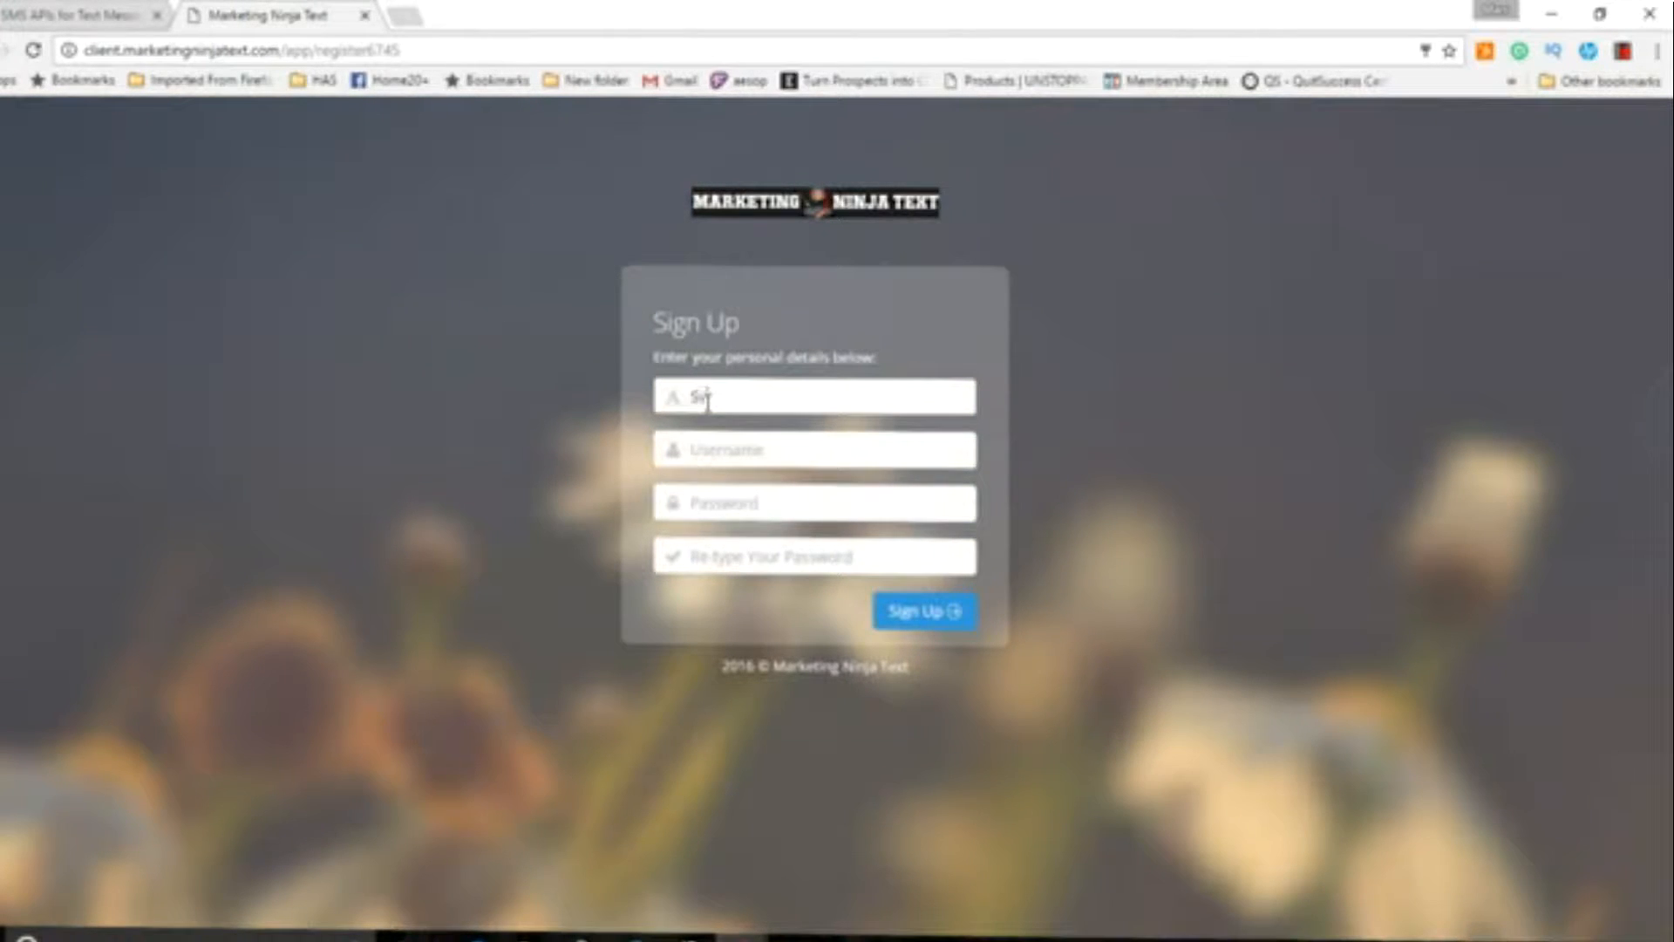
click(746, 449)
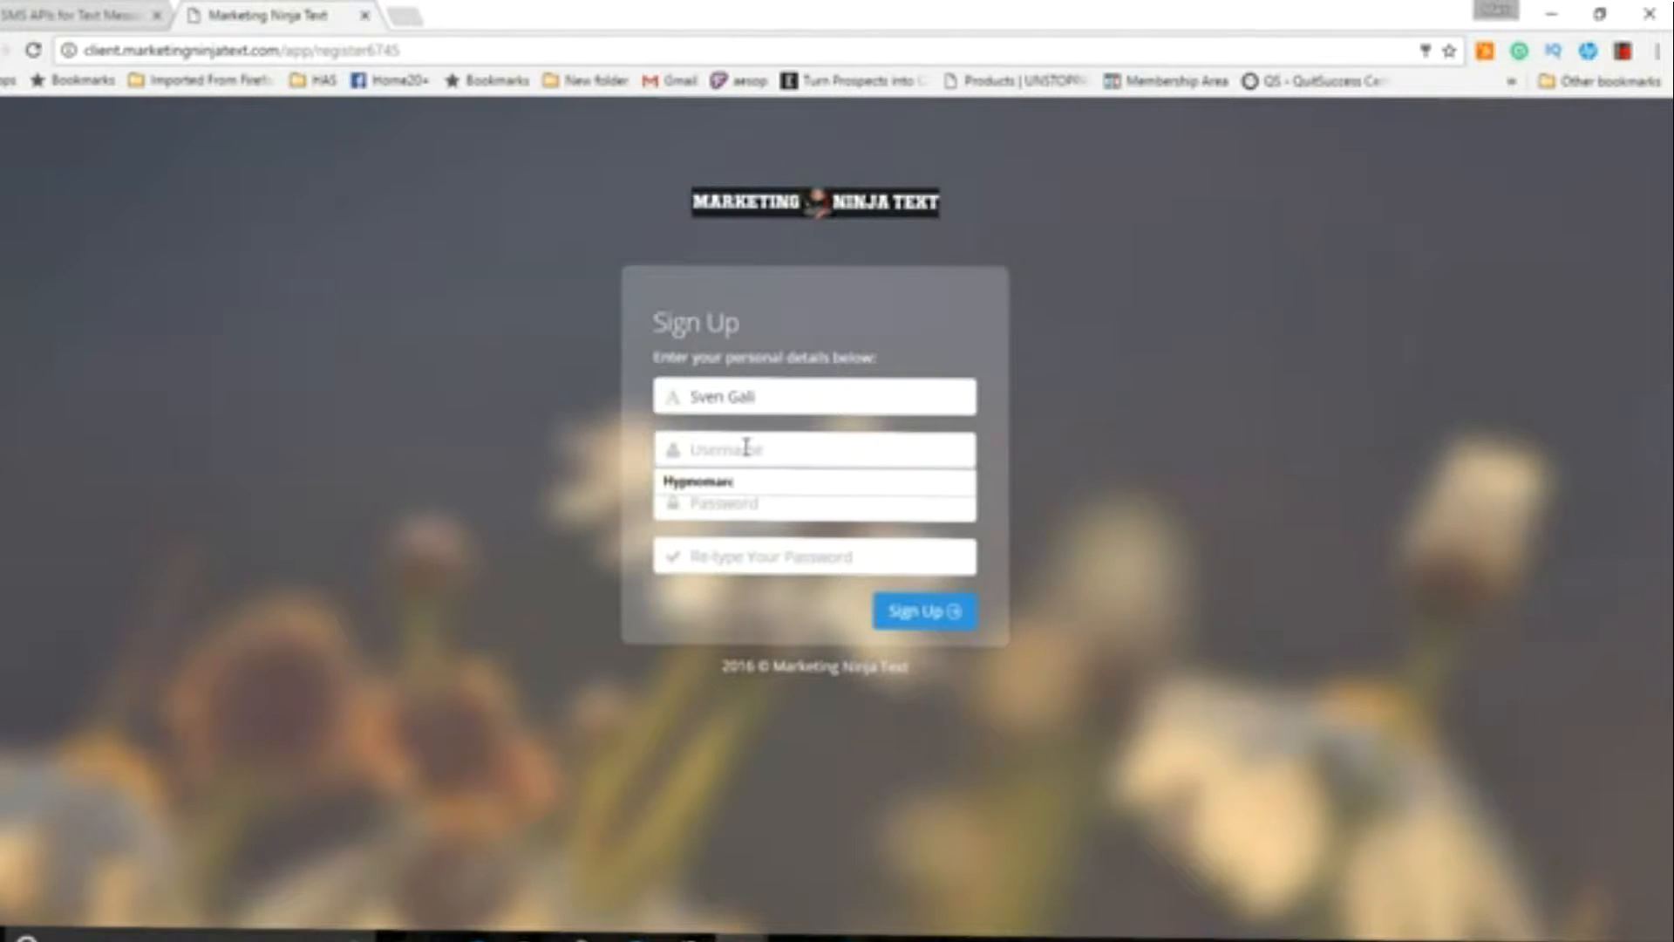
text(Mir)
text(dc)
text(ontrol)
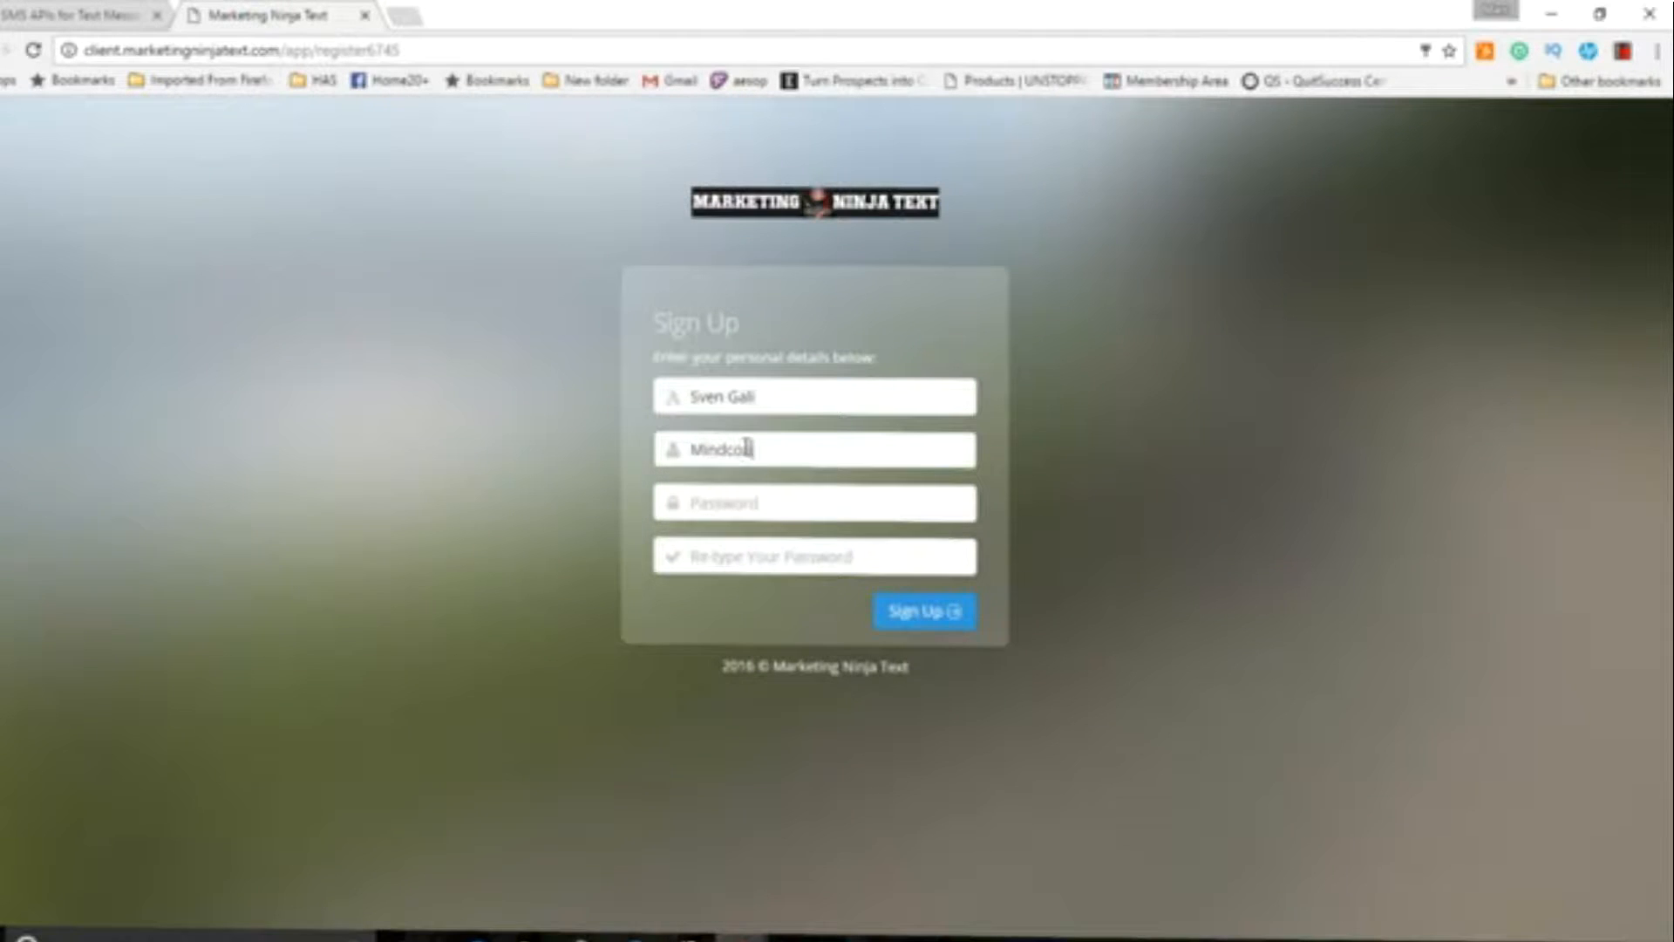
Enter the account password, repeat it in the confirmation field, and submit the sign-up form.
click(720, 502)
text(•••)
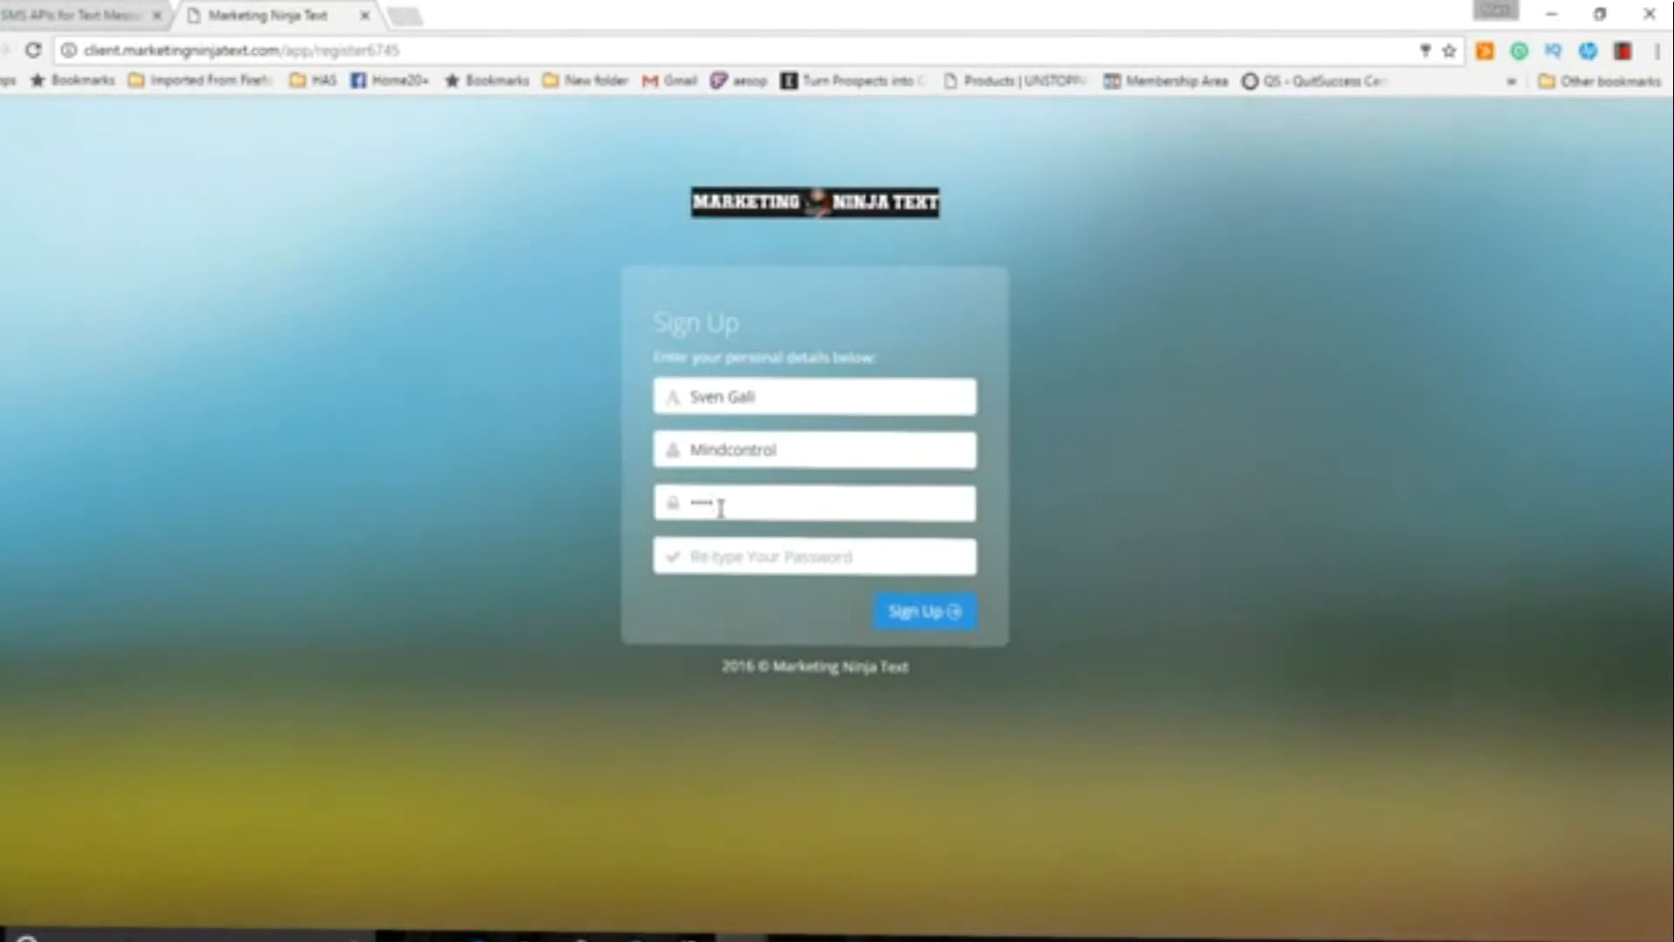
text(••••)
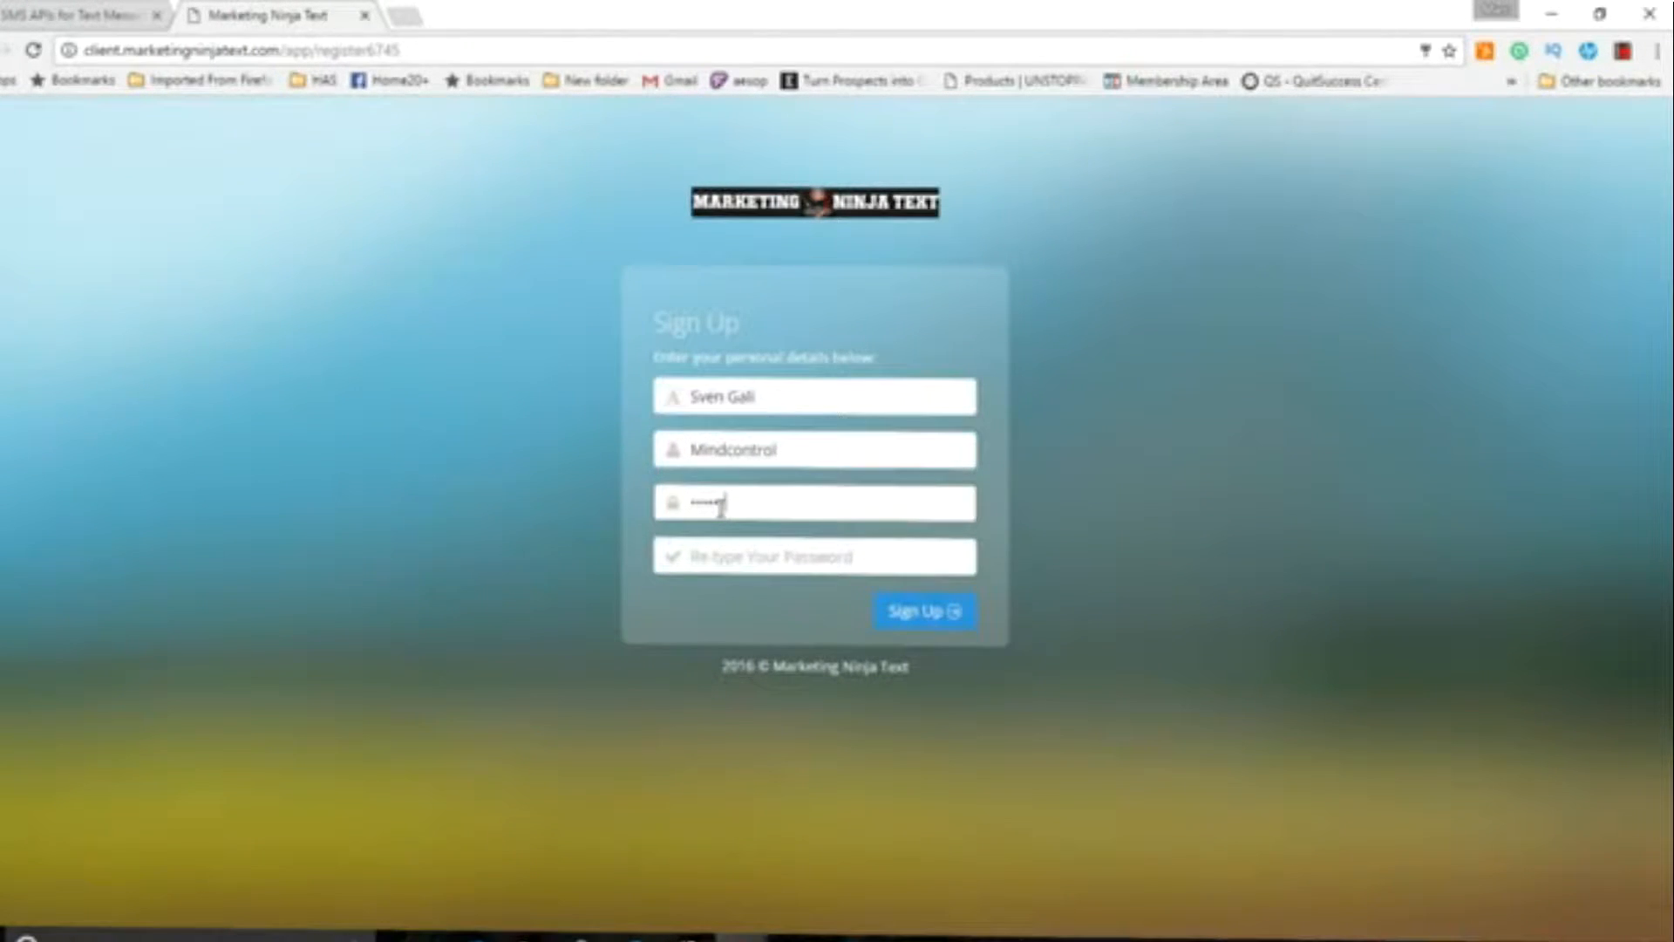
text(•••)
click(708, 553)
text(•••)
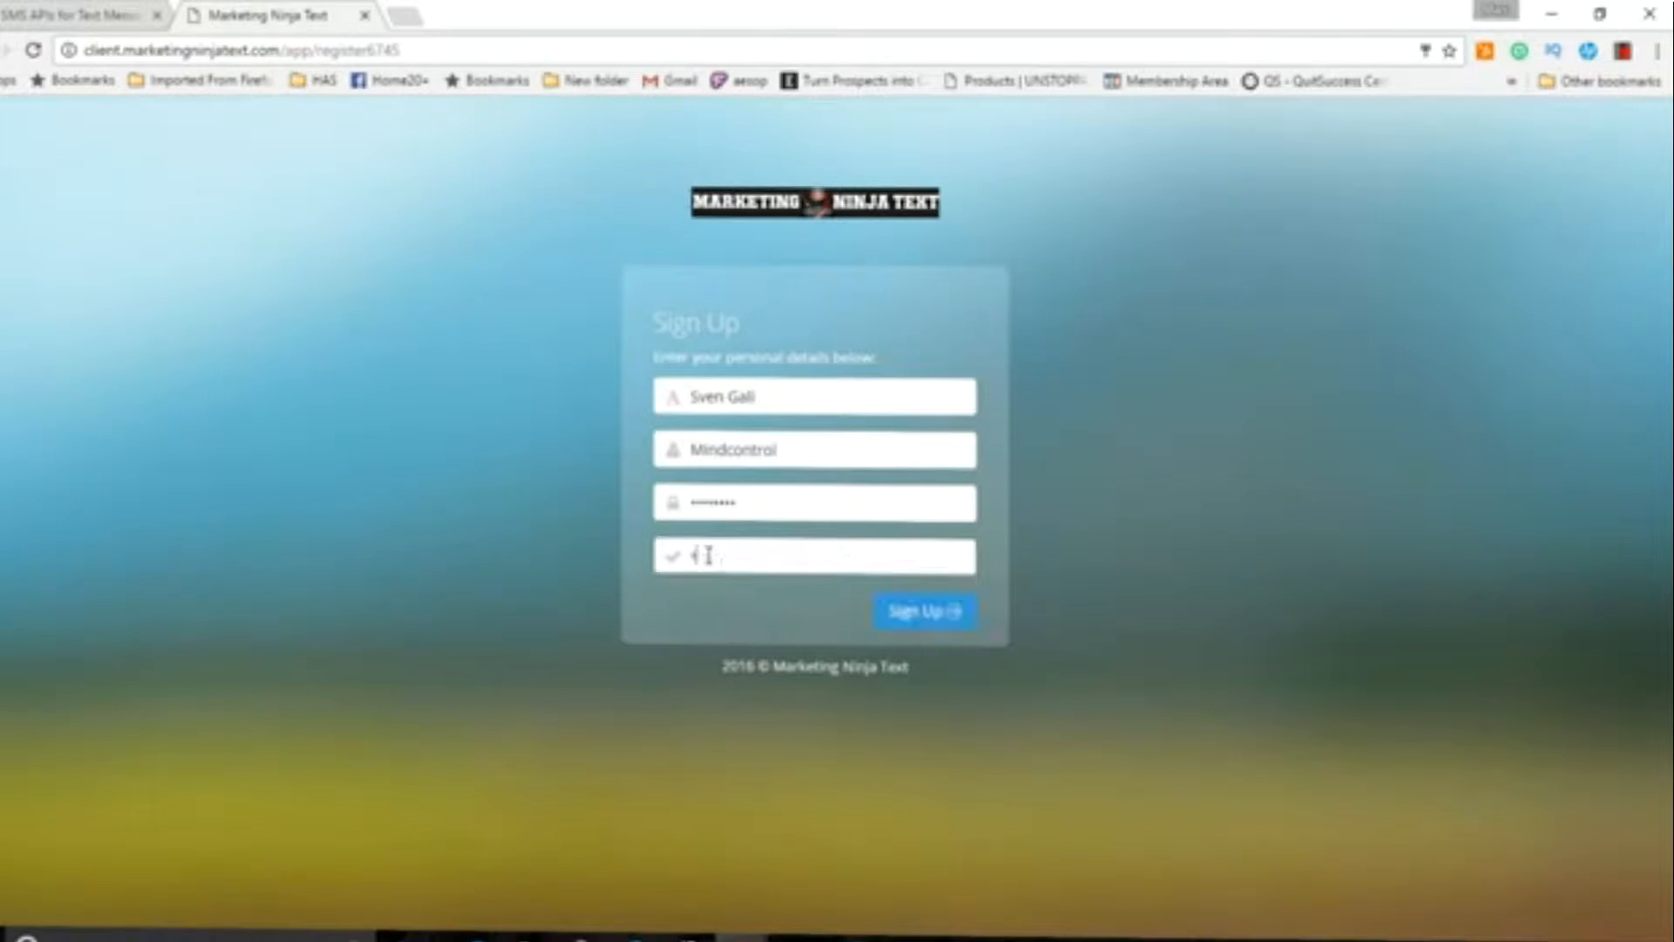
text(••••)
click(935, 624)
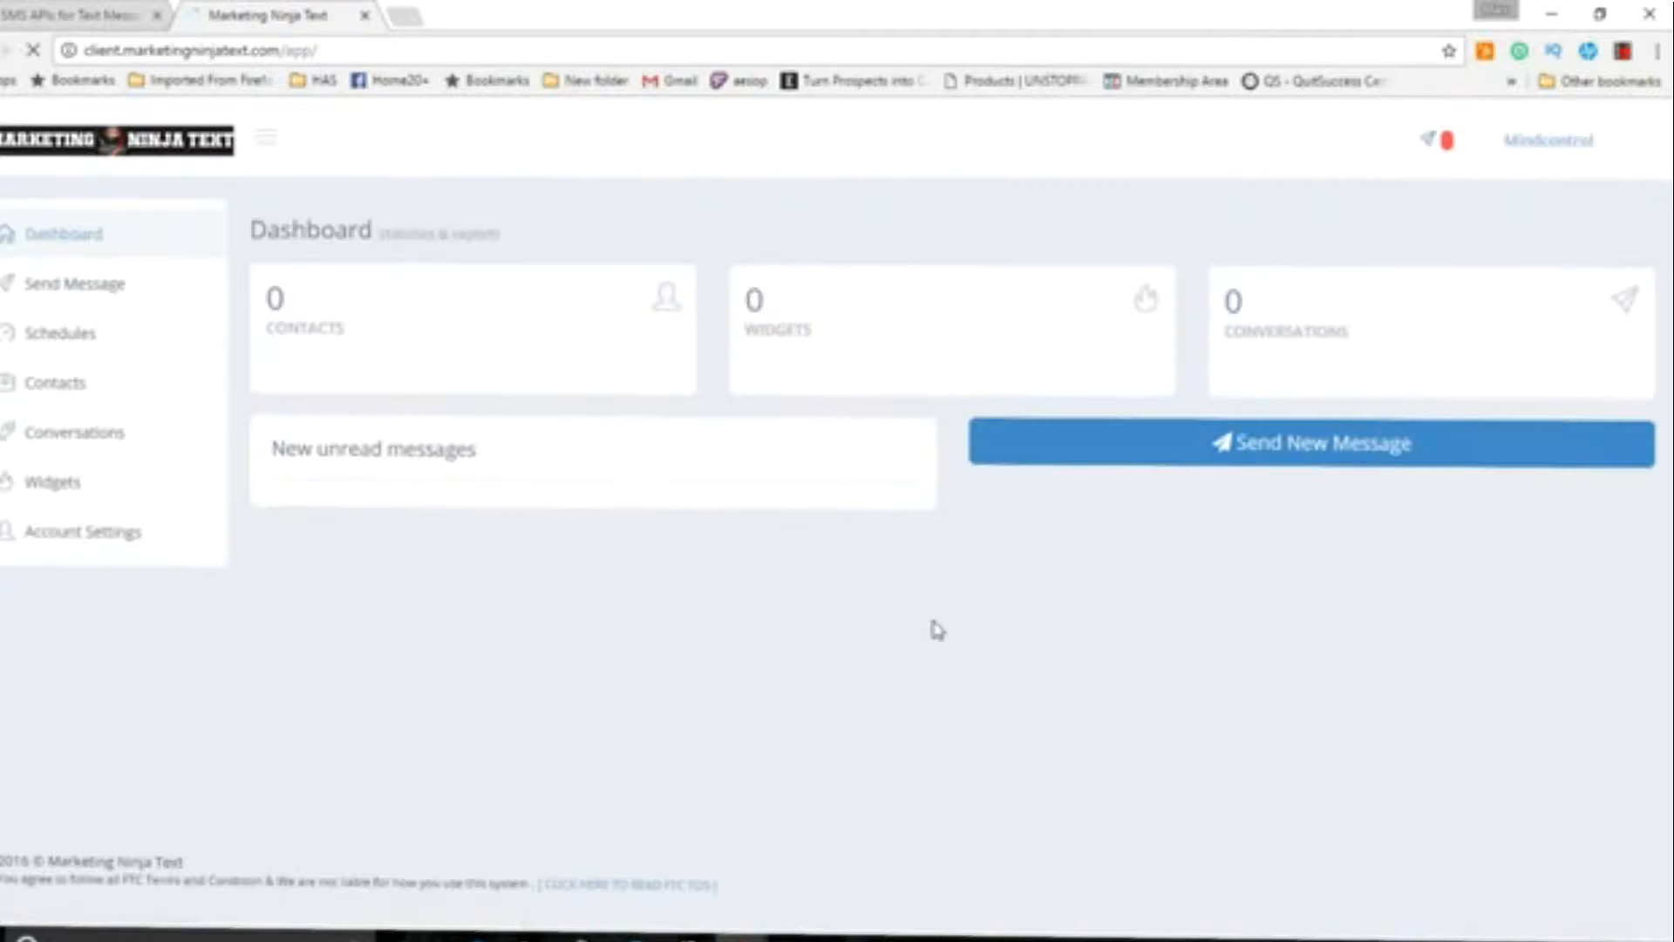
Dismiss the browser's save-password prompt and open the account settings with the Twilio fields.
click(1428, 82)
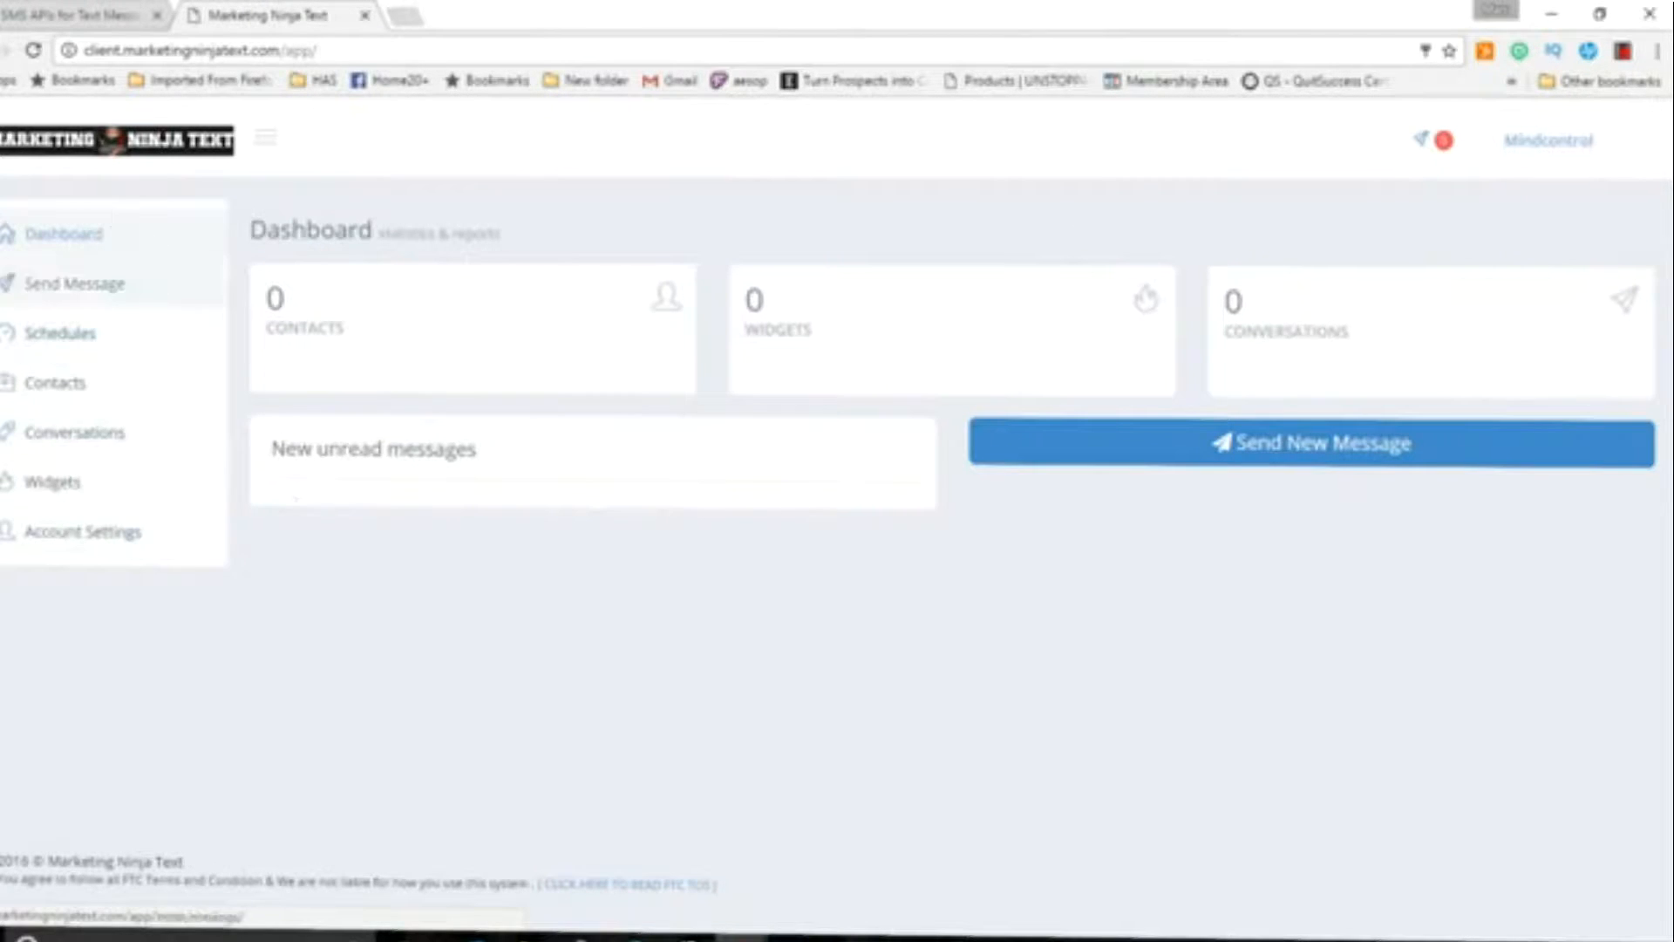
click(99, 545)
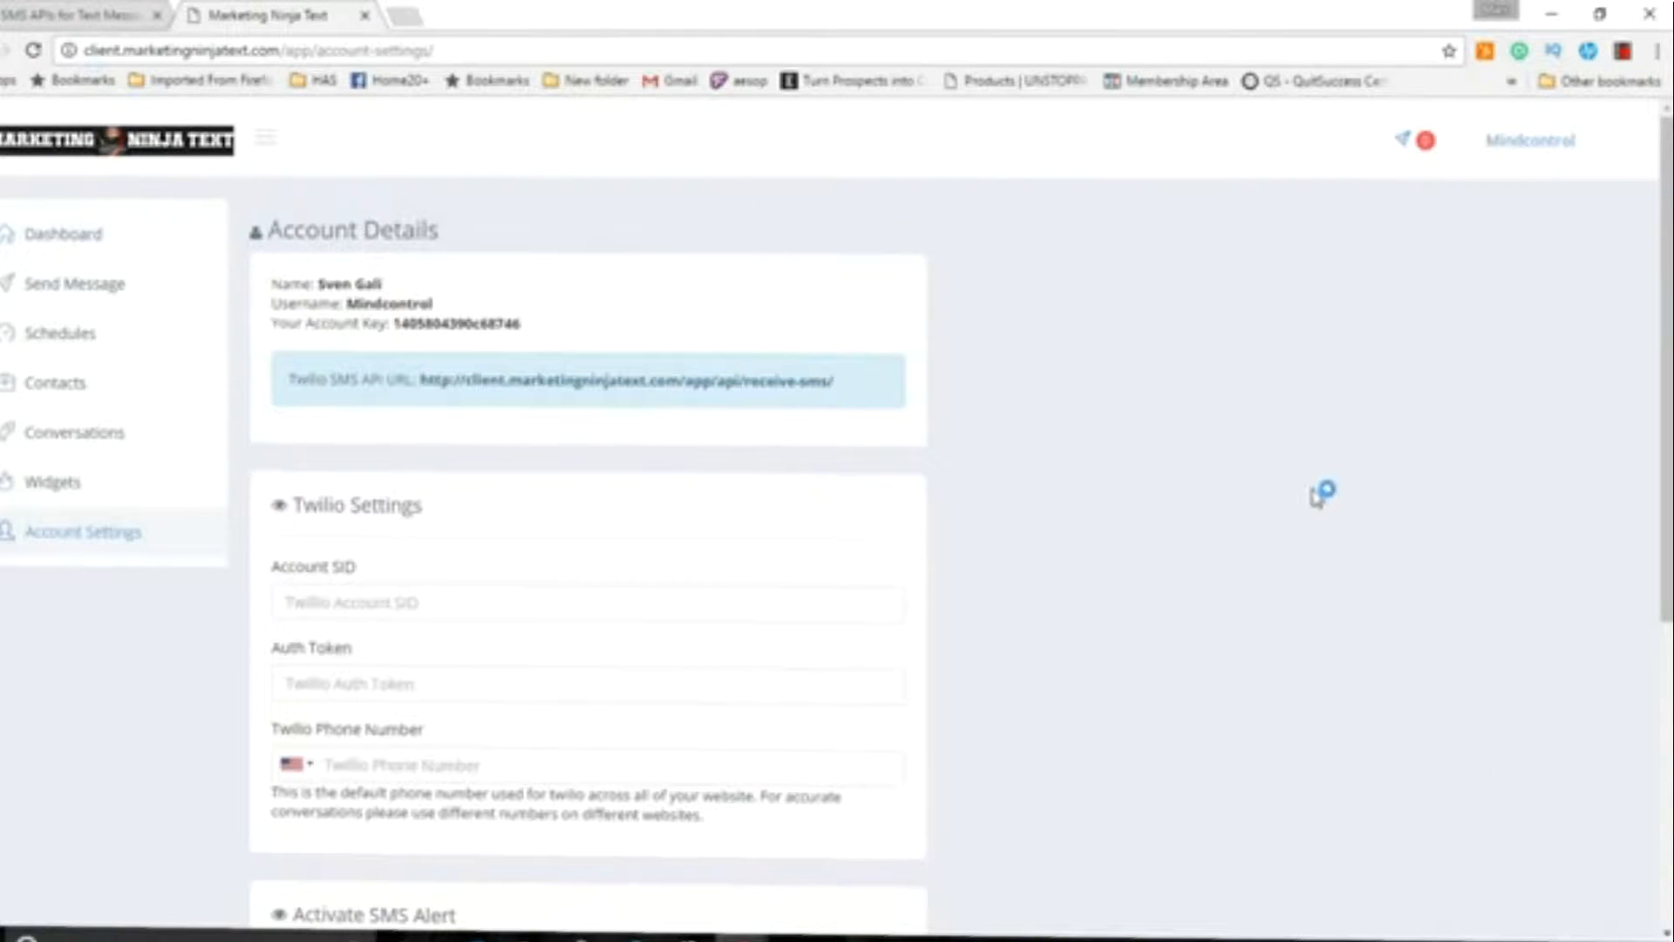
Switch to the Twilio website, open its free sign-up form, and enter the person's first and last name.
click(44, 17)
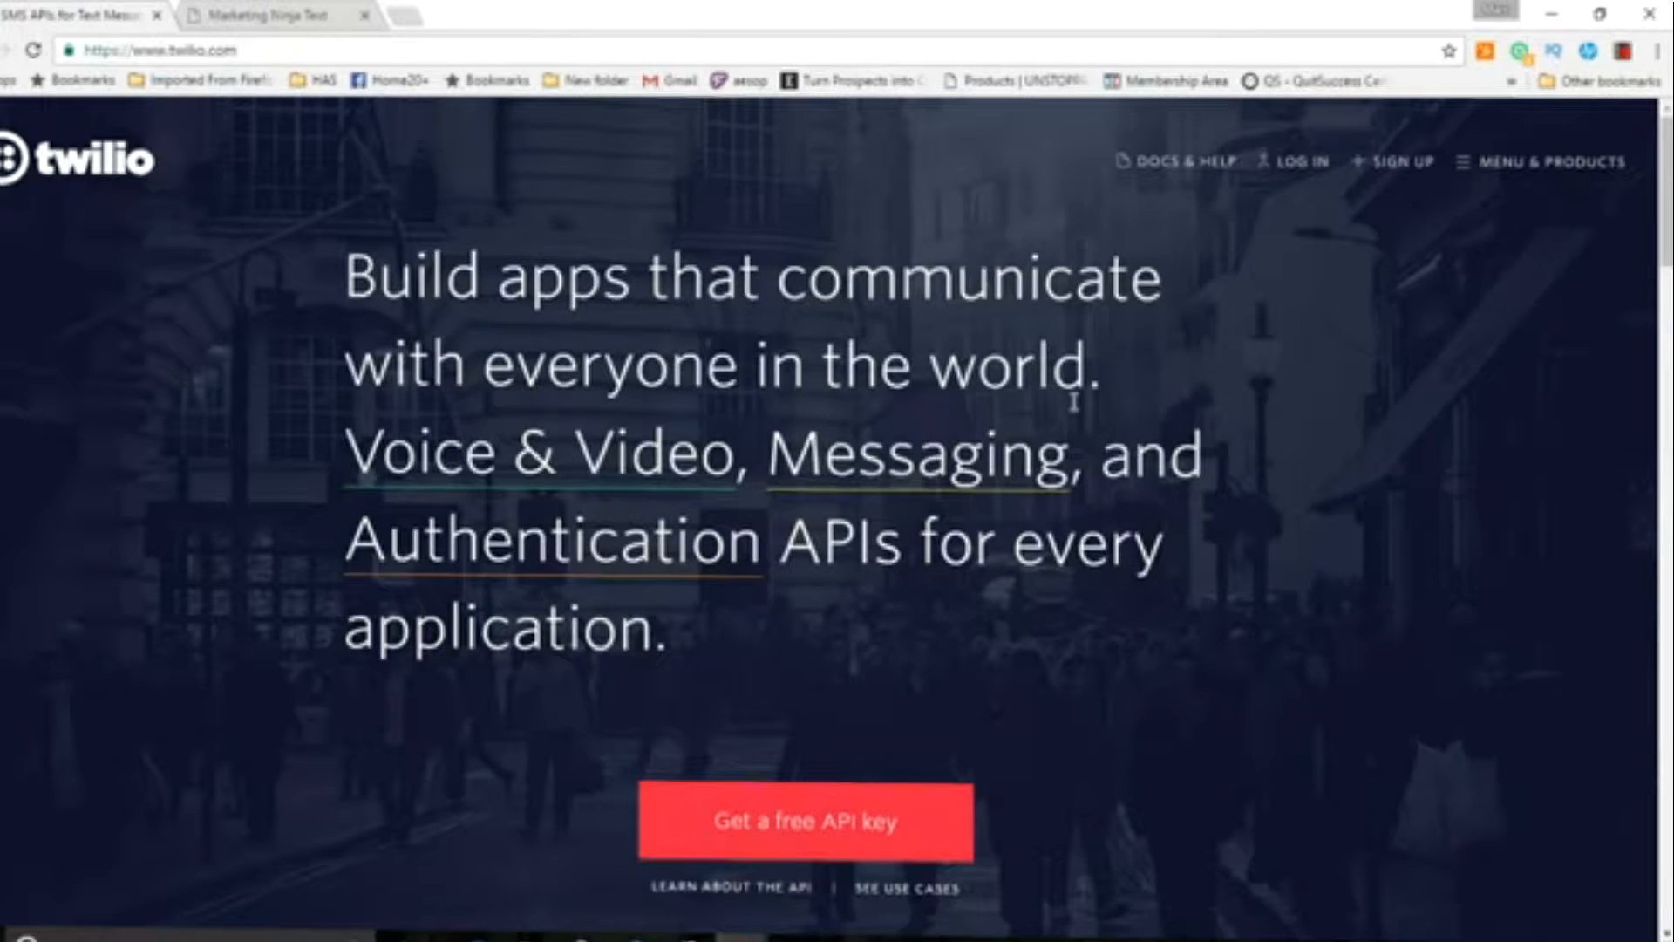
click(1404, 170)
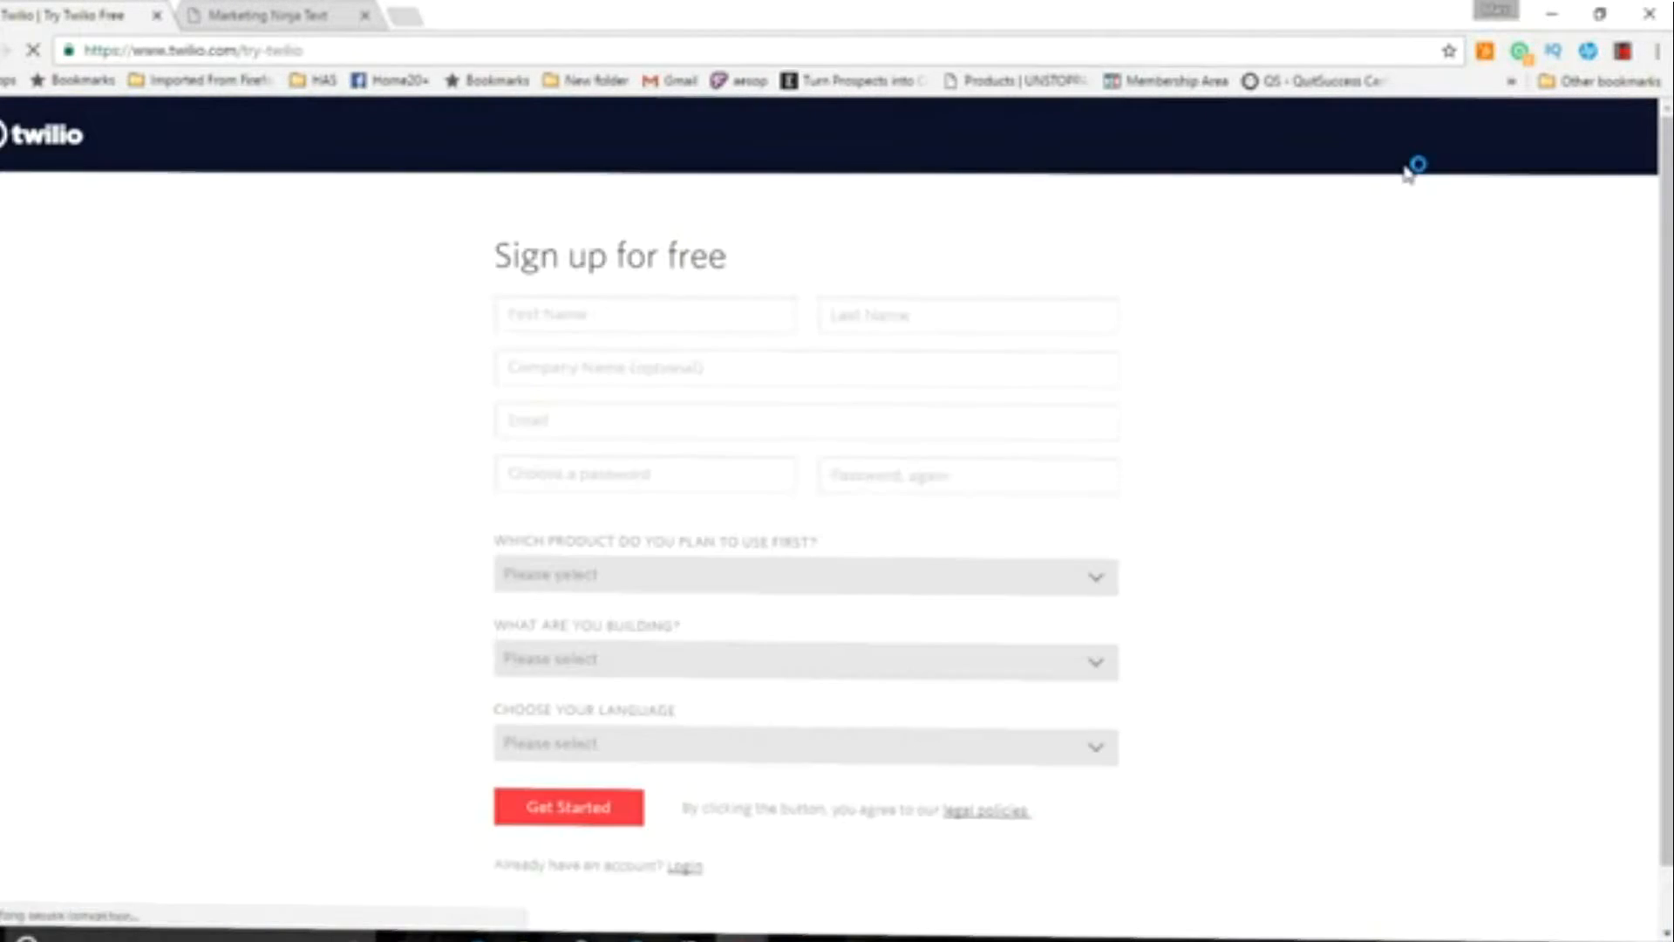
click(523, 305)
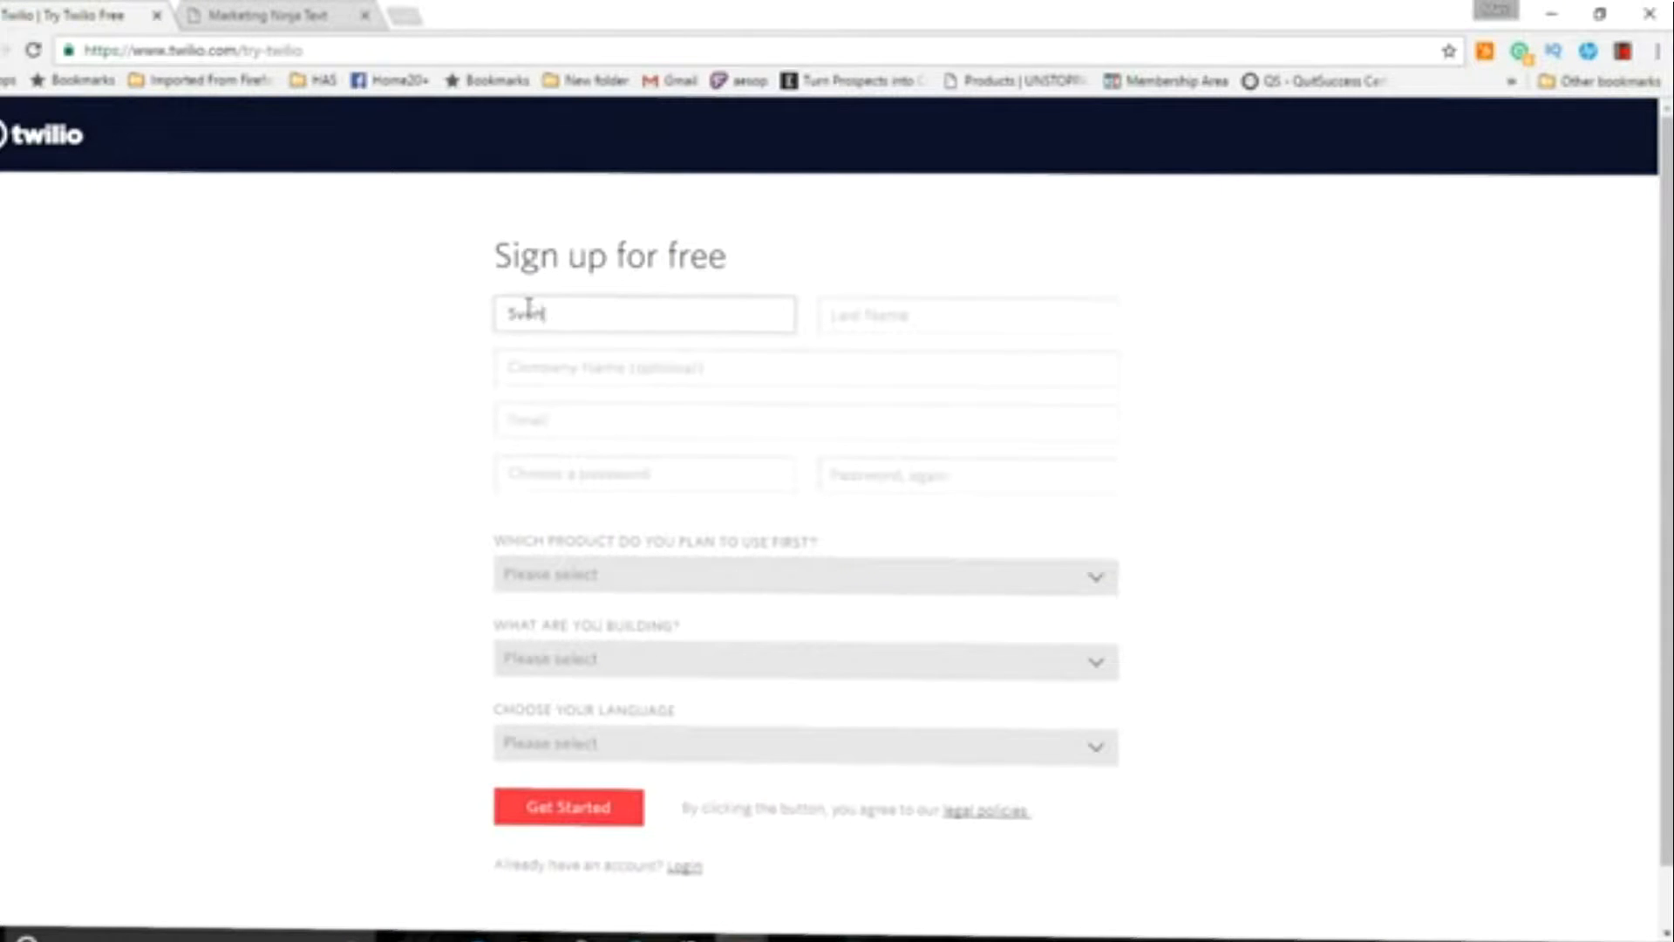
key(Tab)
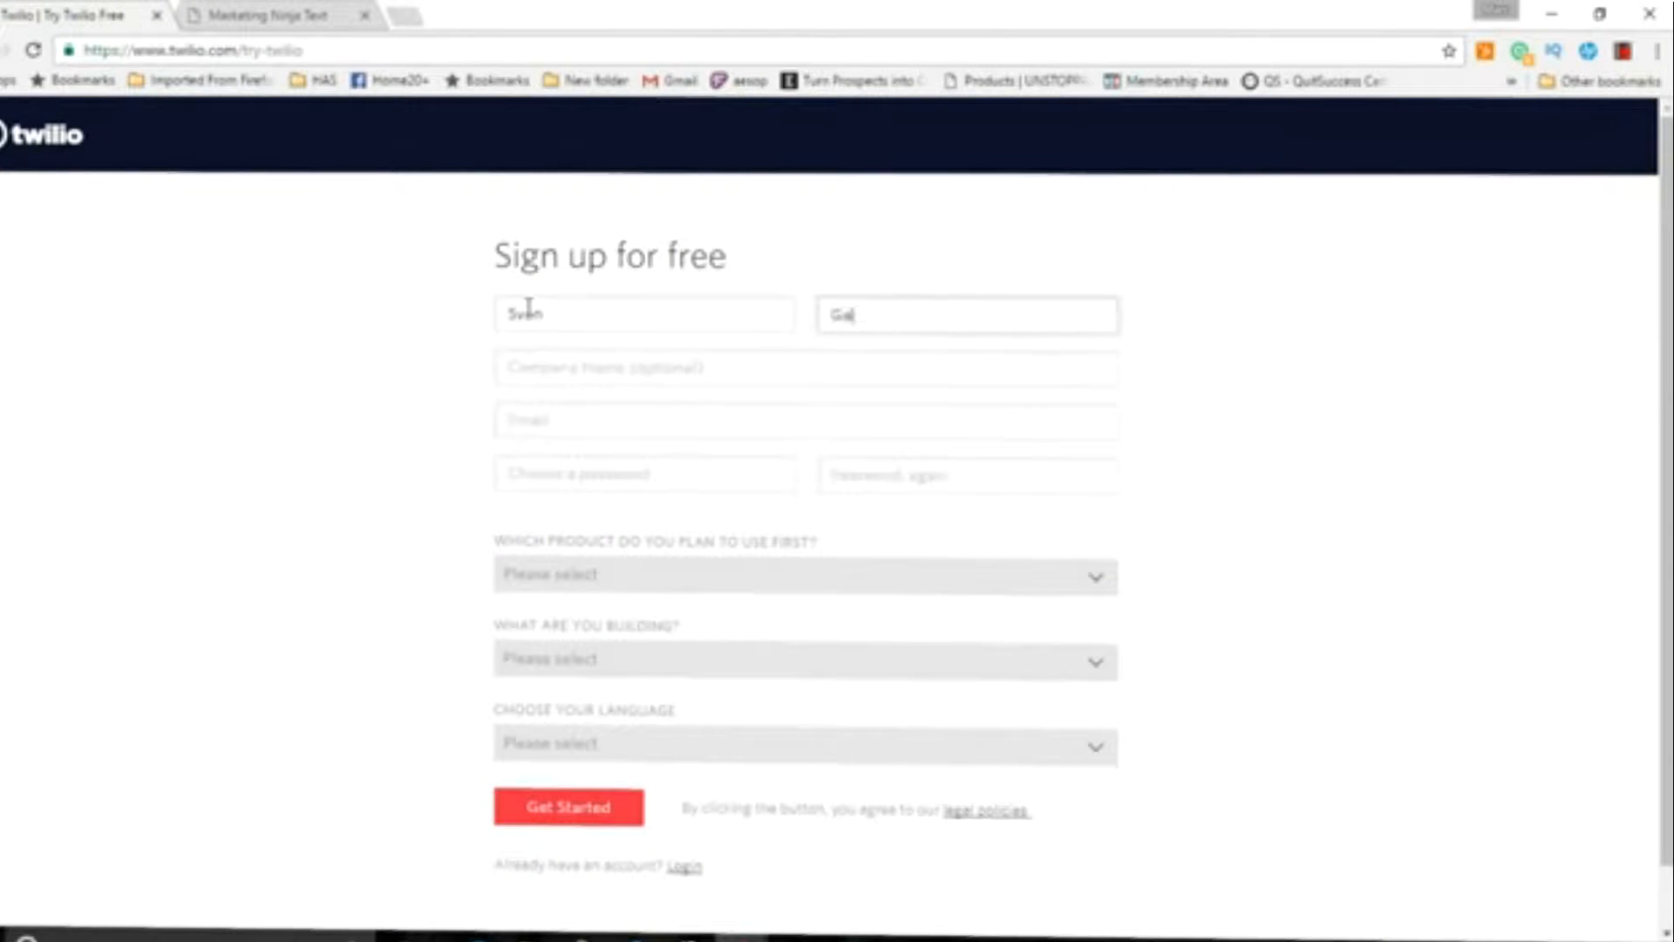
Enter the contact e-mail address on the Twilio sign-up form.
click(545, 416)
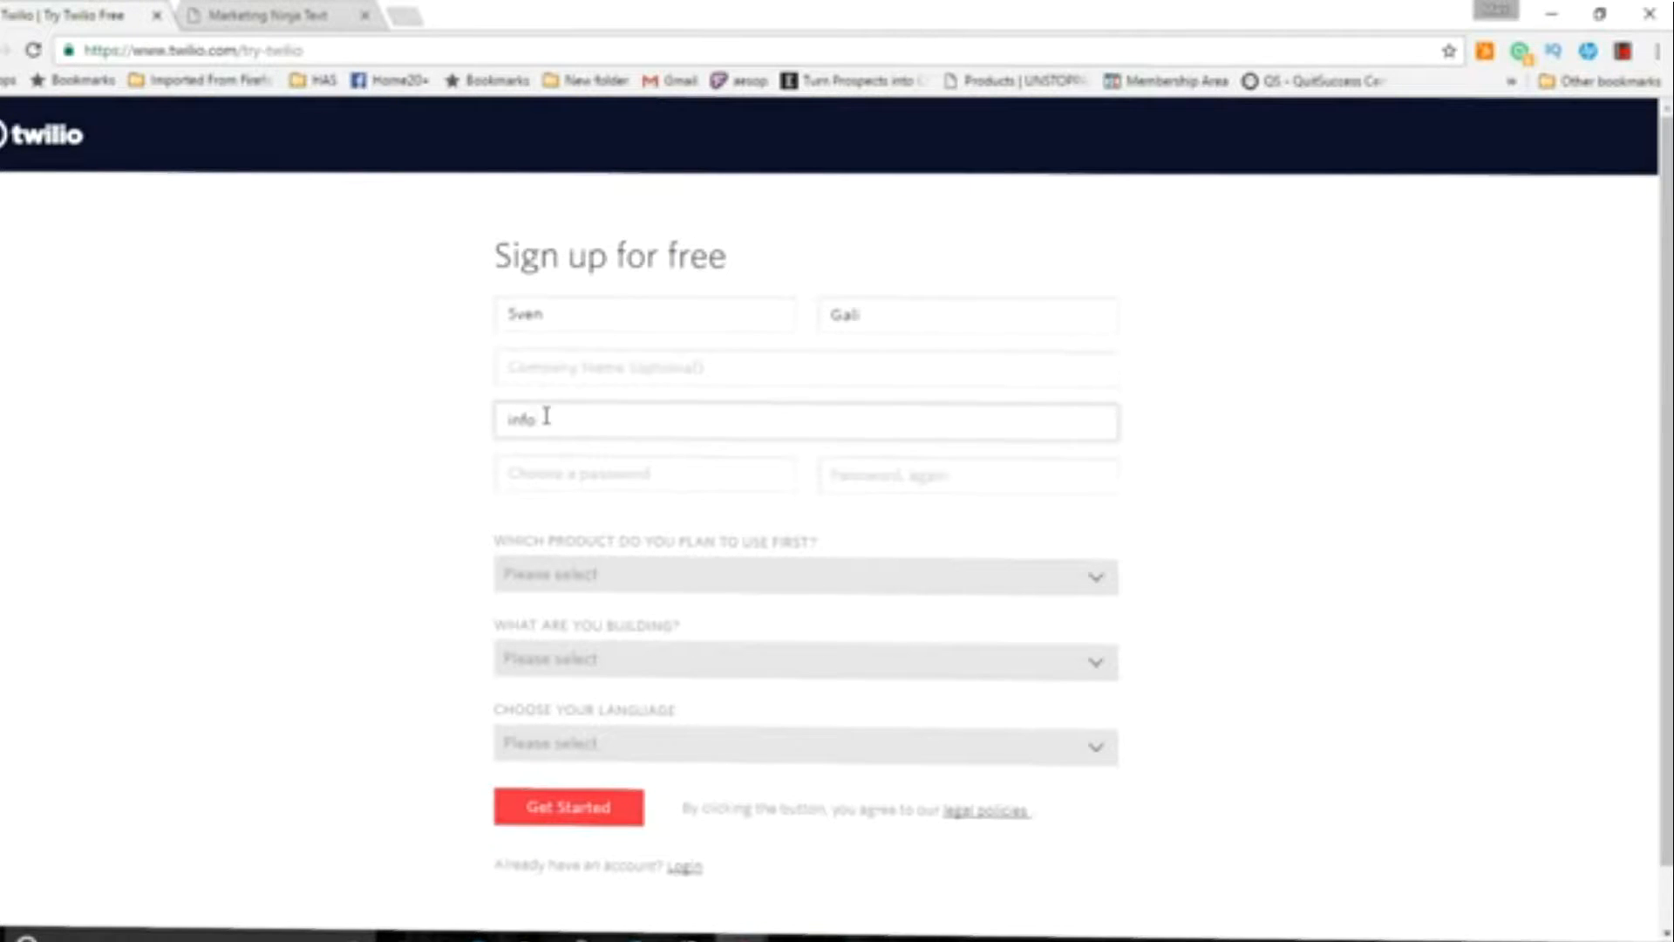
Choose a Twilio account password and fill in the repeat-password field.
click(551, 480)
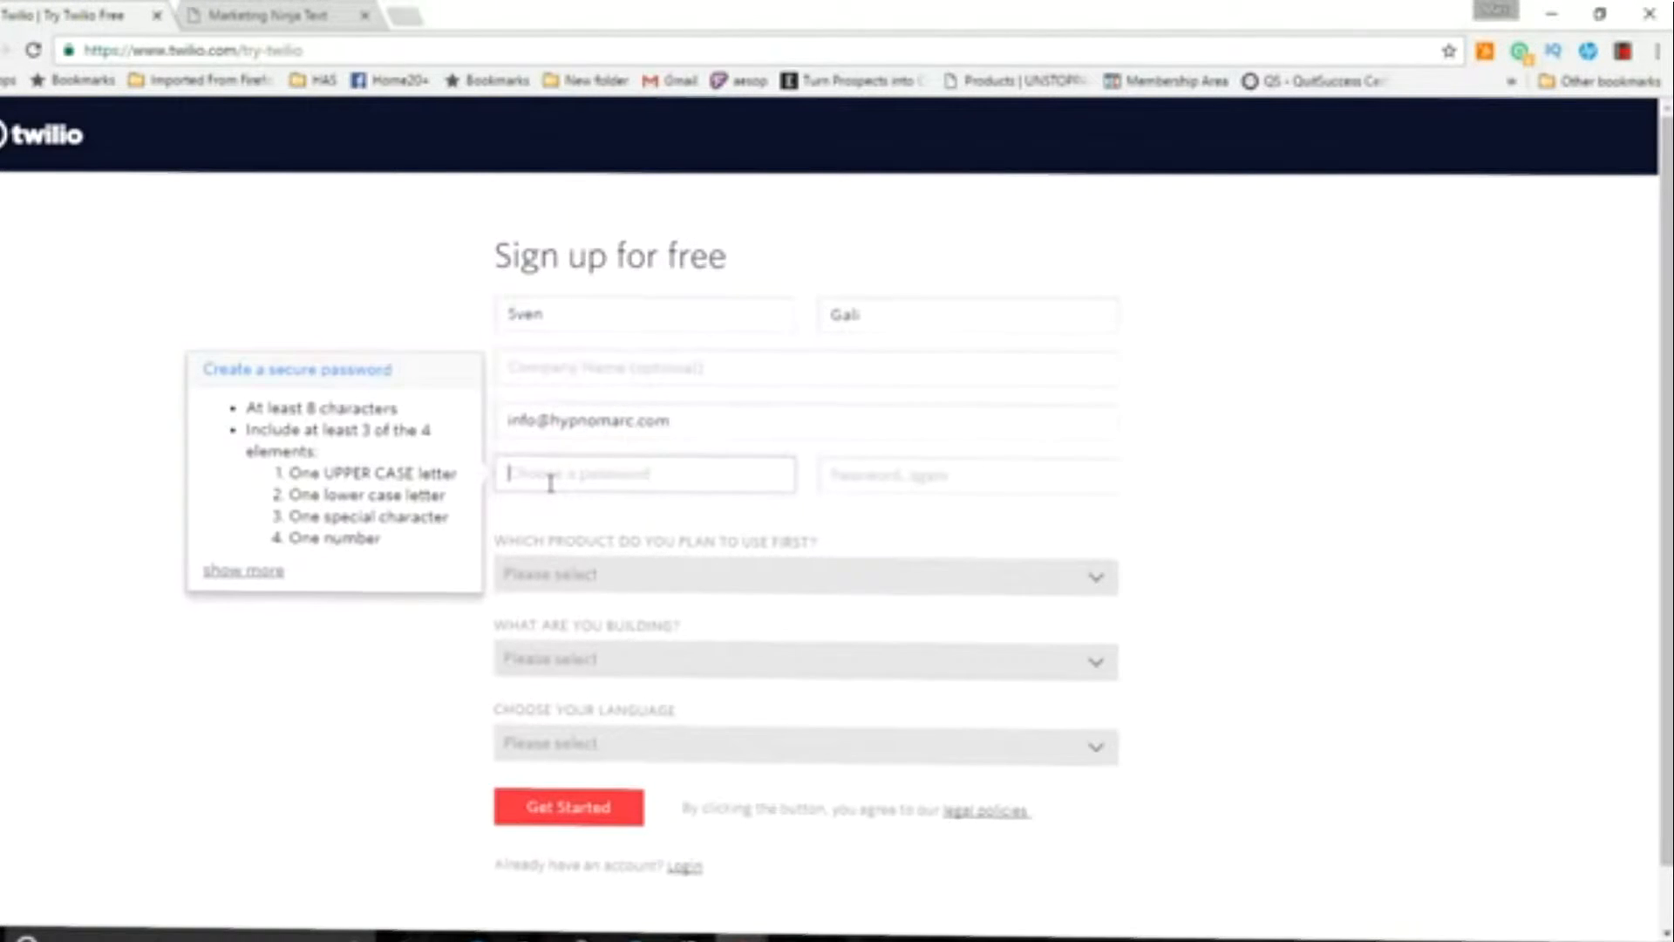
text(********)
click(894, 475)
text(***)
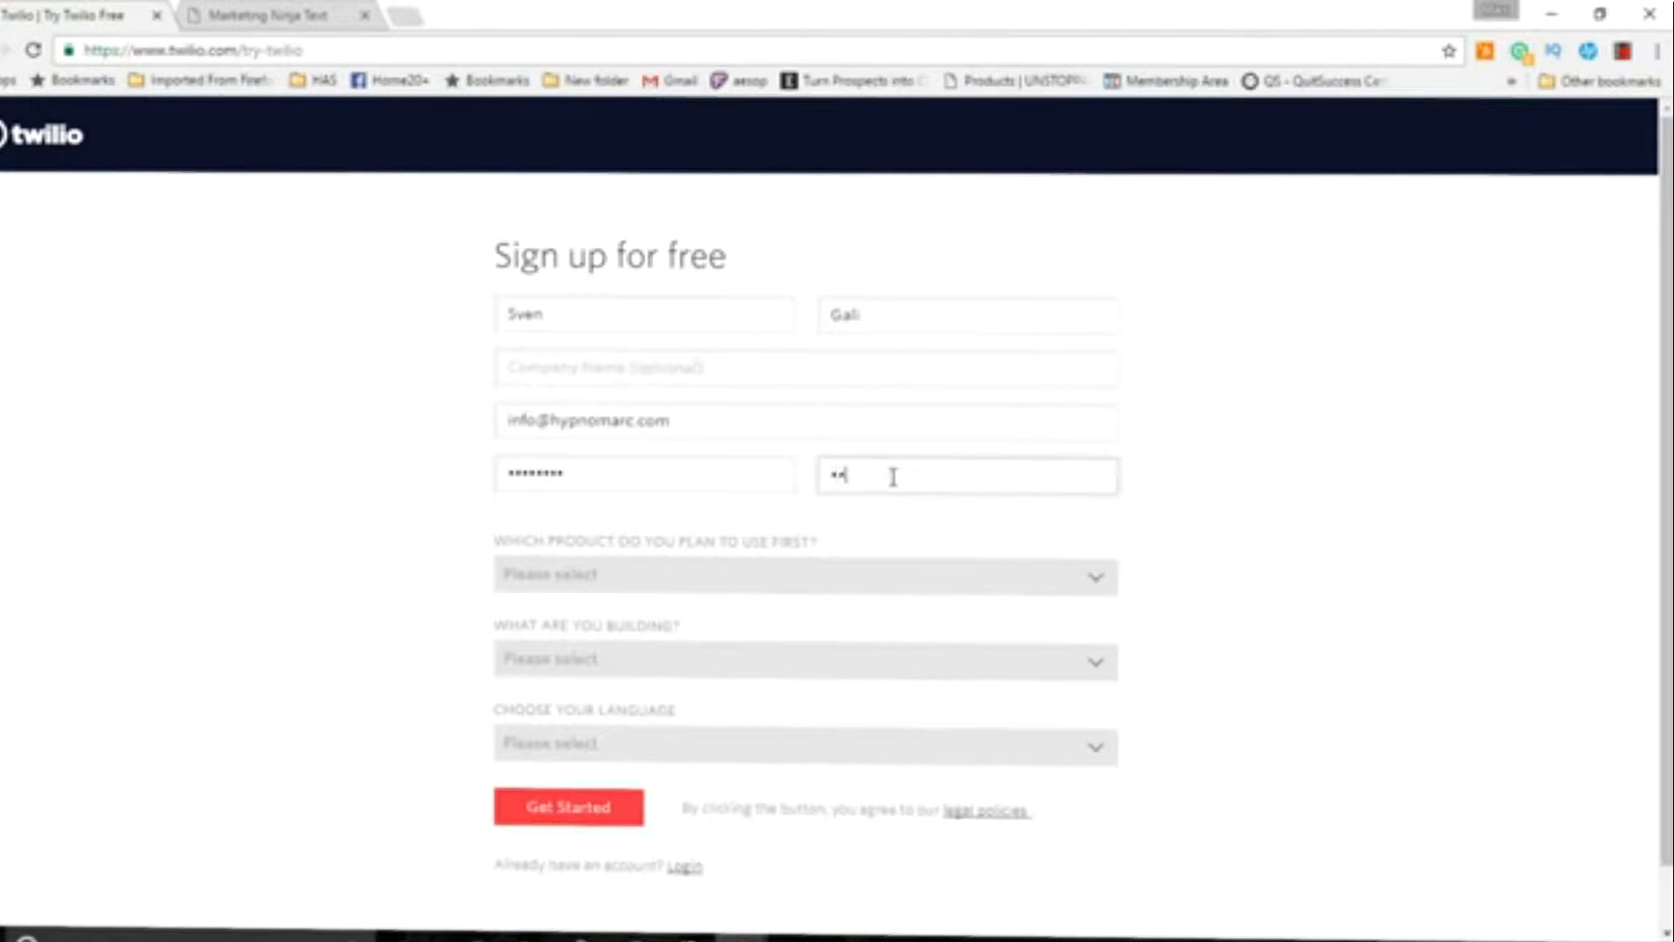
key(BackSpace)
key(BackSpace)
text(********)
Choose SMS as the product planned for first use.
click(775, 574)
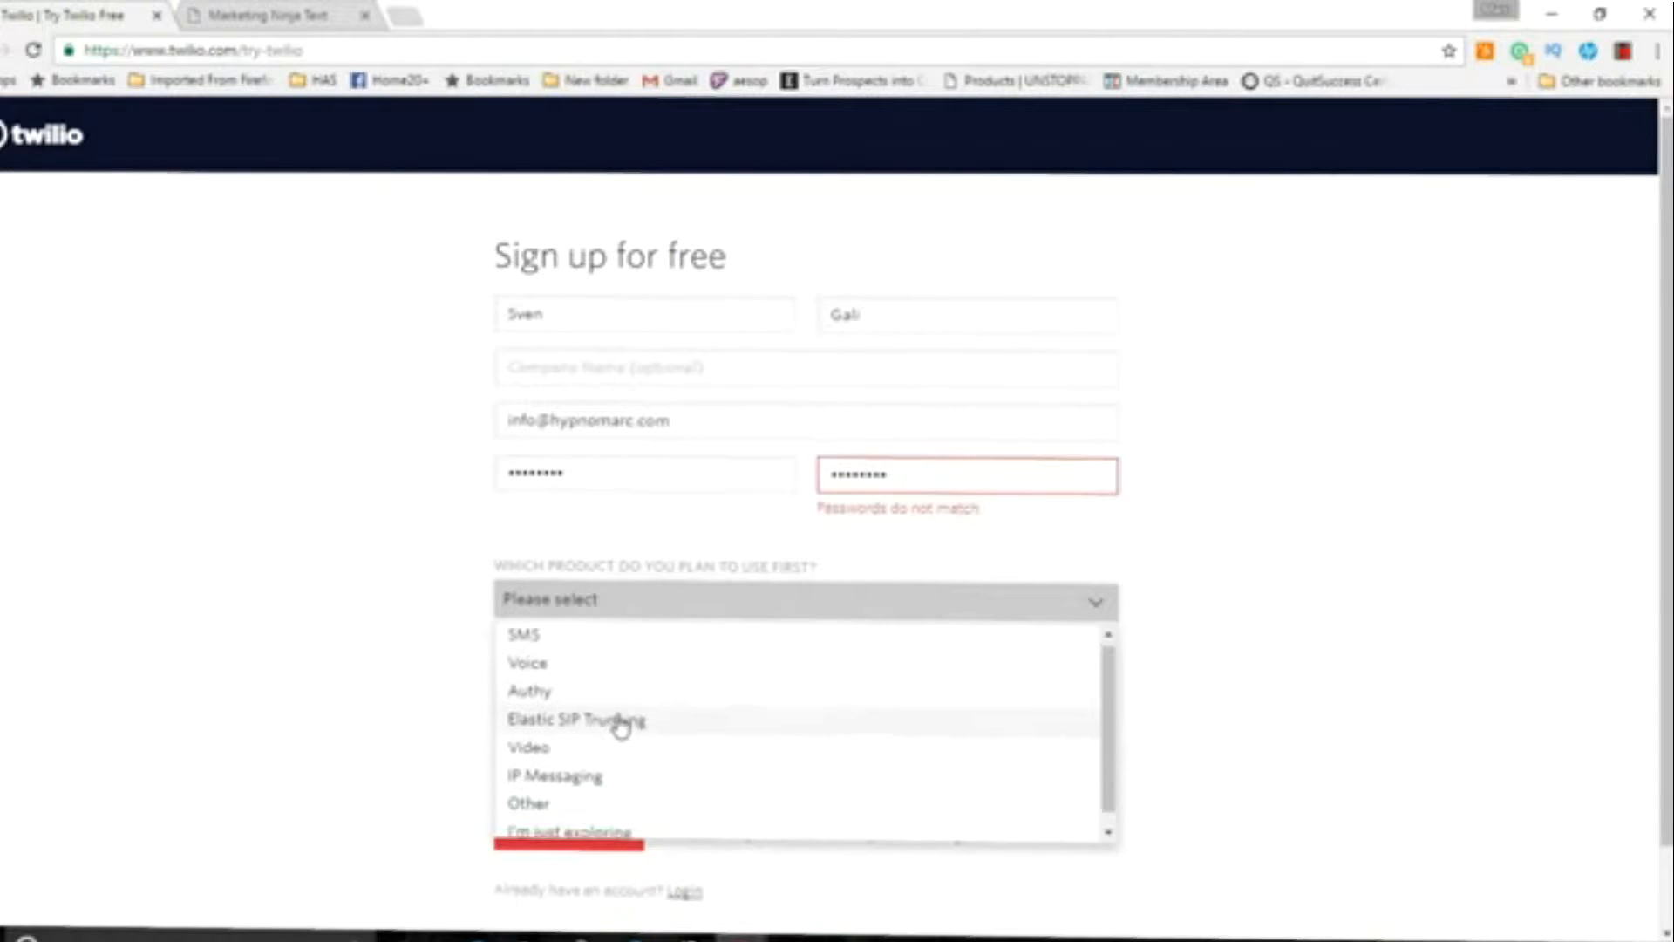
scroll(620, 726, down, 1)
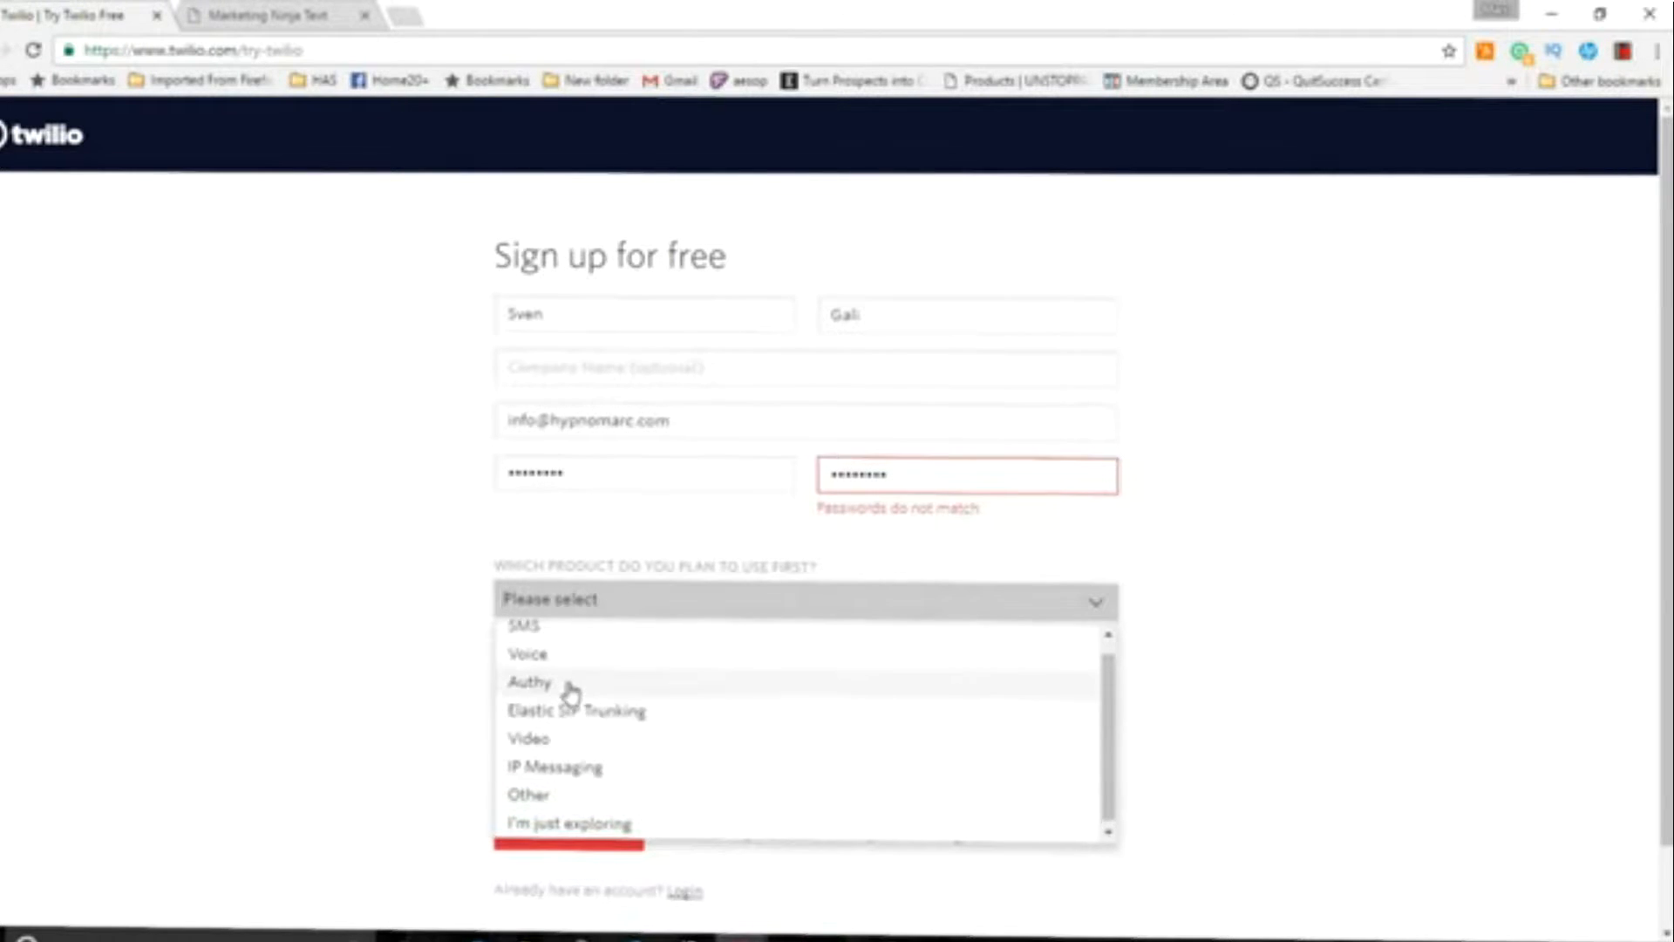
scroll(542, 658, up, 1)
click(535, 645)
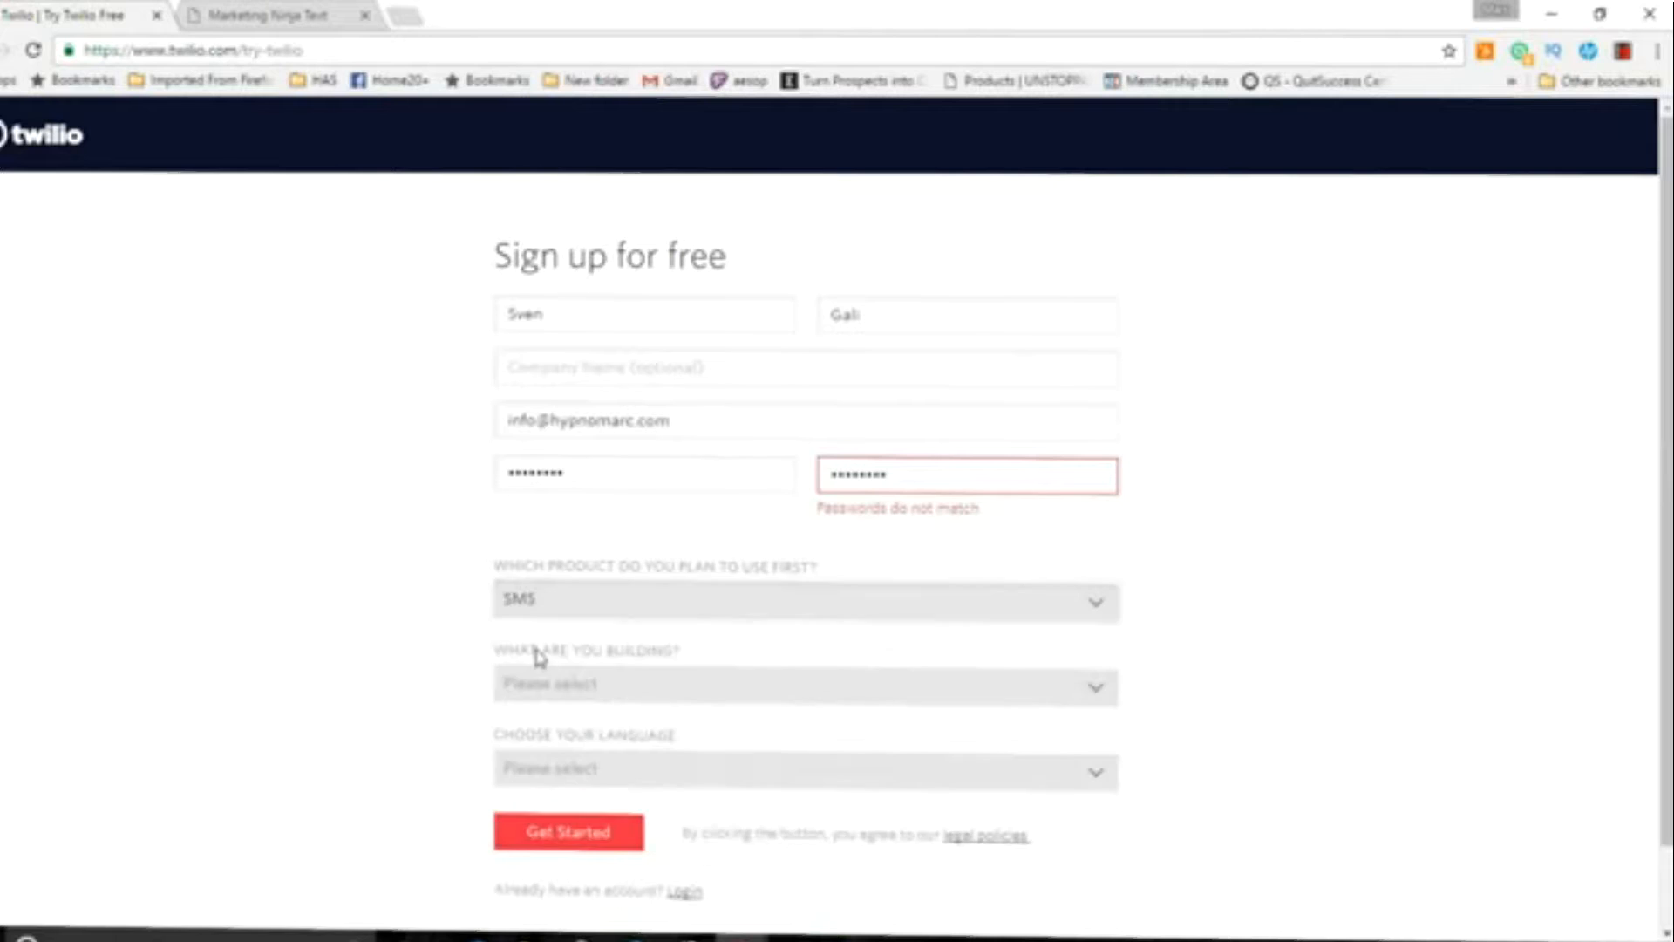
Choose SMS Marketing as the kind of application being built.
click(553, 694)
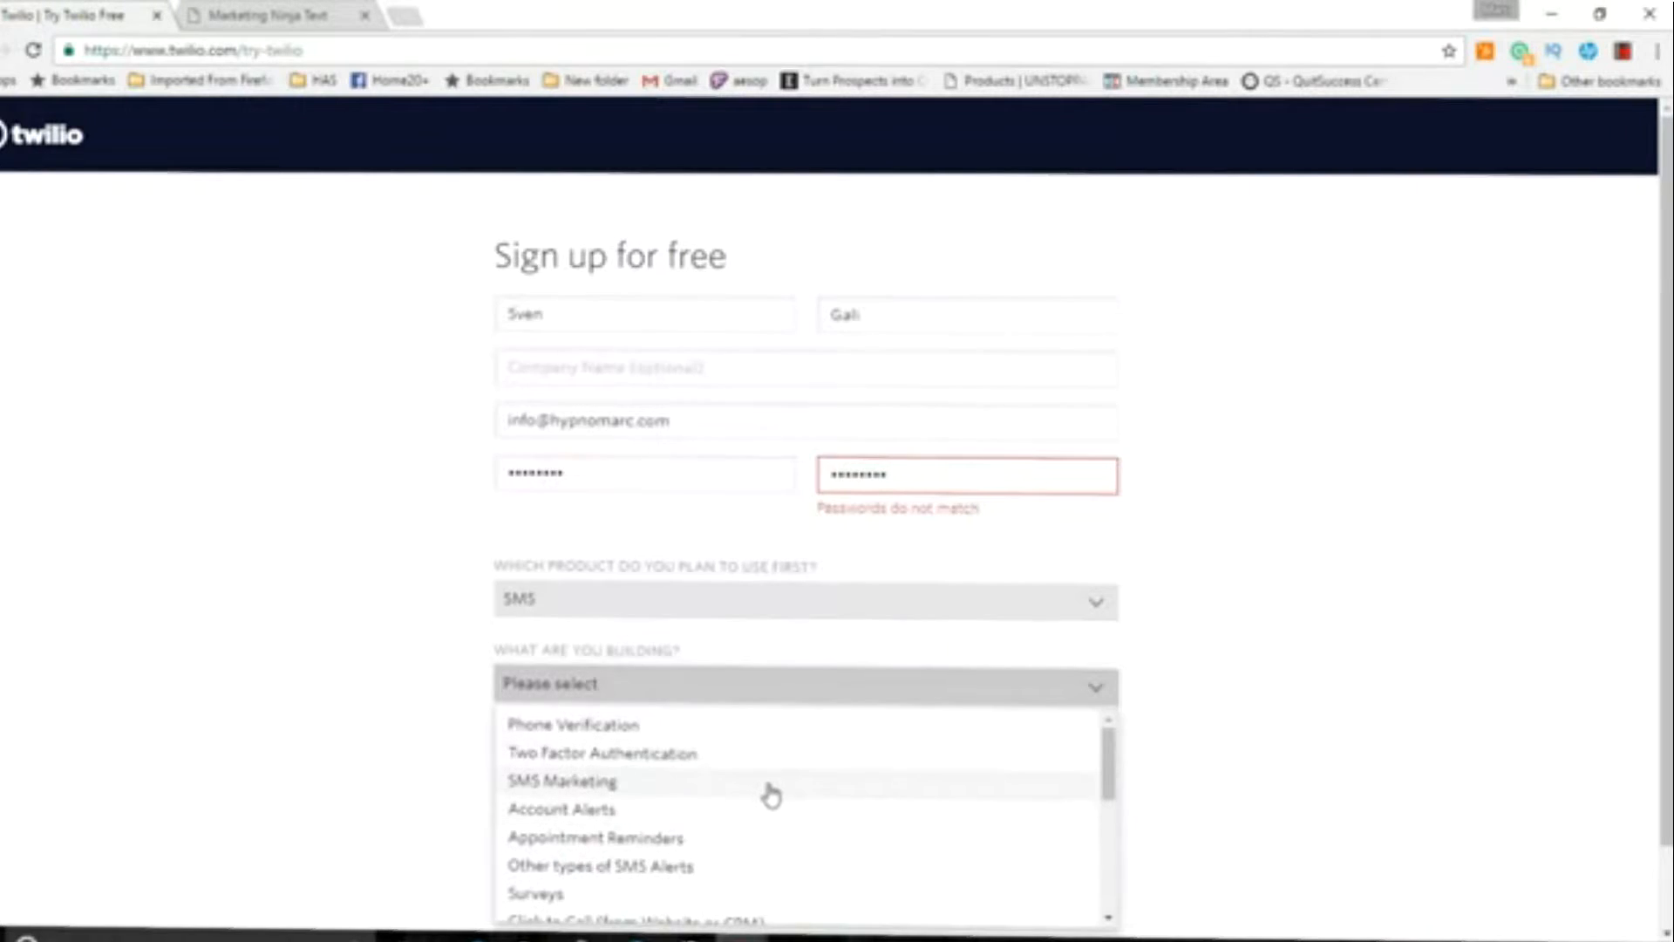
scroll(769, 793, down, 1)
scroll(771, 794, up, 1)
scroll(771, 793, down, 1)
scroll(771, 793, down, 1)
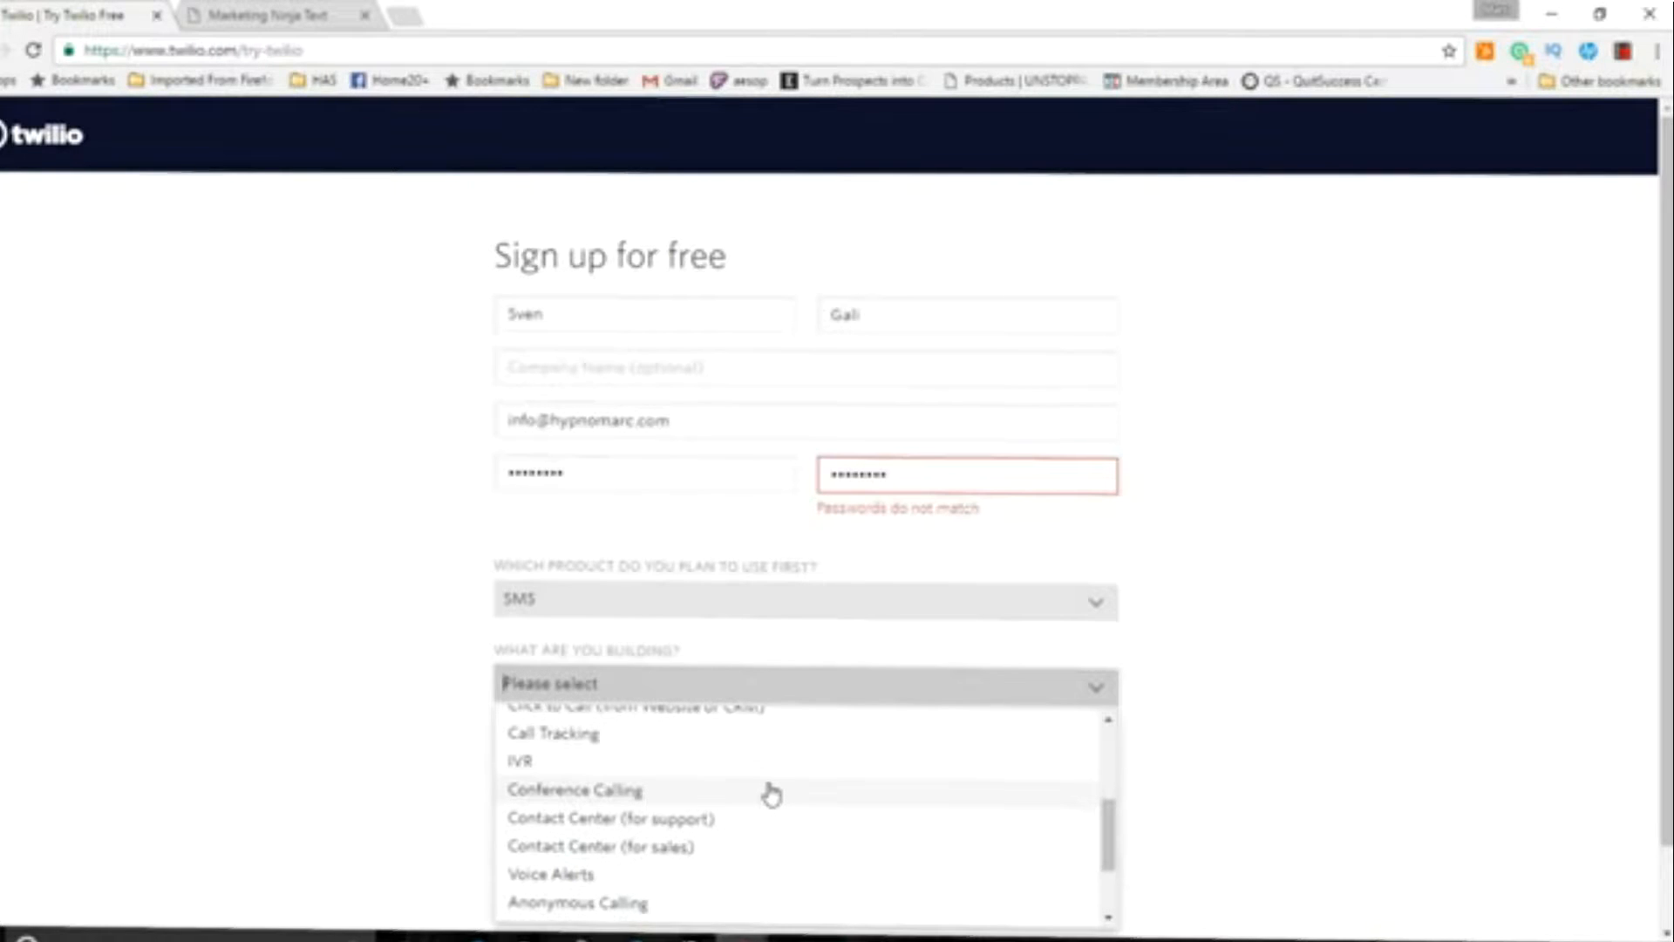
scroll(771, 794, up, 2)
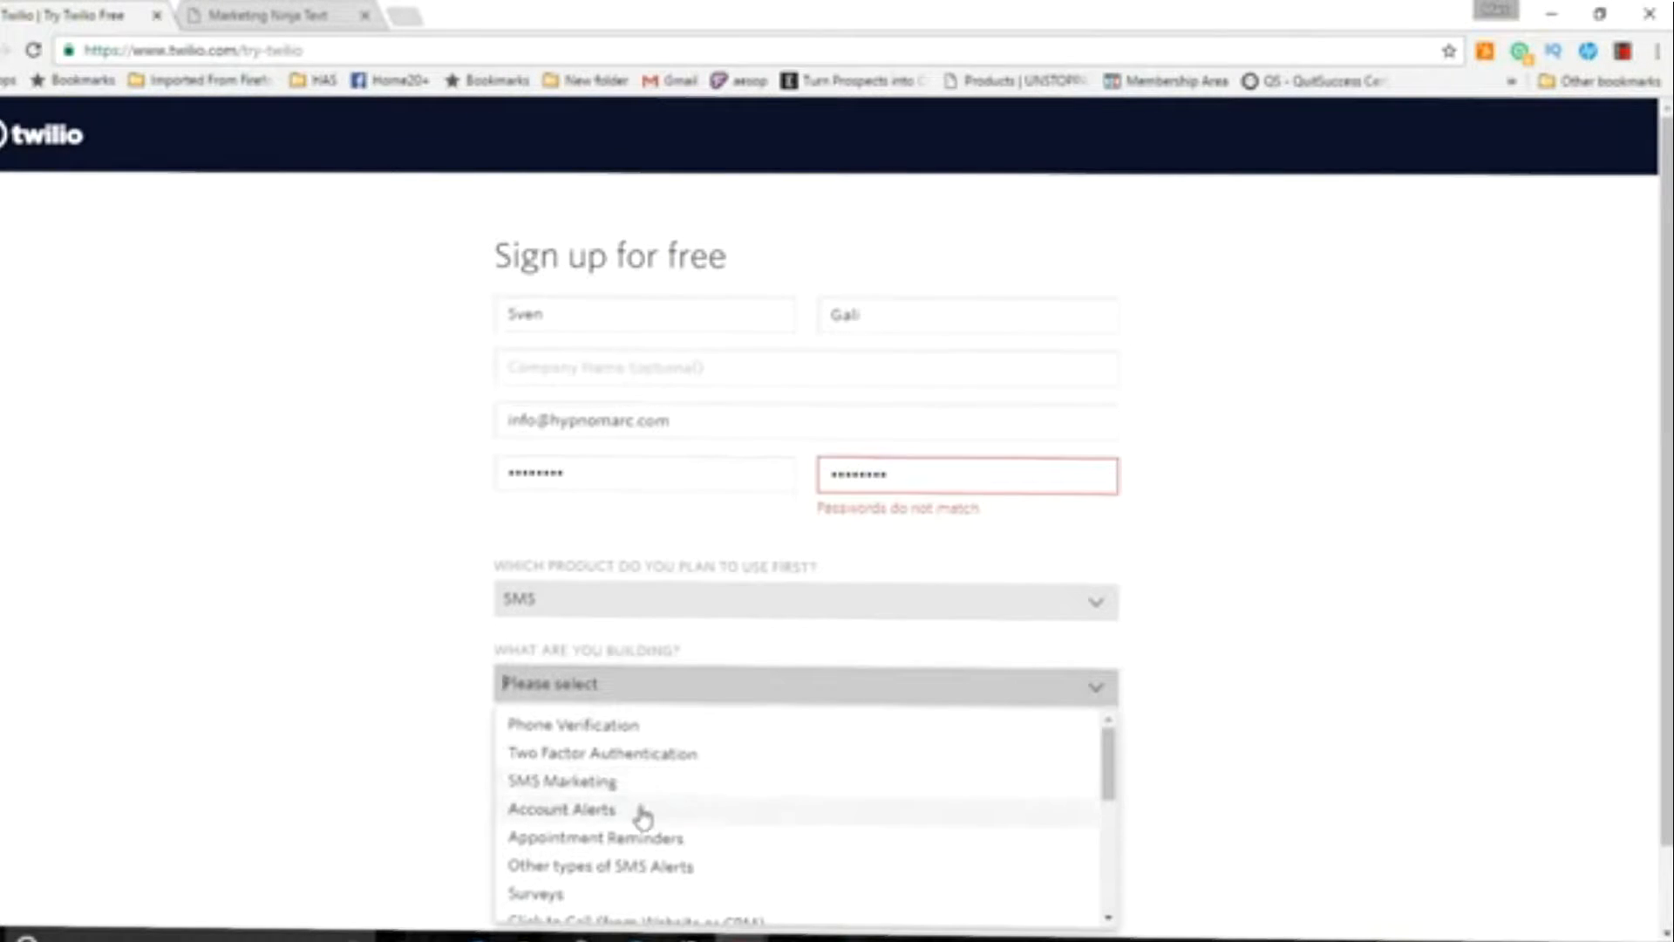
click(613, 782)
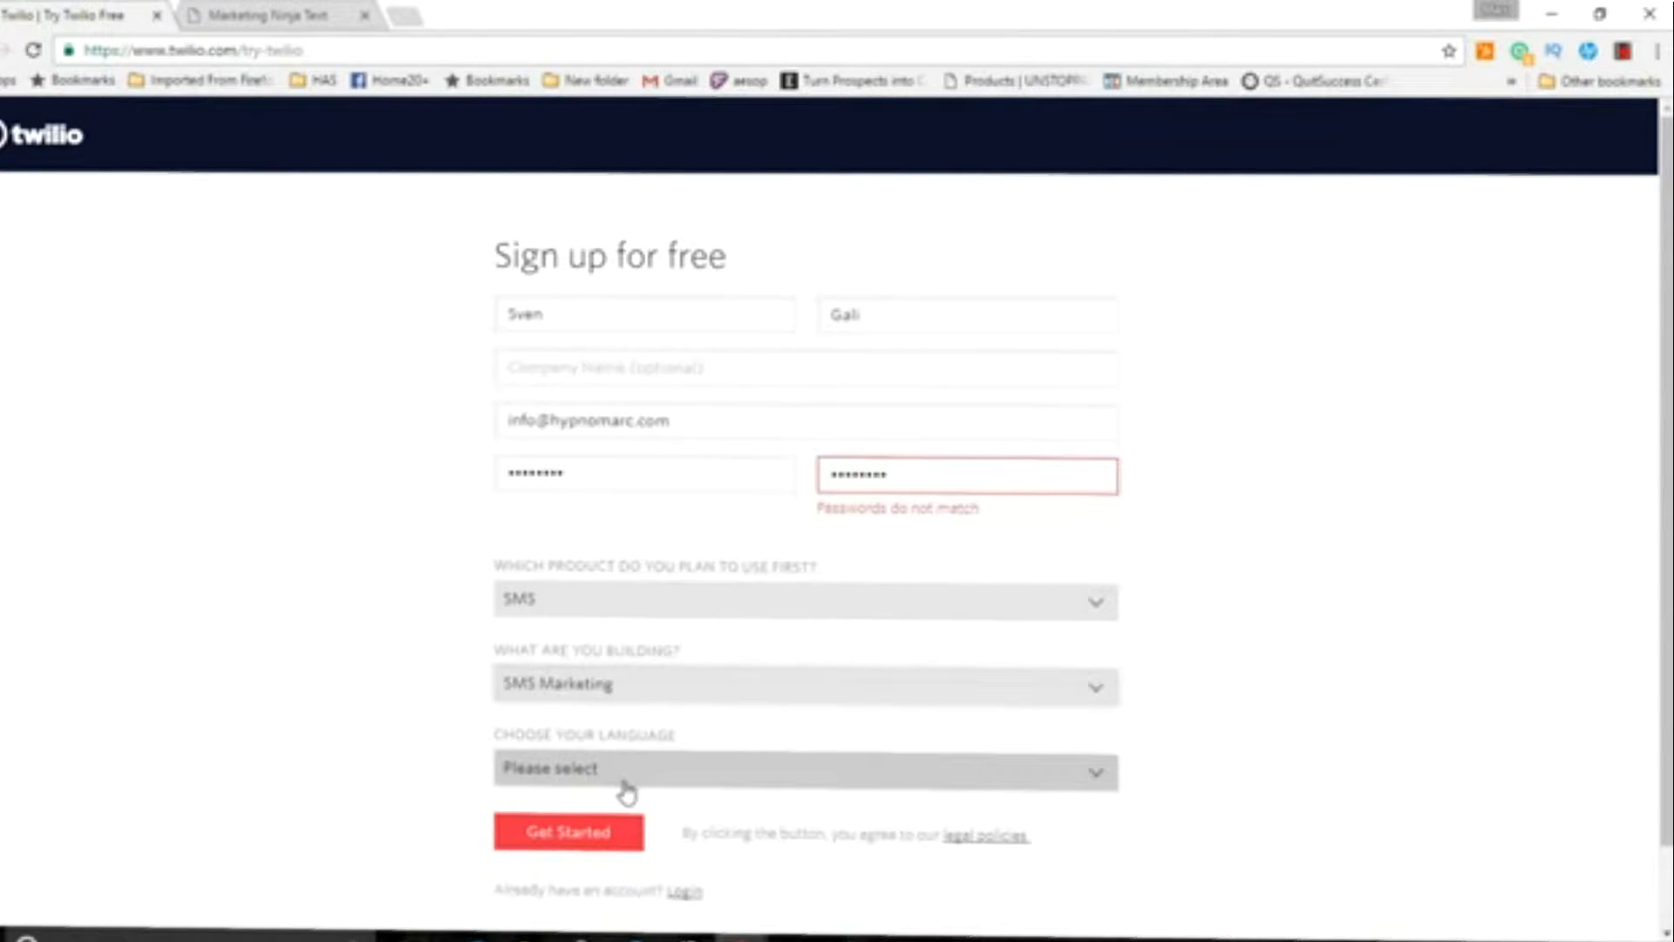
Choose JavaScript as the language and submit the Twilio sign-up form.
click(626, 772)
scroll(615, 860, down, 3)
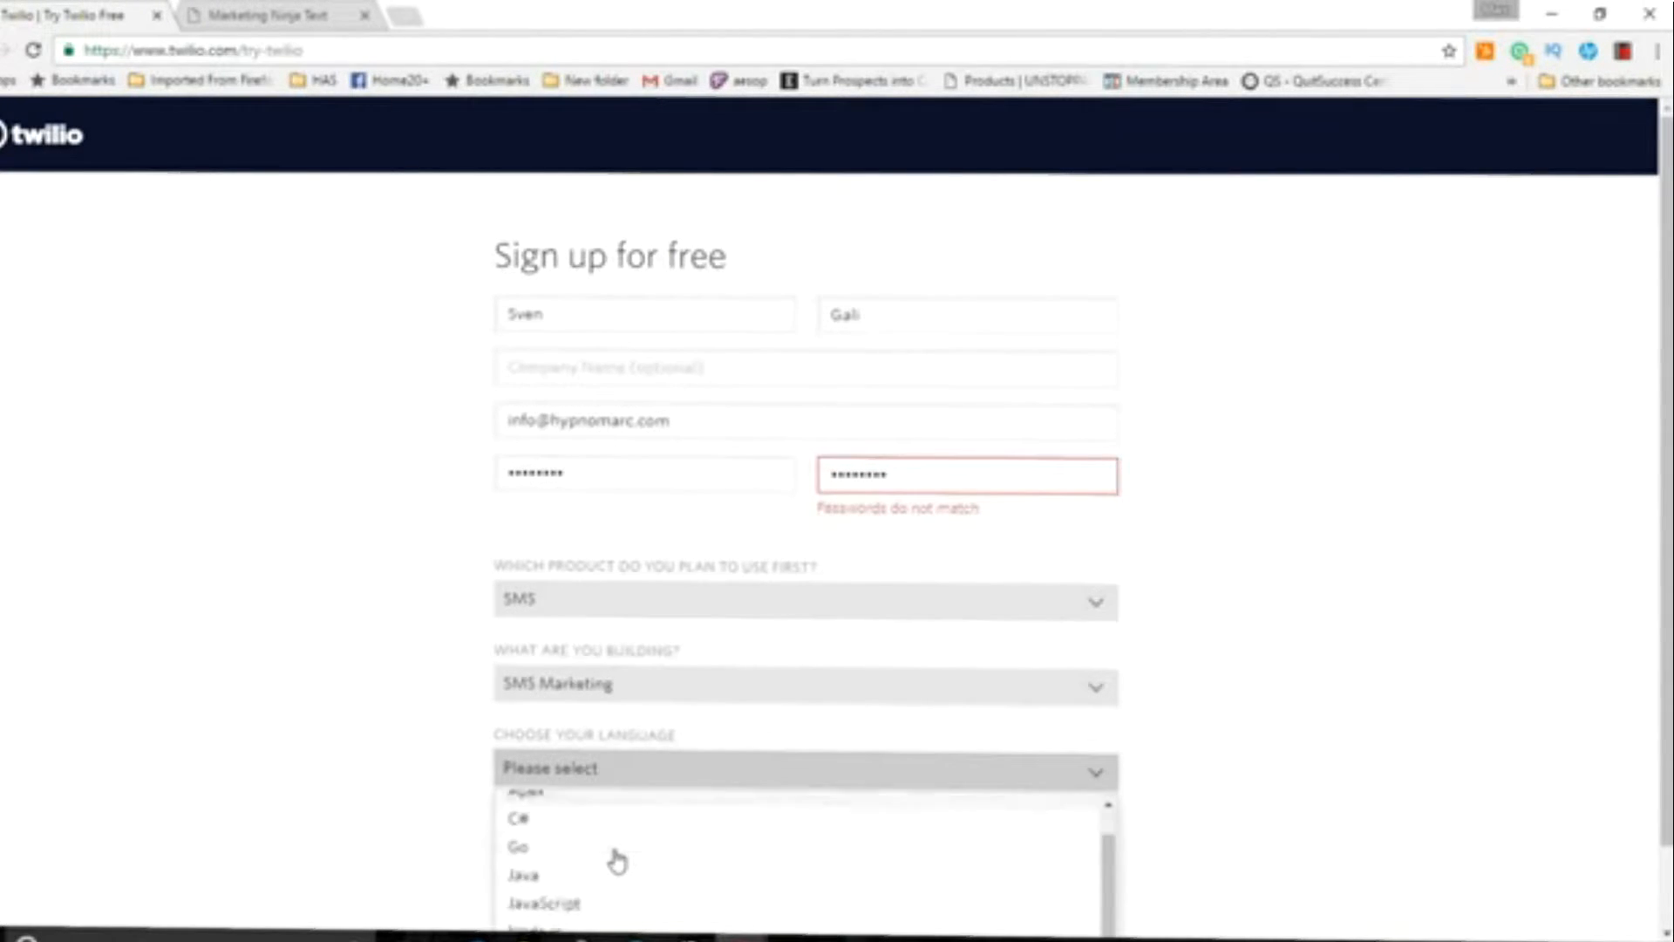
click(574, 845)
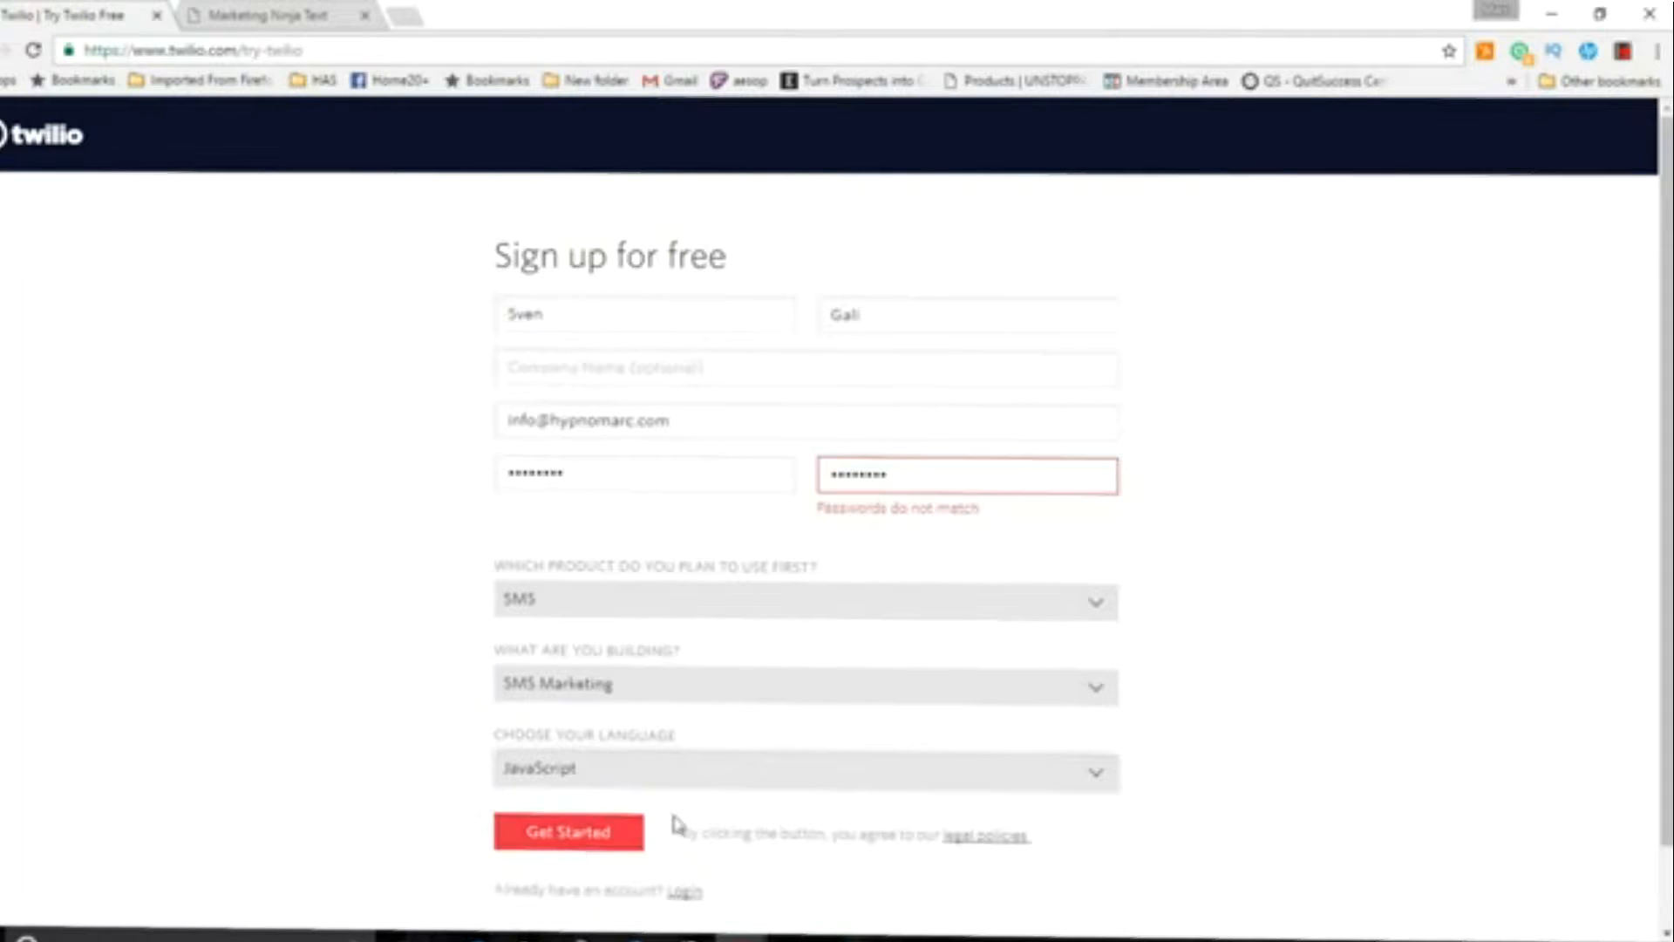
click(582, 842)
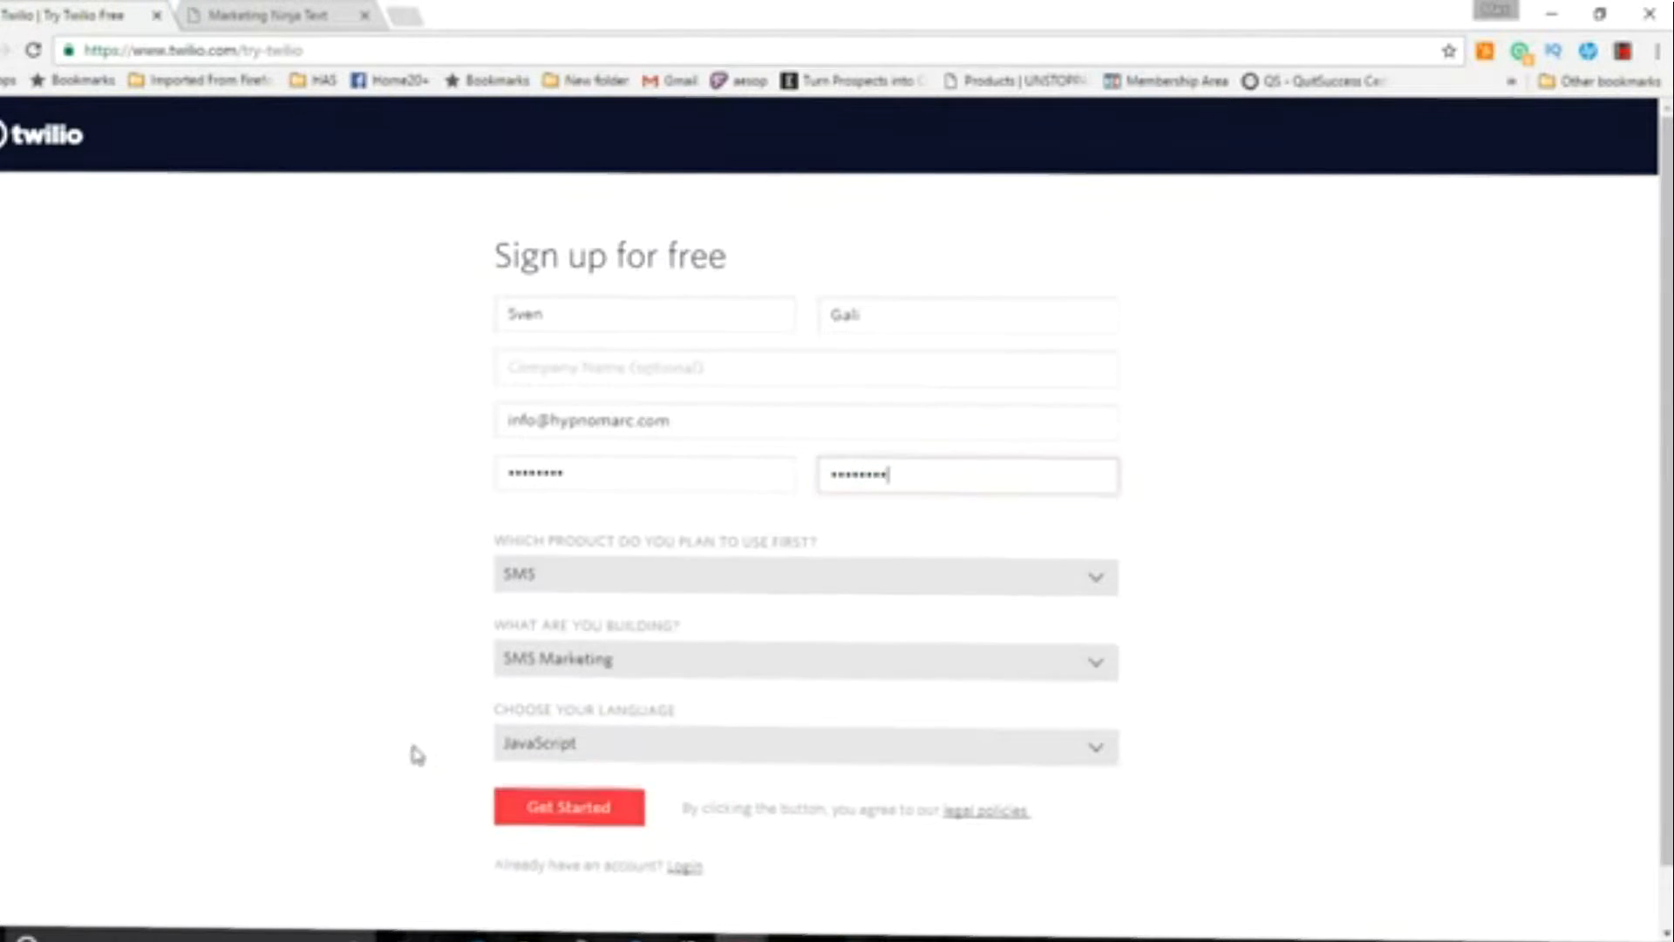
click(560, 815)
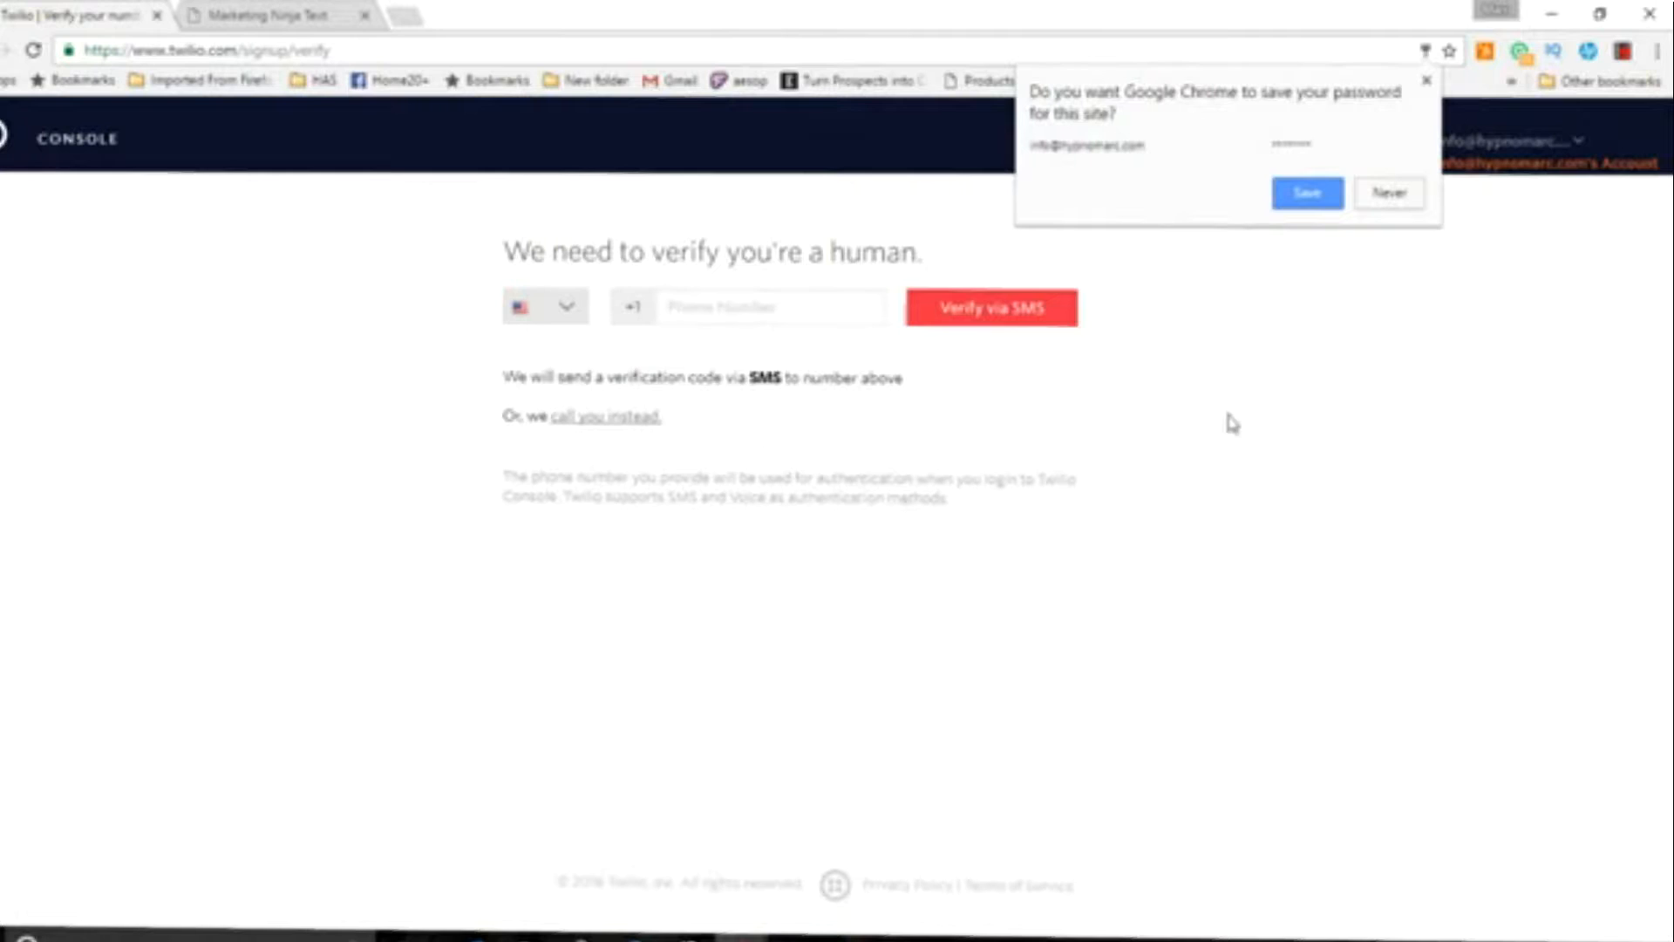
Dismiss the save-password prompt, enter the phone number using digits only, and request verification via SMS.
click(1427, 81)
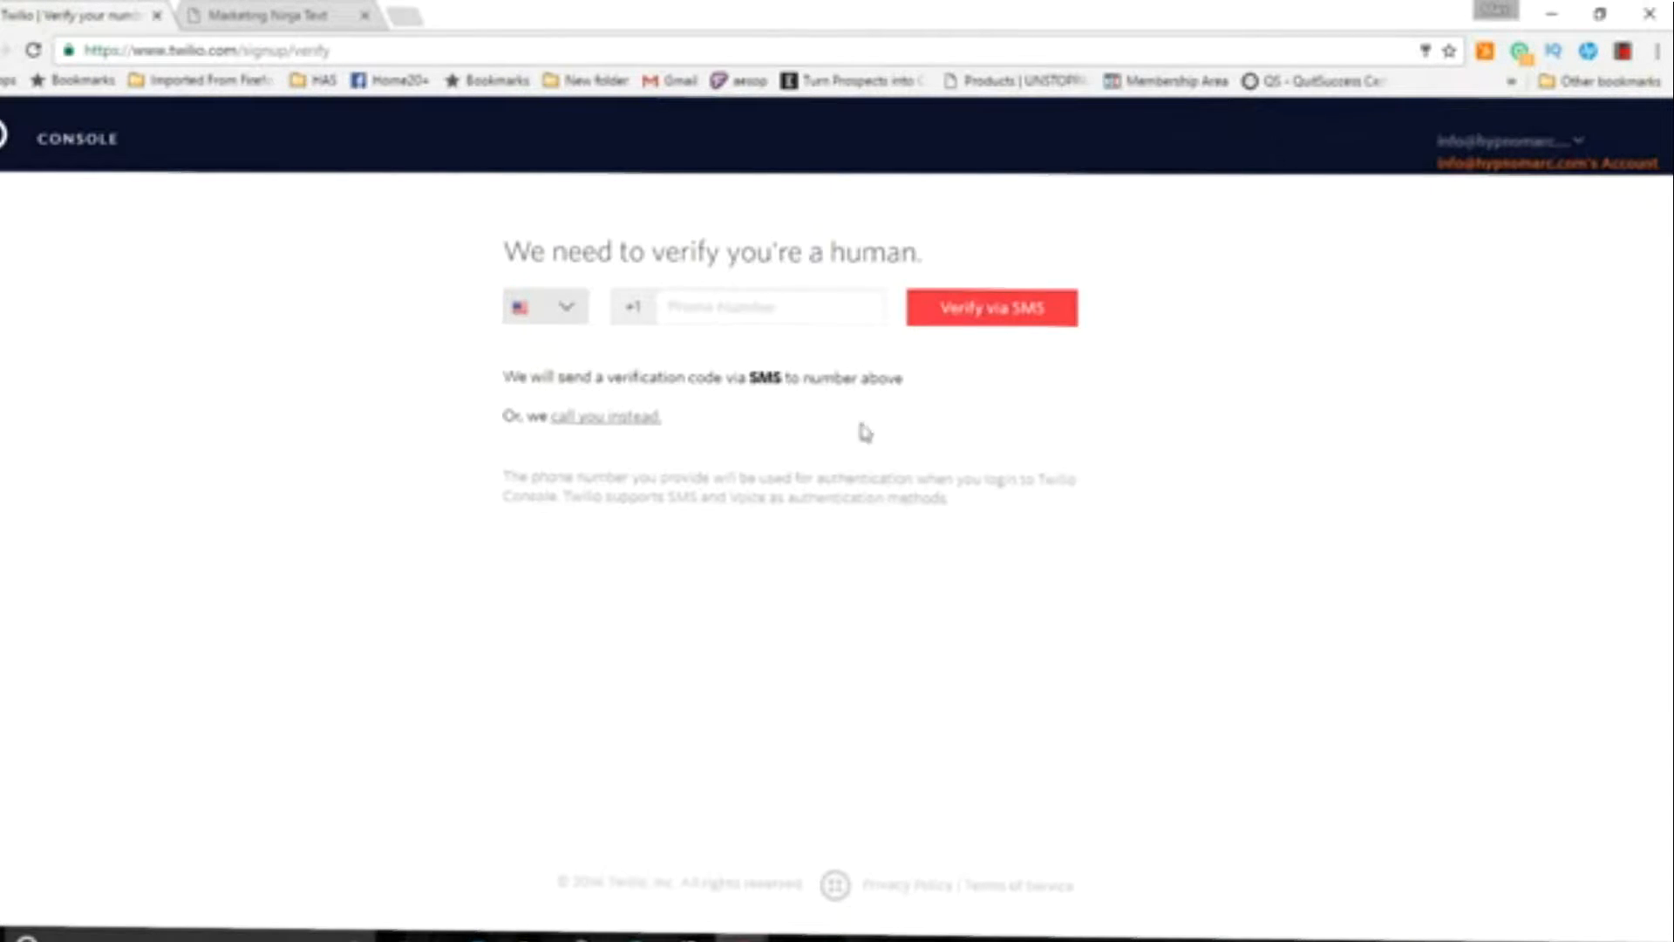
click(681, 302)
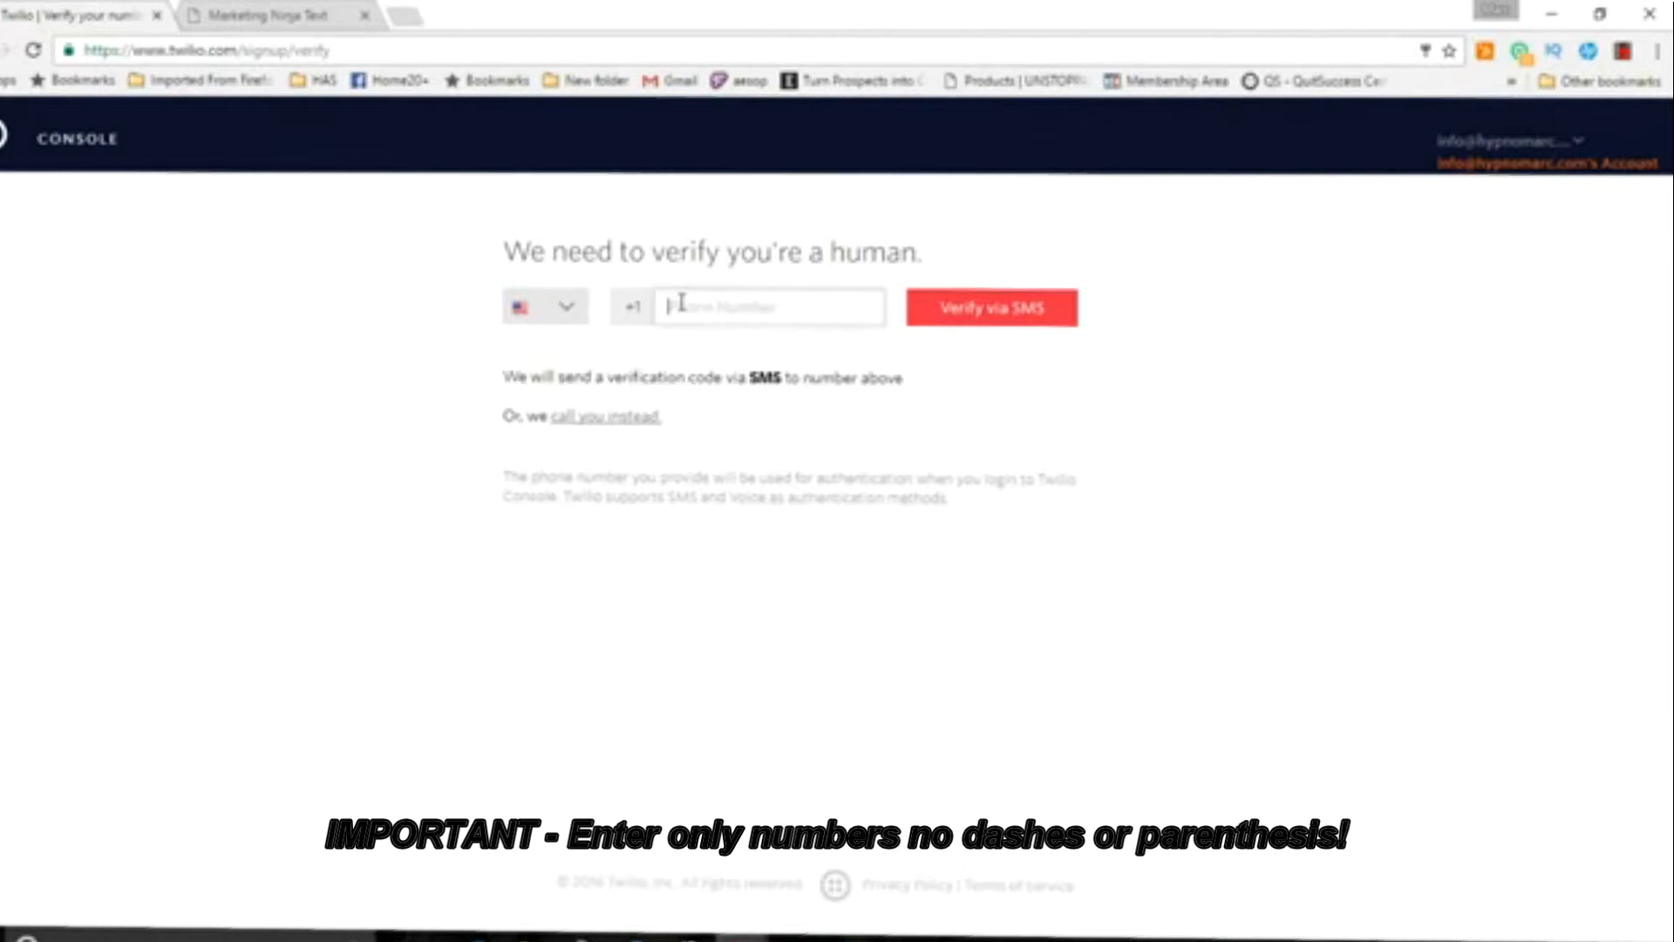
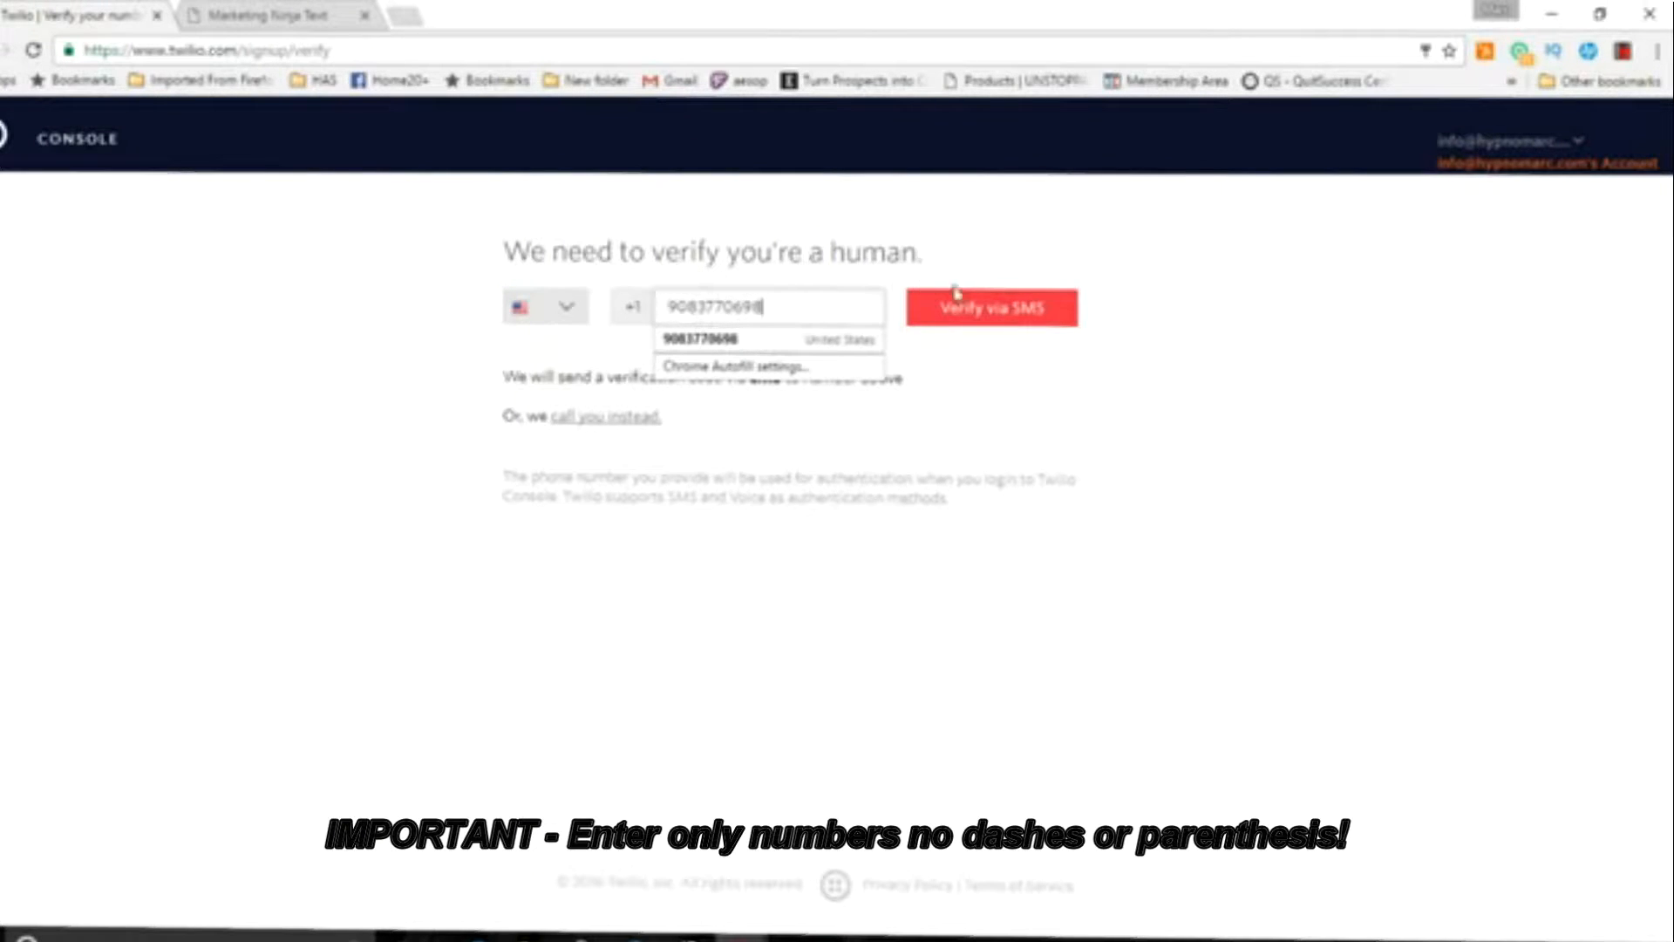
click(1005, 314)
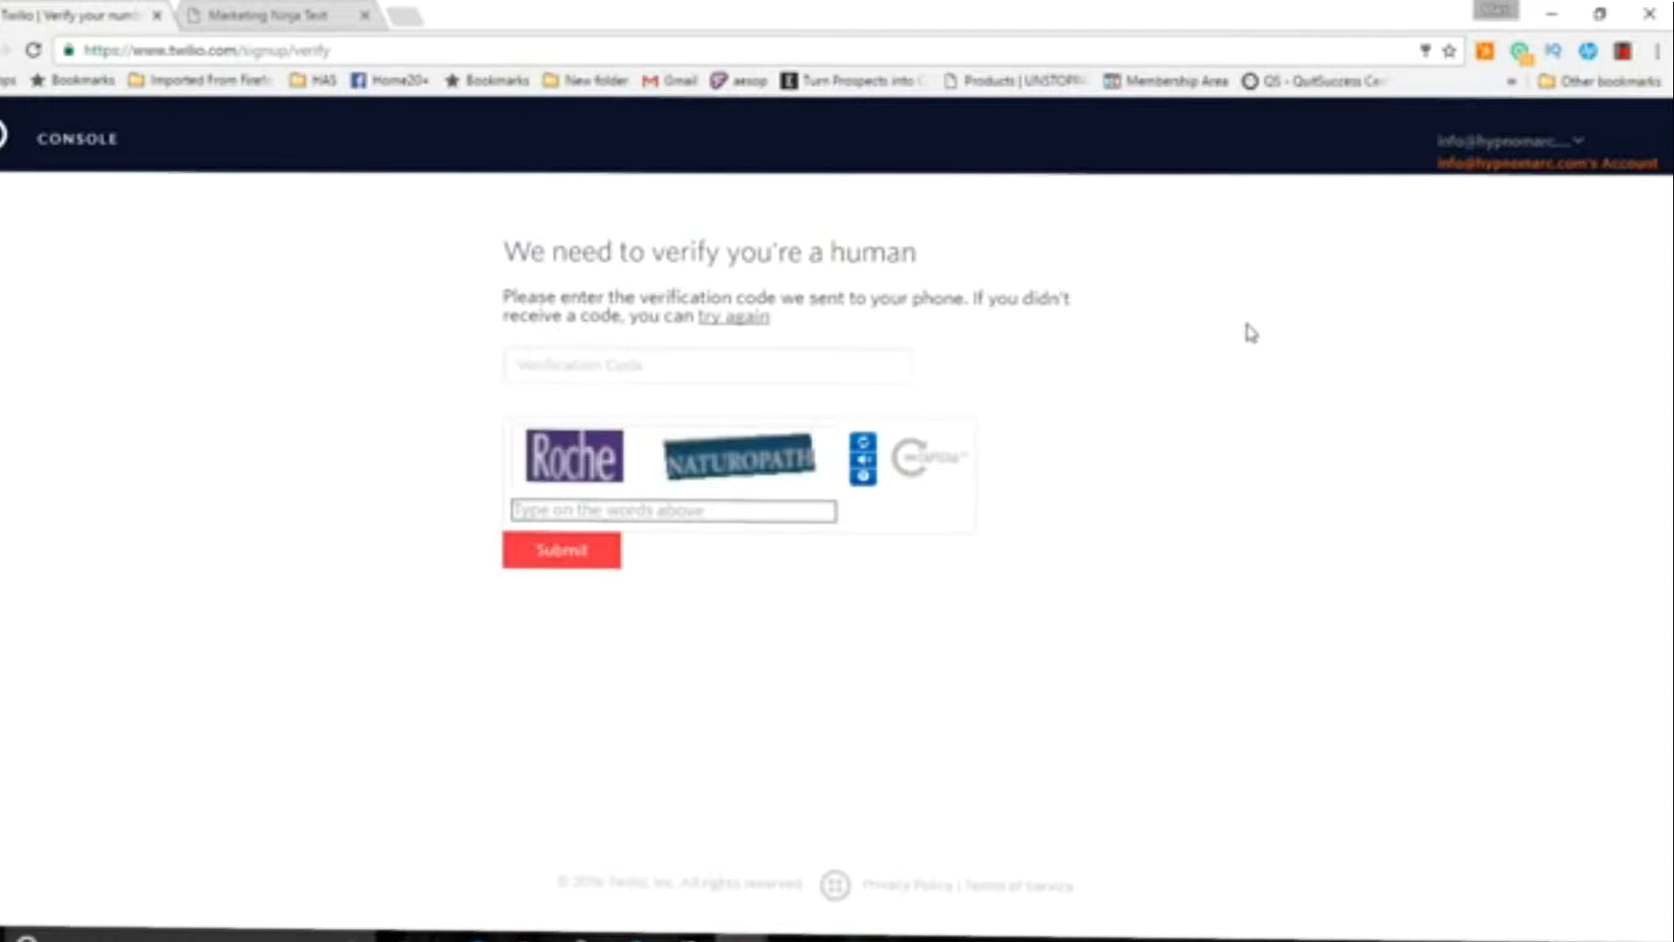
Enter the verification code received by SMS on the human verification page.
click(613, 370)
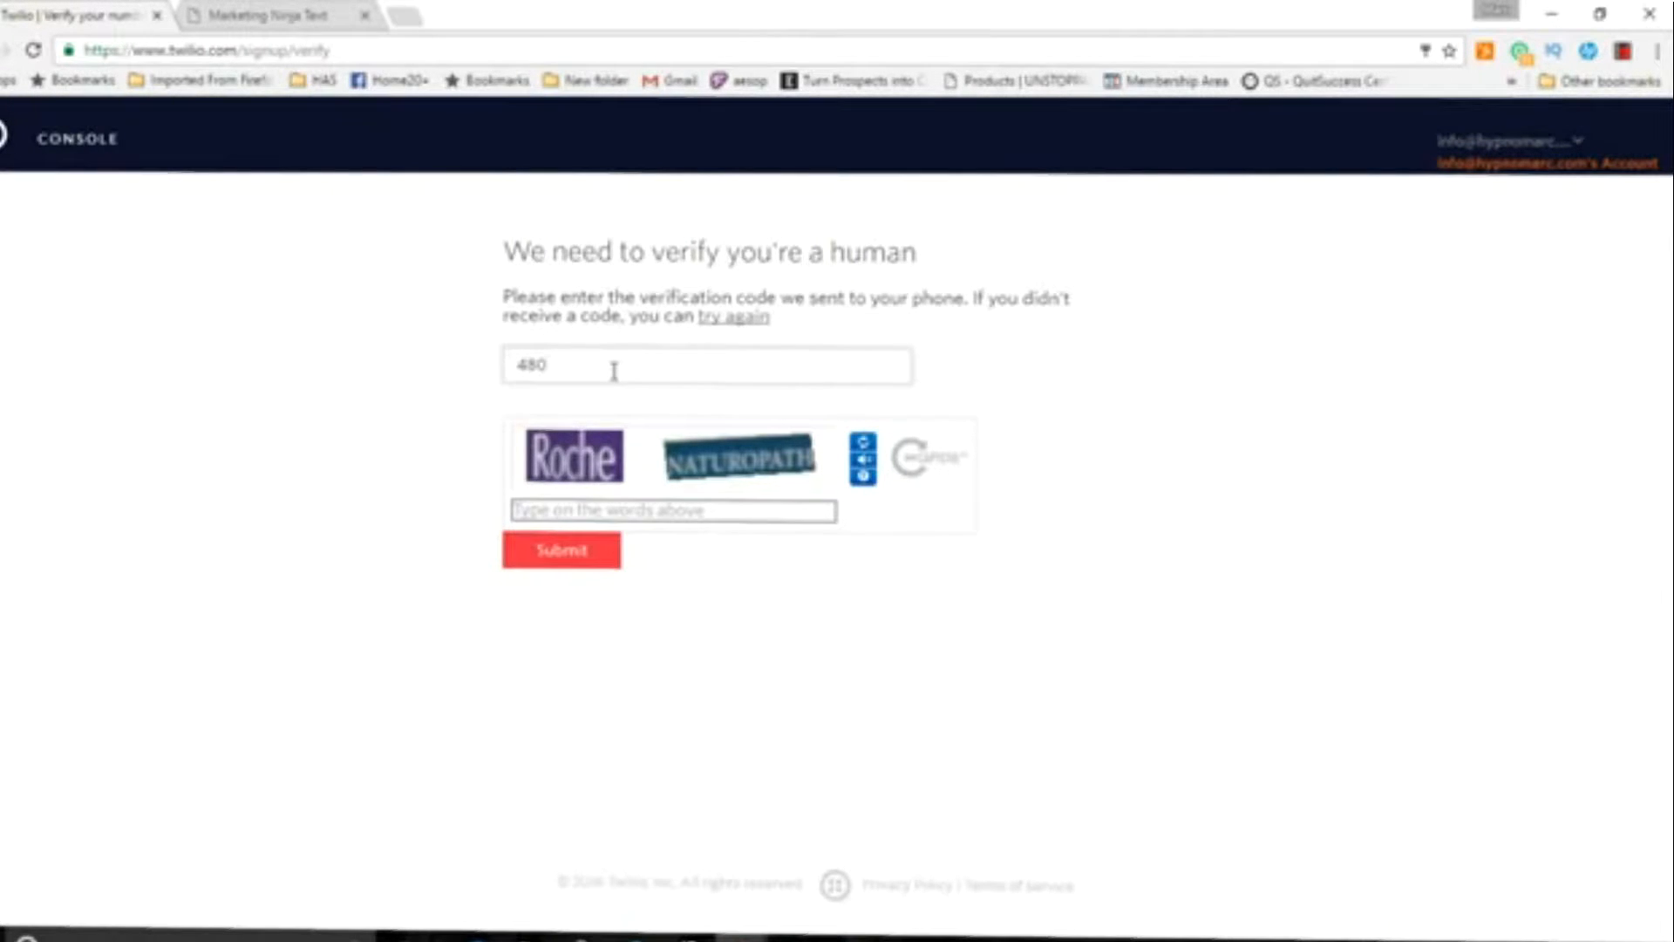
Fill in the captcha words "Roche NATUROPATH" on the human verification page.
click(524, 510)
text(Roche)
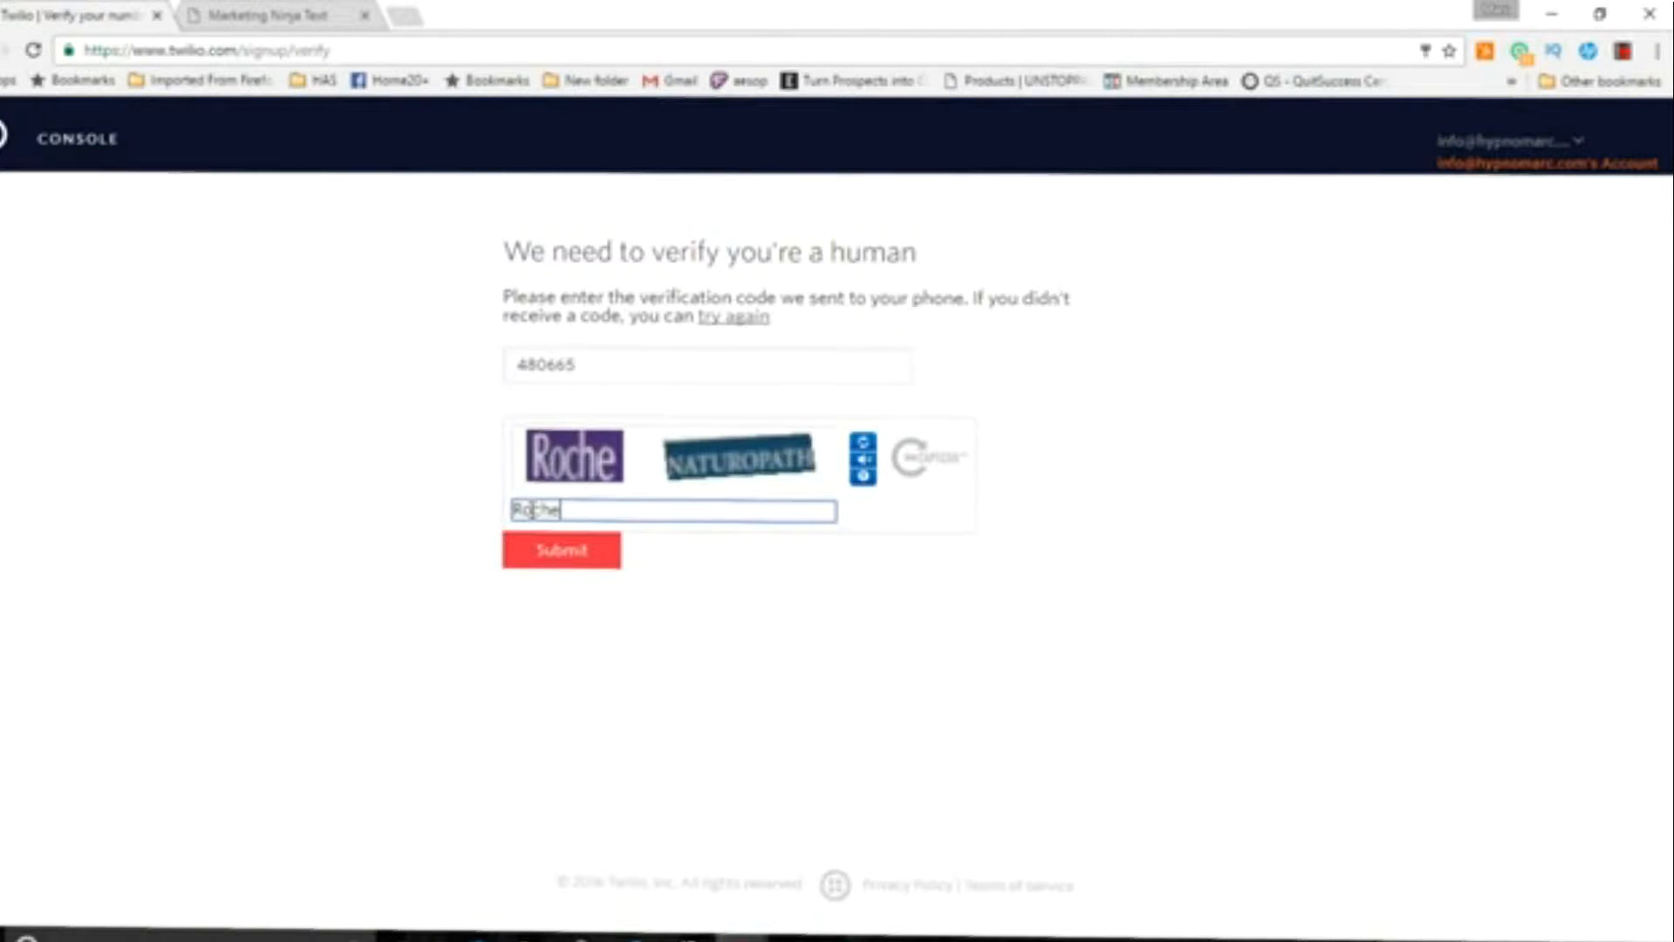
text( NATUROPATH)
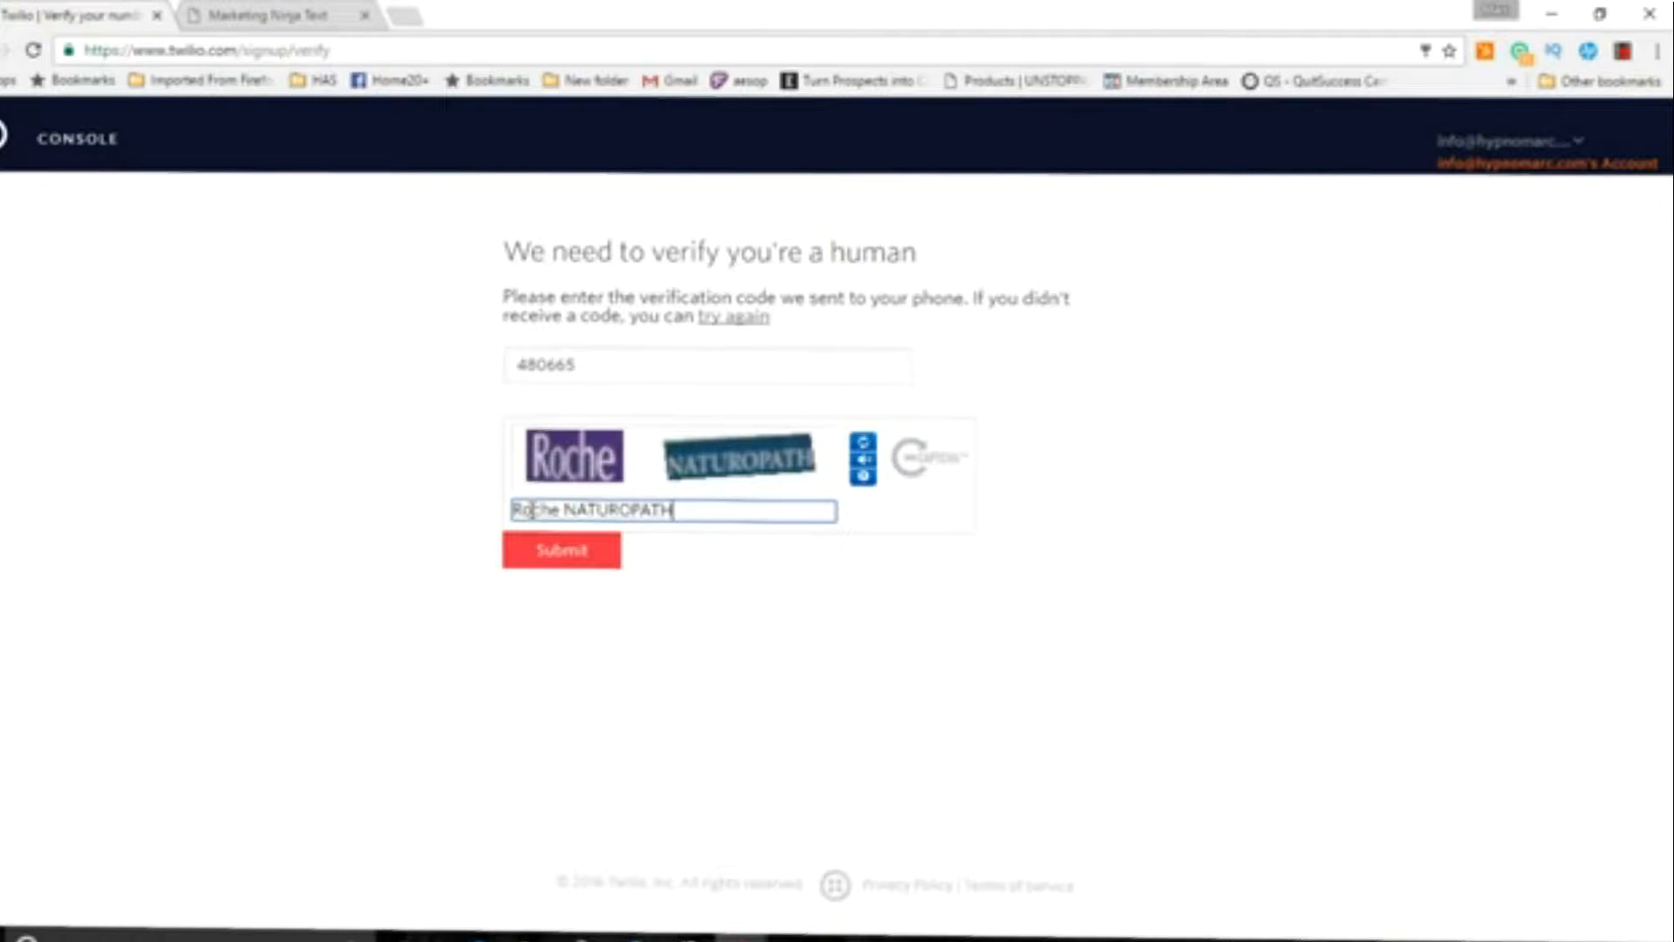
Submit the human verification form and get past the Twilio Console welcome message with Get Started.
click(567, 558)
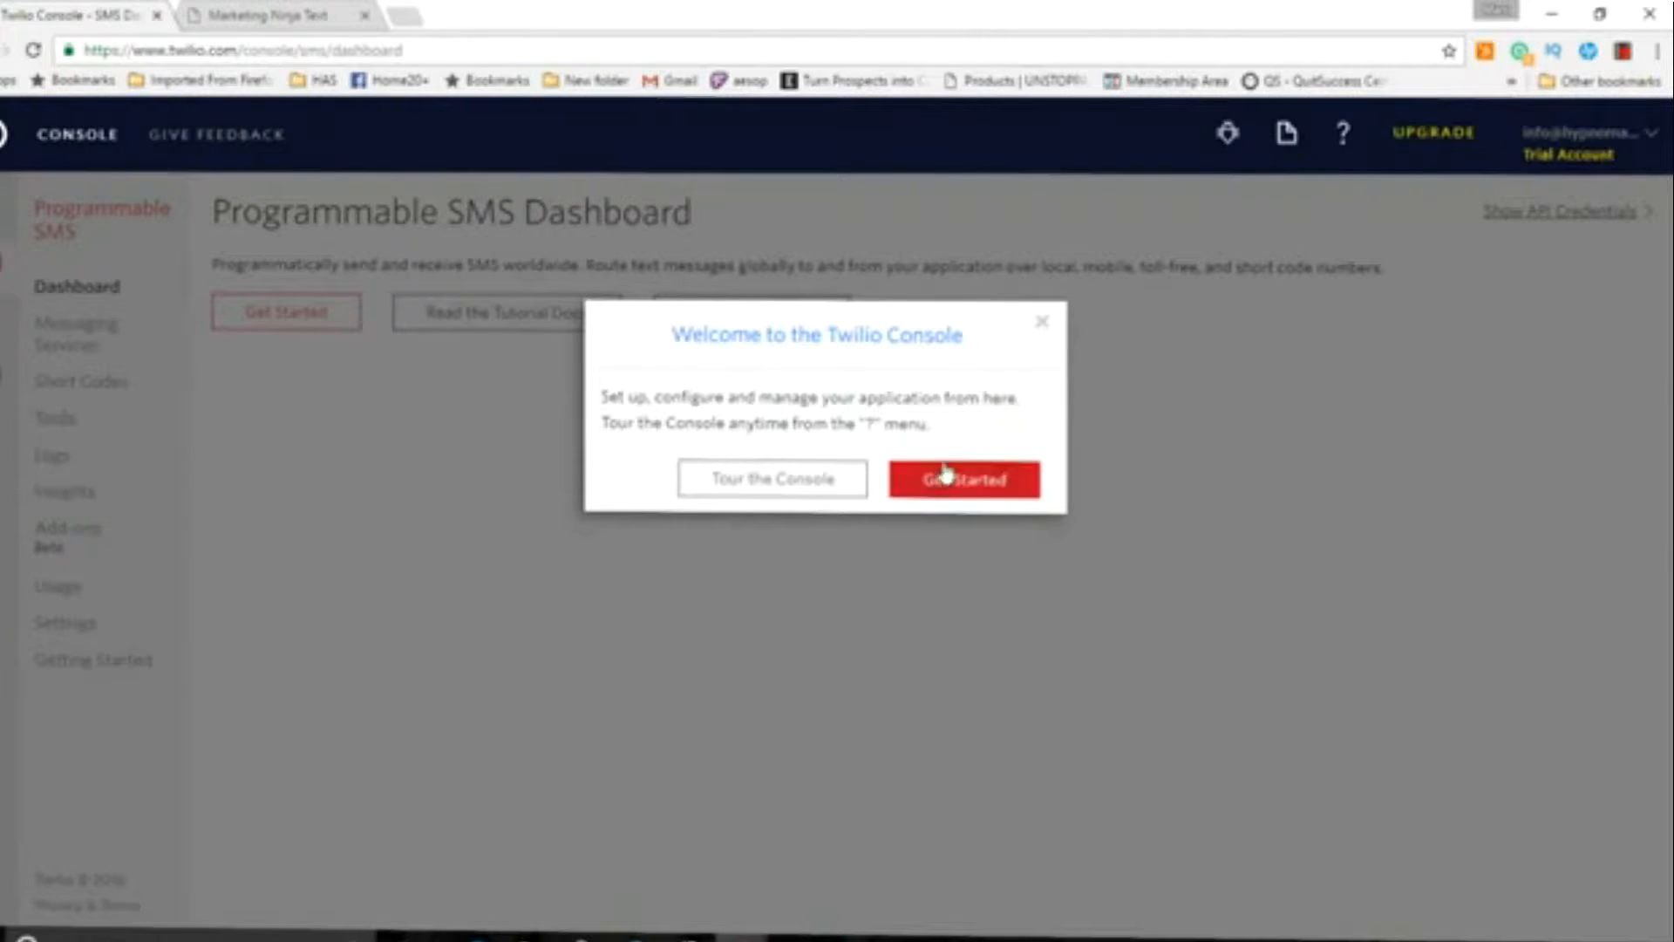
click(940, 487)
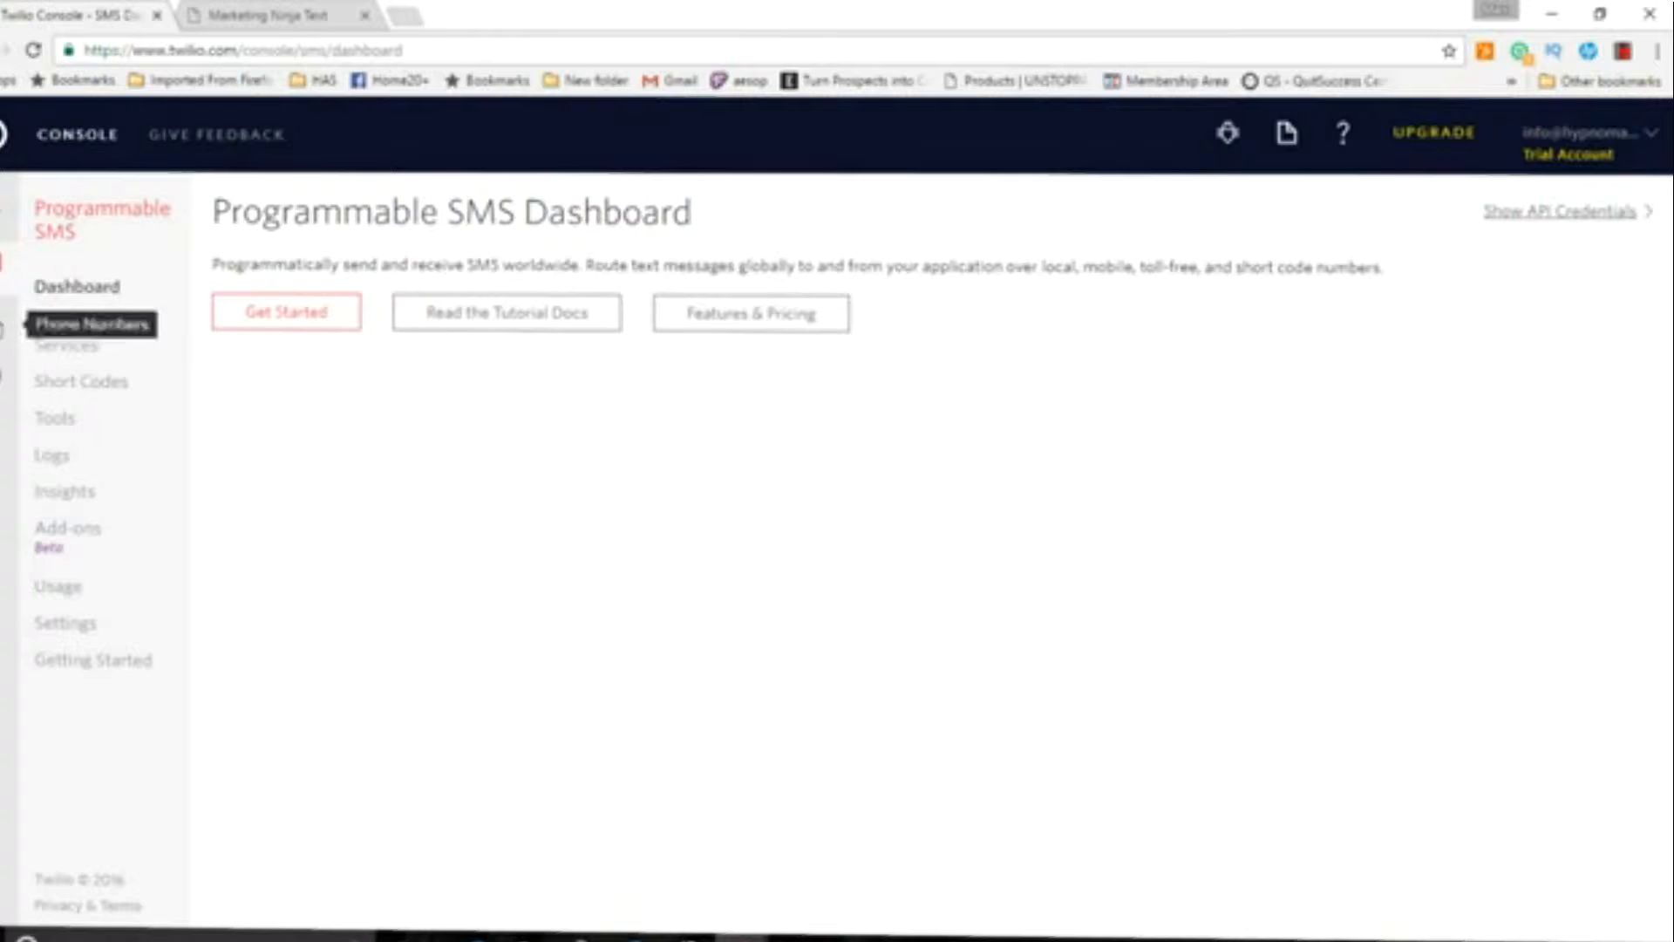
Get a first Twilio phone number from the Phone Numbers dashboard, minimizing the tutorial prompt and accepting the suggested number.
click(4, 331)
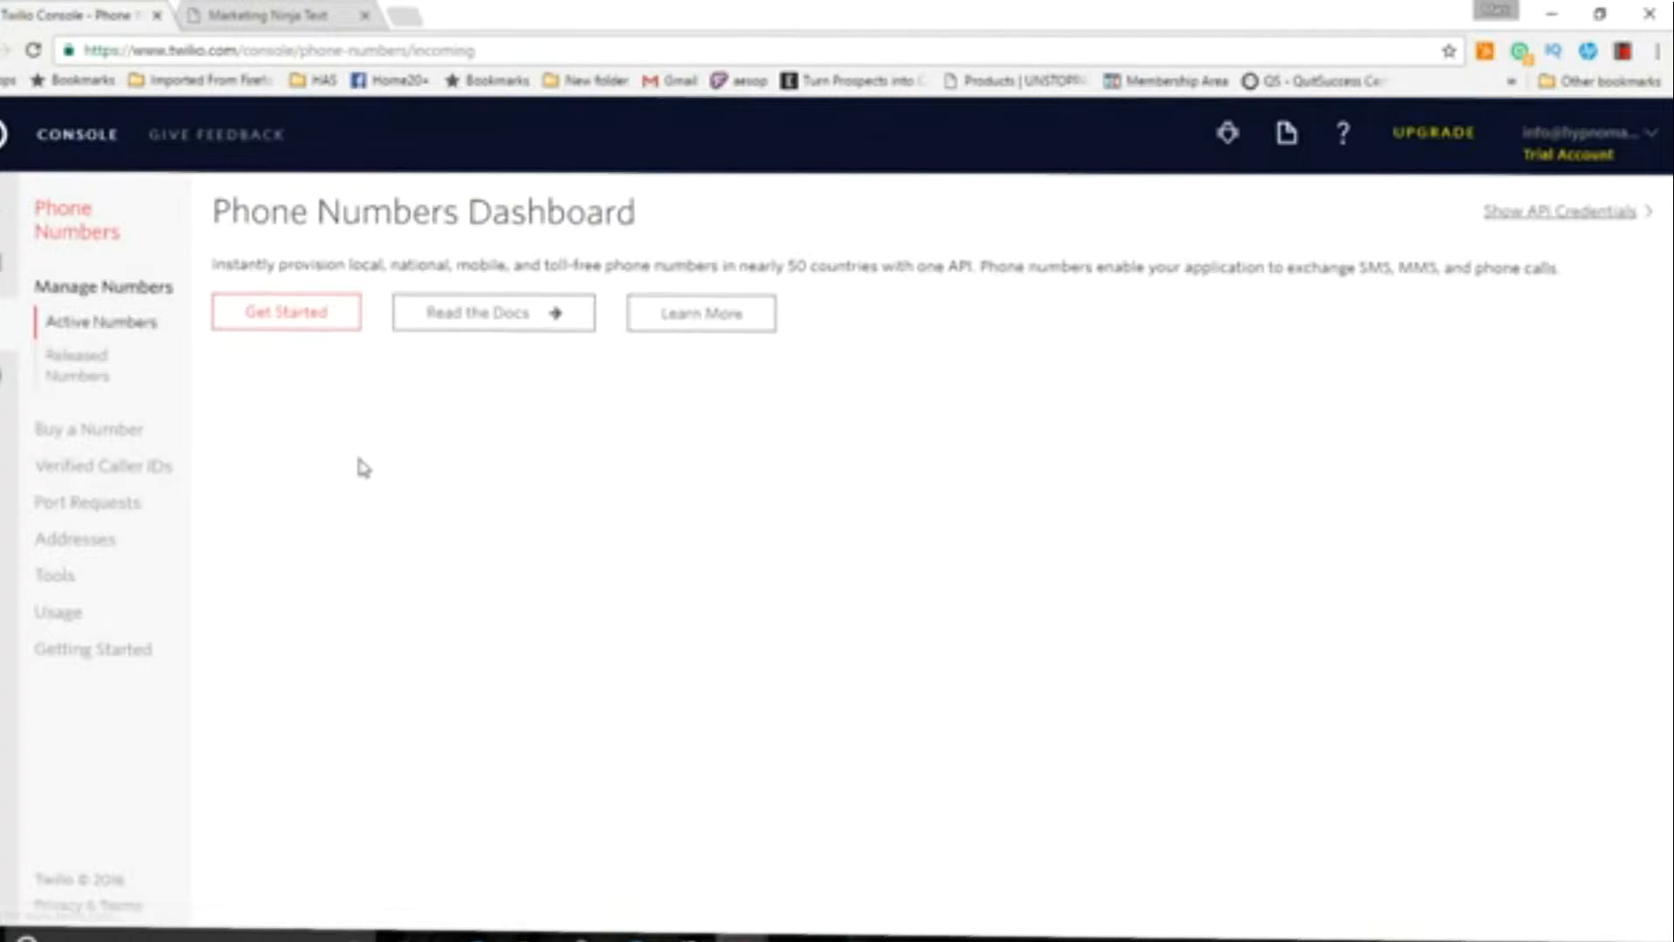
click(279, 330)
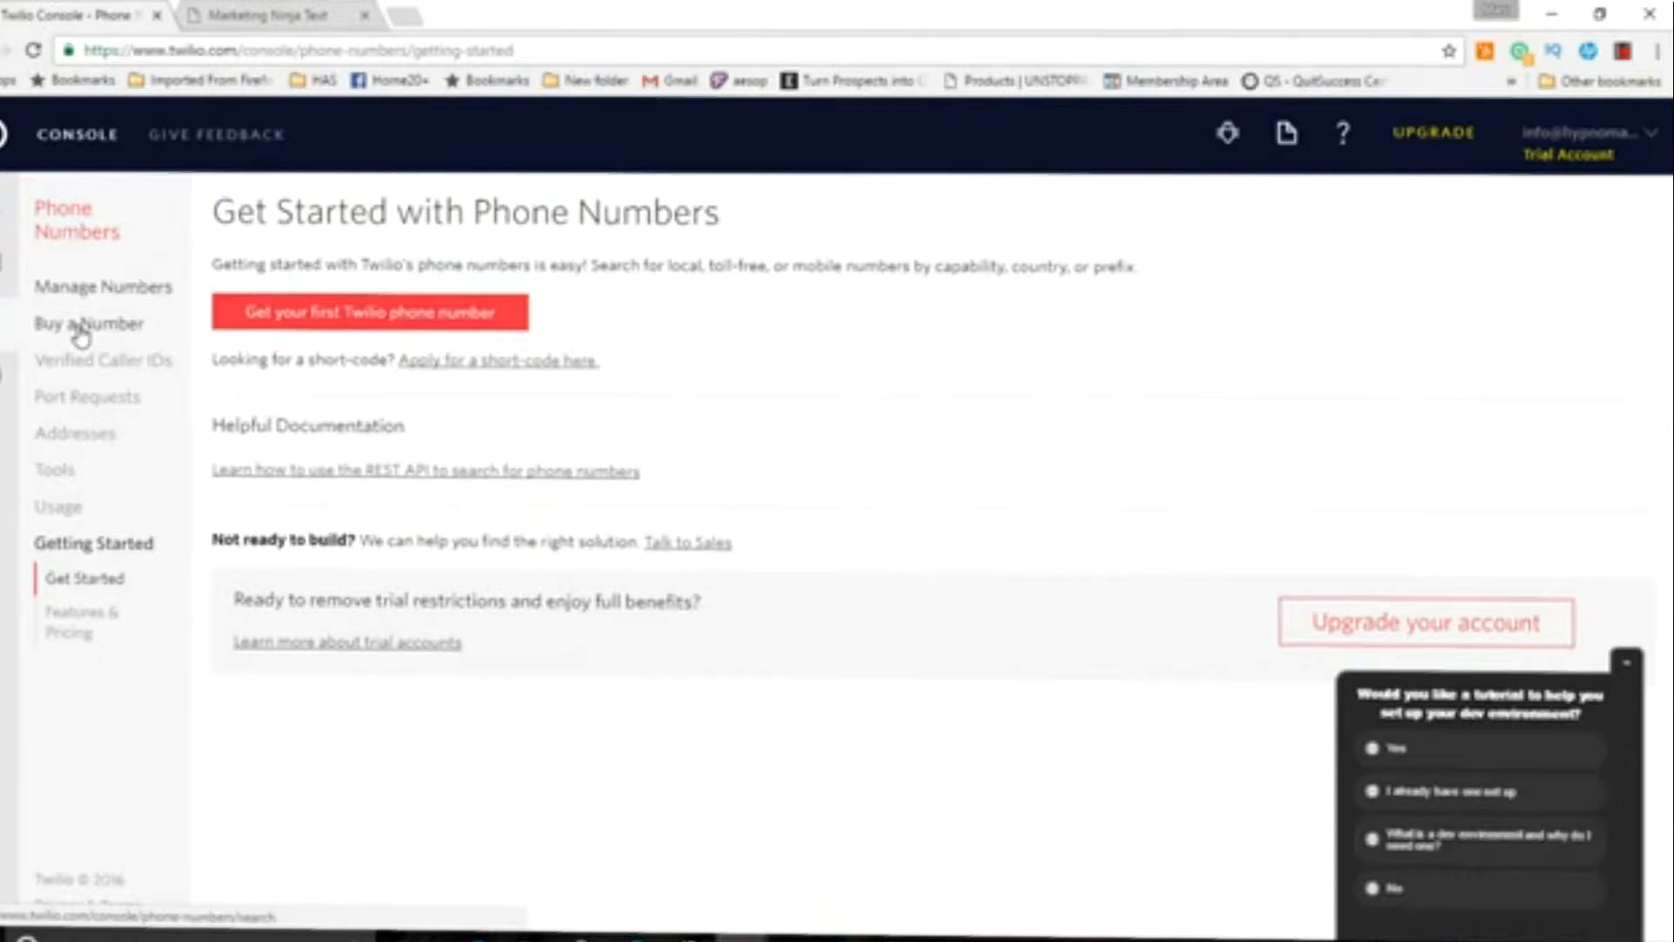
click(1629, 668)
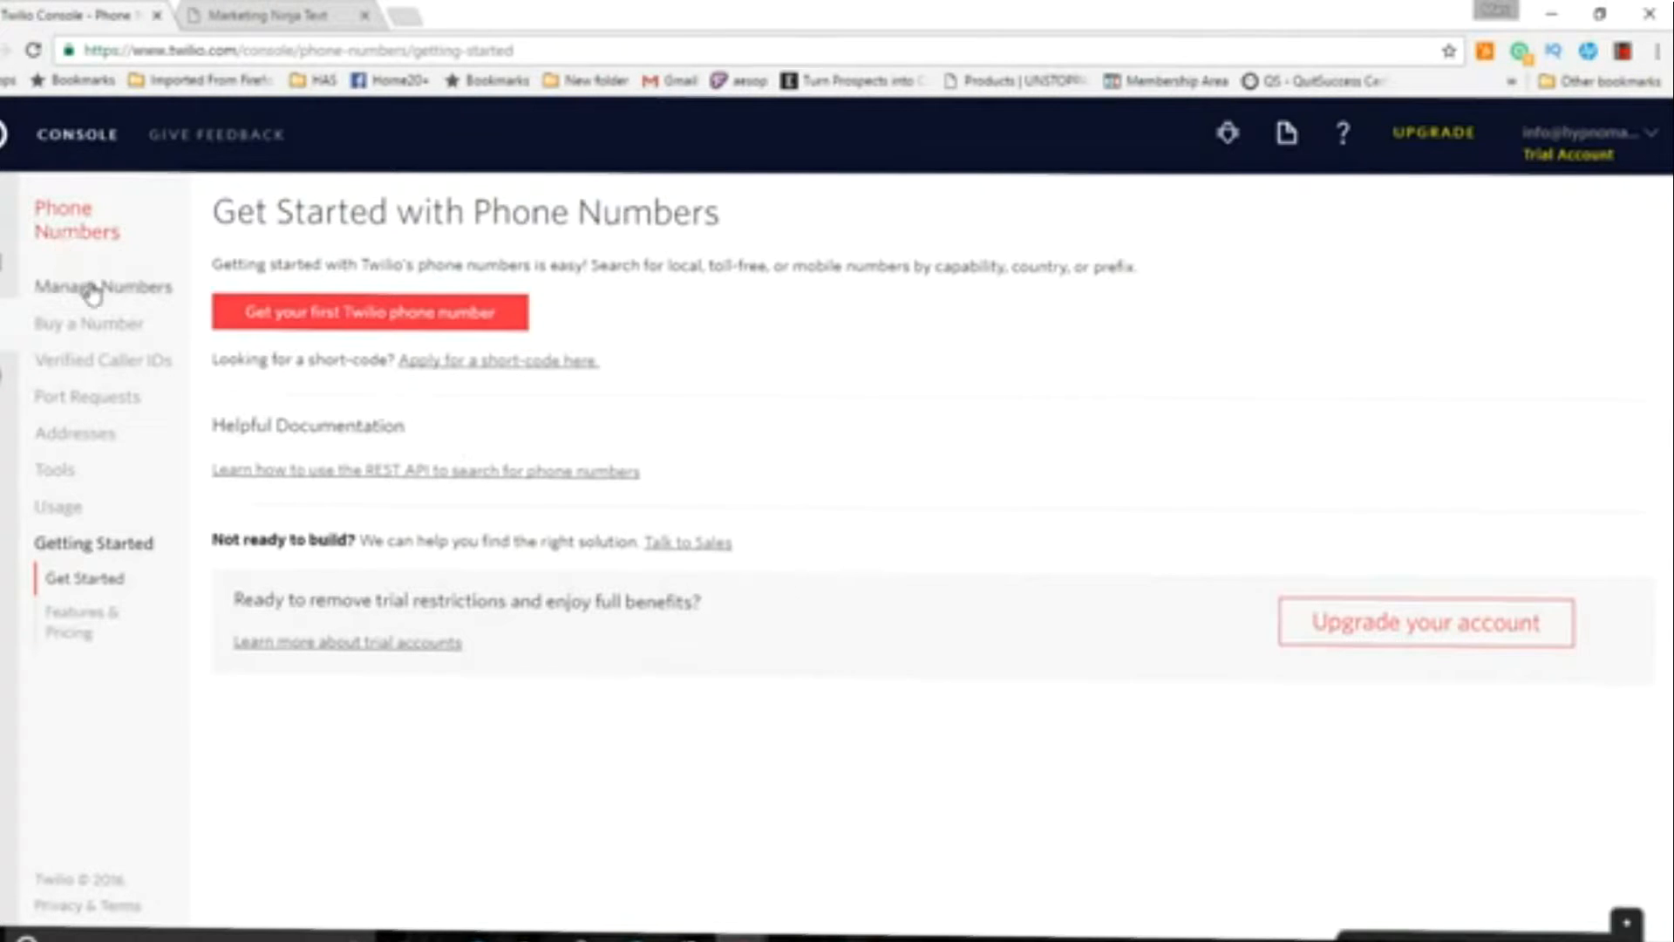
click(323, 327)
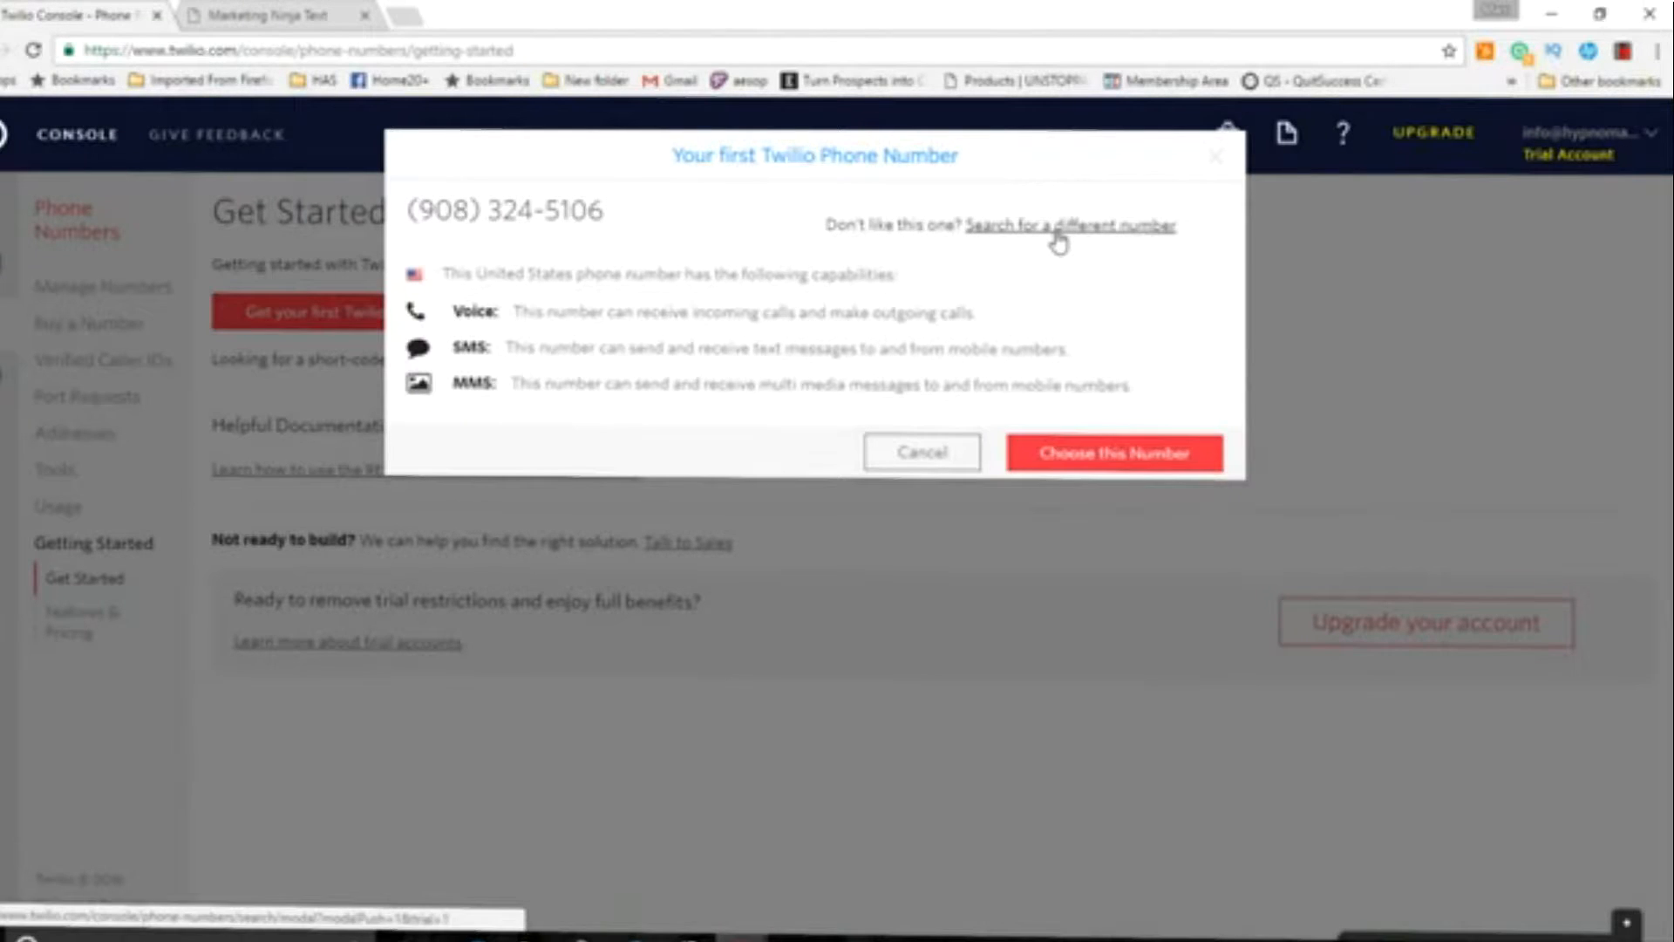
click(1128, 456)
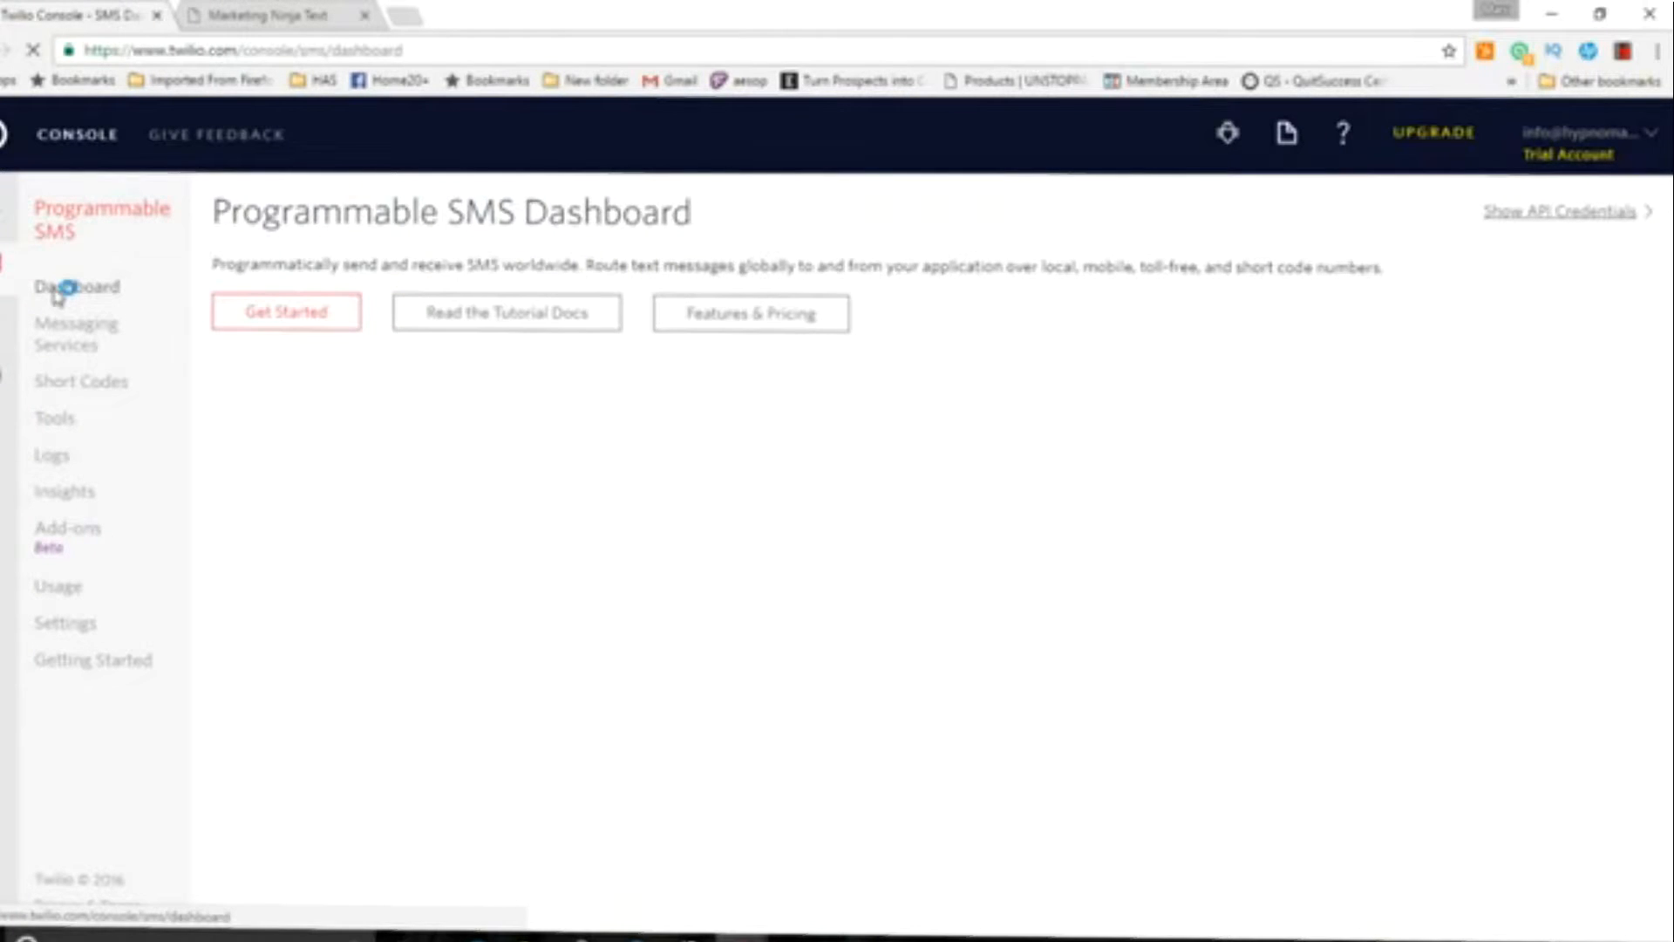
Send the test message "How Can I Help You" through the Programmable SMS getting-started guide and confirm that it was received.
click(288, 320)
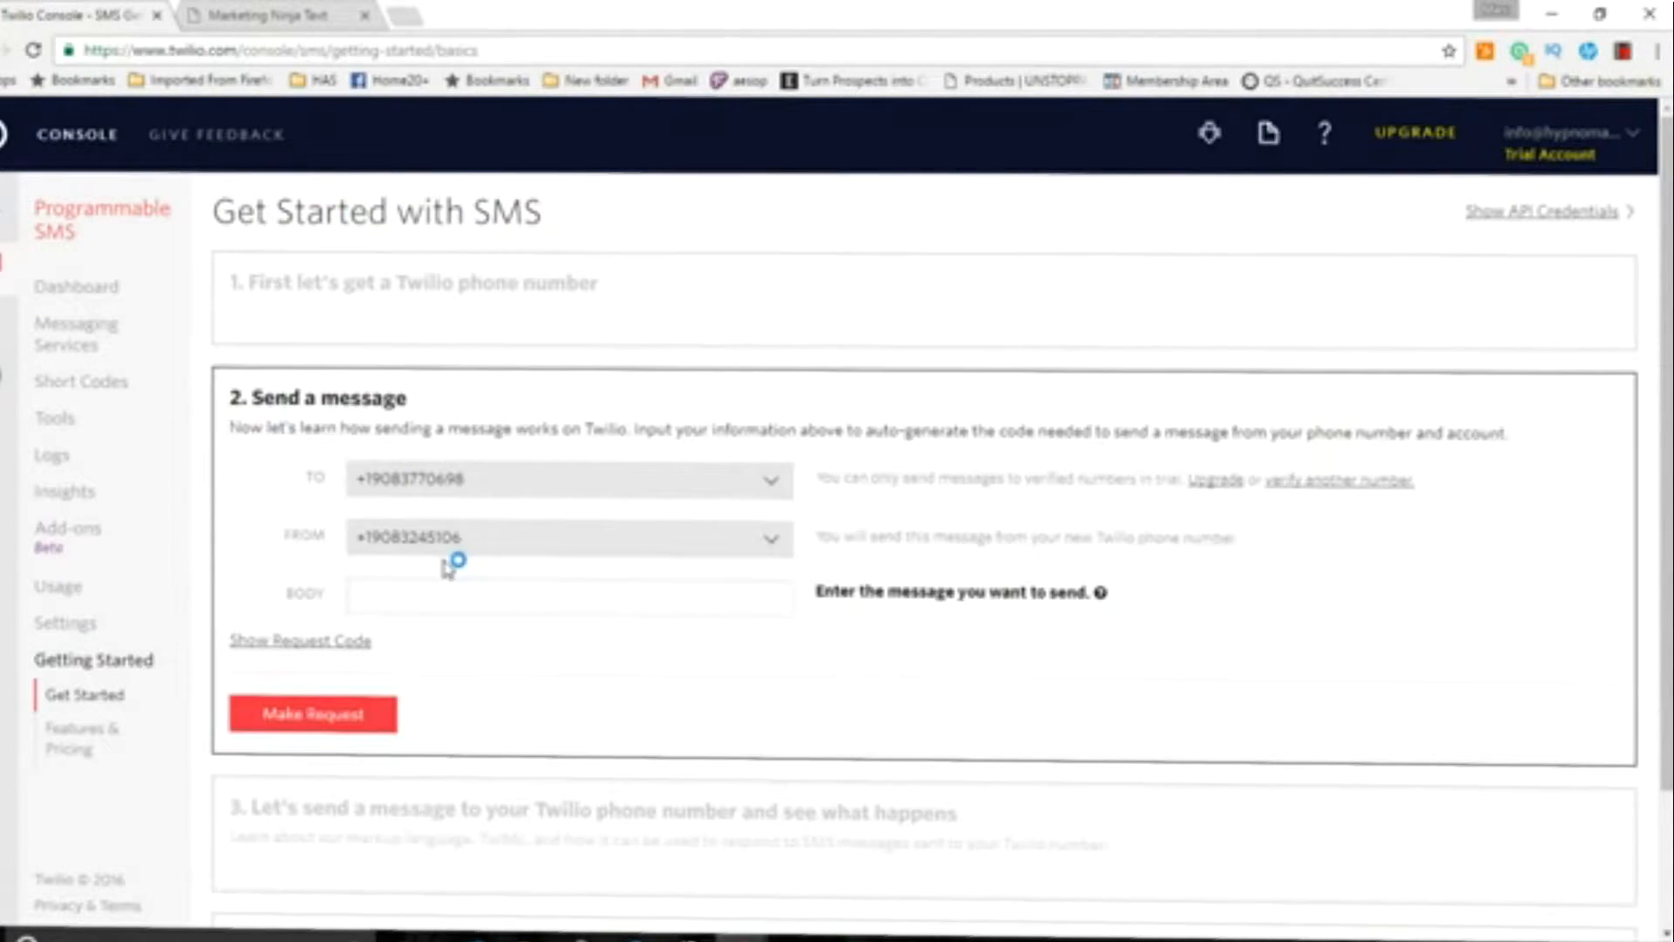
click(385, 594)
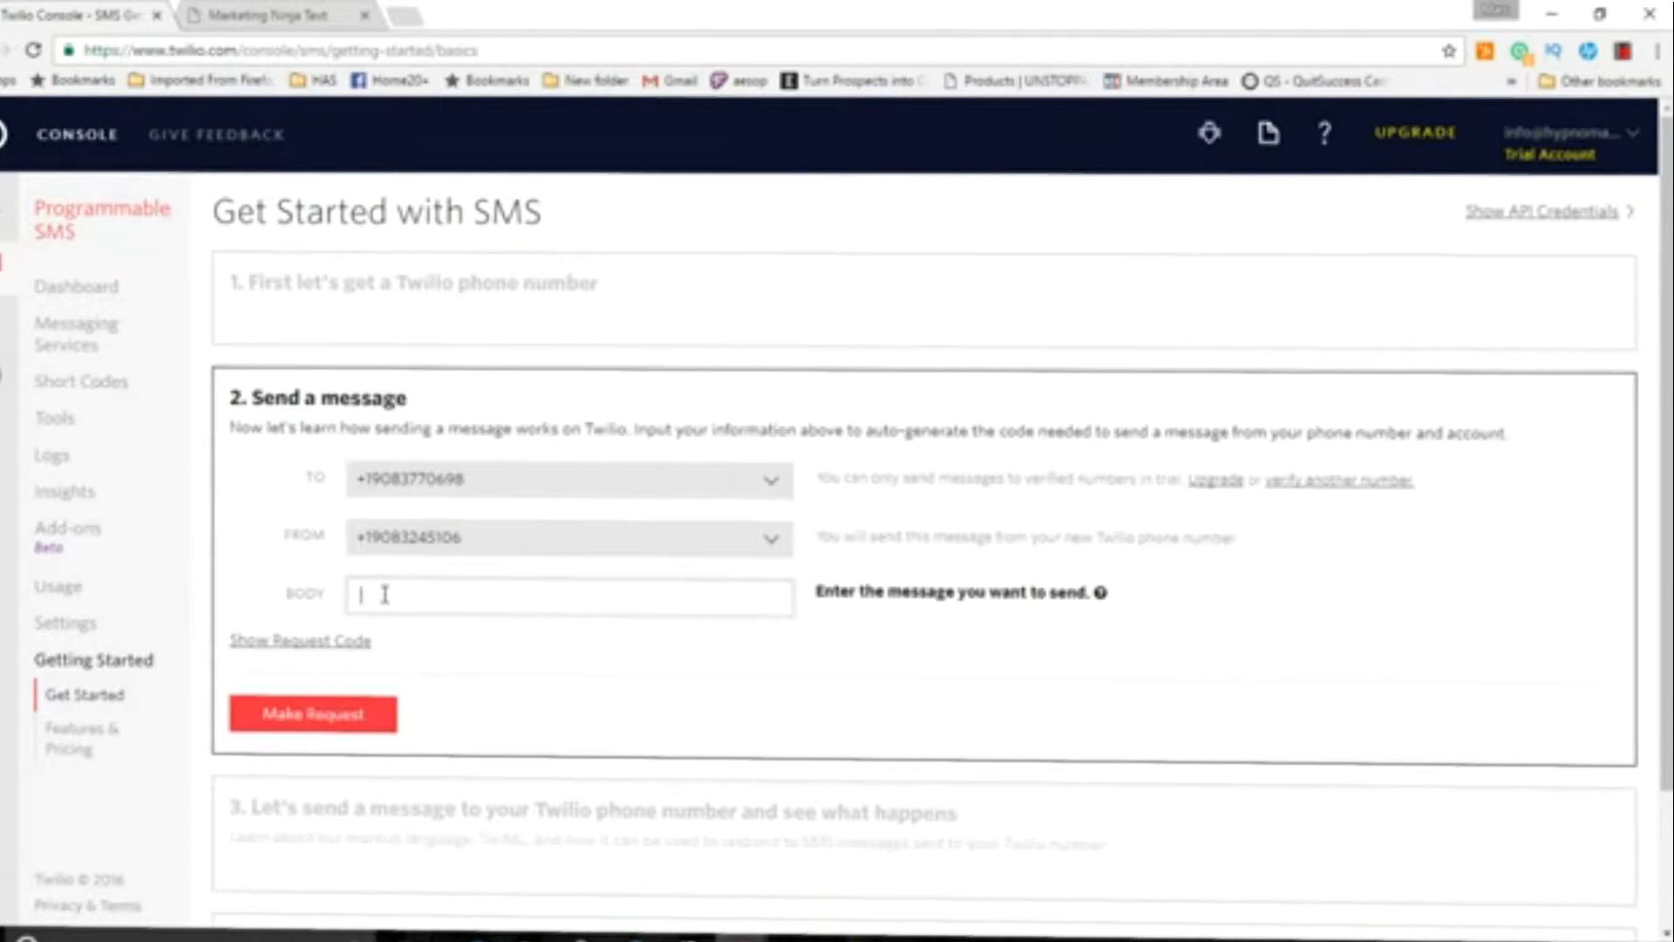
text(H)
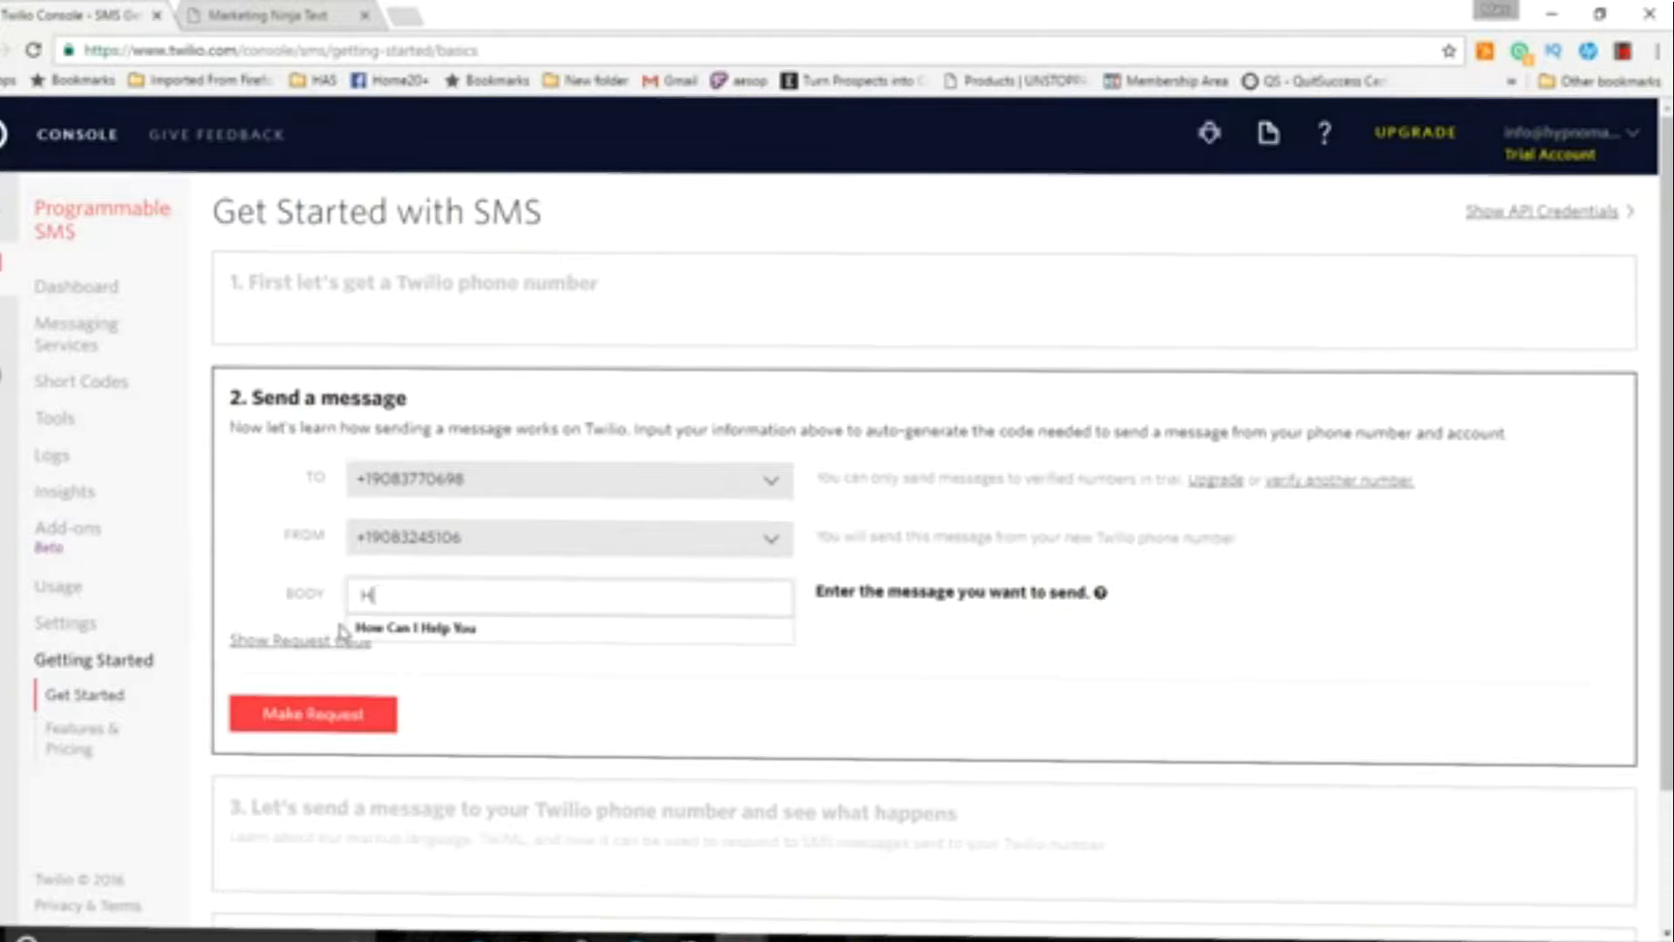
click(384, 630)
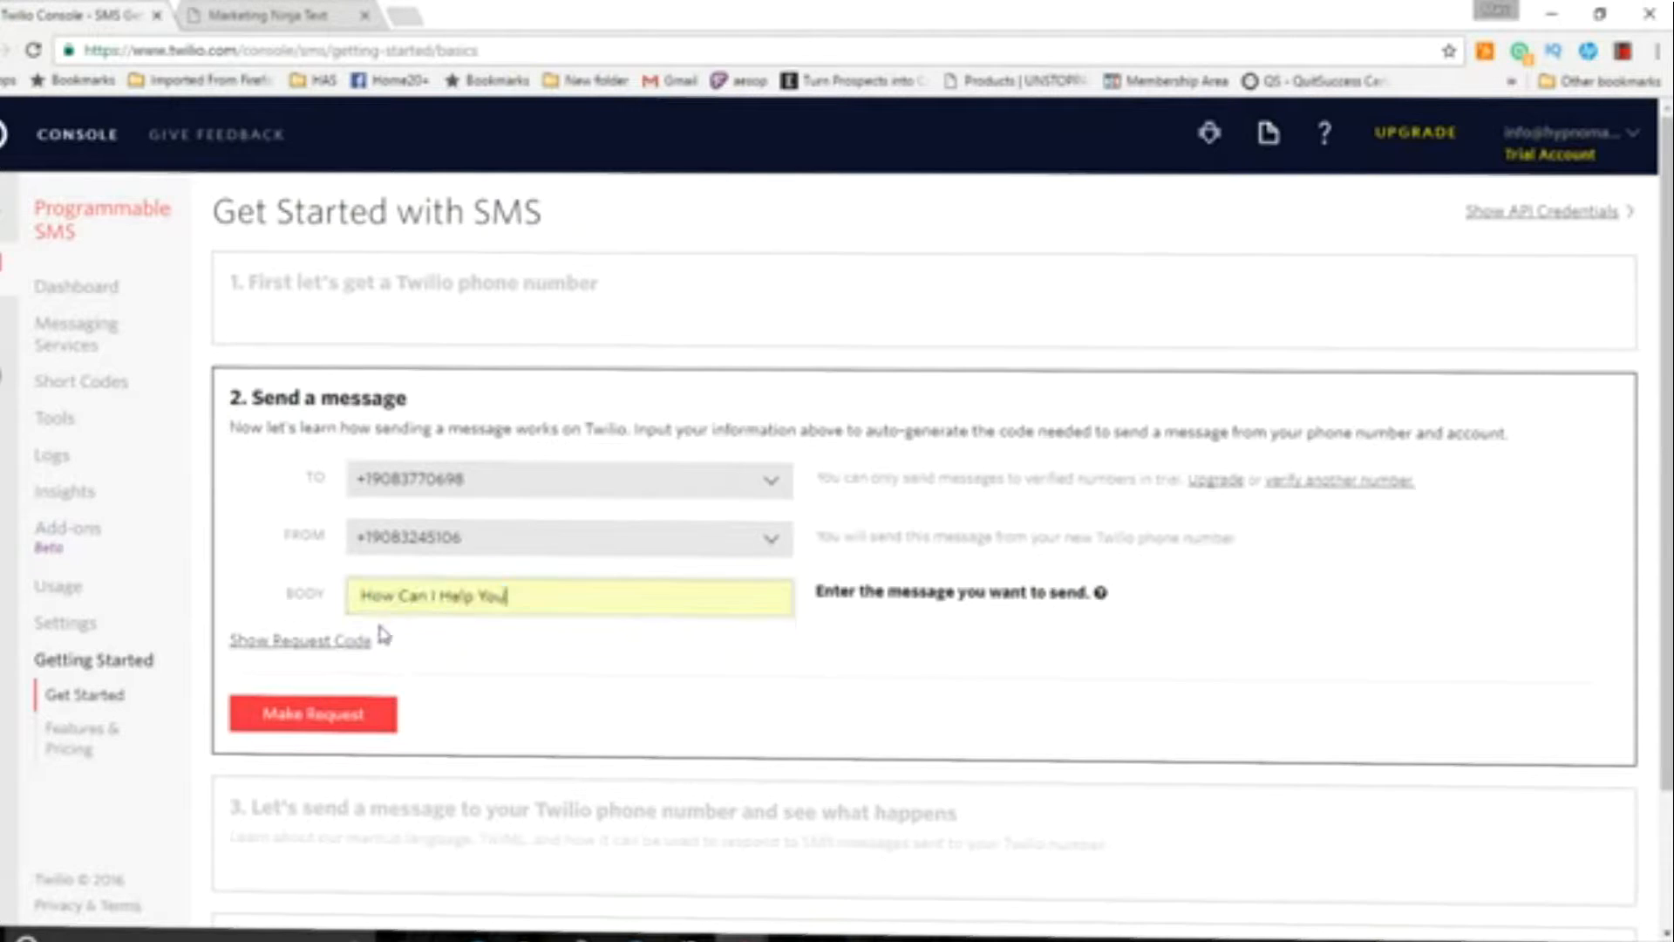
click(336, 719)
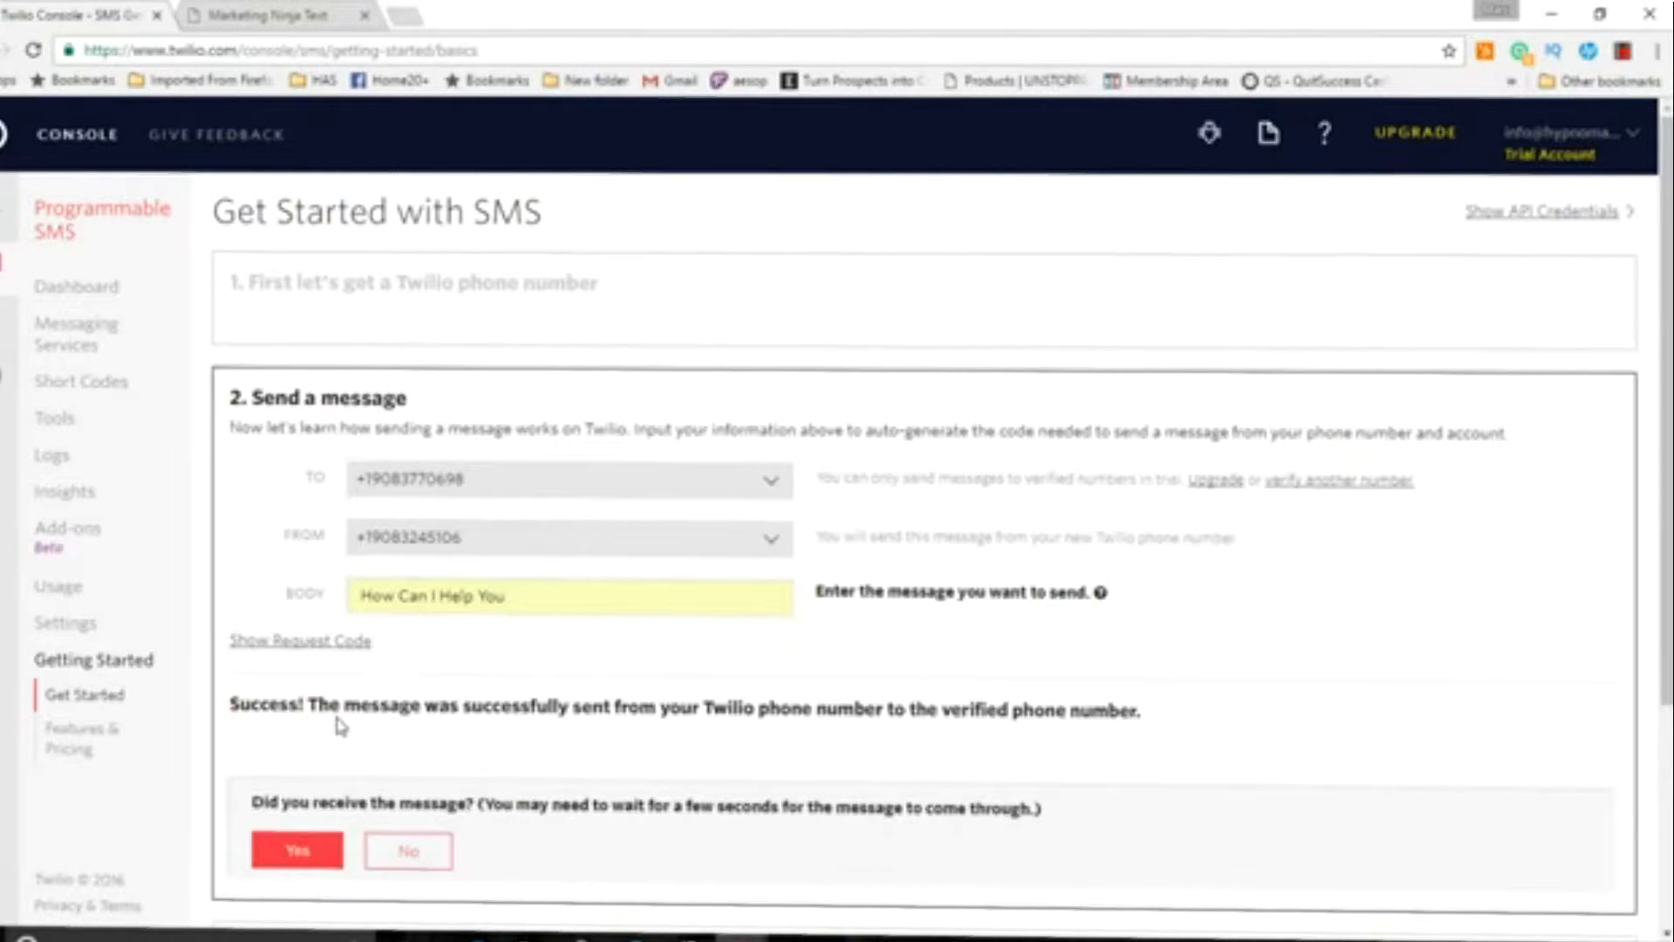
click(298, 851)
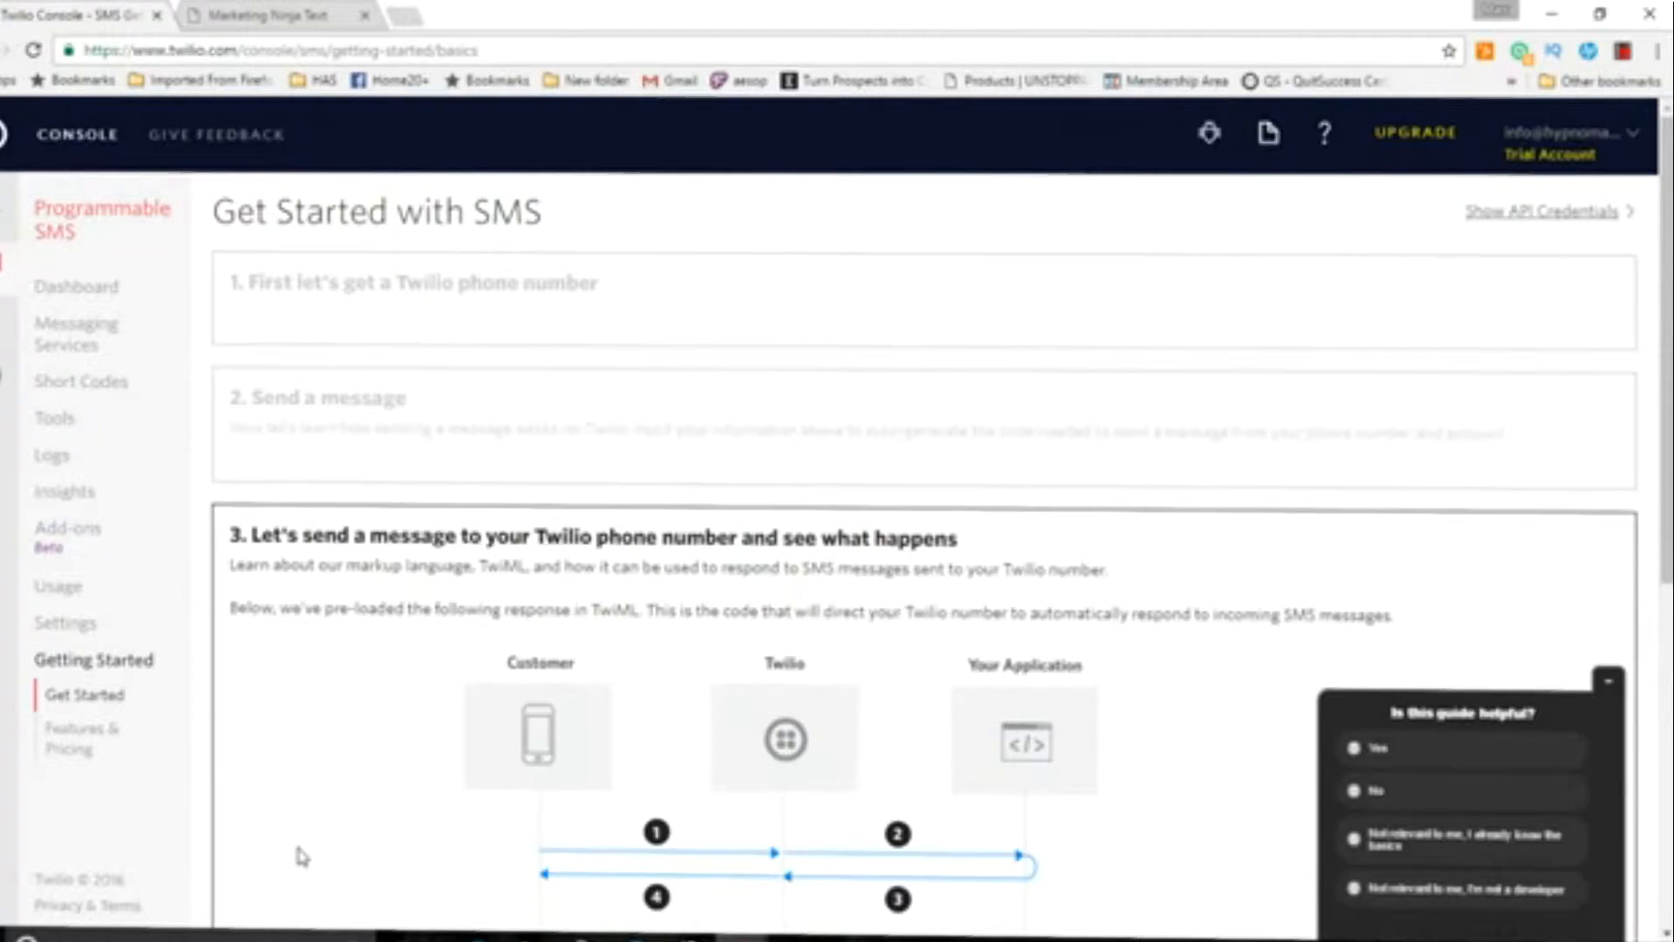
Minimize the guide feedback prompt, start the incoming SMS test with the preloaded TwiML, and confirm that a response was received.
scroll(343, 795, down, 3)
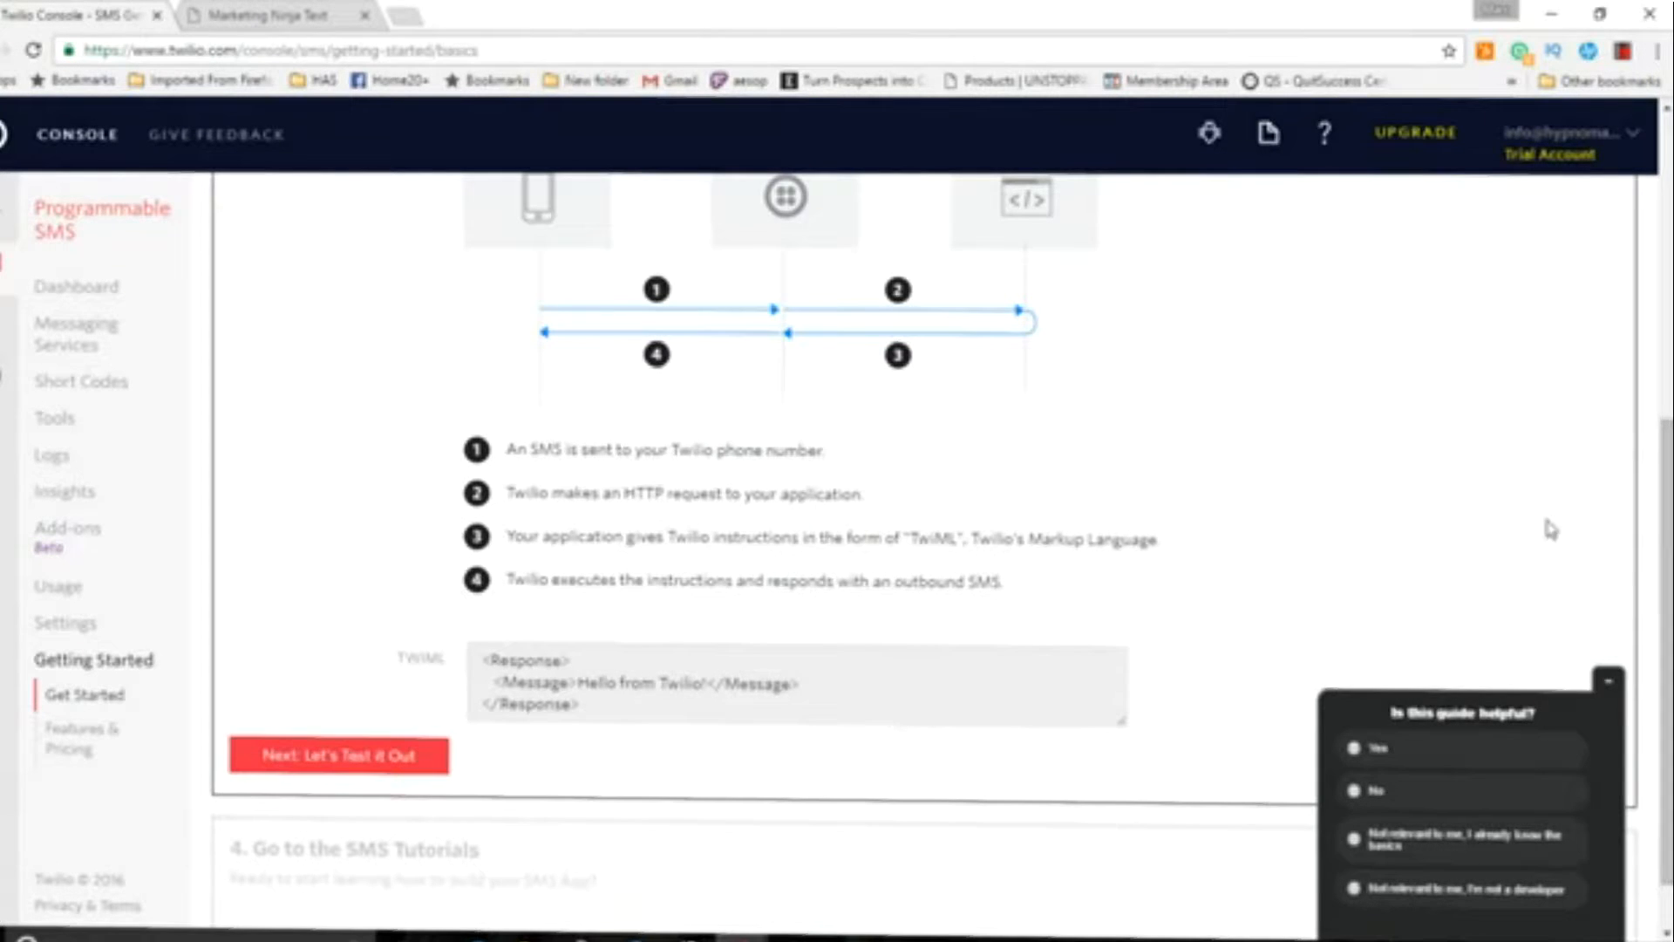
click(1605, 687)
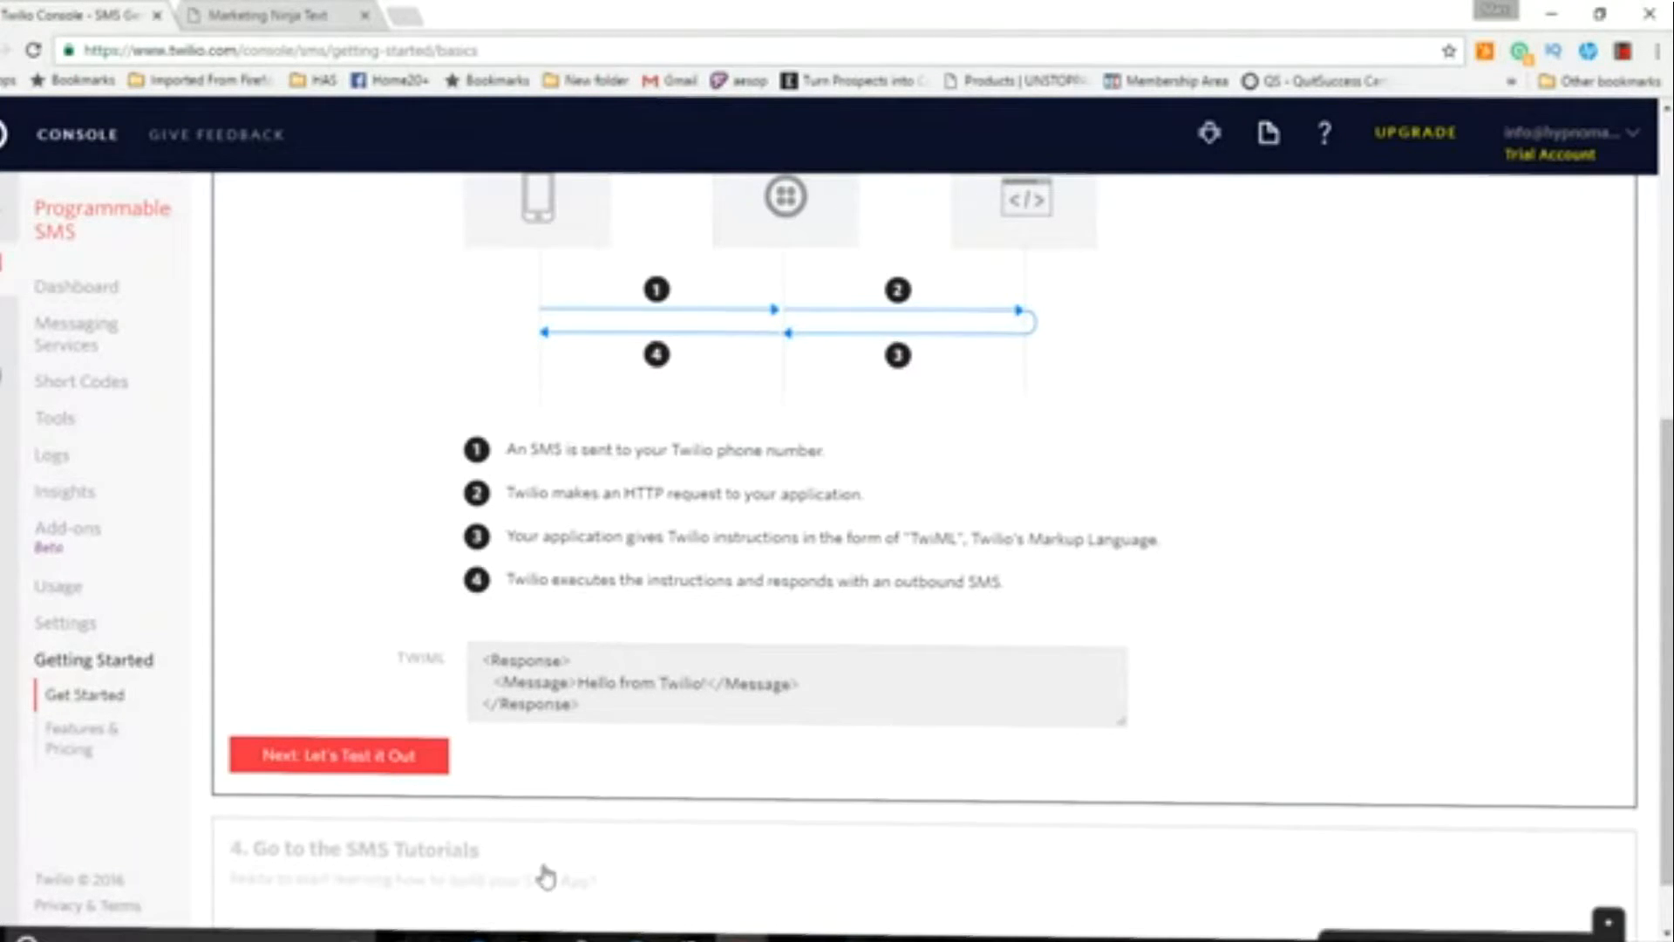
click(353, 765)
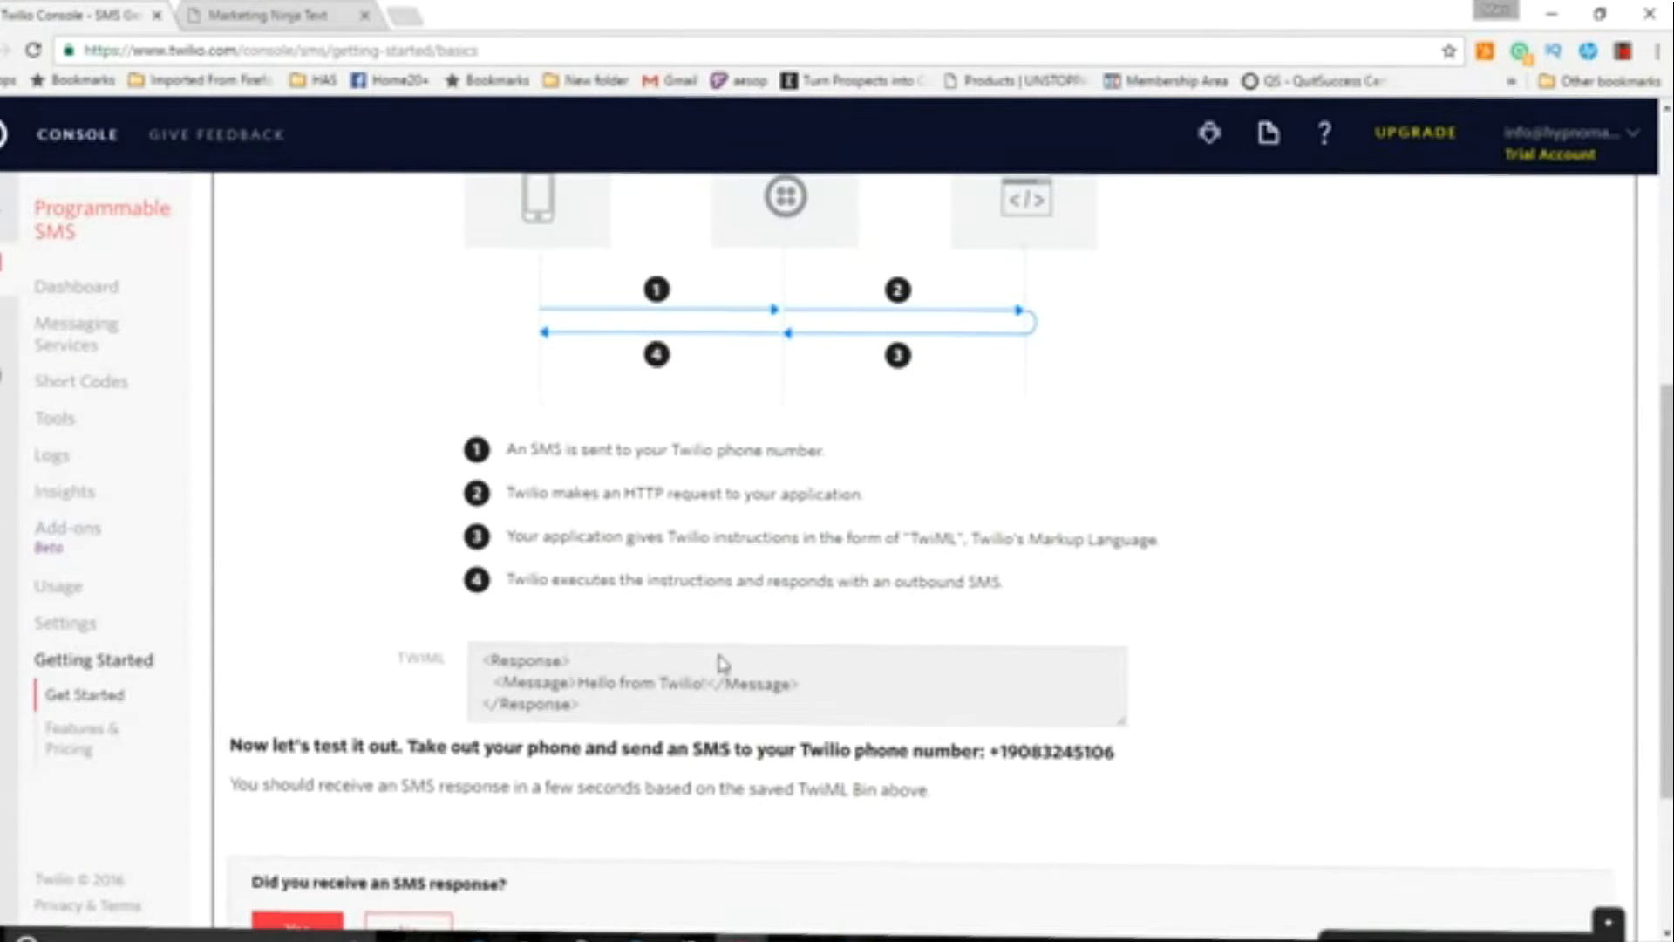
scroll(367, 821, down, 2)
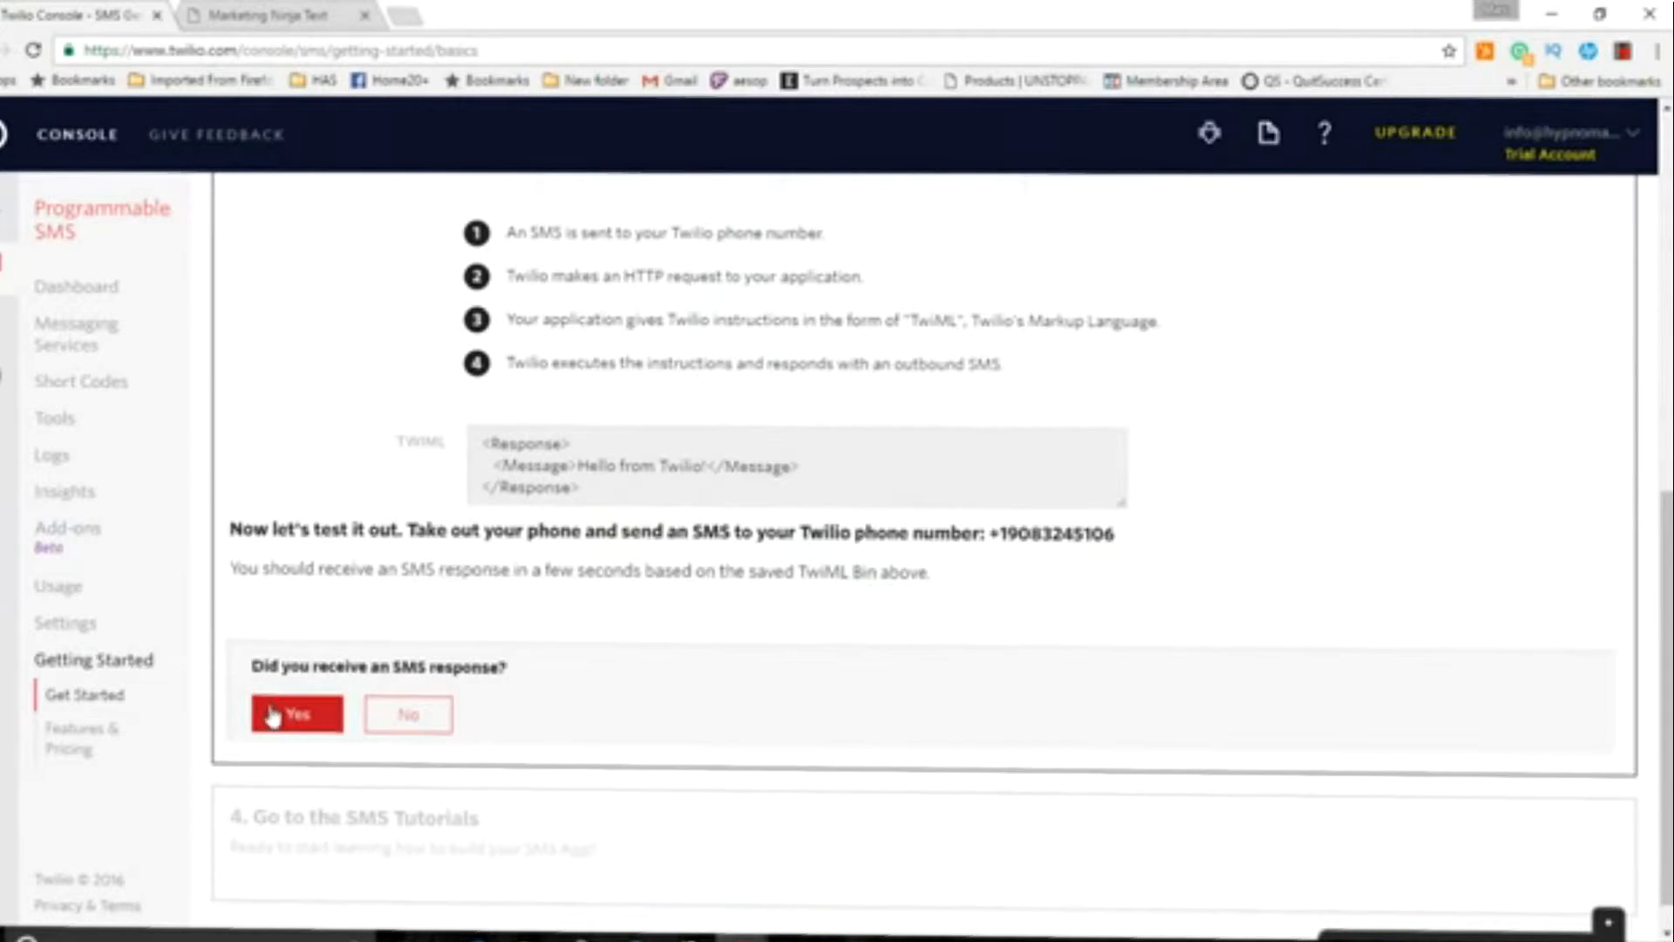
click(283, 721)
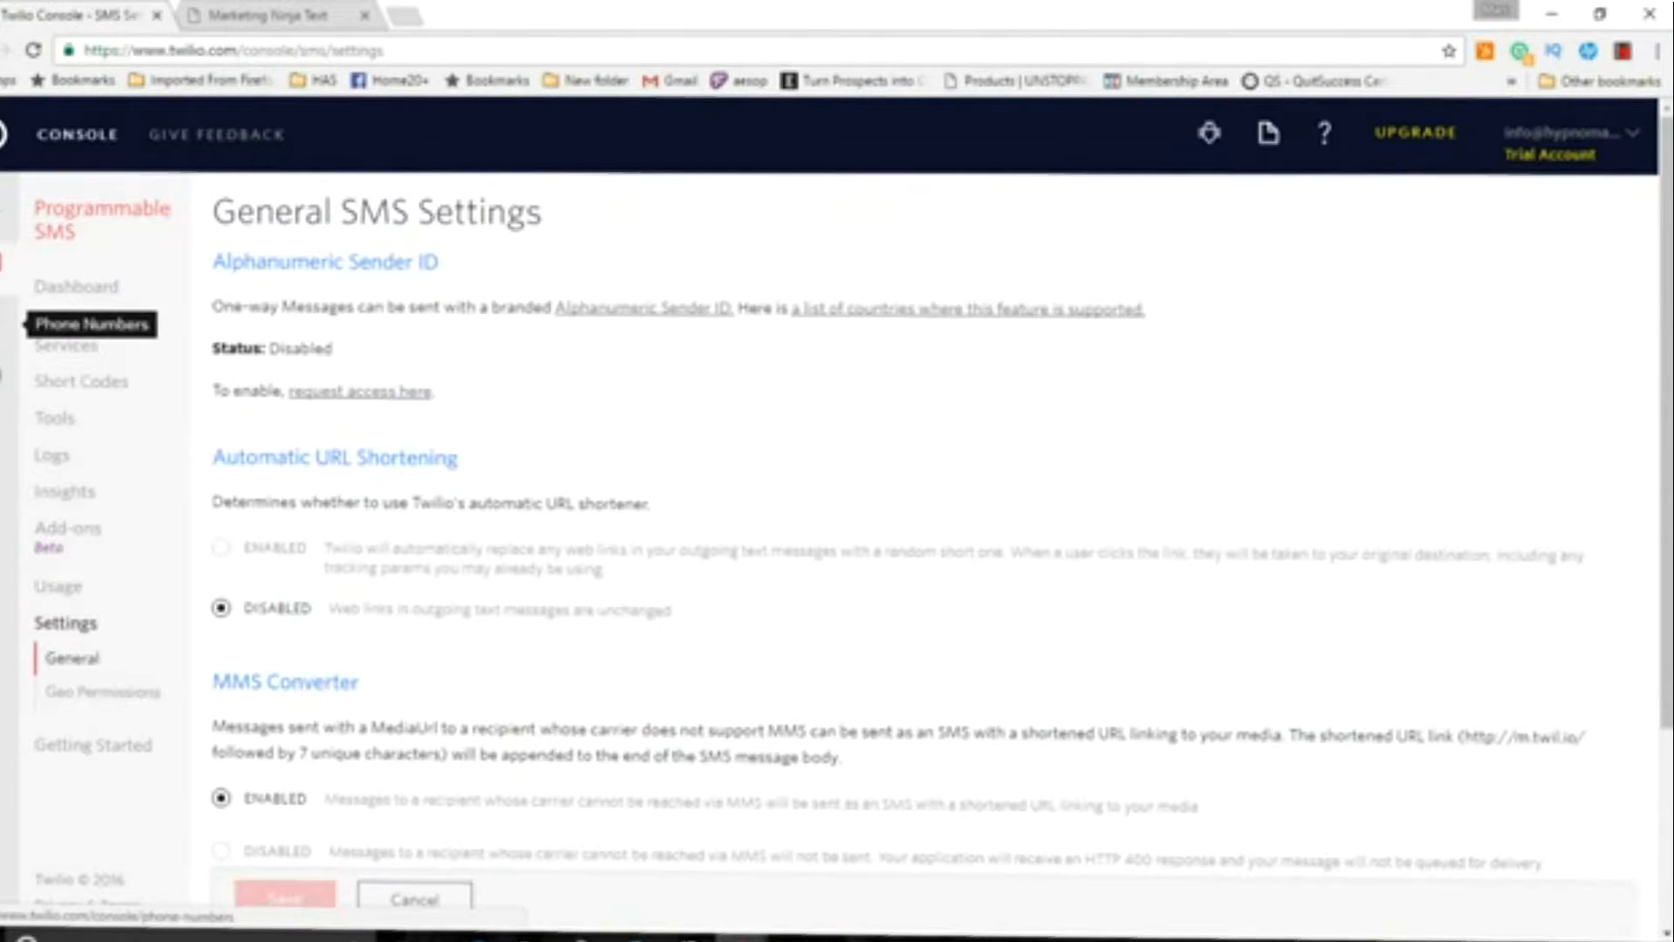
Open the configuration page of the new Twilio number from the active phone numbers.
click(11, 323)
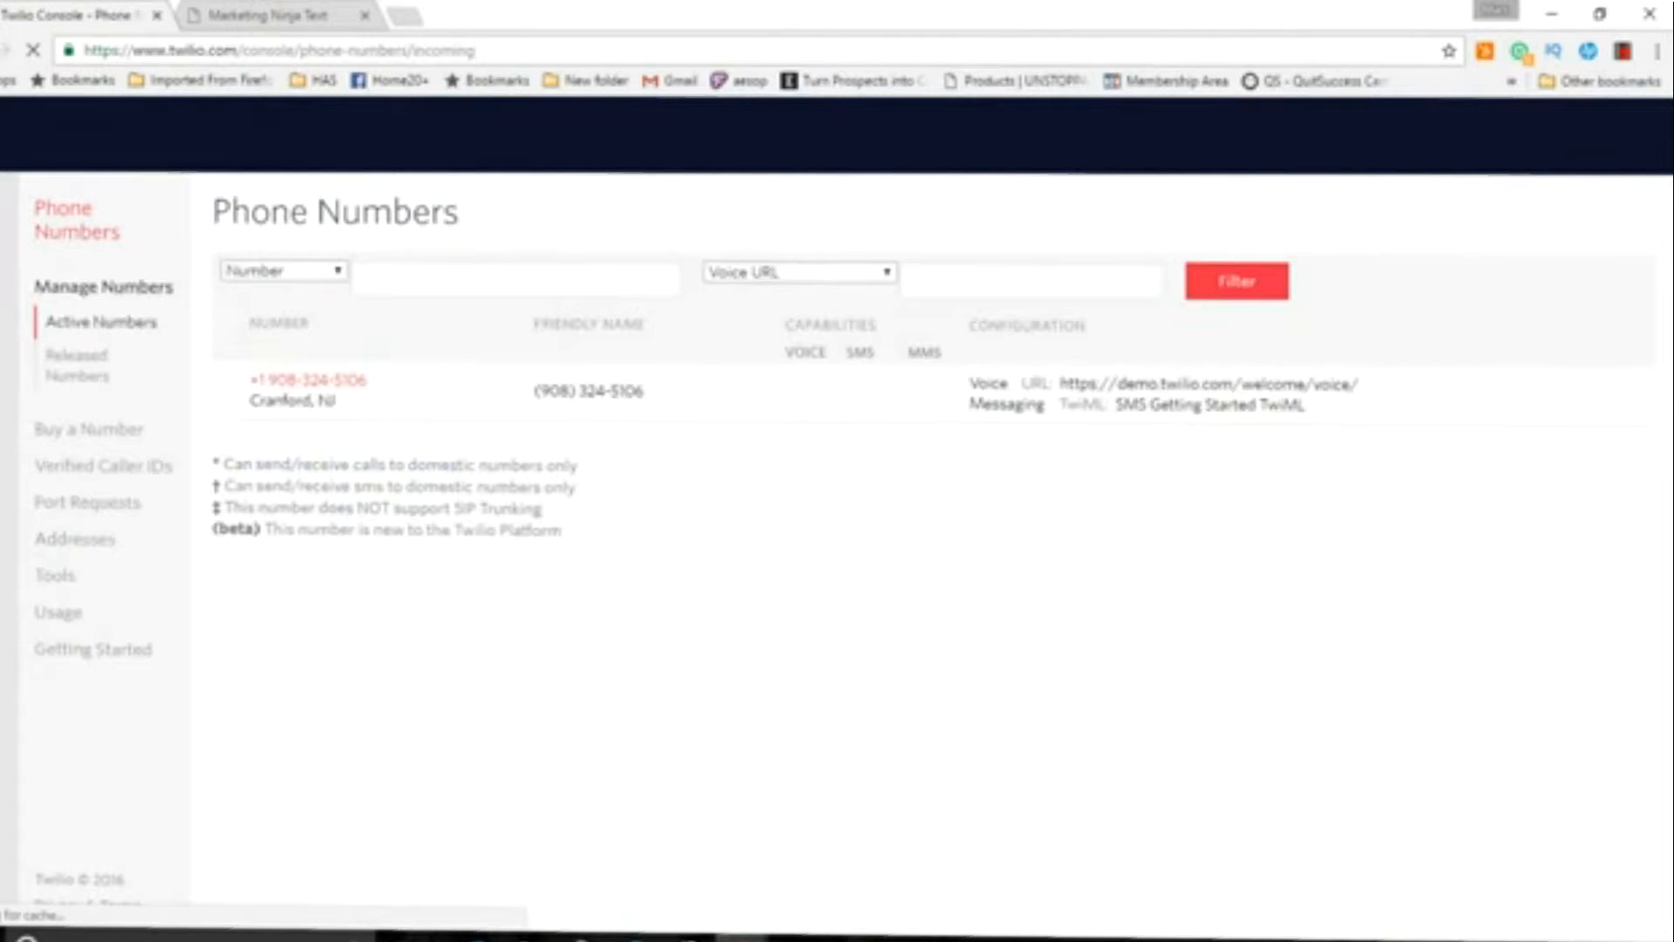
click(339, 401)
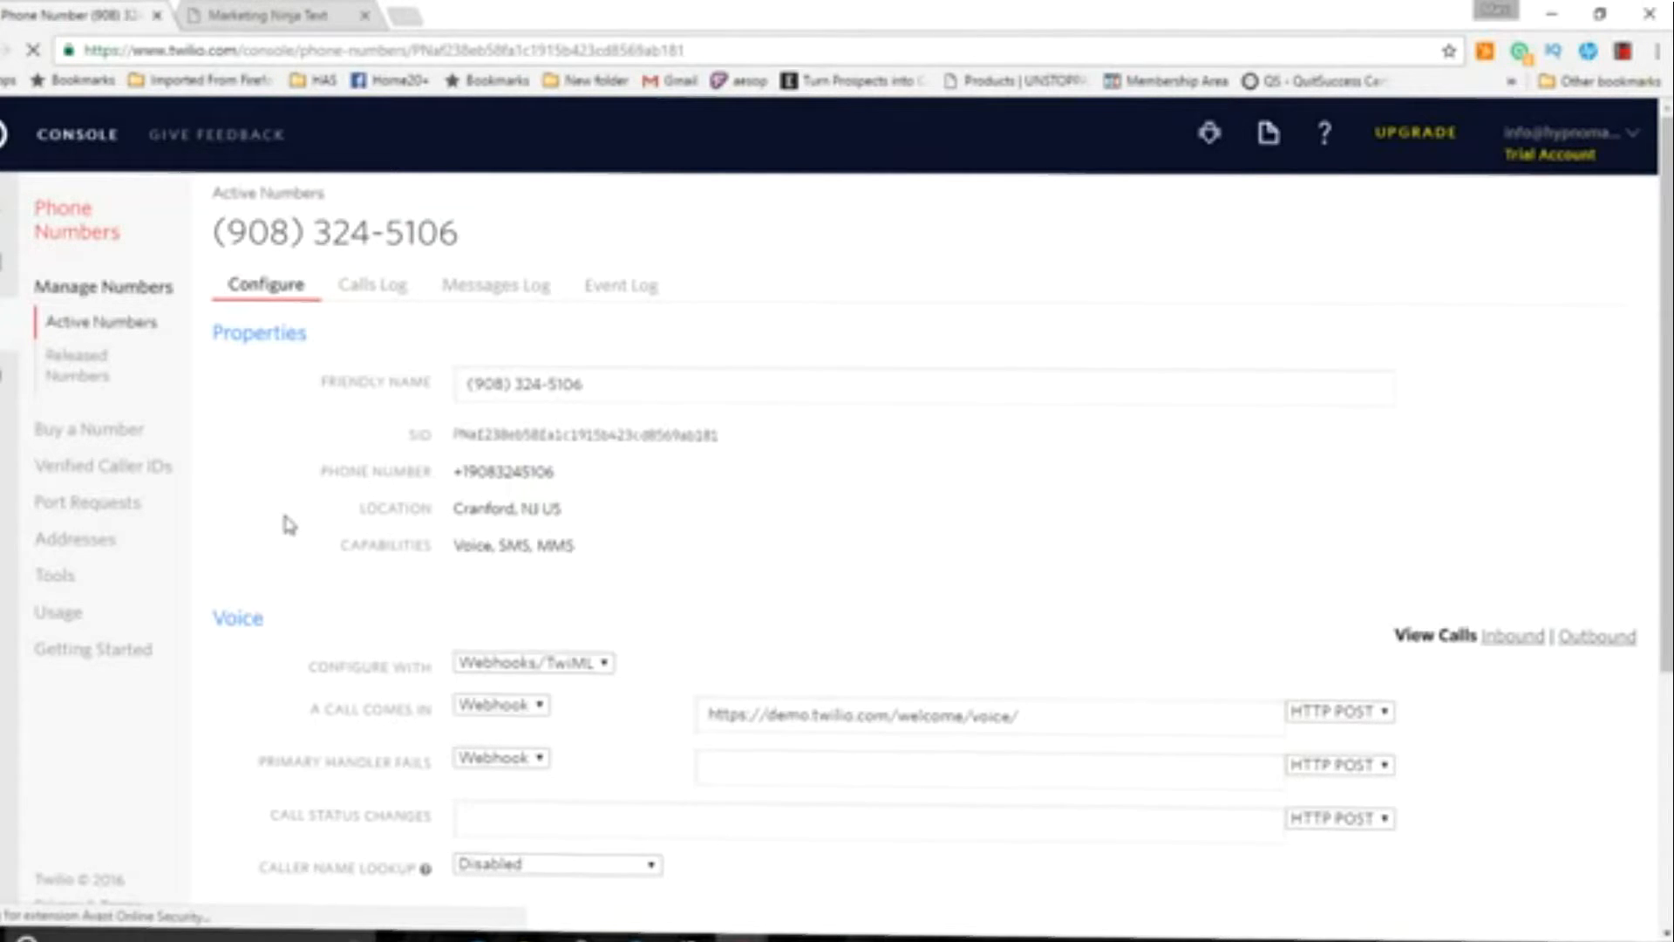
scroll(288, 524, down, 1)
scroll(288, 524, down, 3)
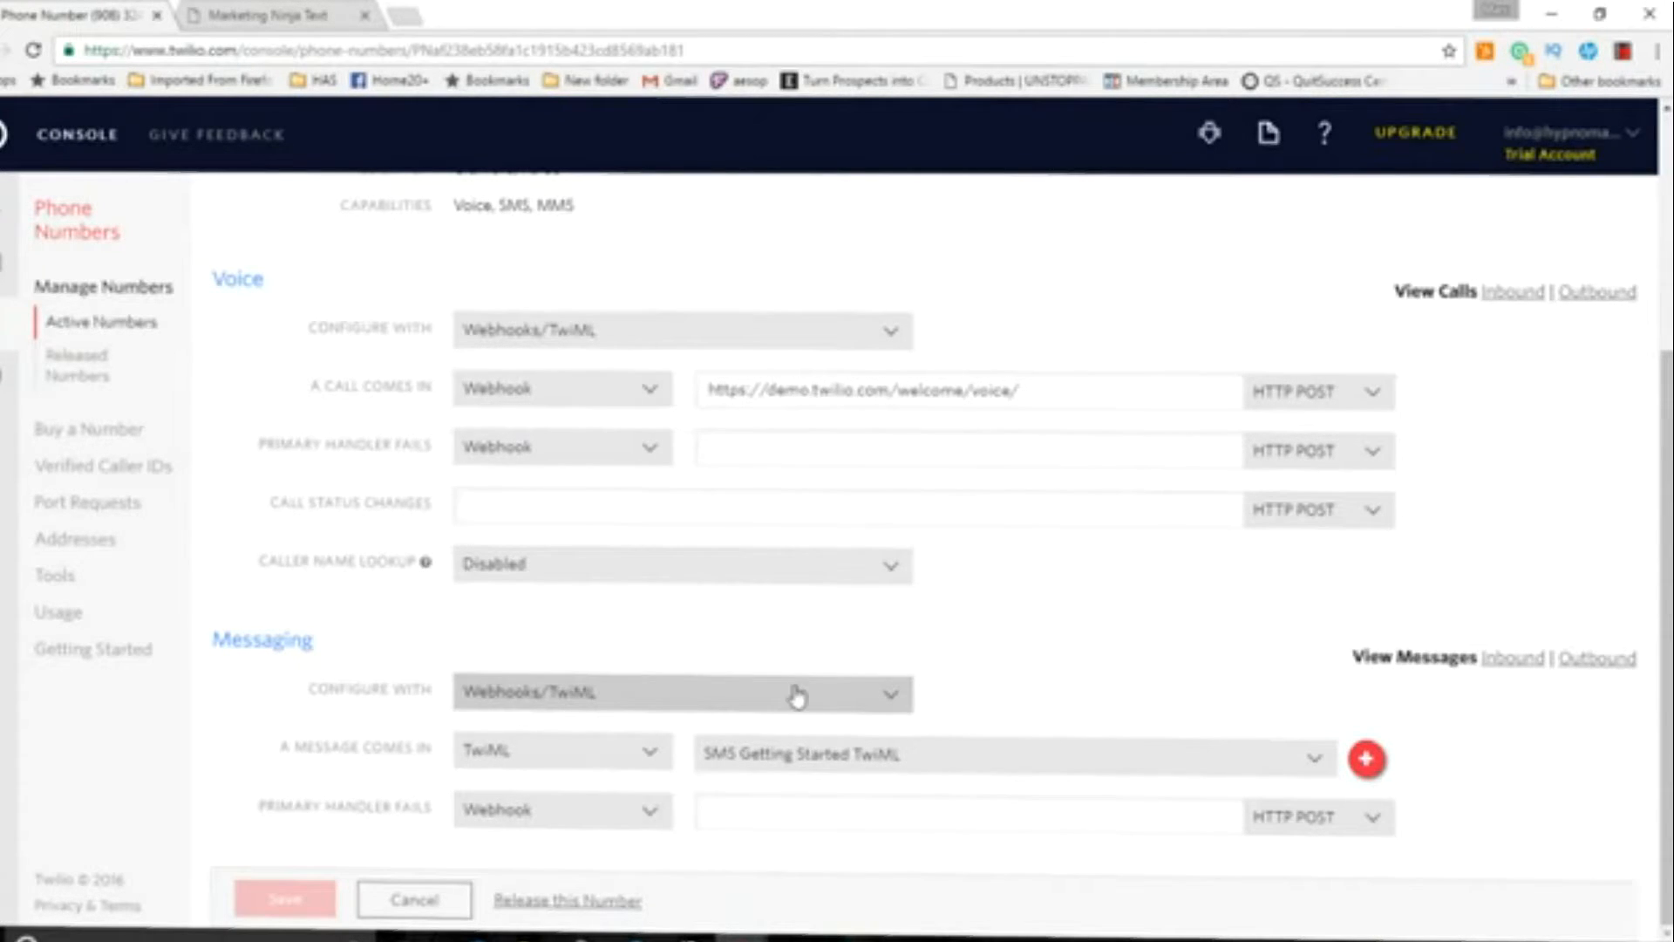
Examine the Messaging options for Configure With, the incoming-message TwiML bin, and the Primary Handler Fails type.
click(898, 698)
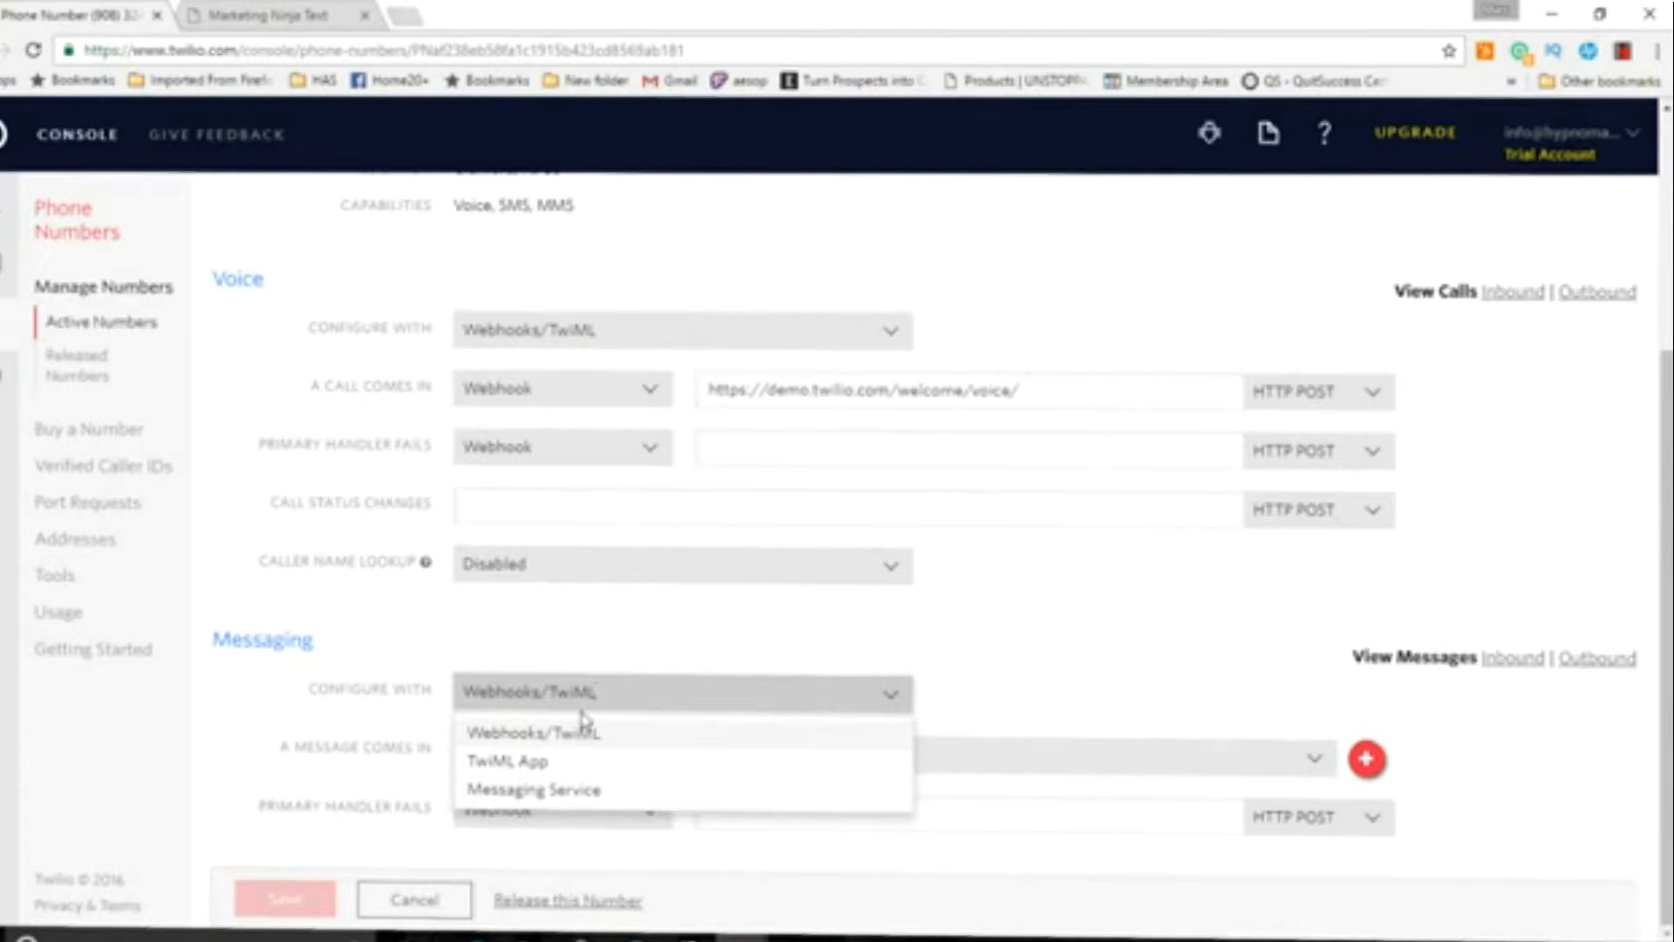
click(609, 695)
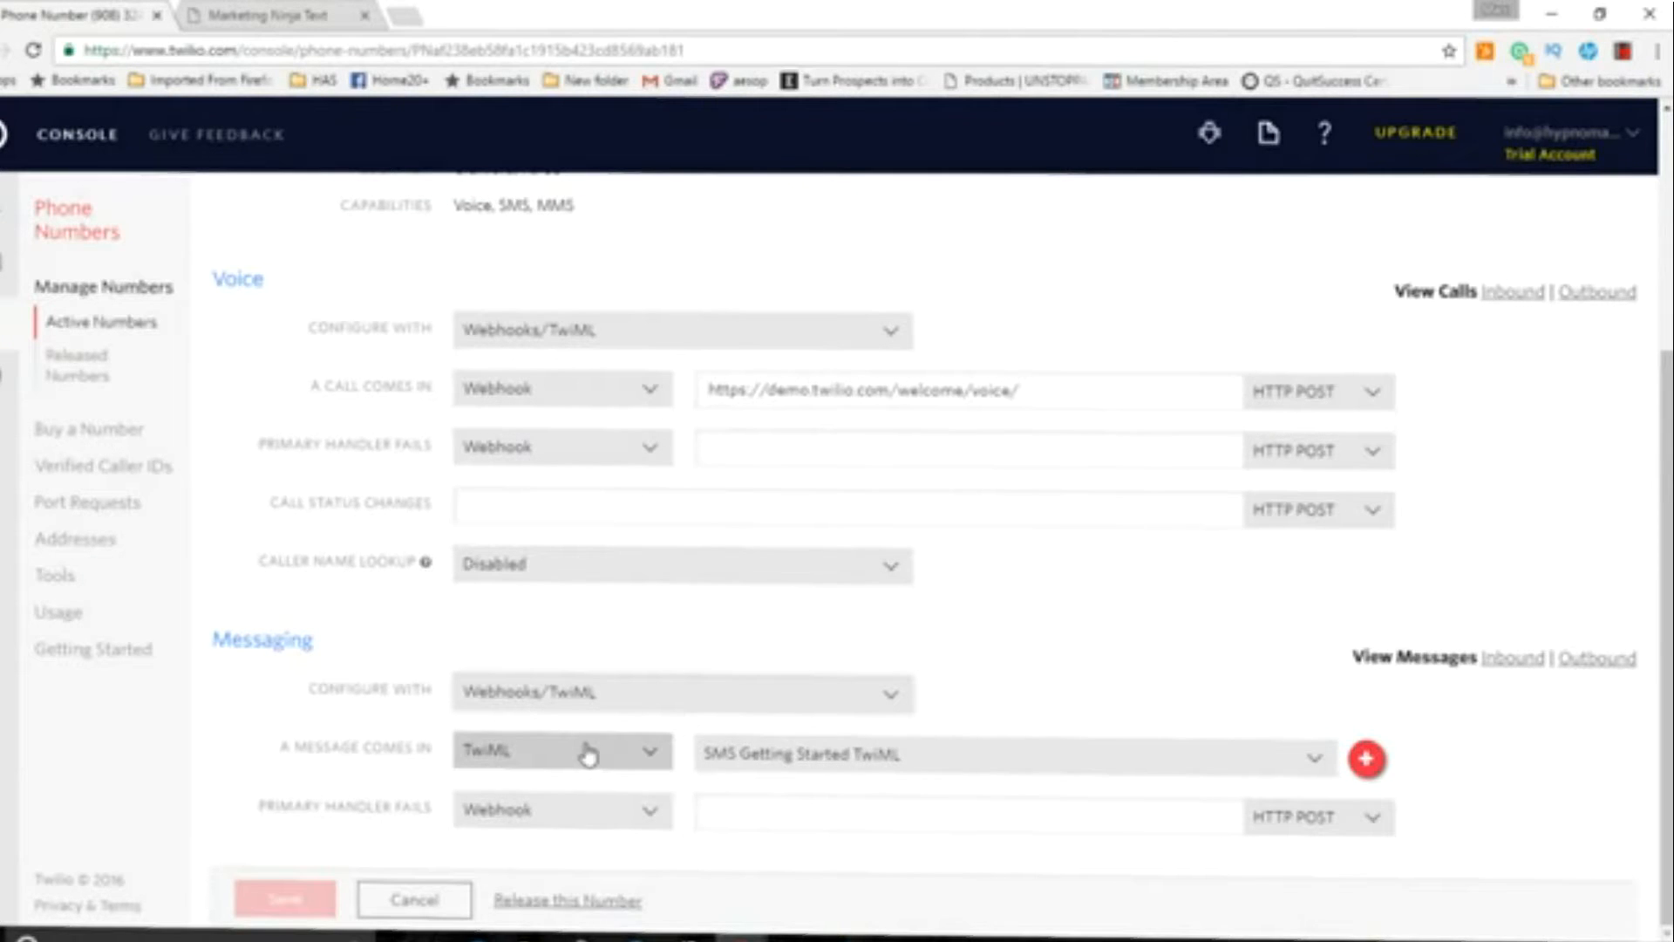
click(905, 759)
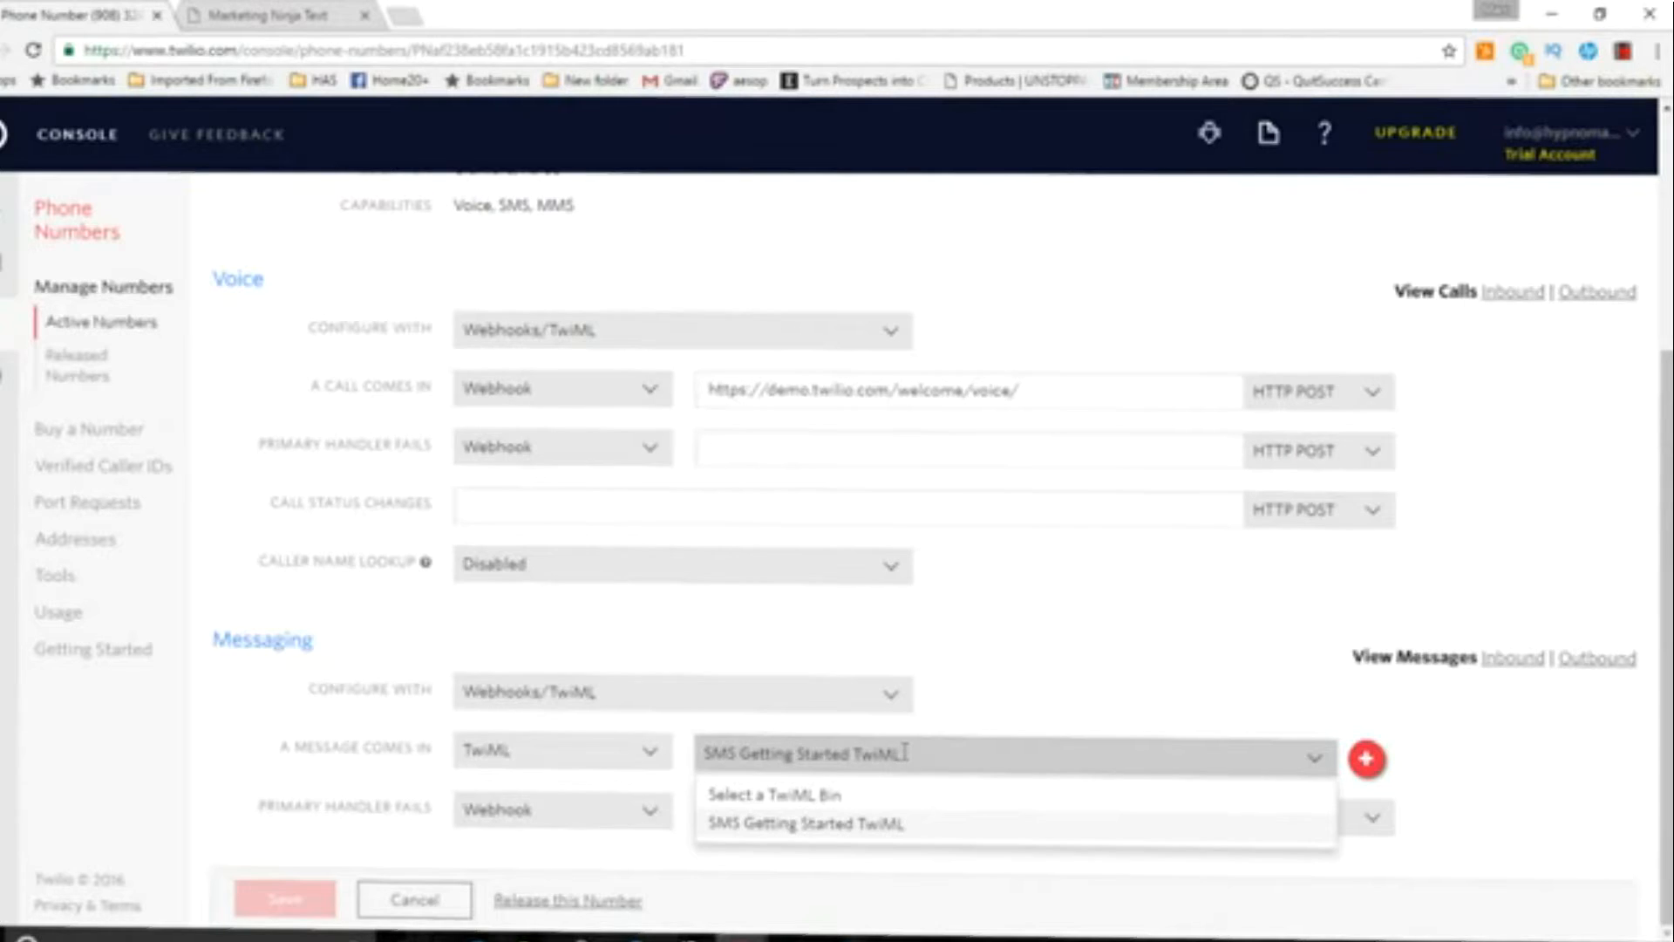
click(906, 757)
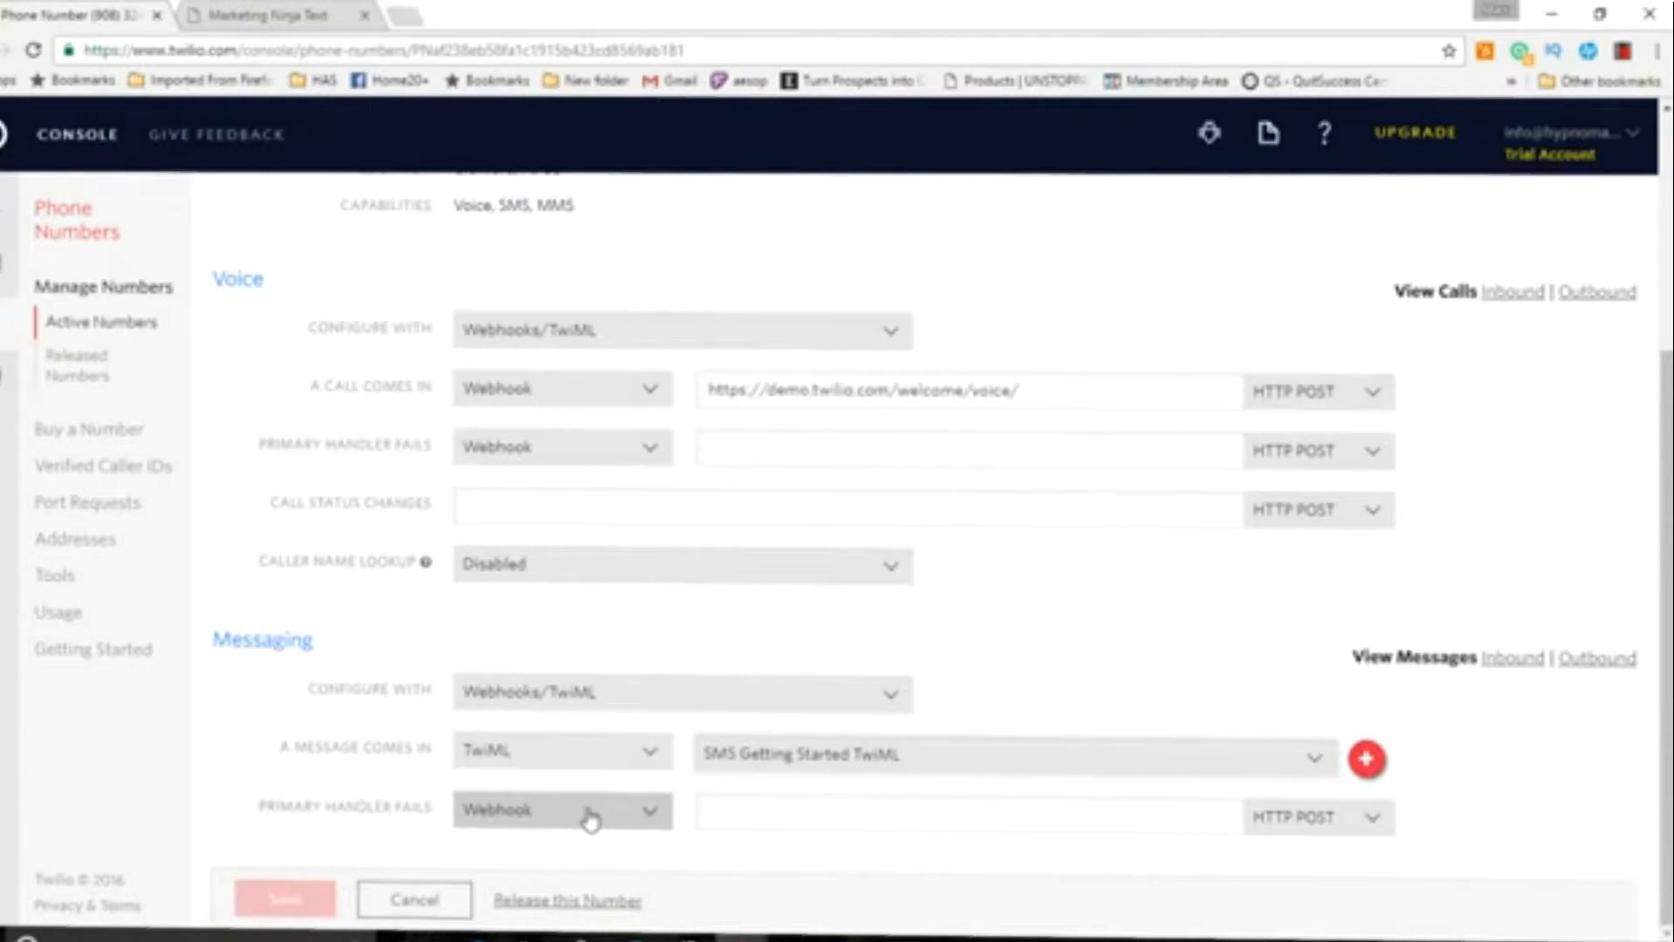
click(650, 809)
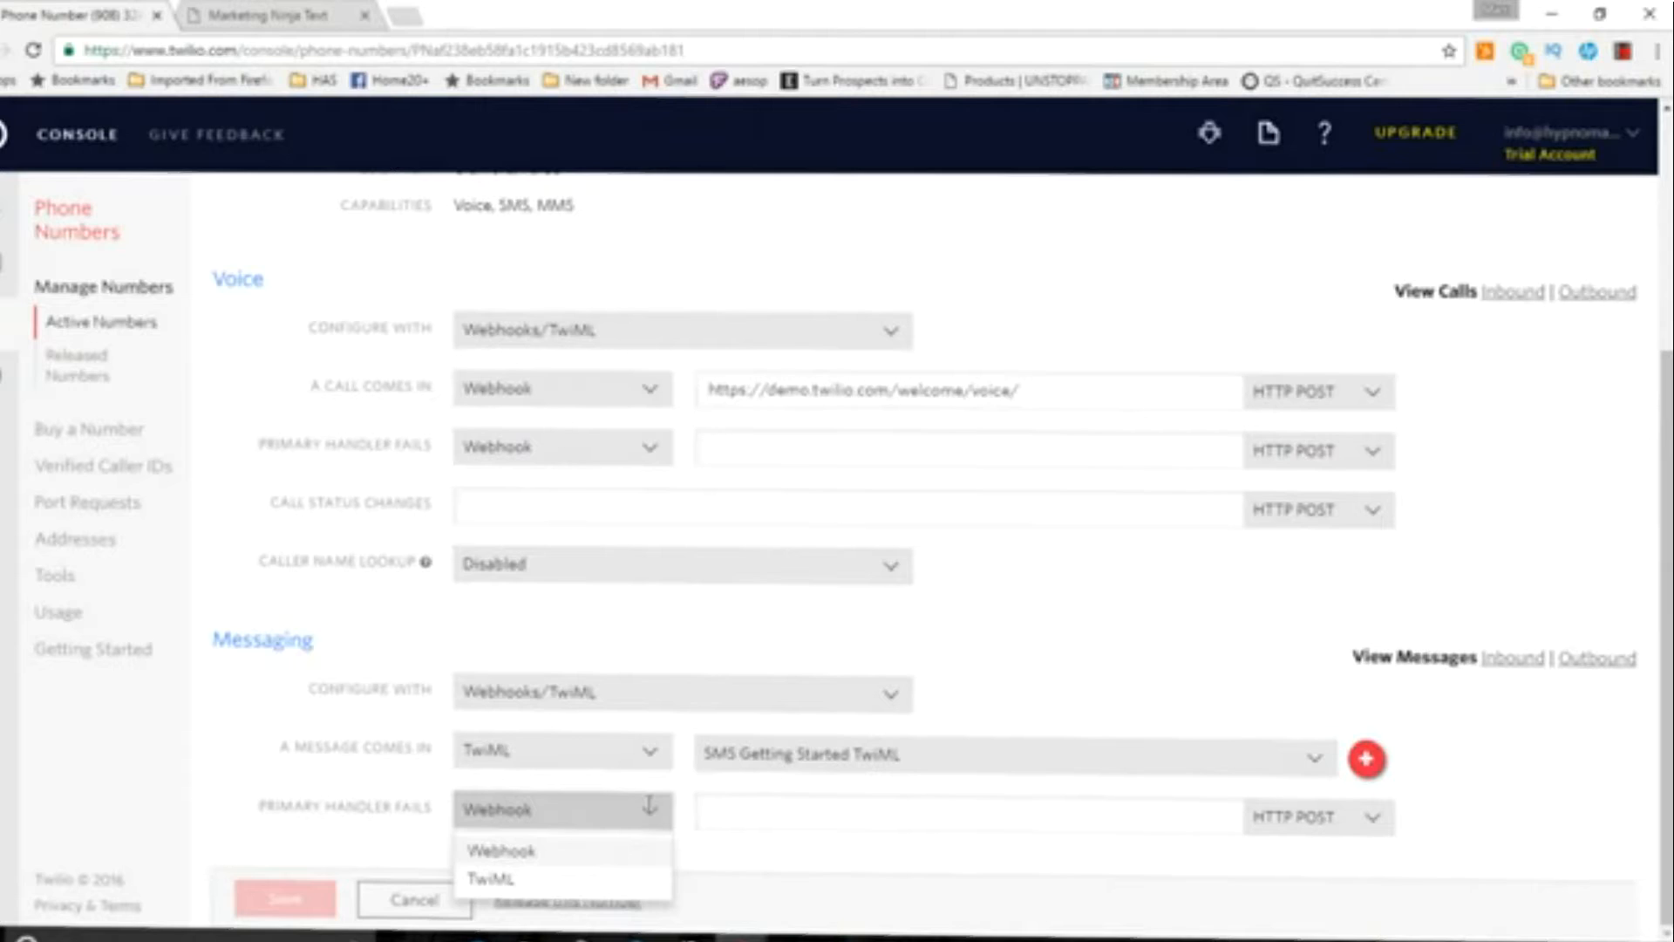
click(702, 807)
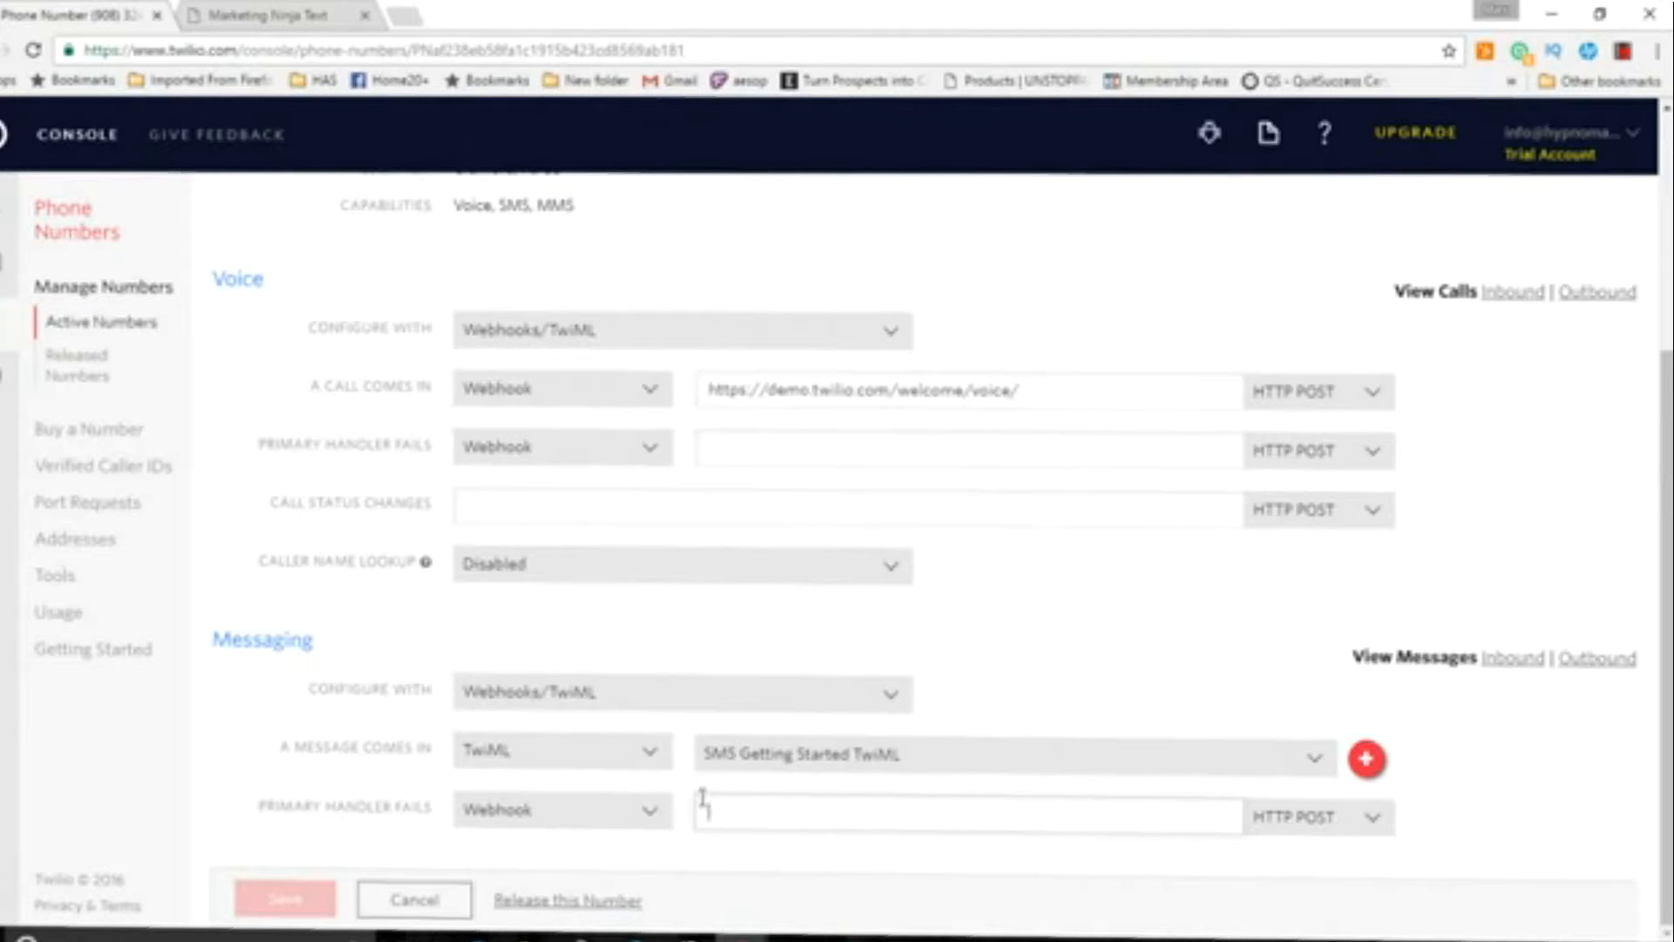
click(287, 23)
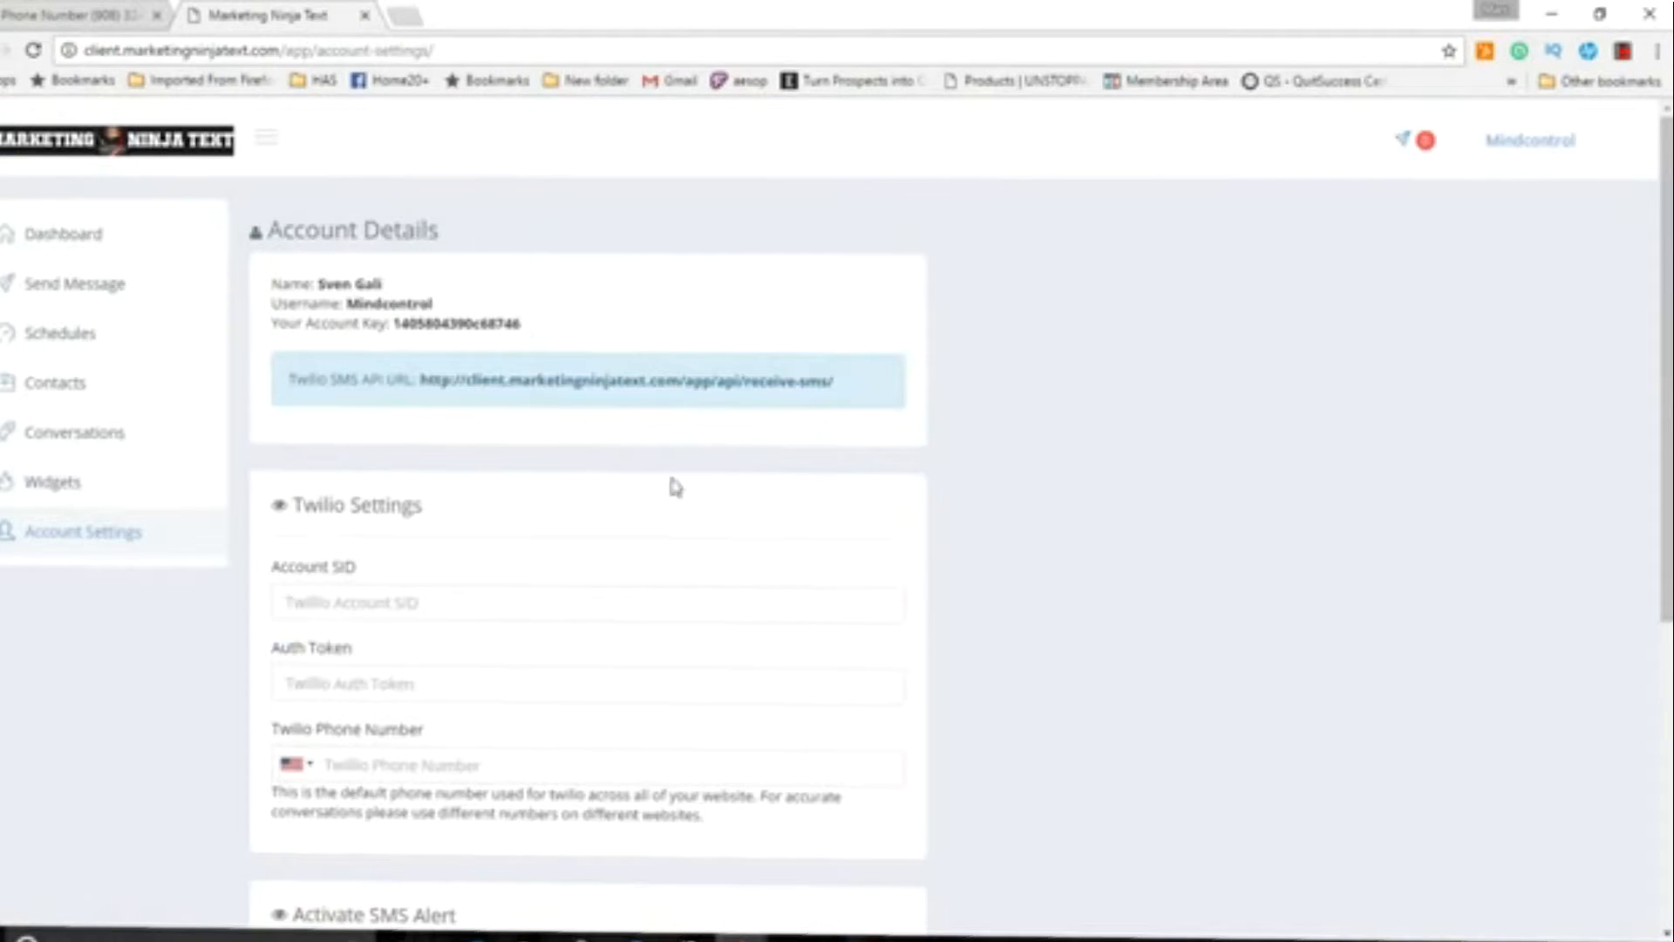
drag(853, 393, 418, 372)
key(ctrl+c)
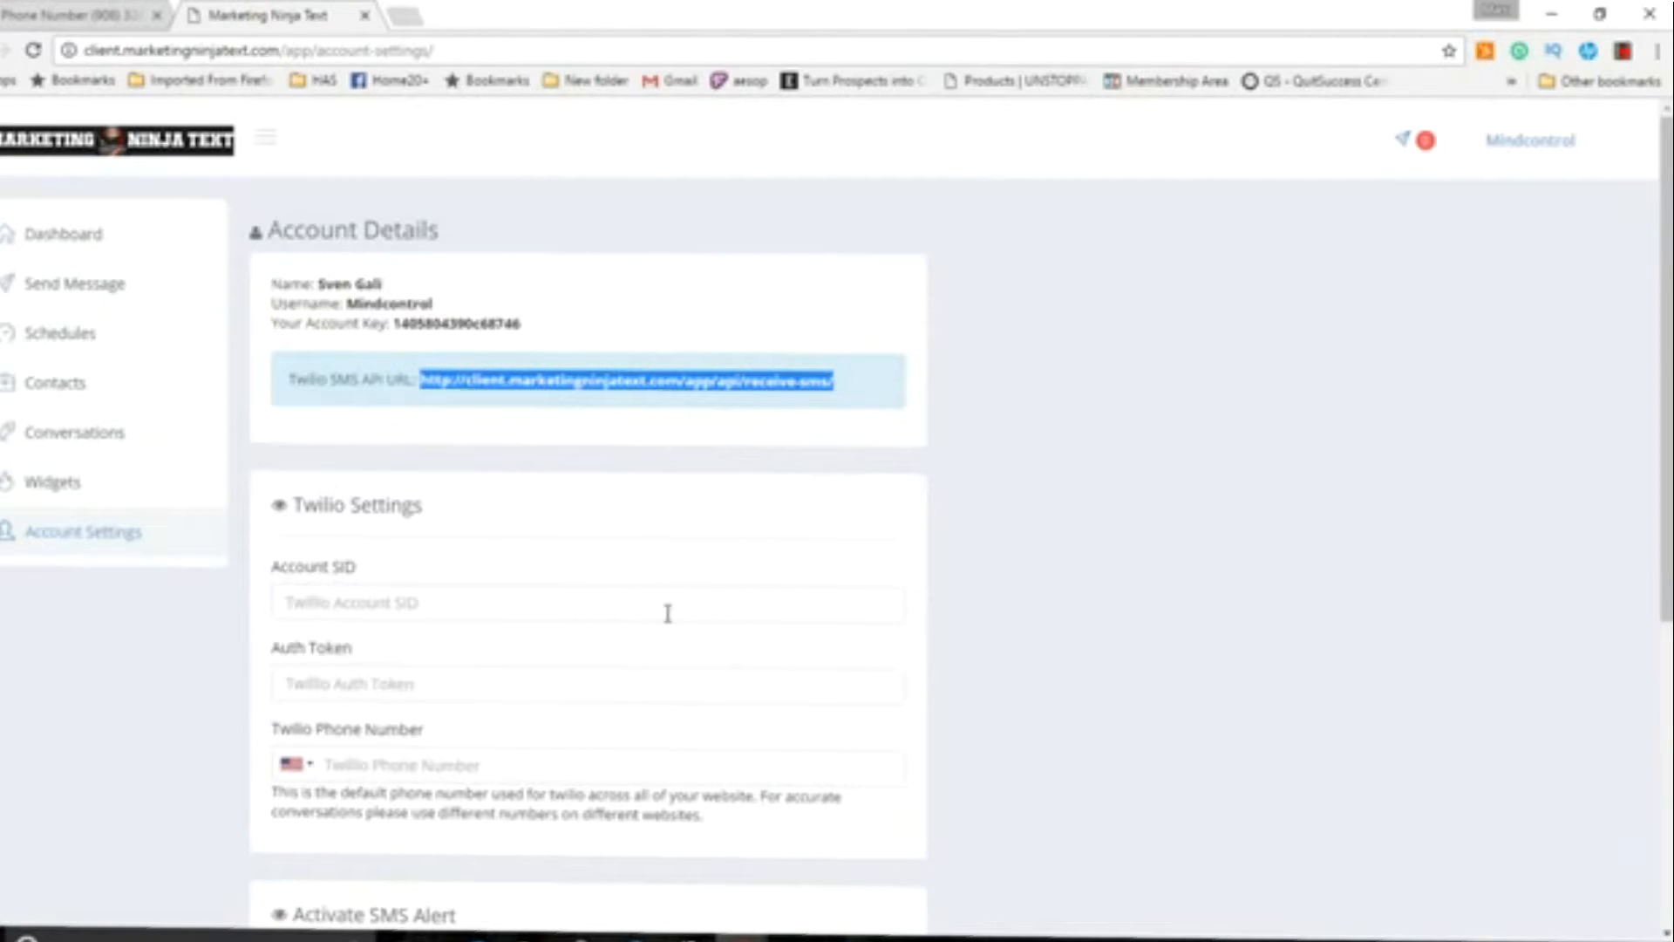
click(68, 20)
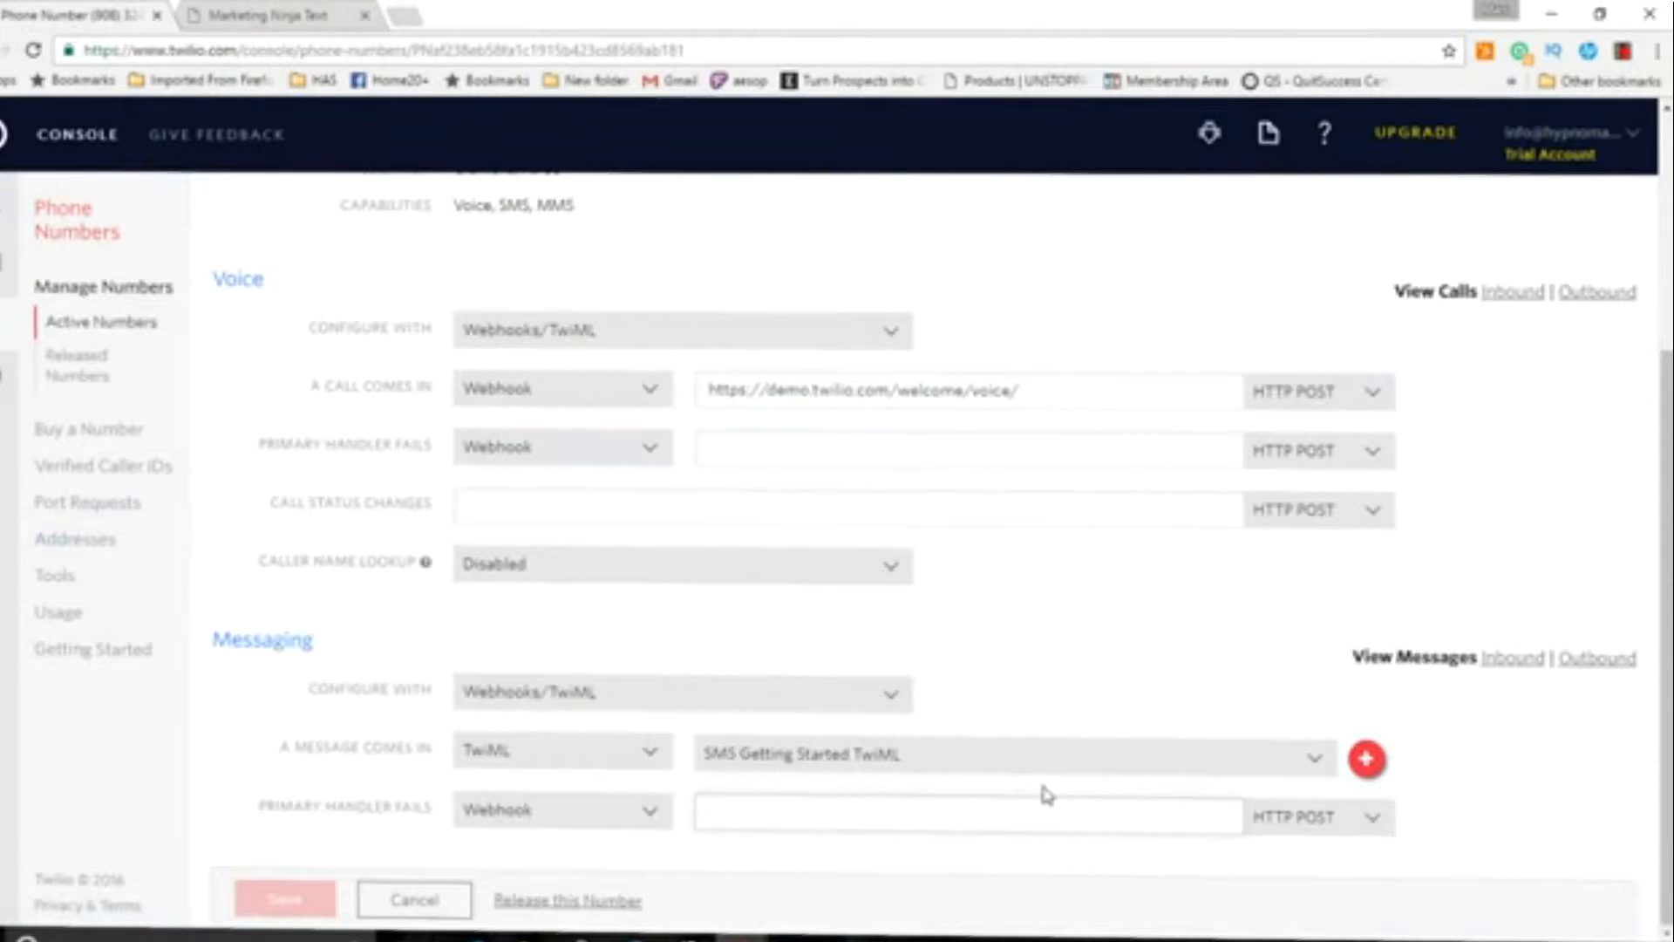
key(ctrl+v)
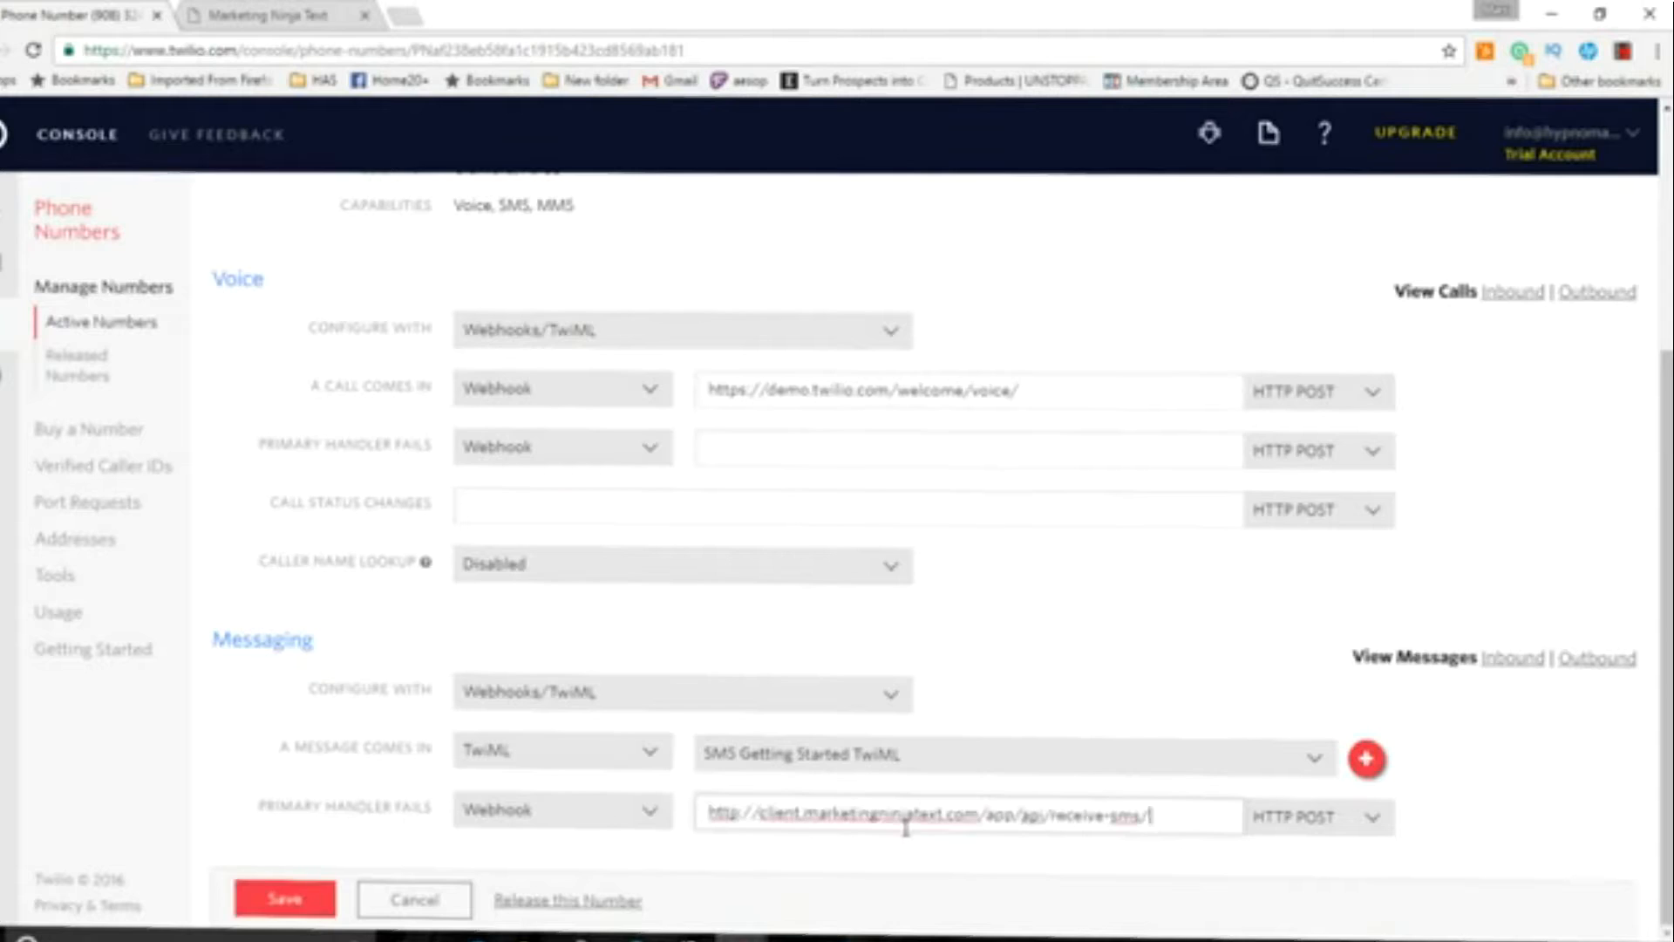
click(285, 907)
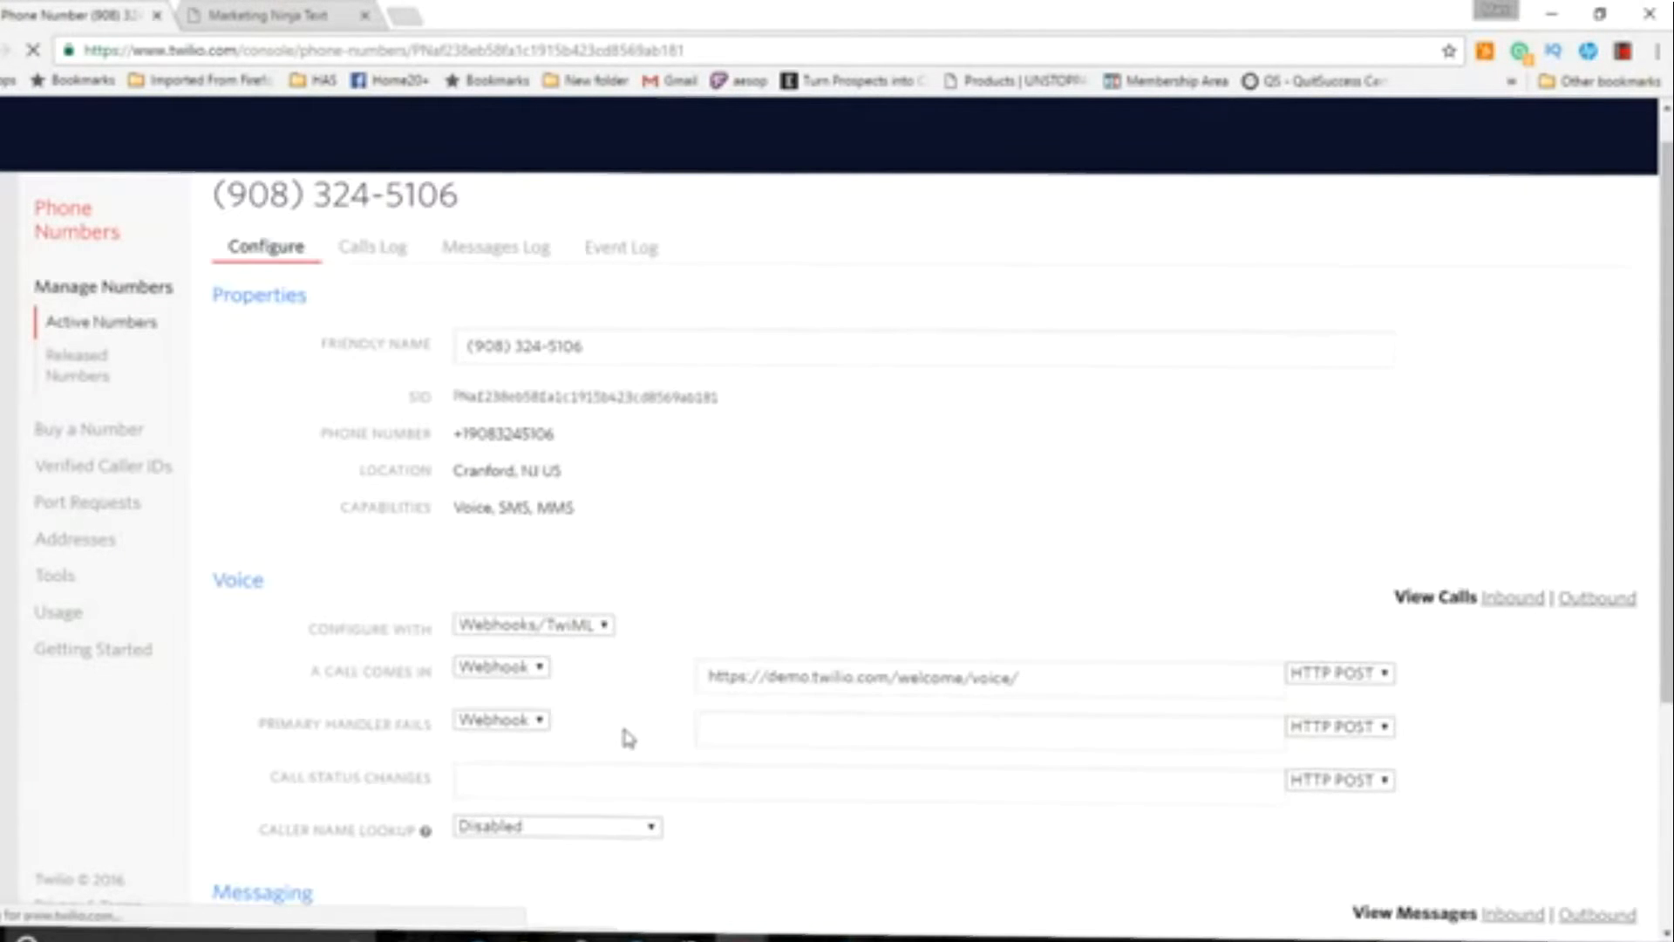
scroll(610, 584, down, 1)
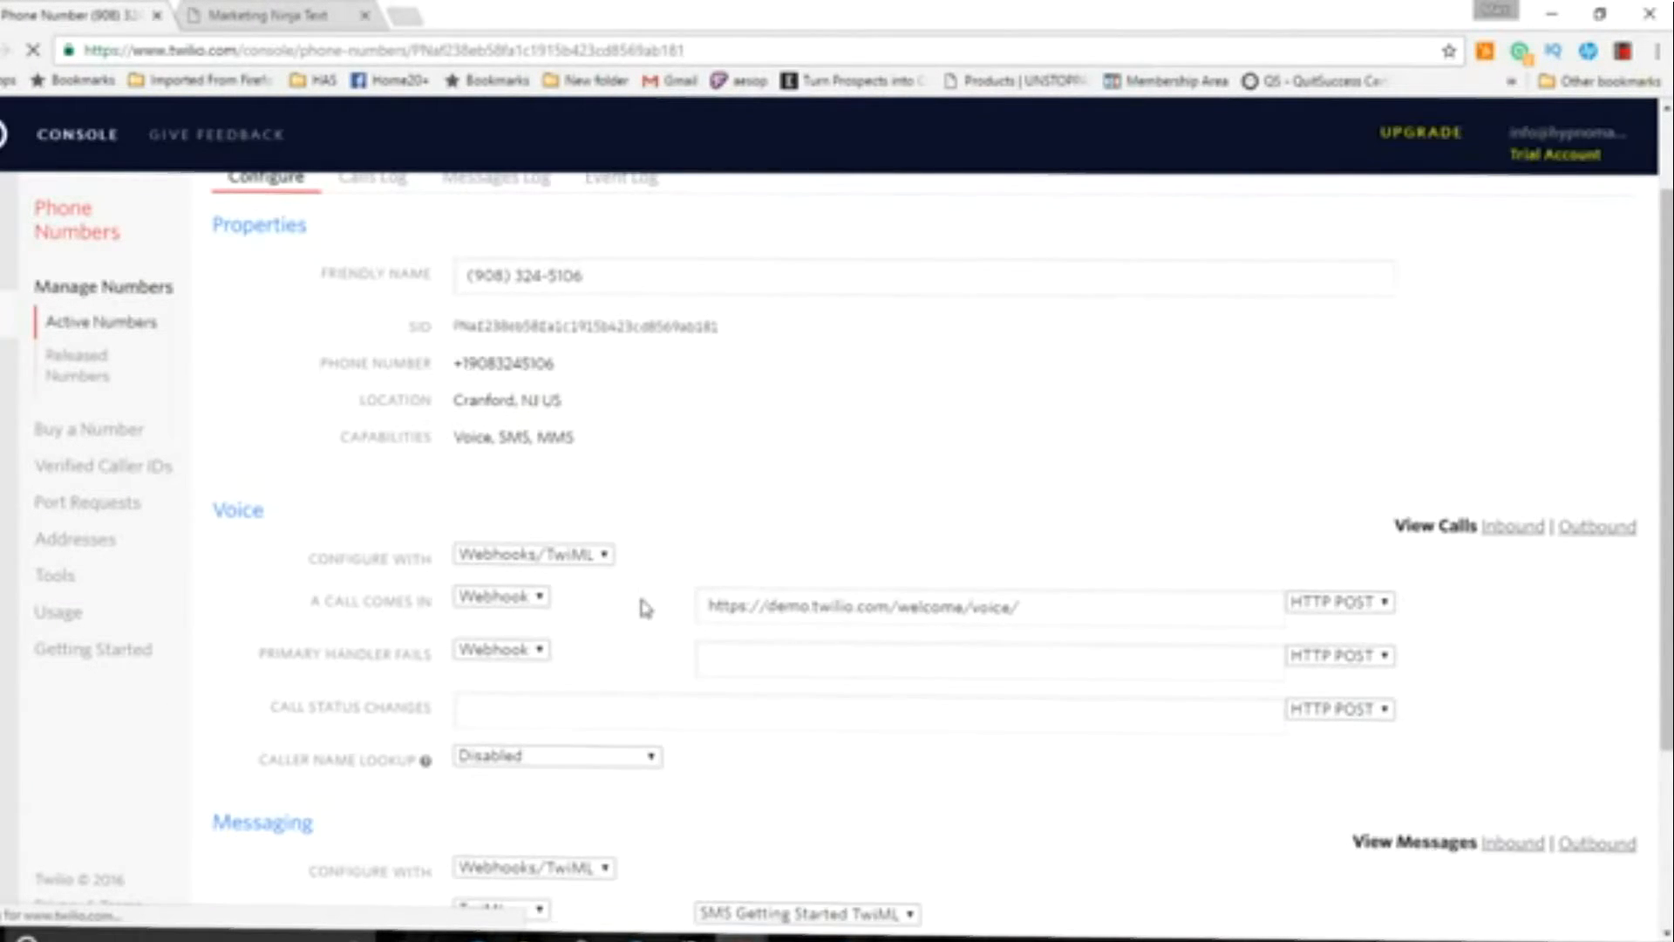
scroll(642, 604, up, 1)
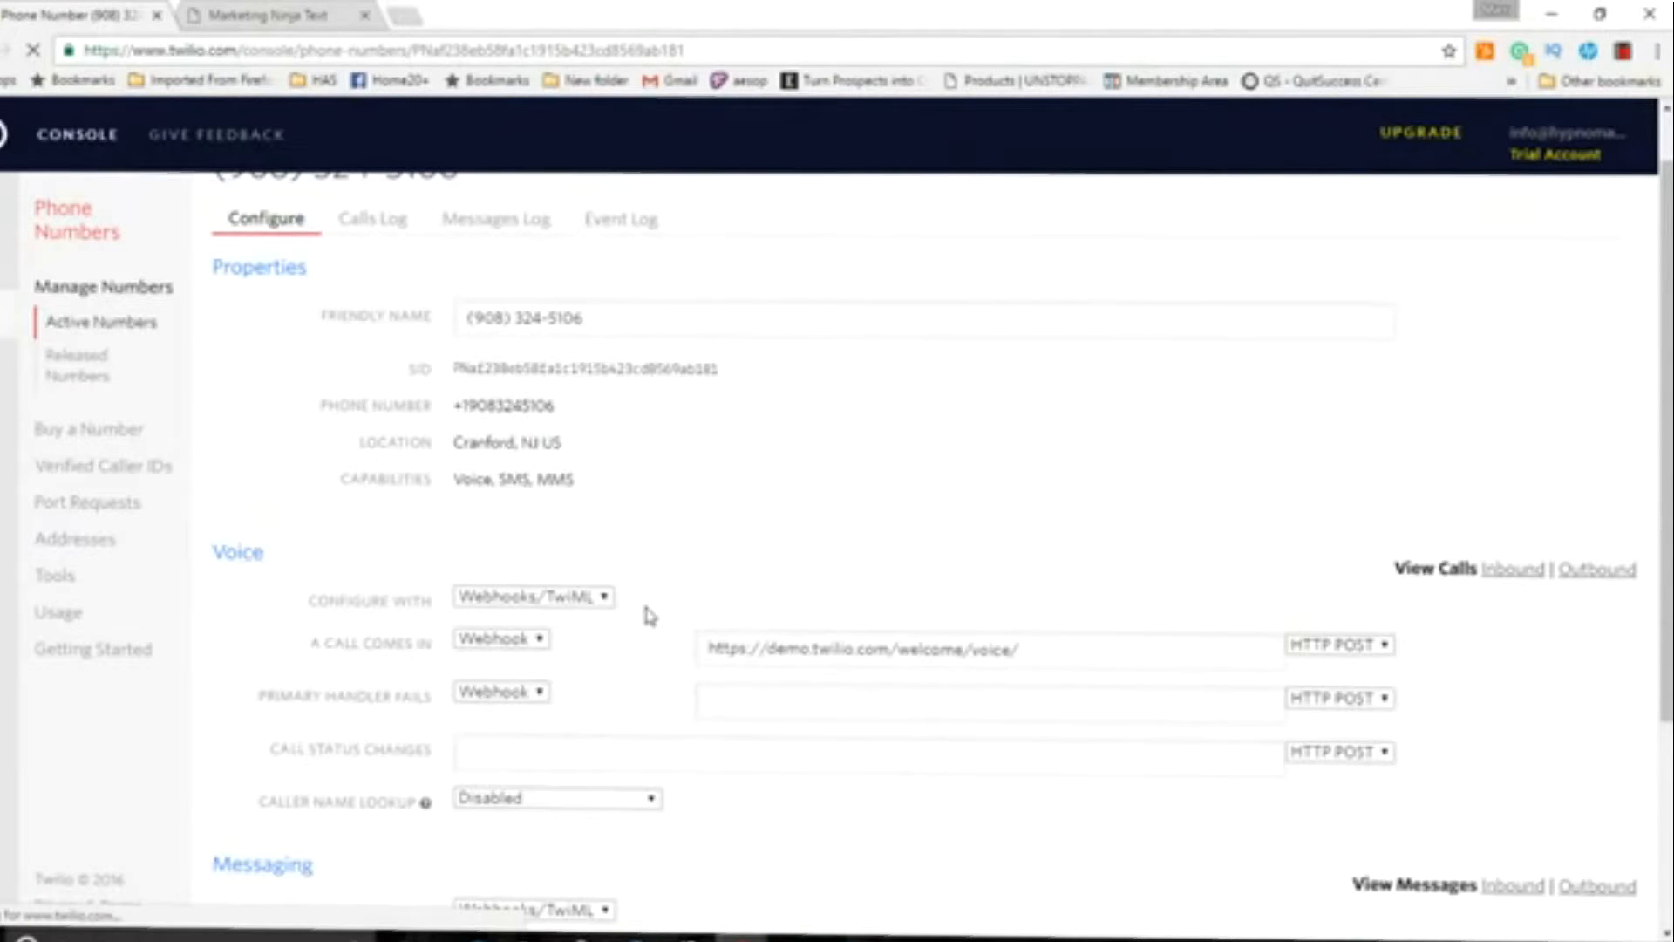
scroll(647, 611, down, 3)
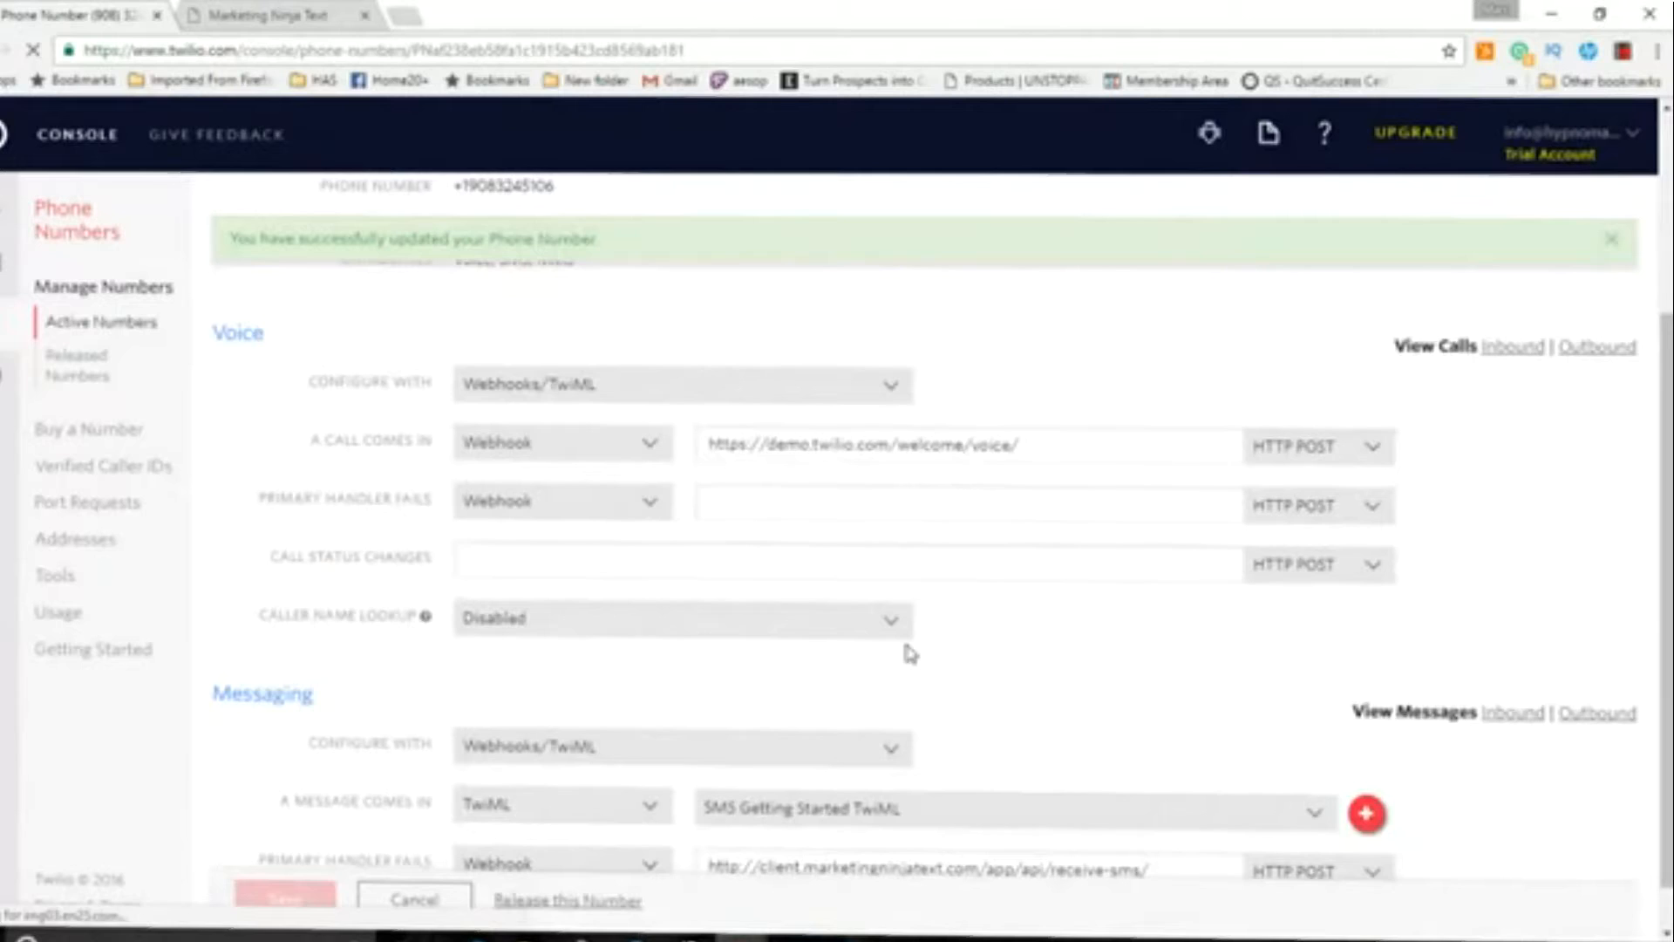
scroll(940, 792, down, 1)
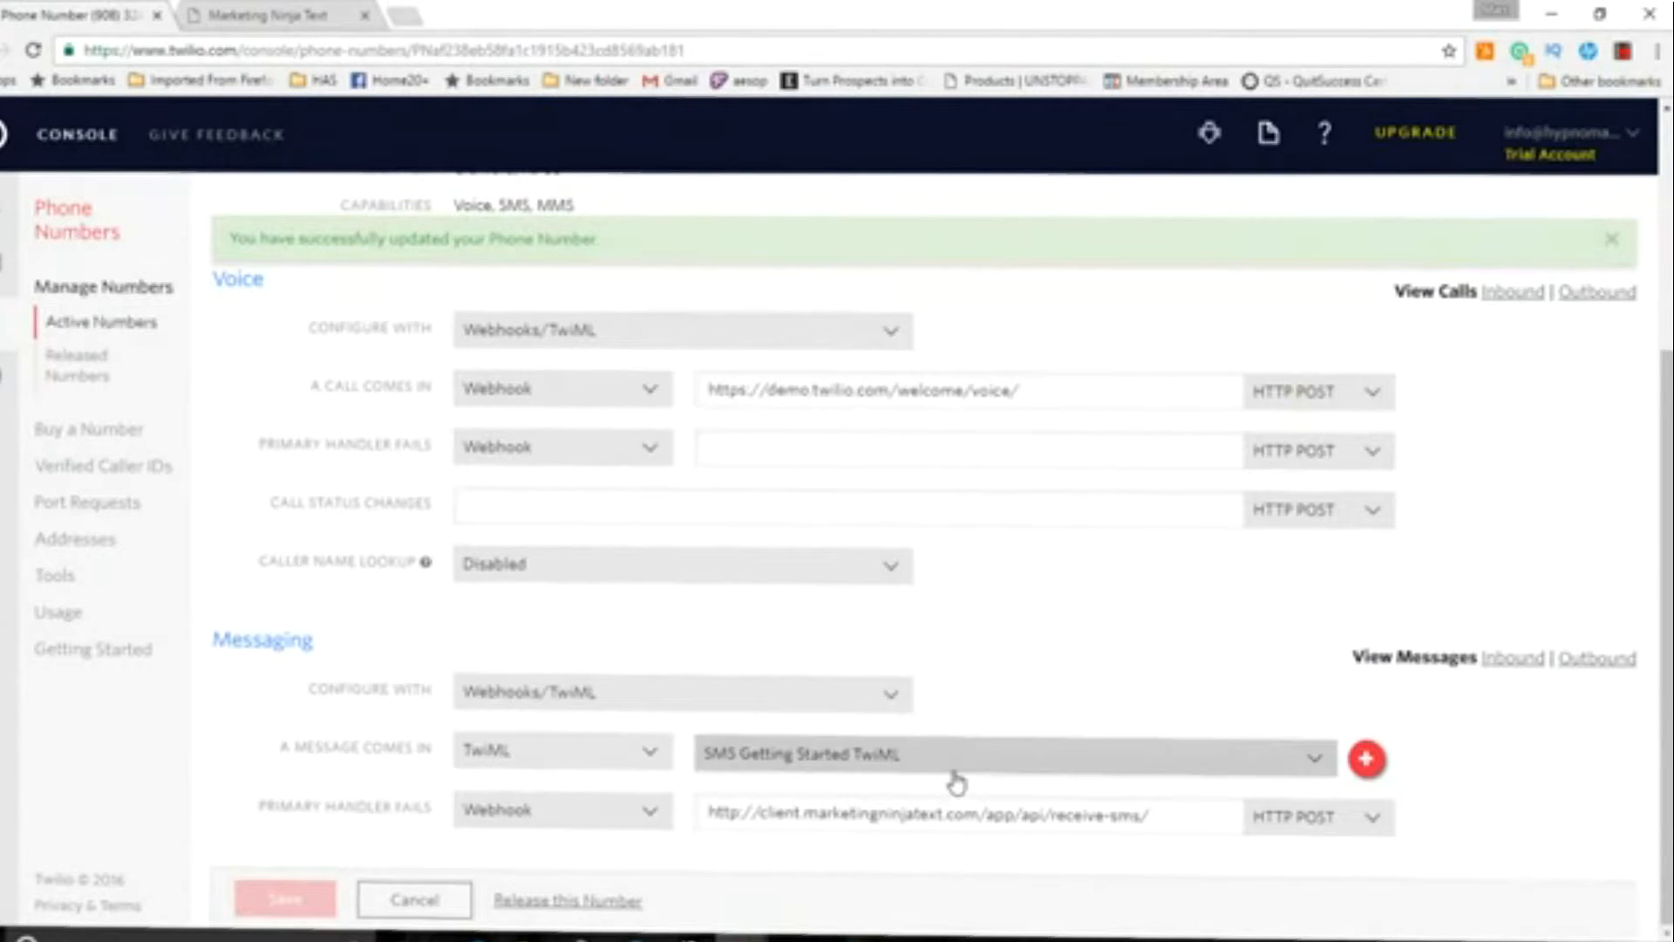
click(1313, 758)
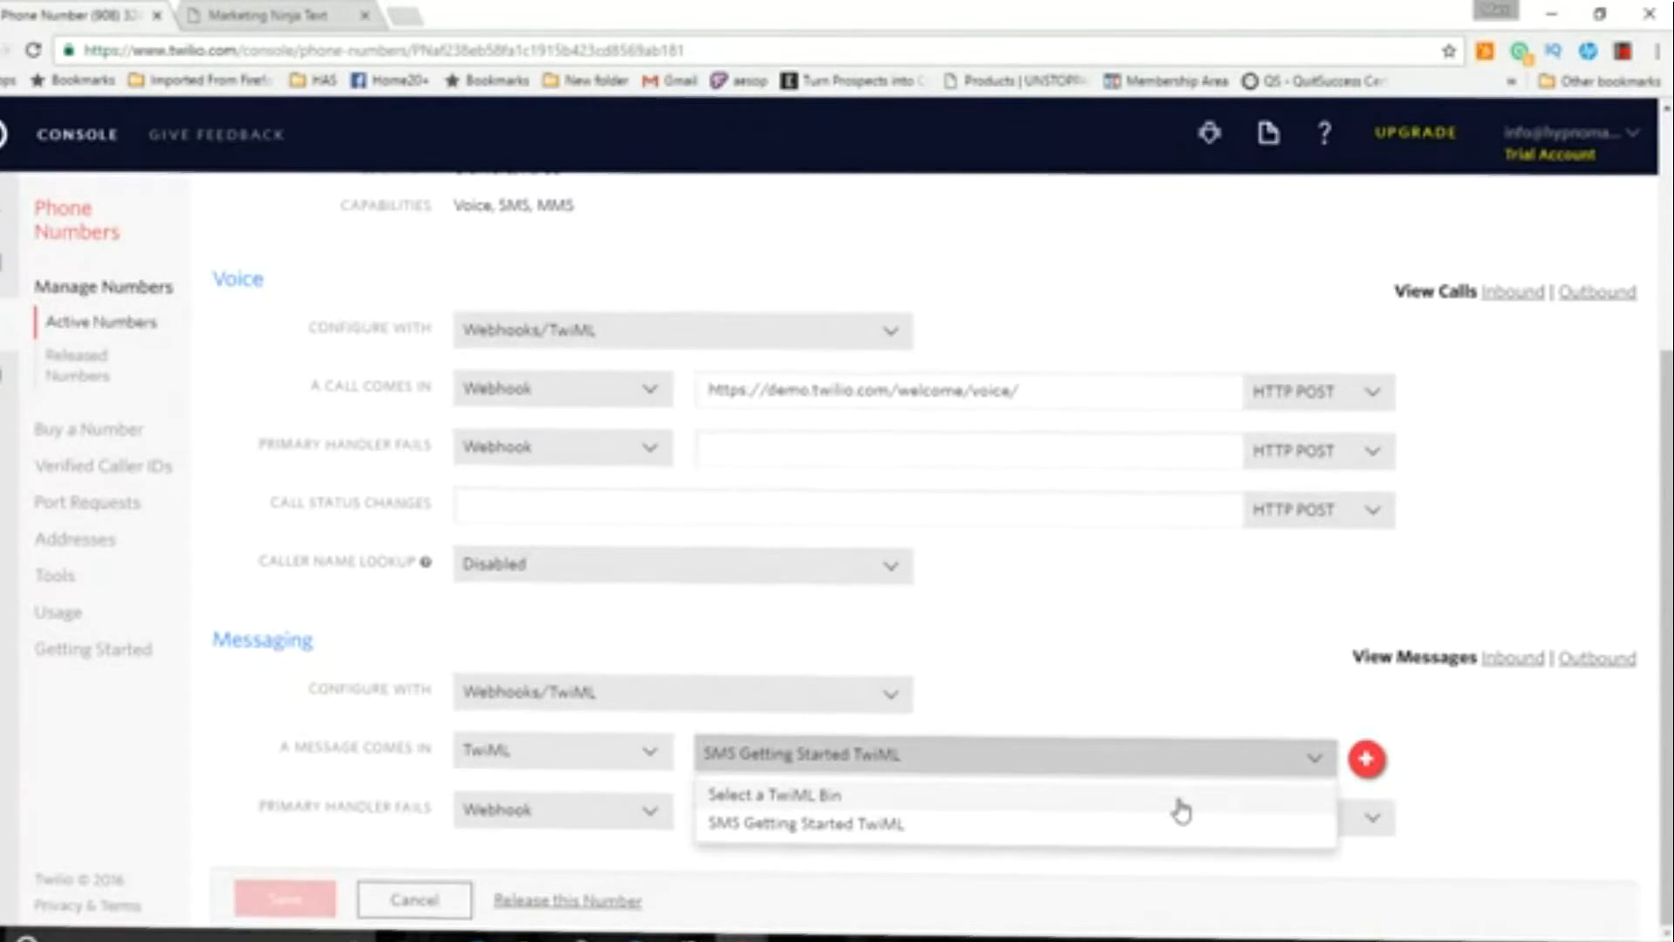
click(641, 753)
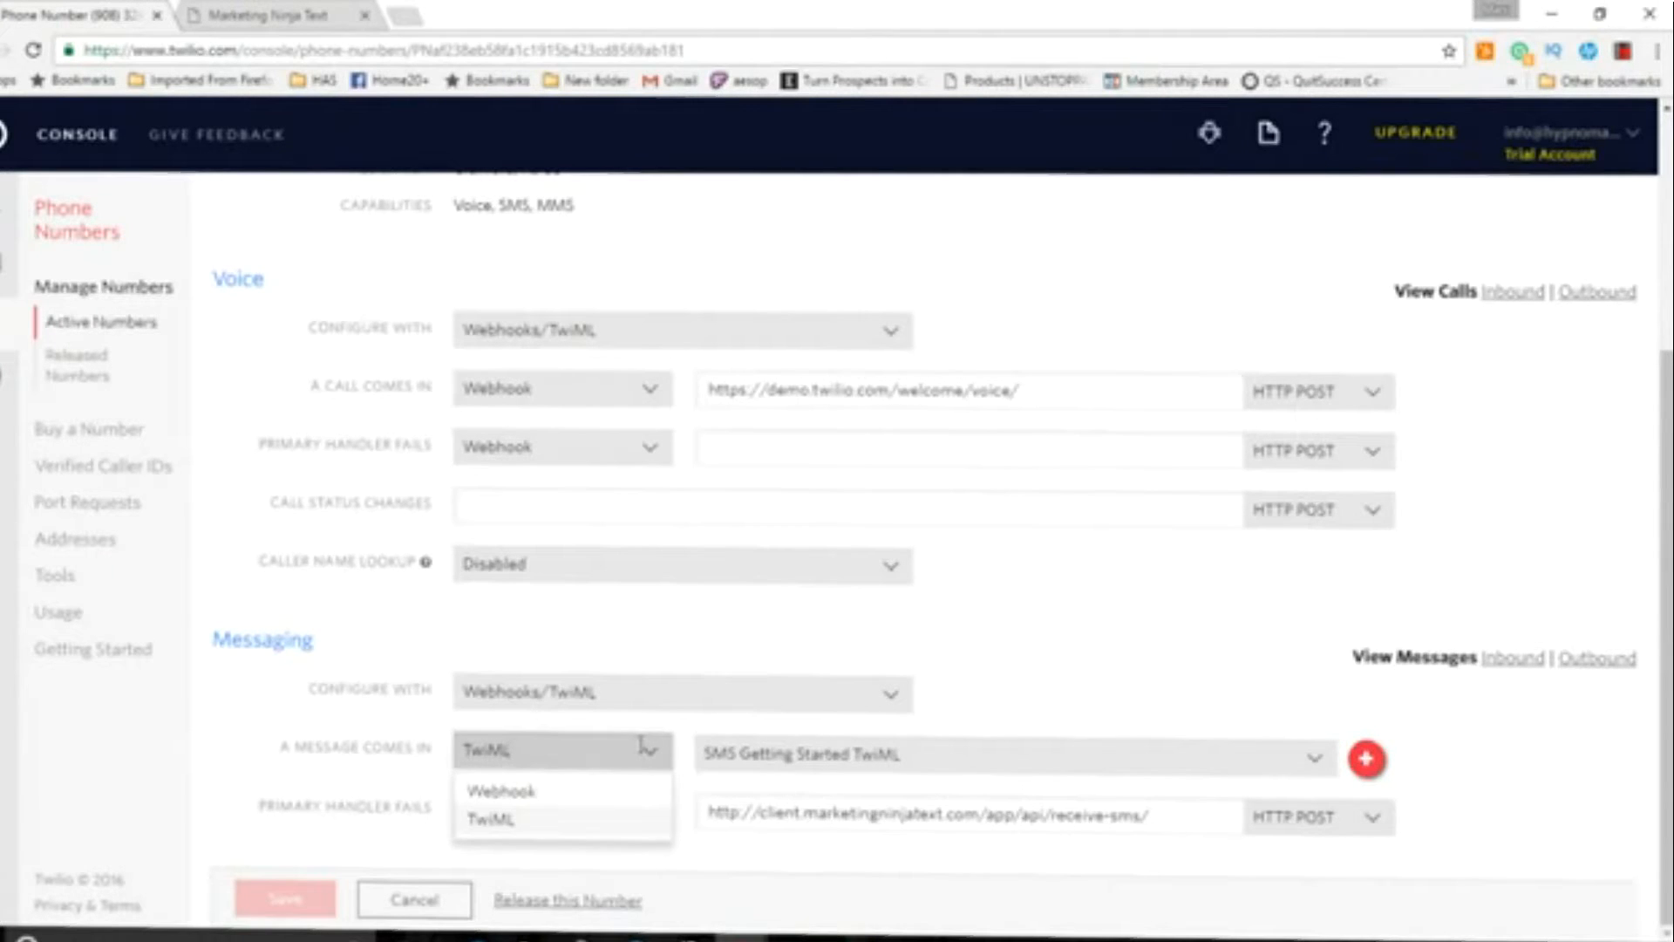
click(523, 792)
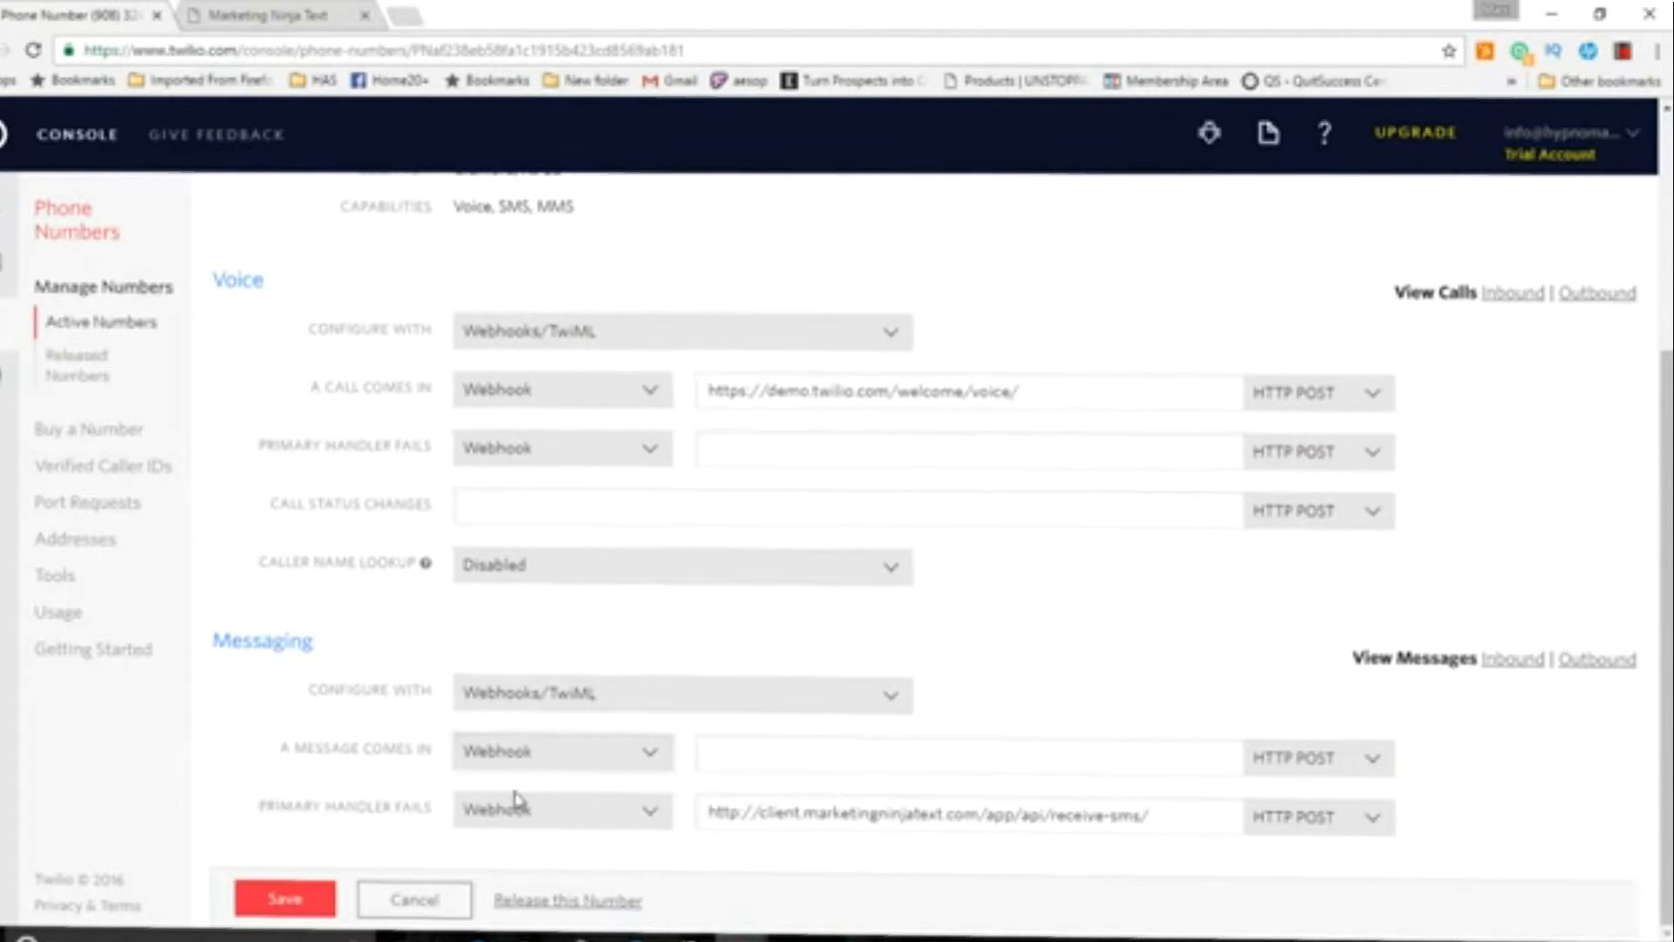
click(747, 751)
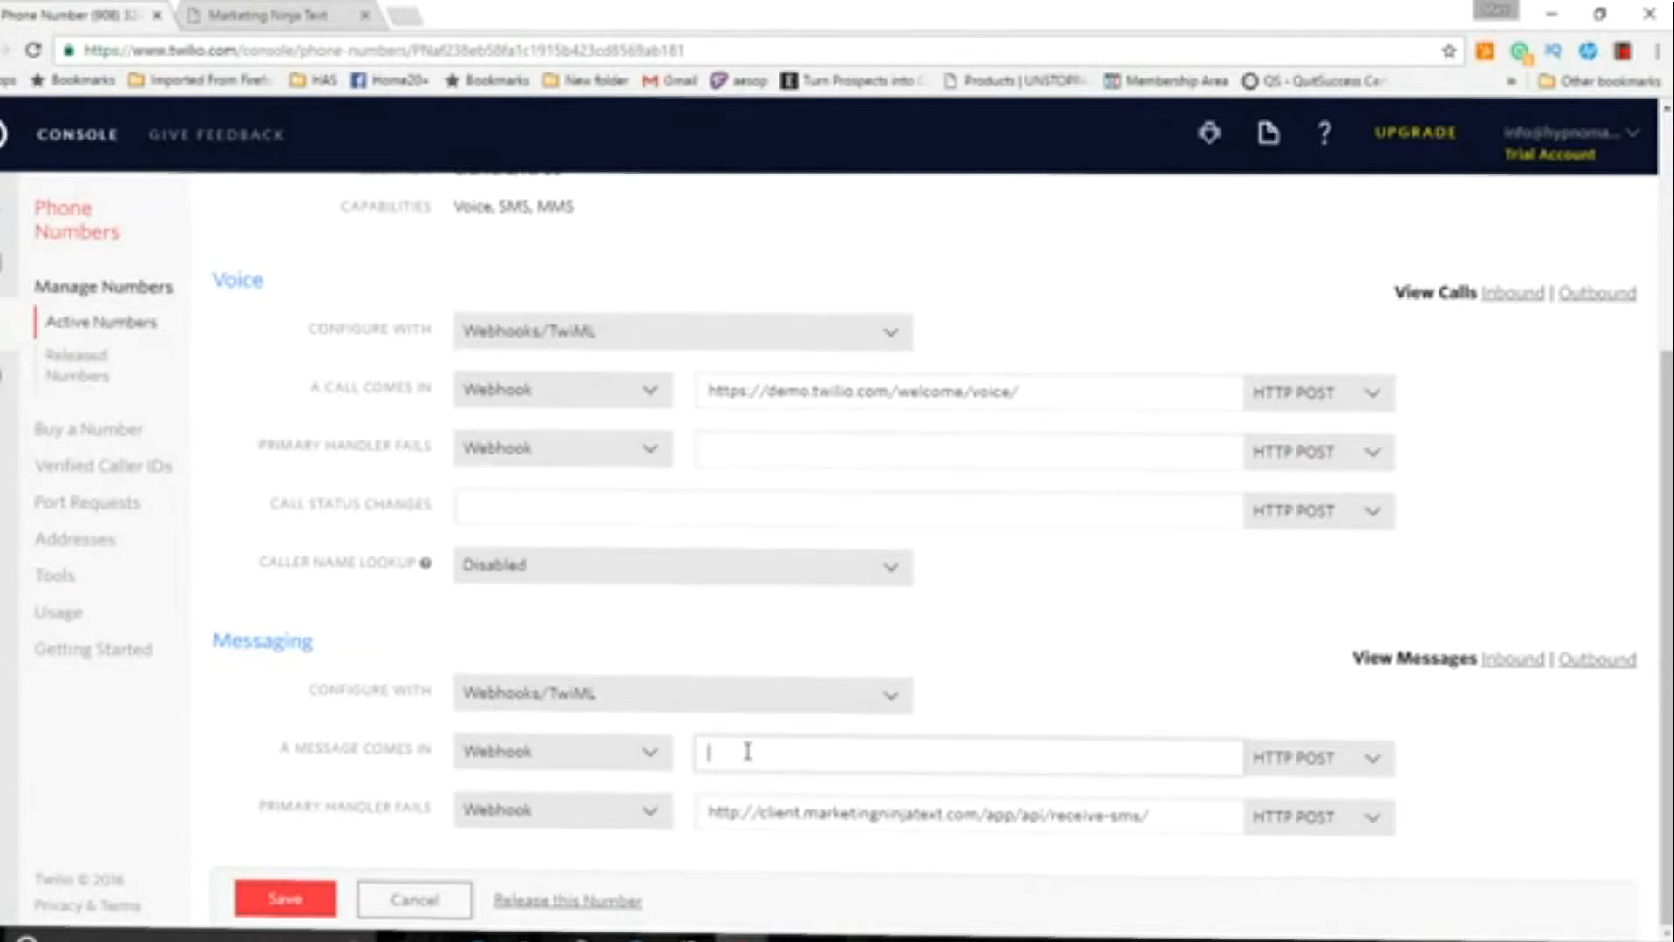
key(ctrl+v)
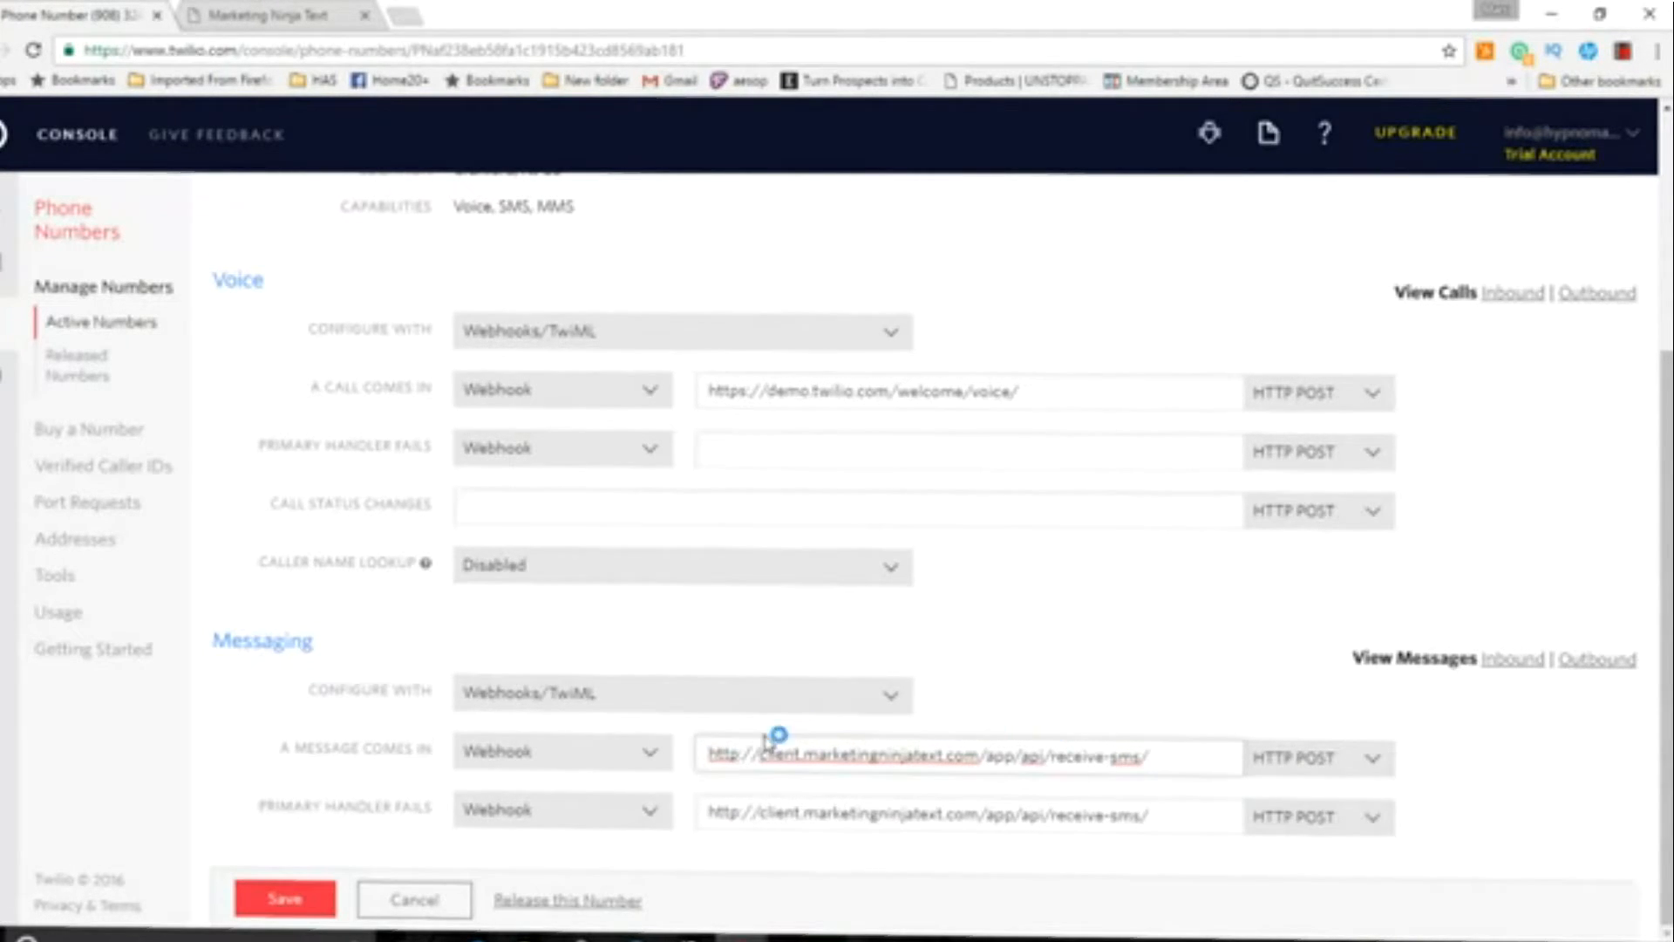
click(277, 907)
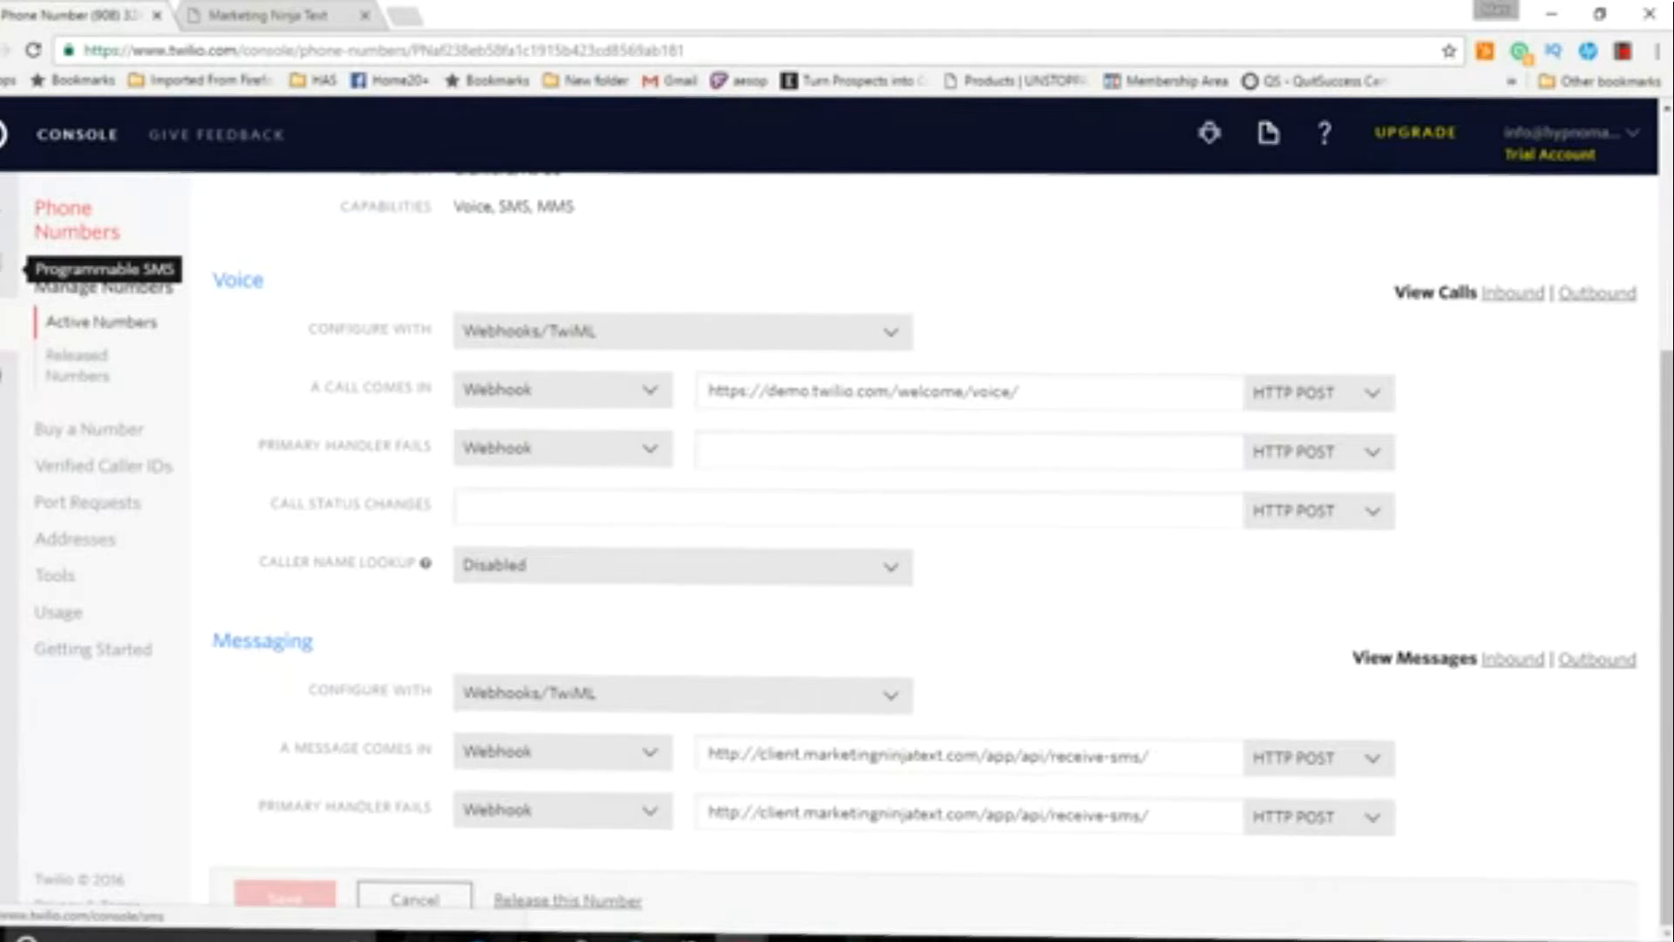
Examine the Programmable SMS dashboard and its General SMS Settings, and open Messaging Services.
click(7, 268)
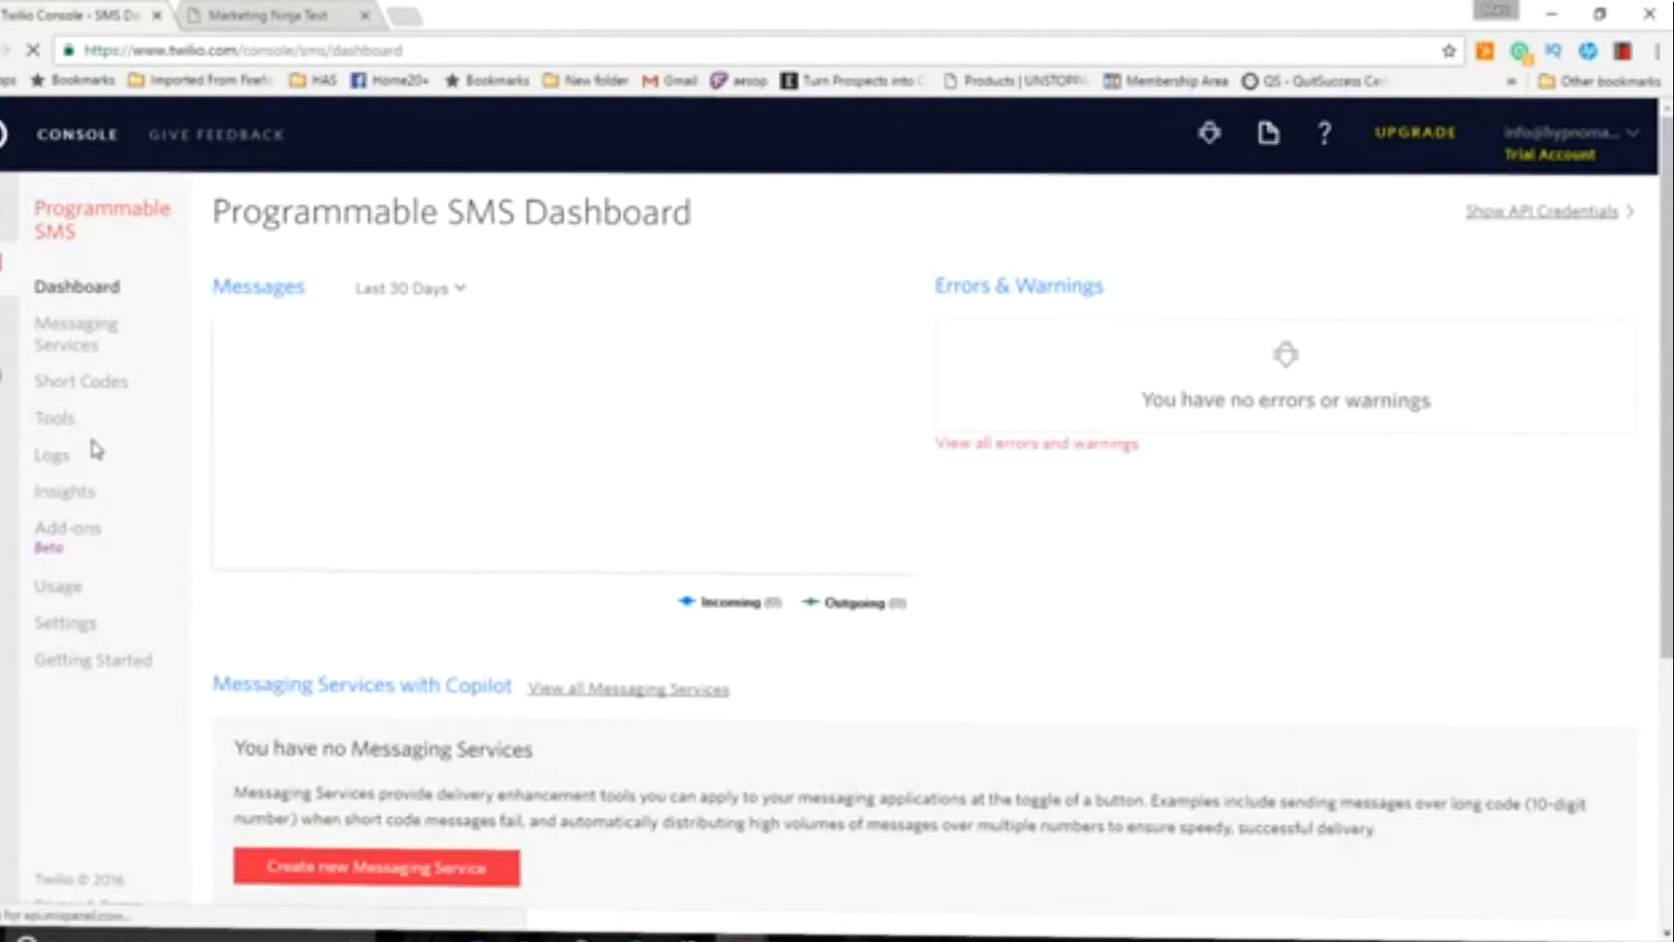
click(72, 633)
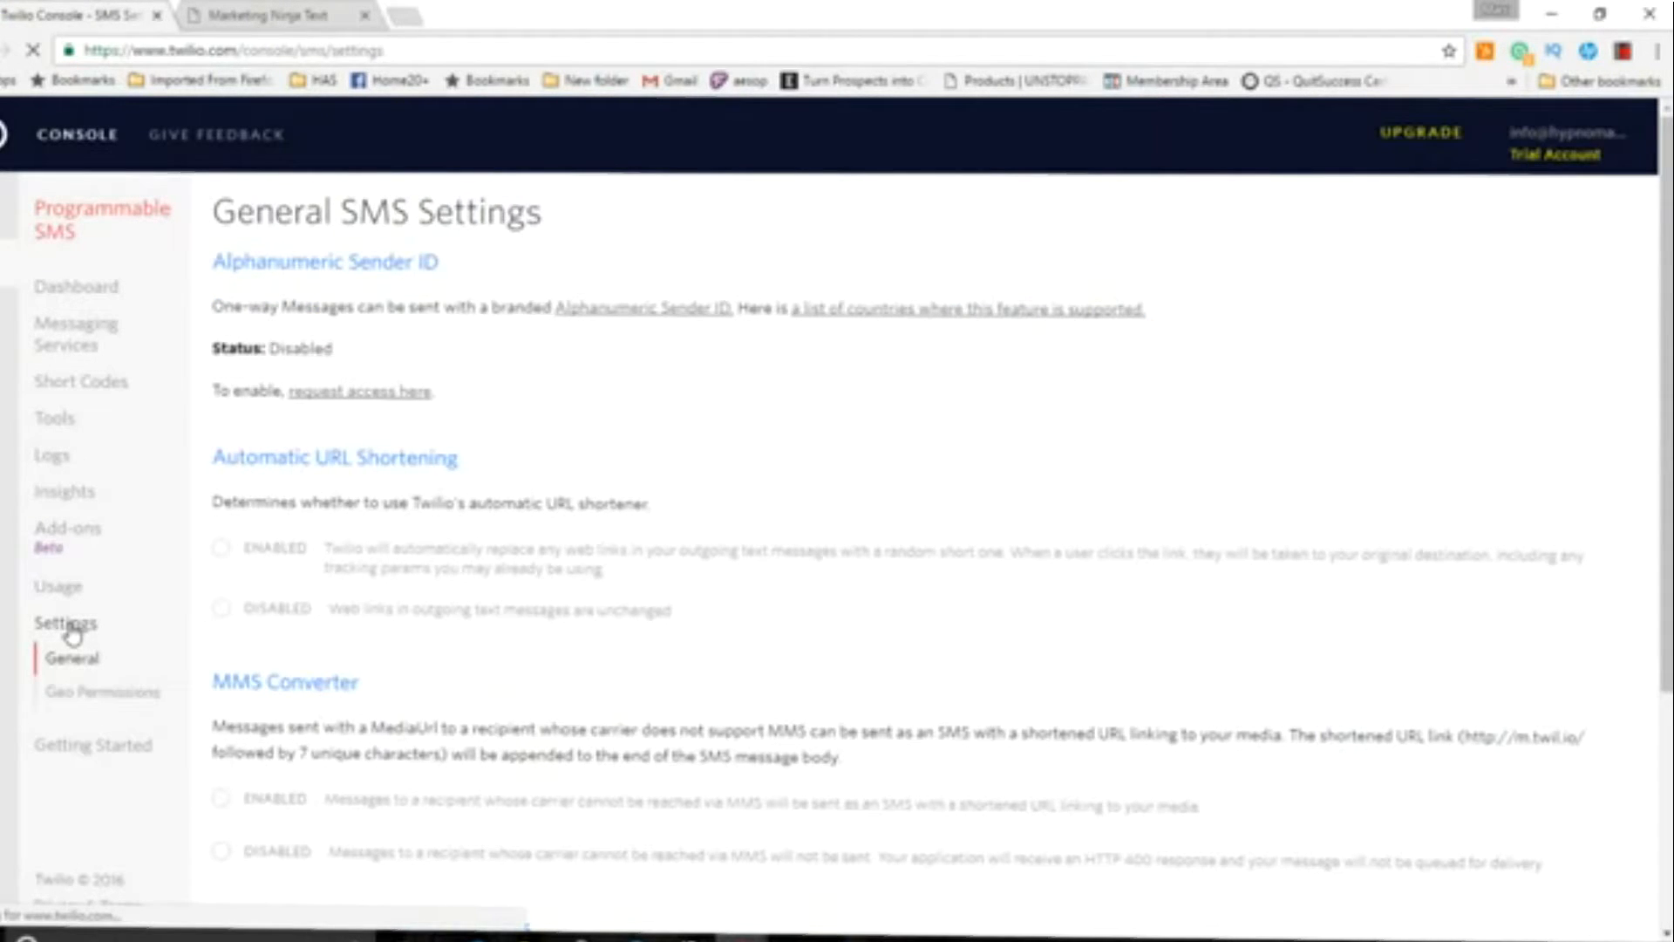
scroll(347, 645, down, 3)
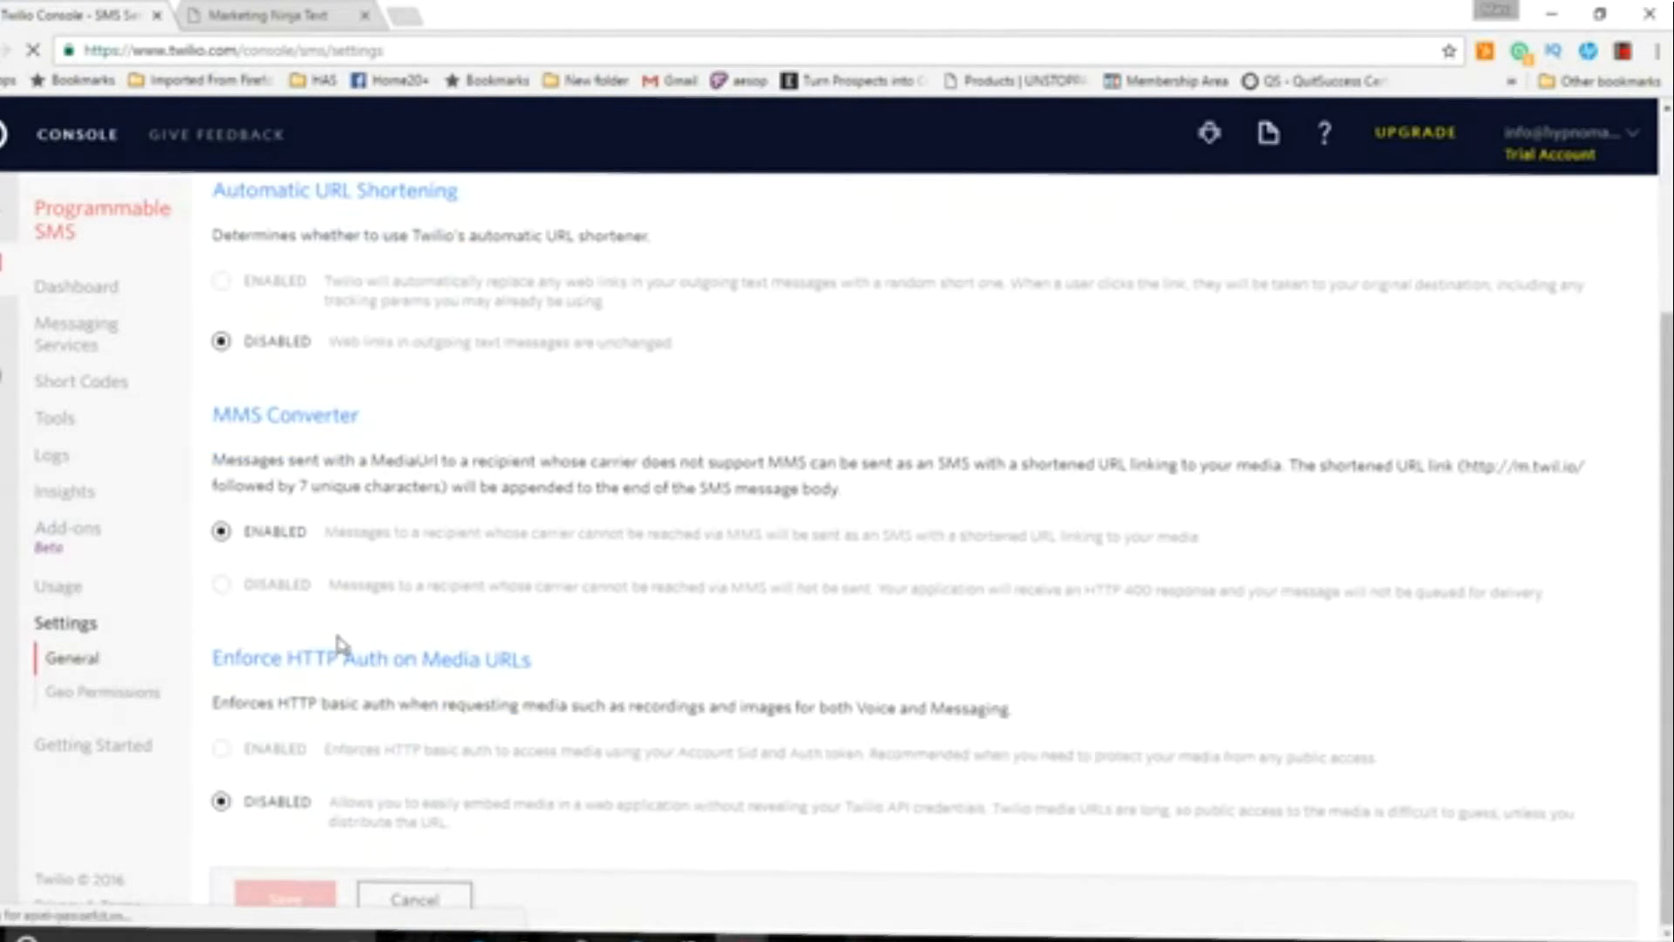
scroll(148, 650, up, 1)
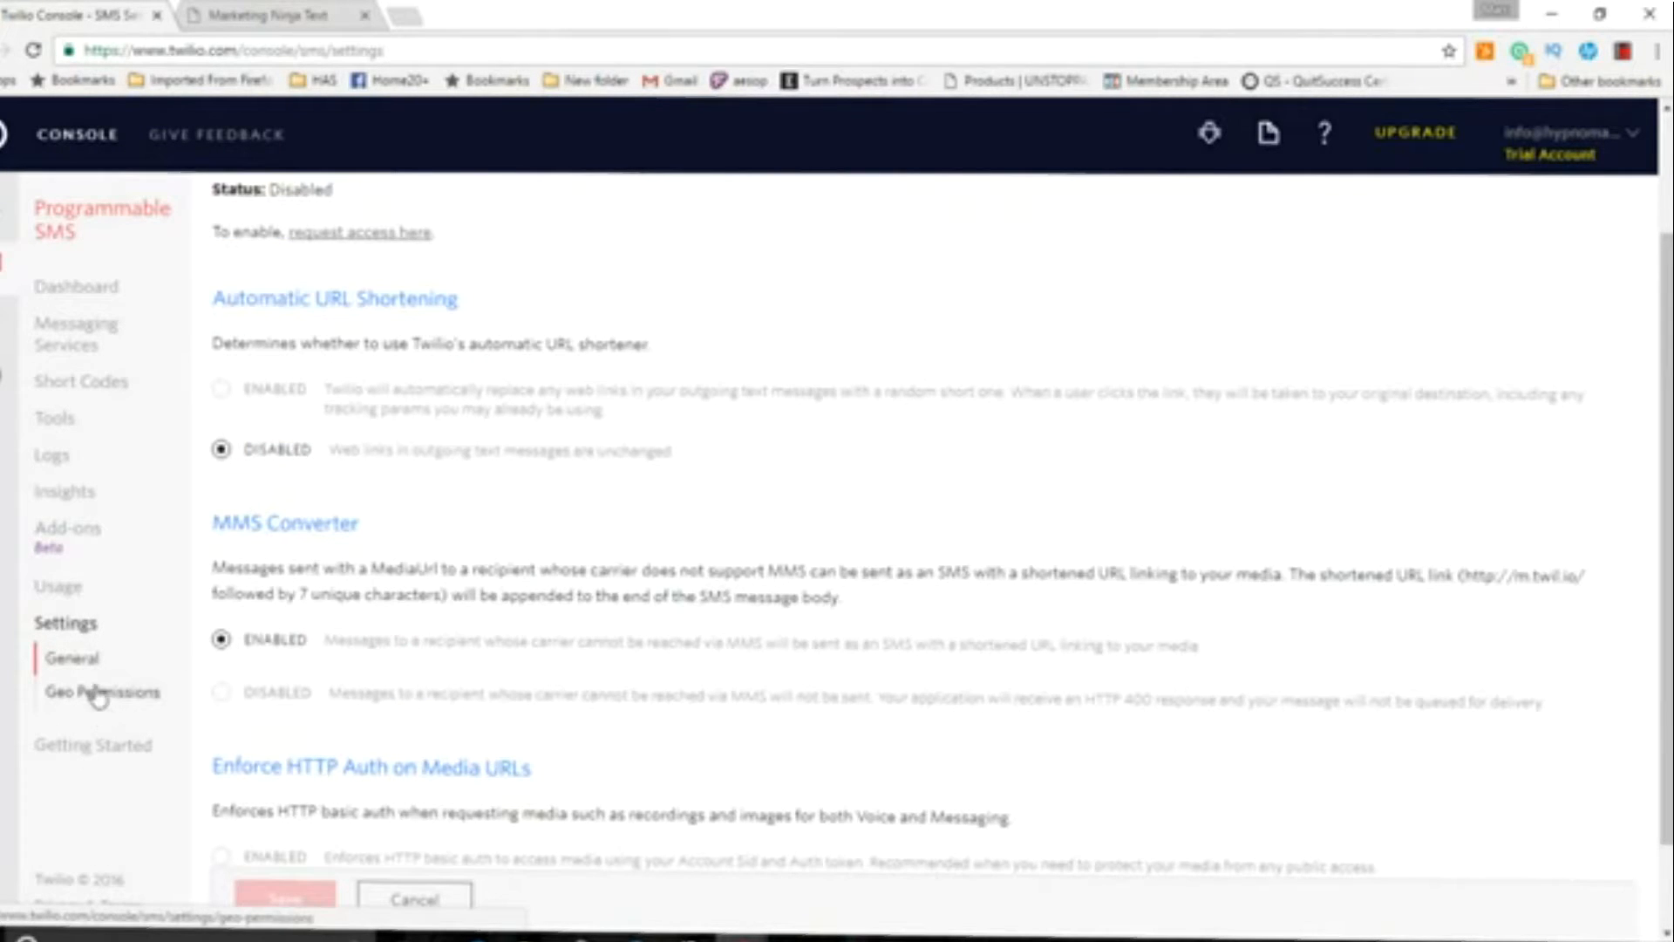
click(80, 346)
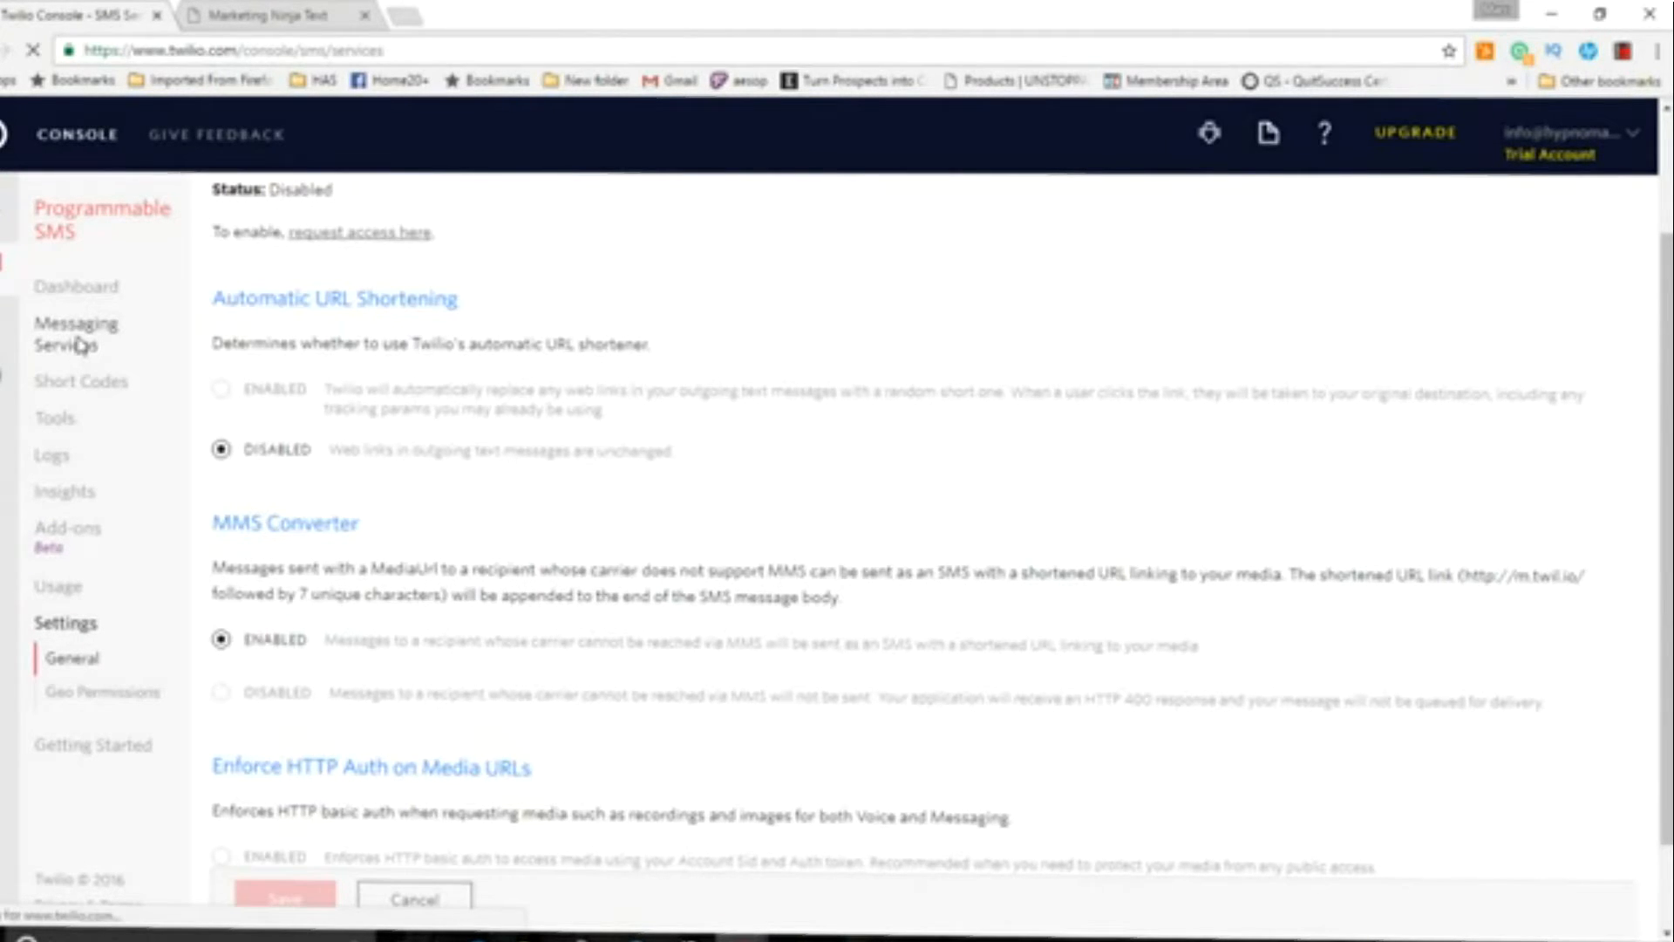
Reveal the auth token on Twilio's Console Dashboard and copy the account SID into Marketing Ninja Text's Account SID setting.
click(77, 292)
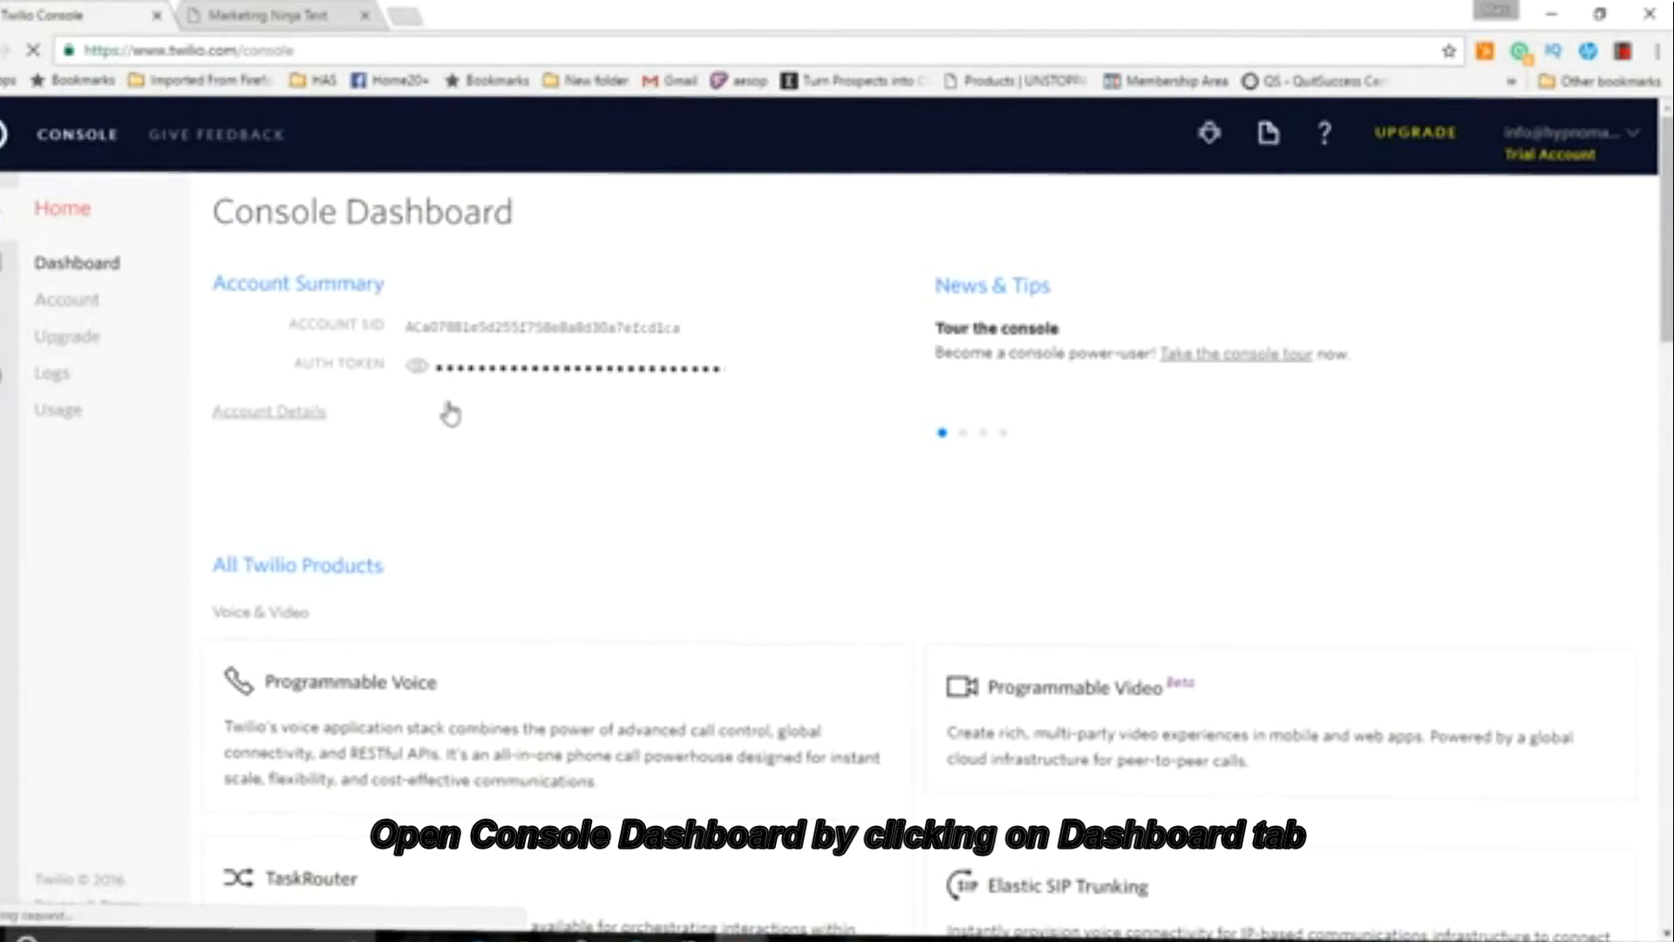
click(417, 367)
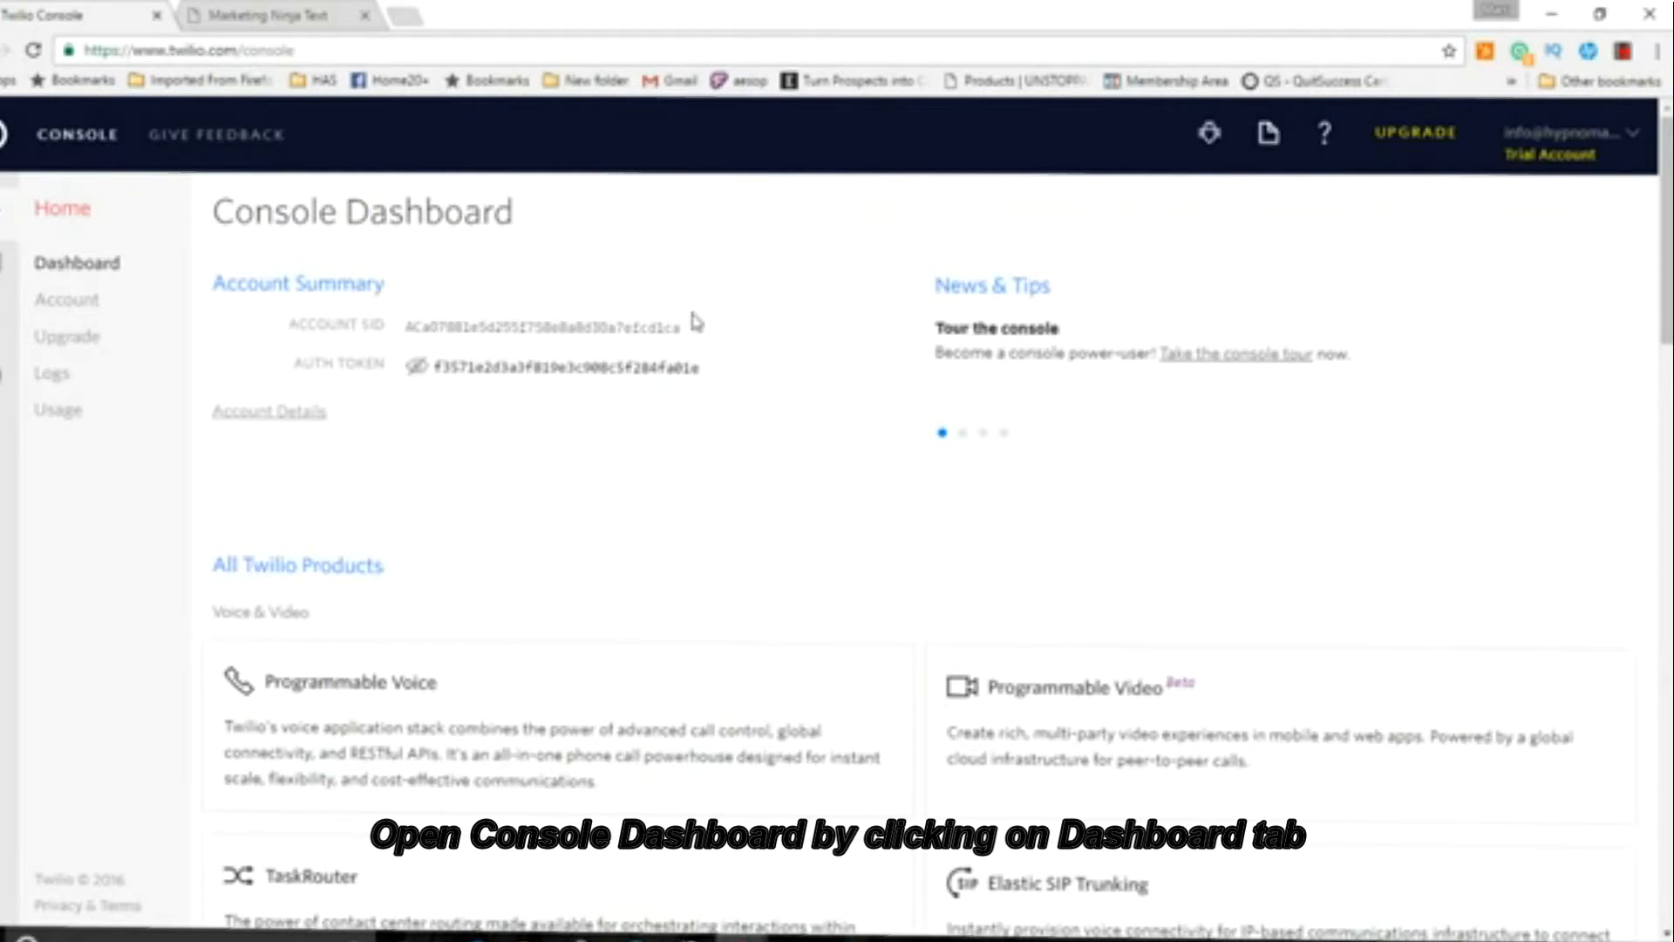
drag(691, 323, 401, 316)
key(ctrl+c)
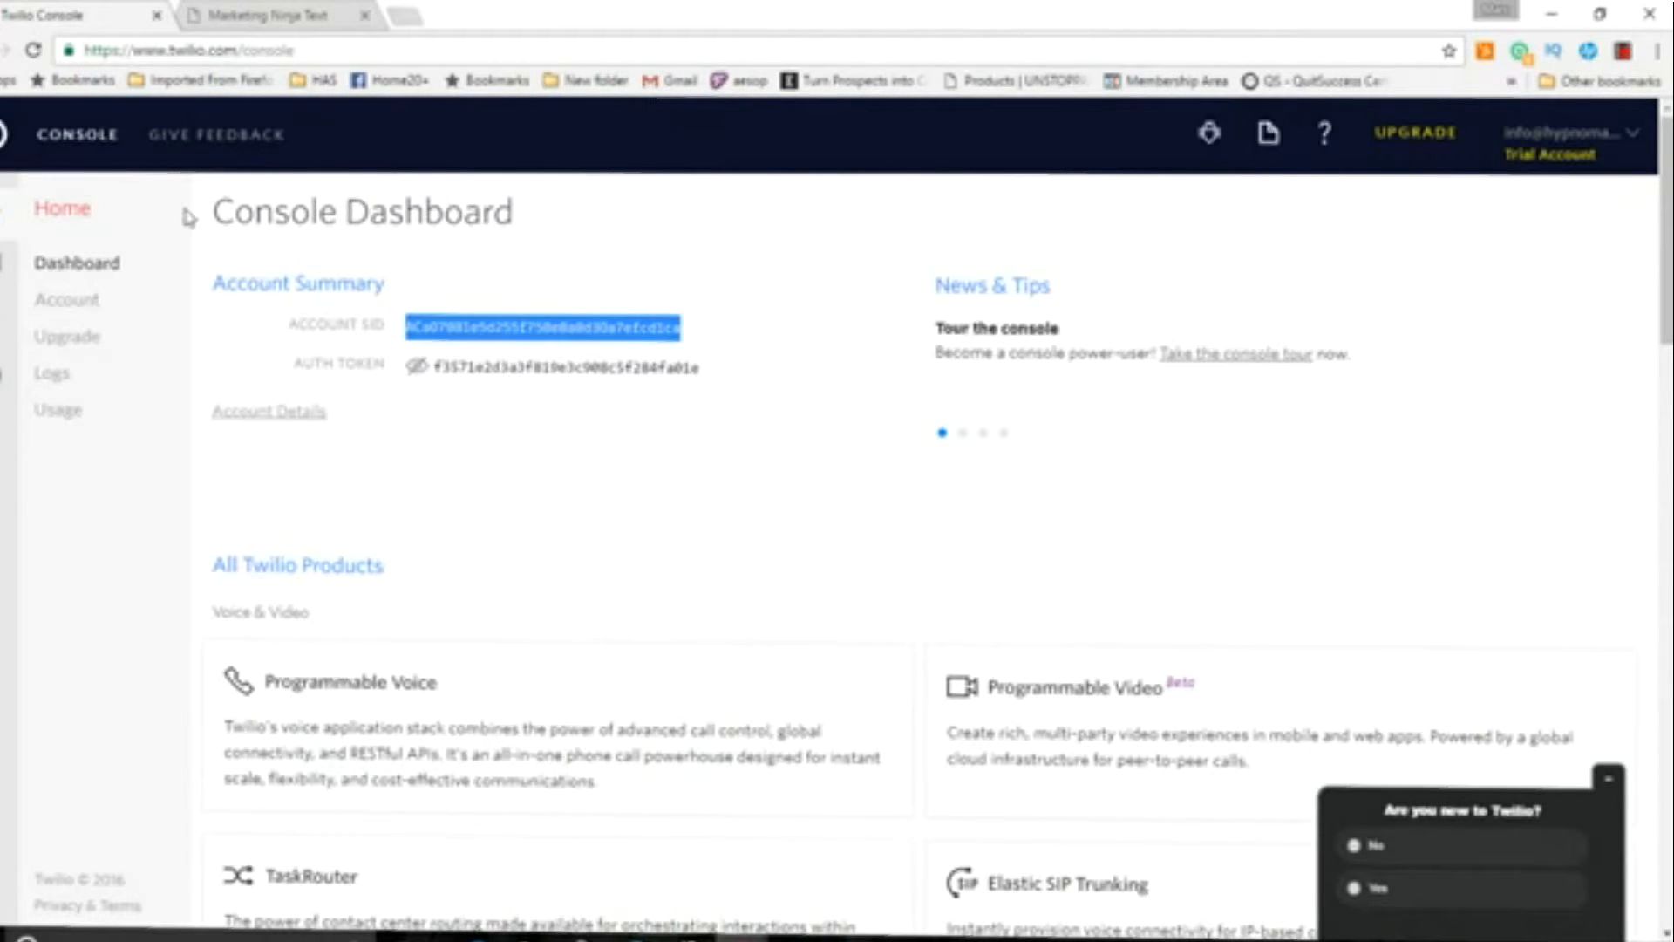
click(283, 15)
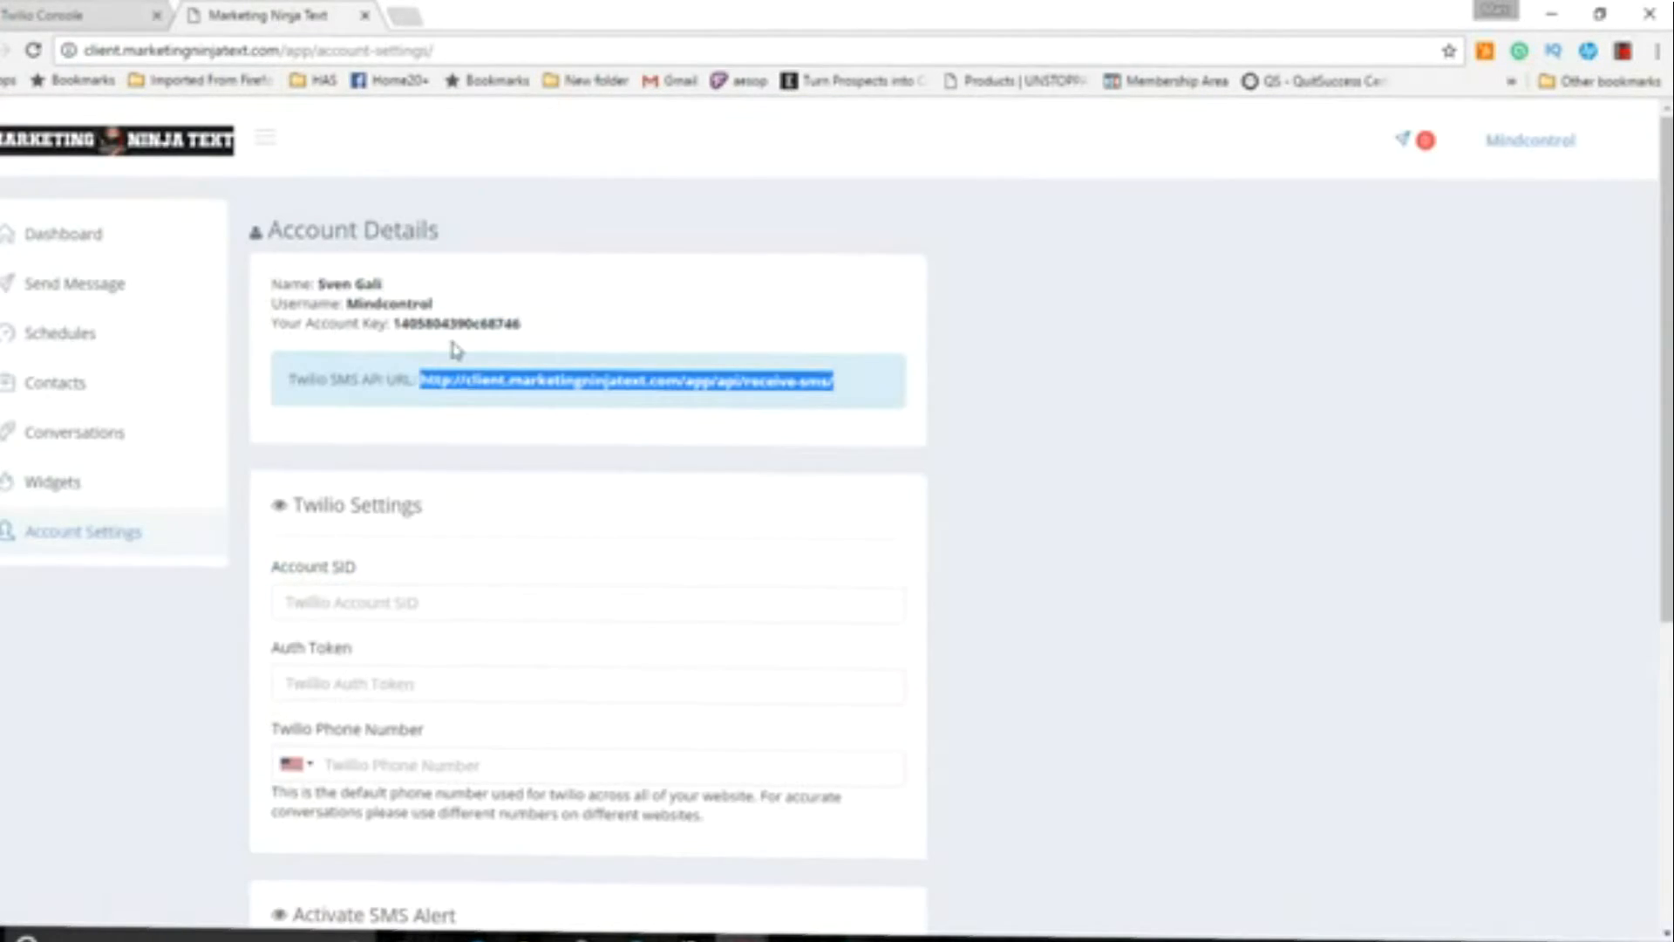
click(288, 602)
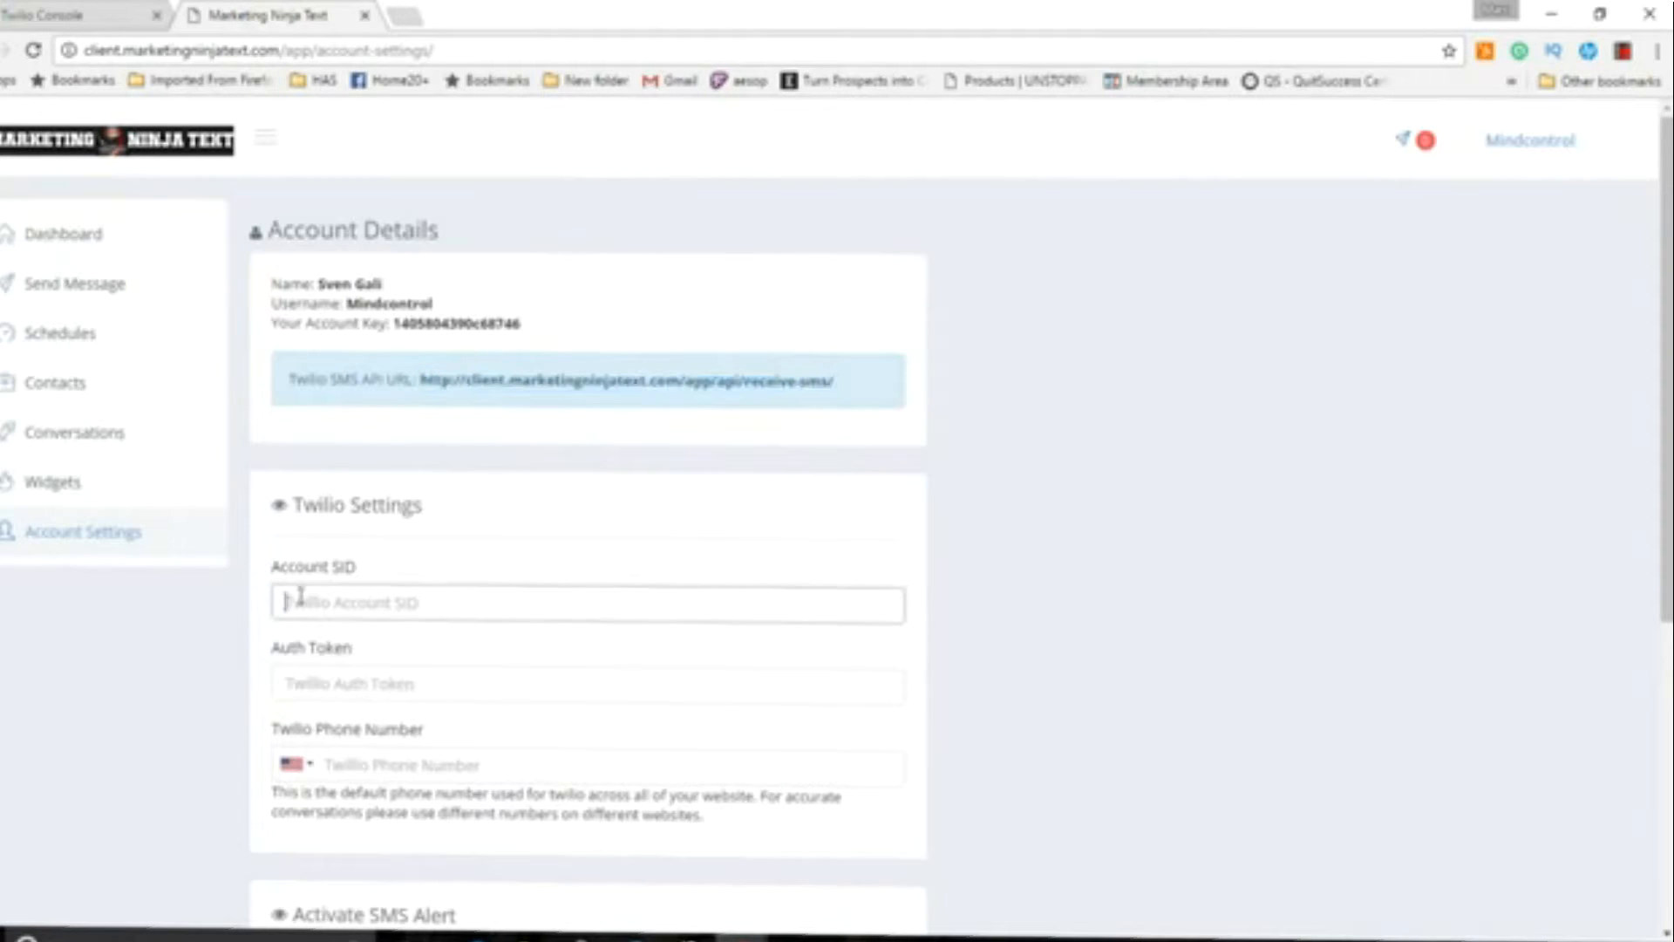
key(ctrl+v)
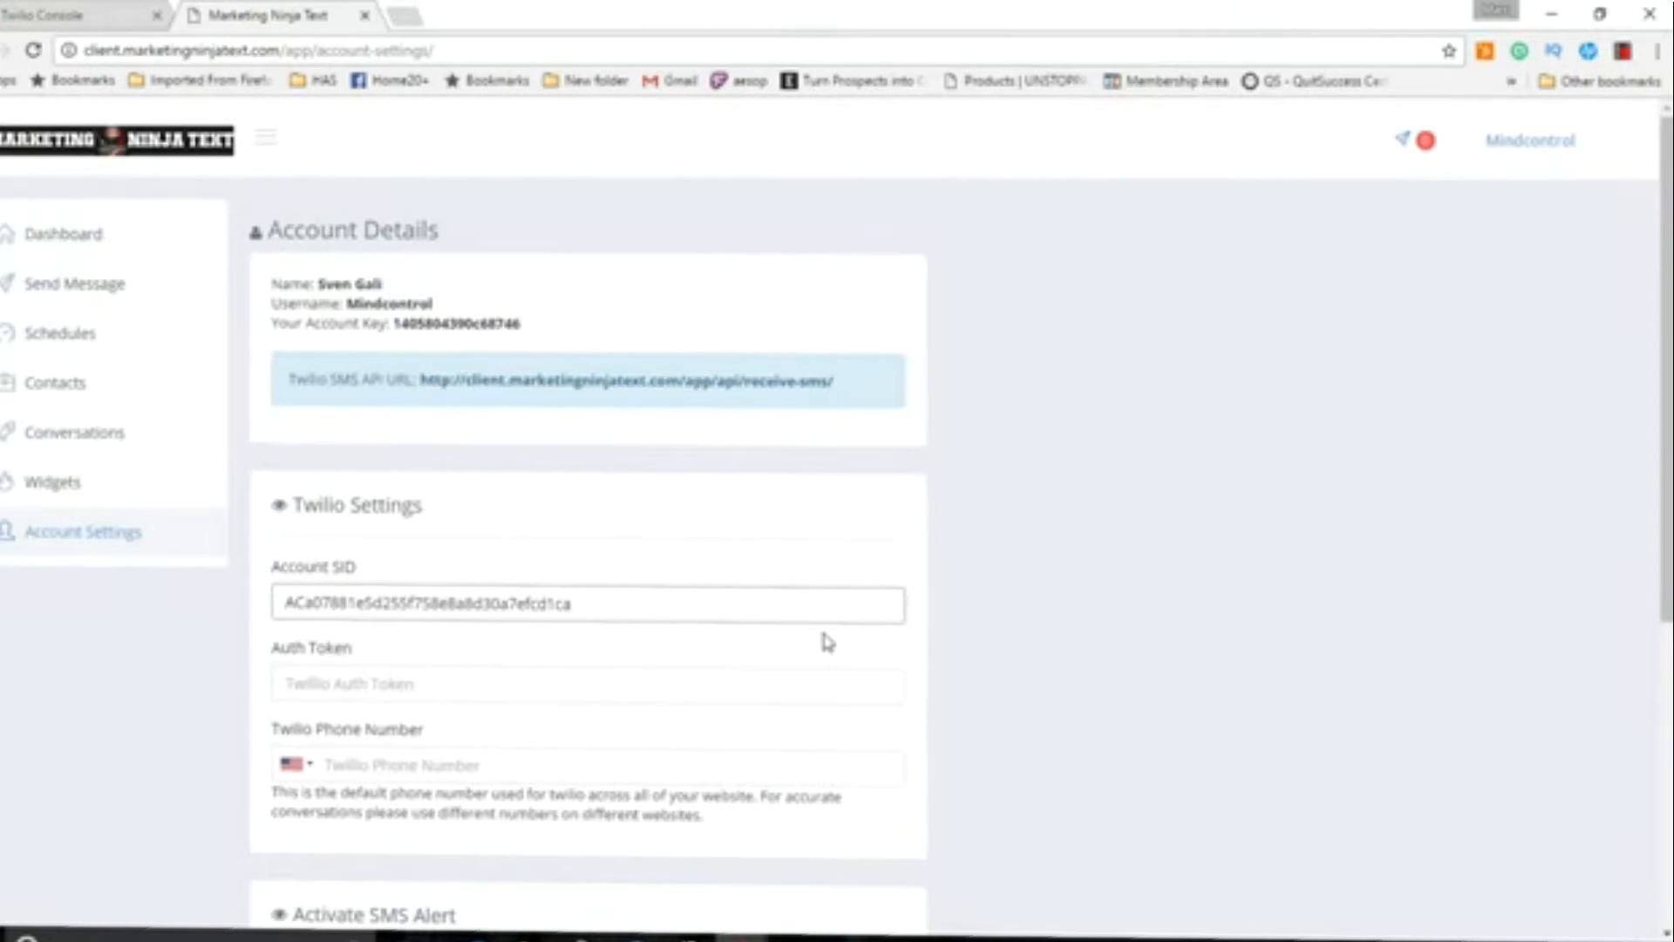
Copy the auth token from Twilio's Console Dashboard into the Auth Token field of Marketing Ninja Text's Twilio Settings.
click(122, 16)
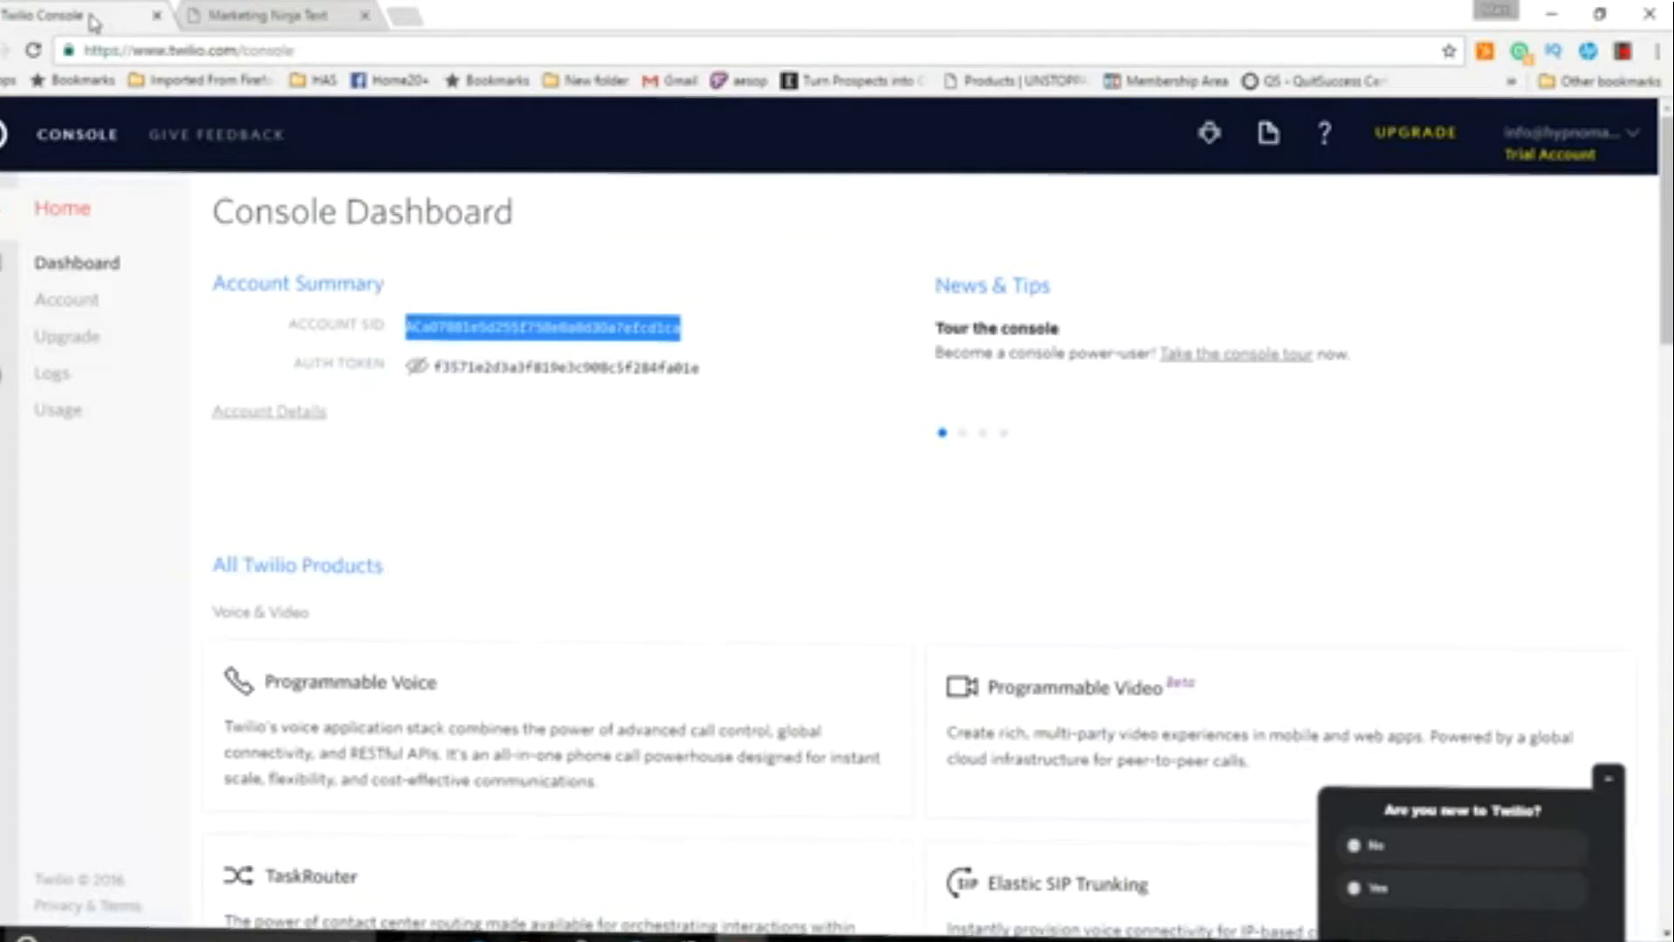
click(709, 372)
mouse_move(707, 372)
mouse_down()
mouse_move(454, 372)
mouse_move(705, 365)
mouse_up()
key(ctrl+c)
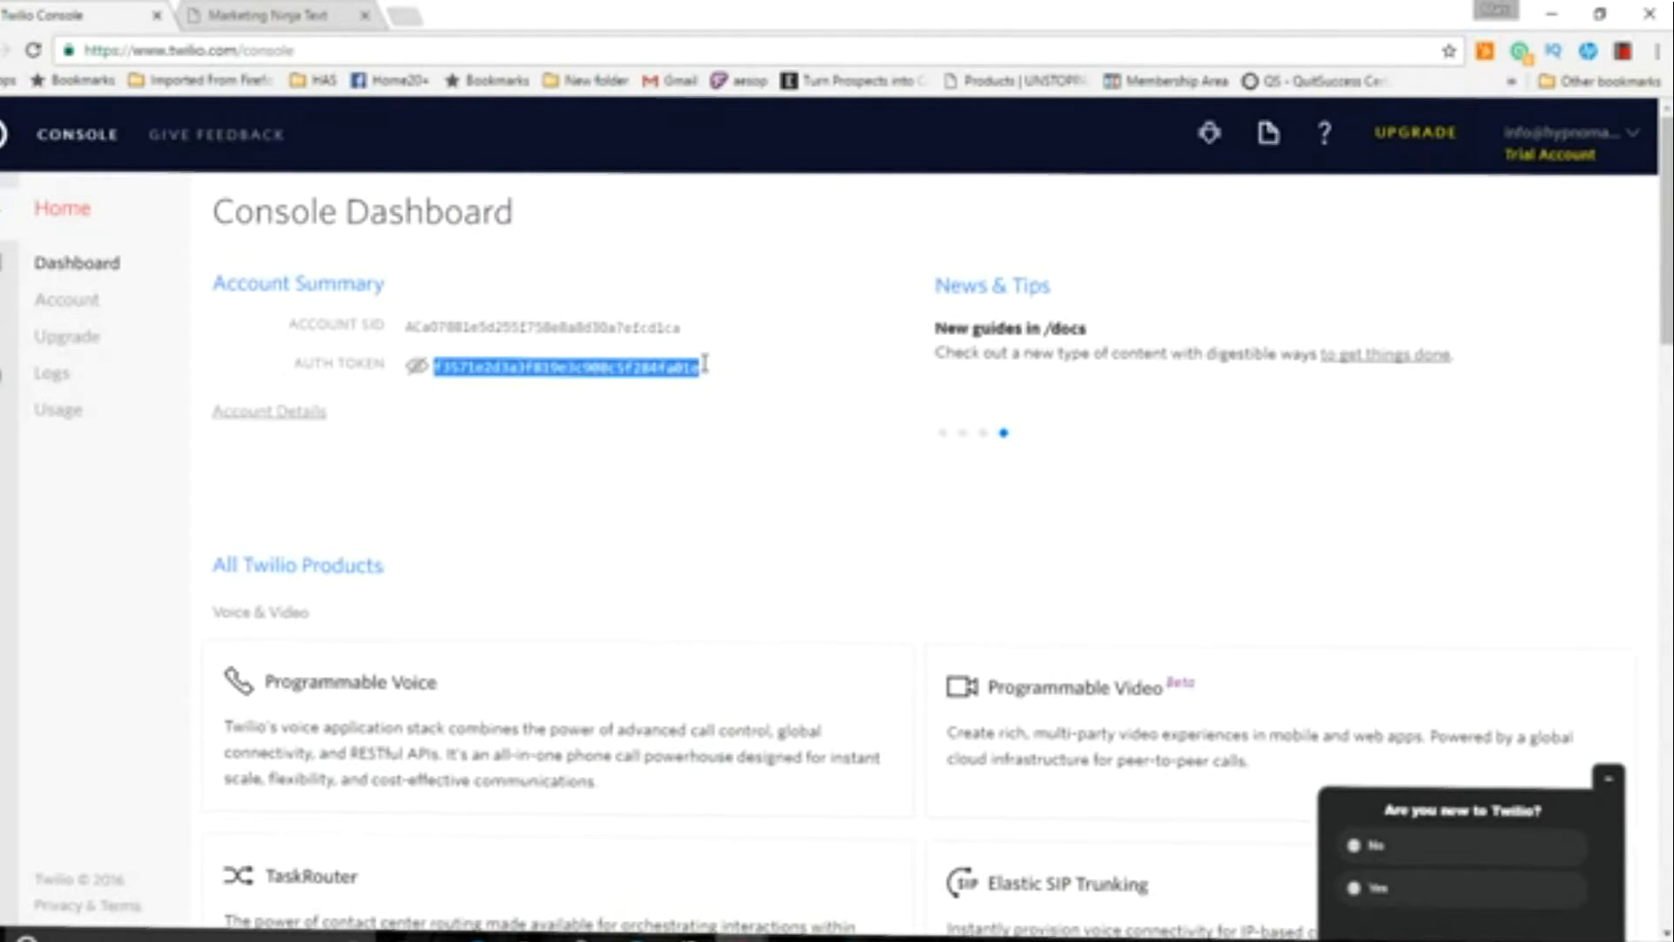
click(314, 17)
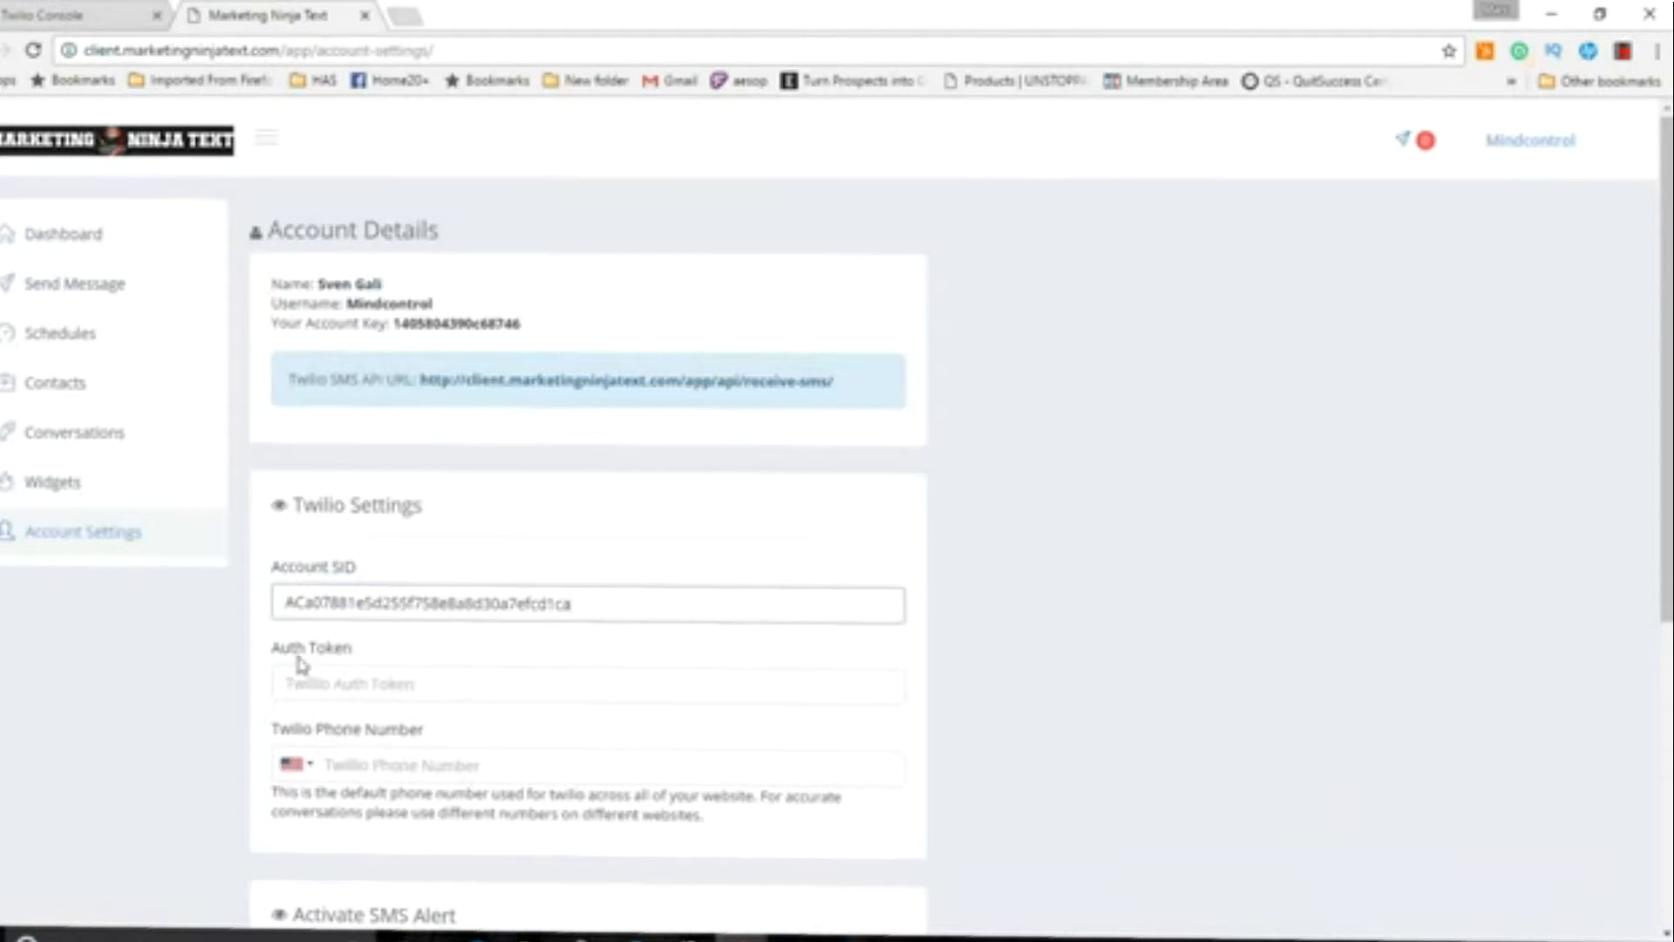
click(362, 685)
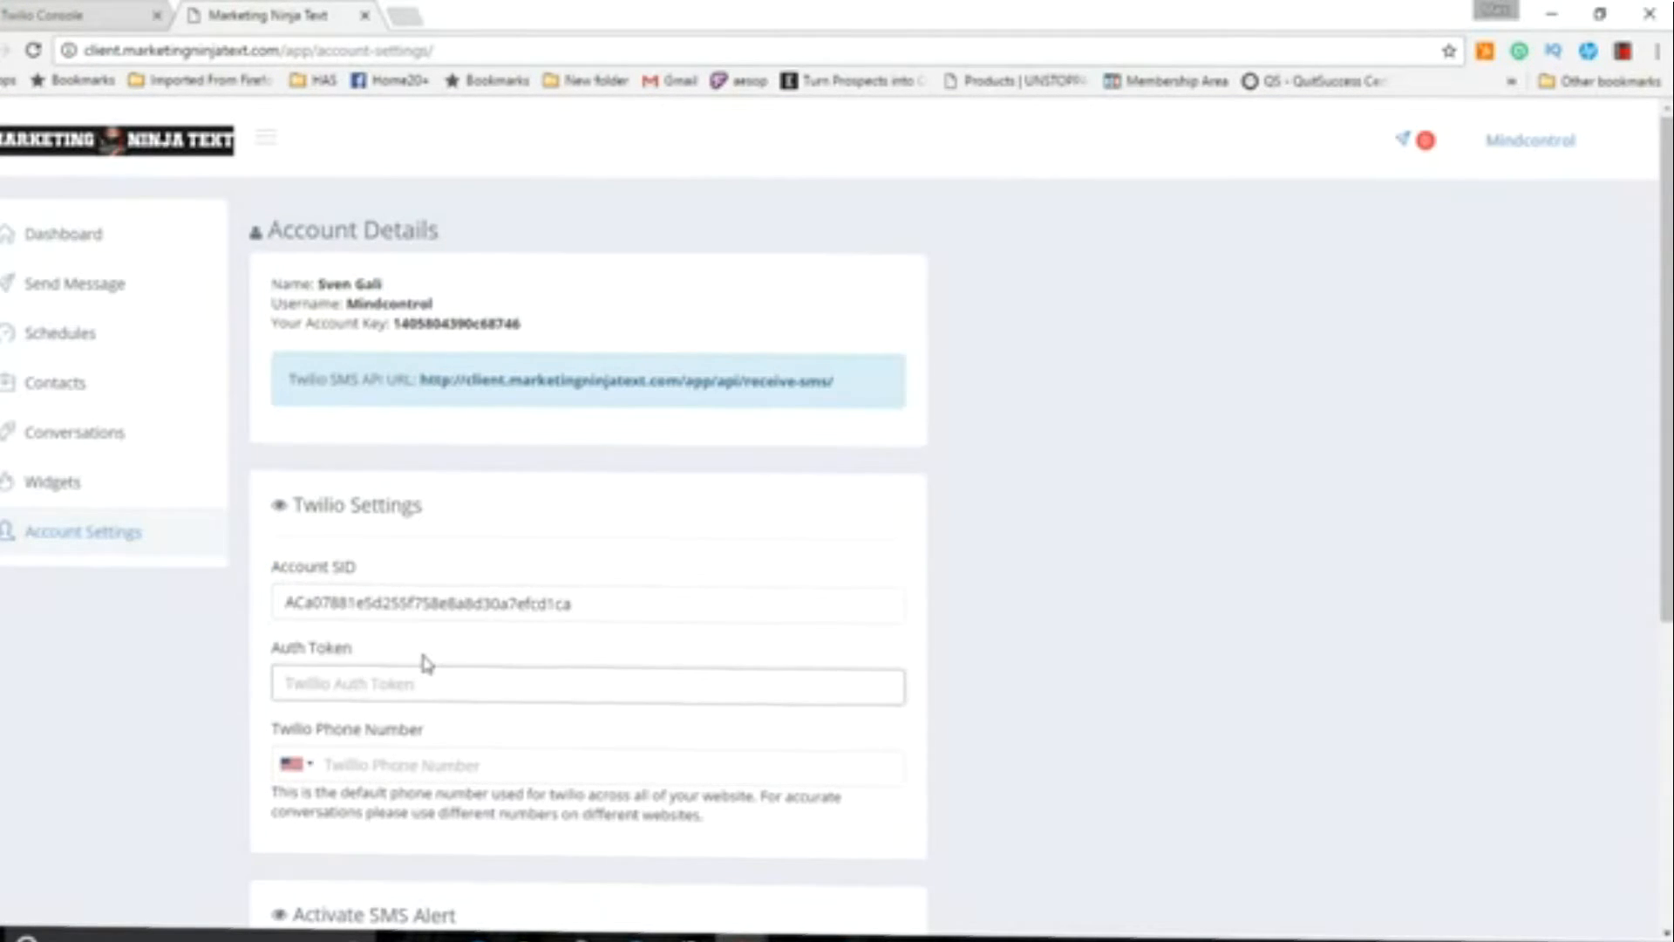
key(ctrl+v)
Enter the newly acquired Twilio number as the default Twilio Phone Number in the Twilio Settings.
scroll(426, 663, down, 1)
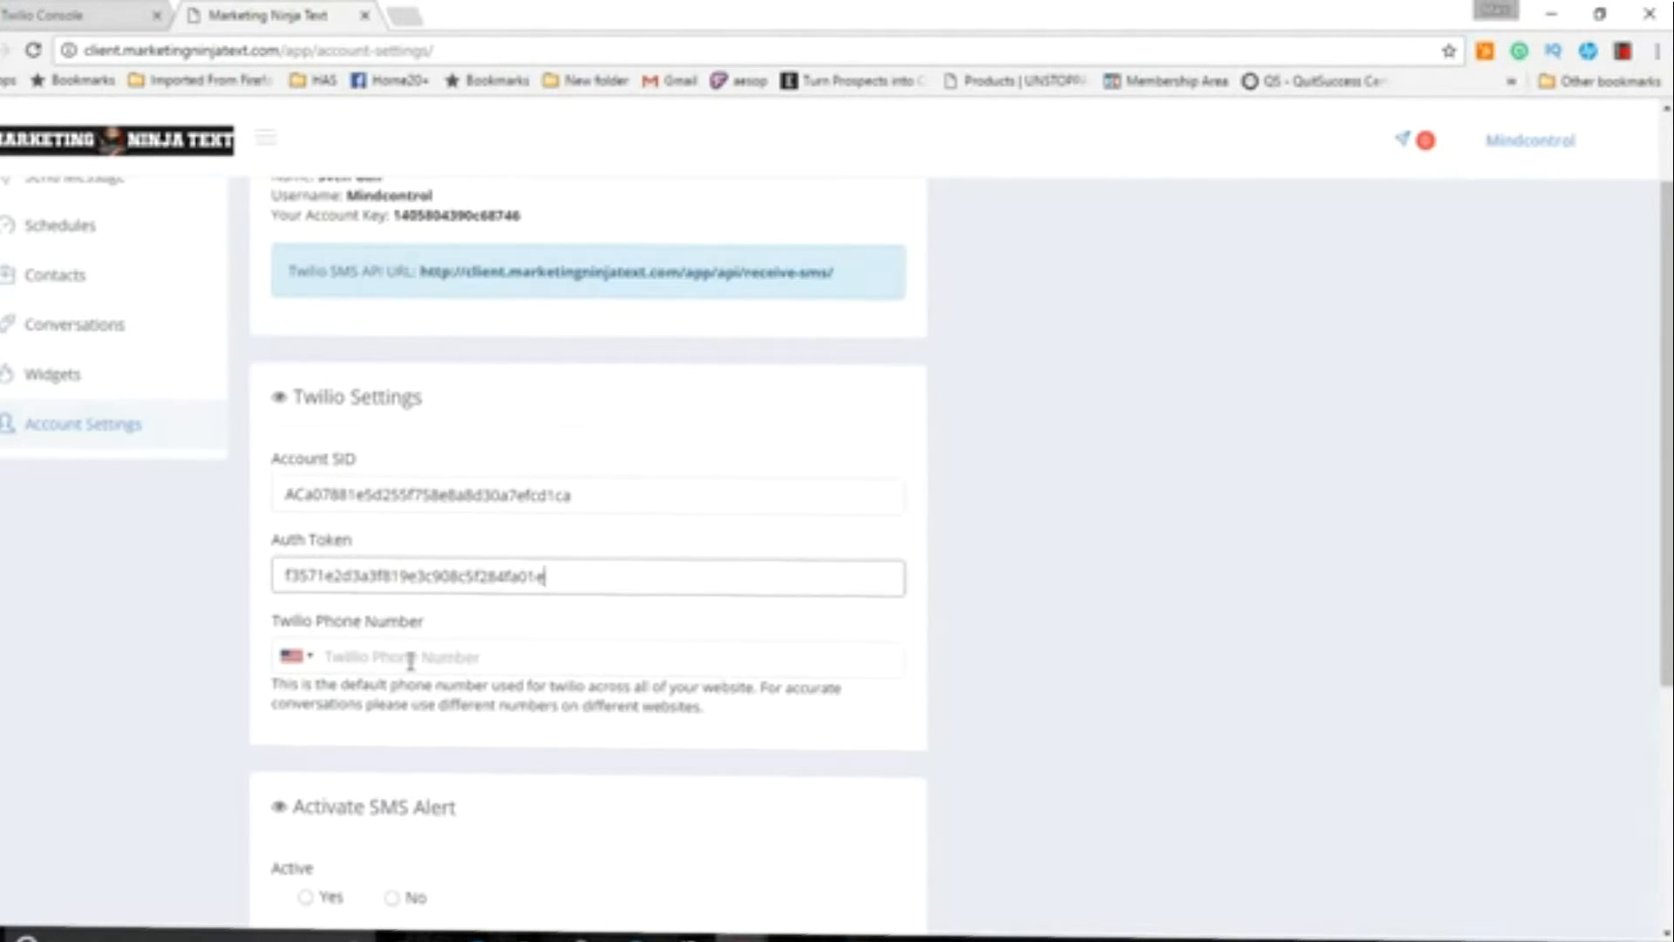
click(411, 660)
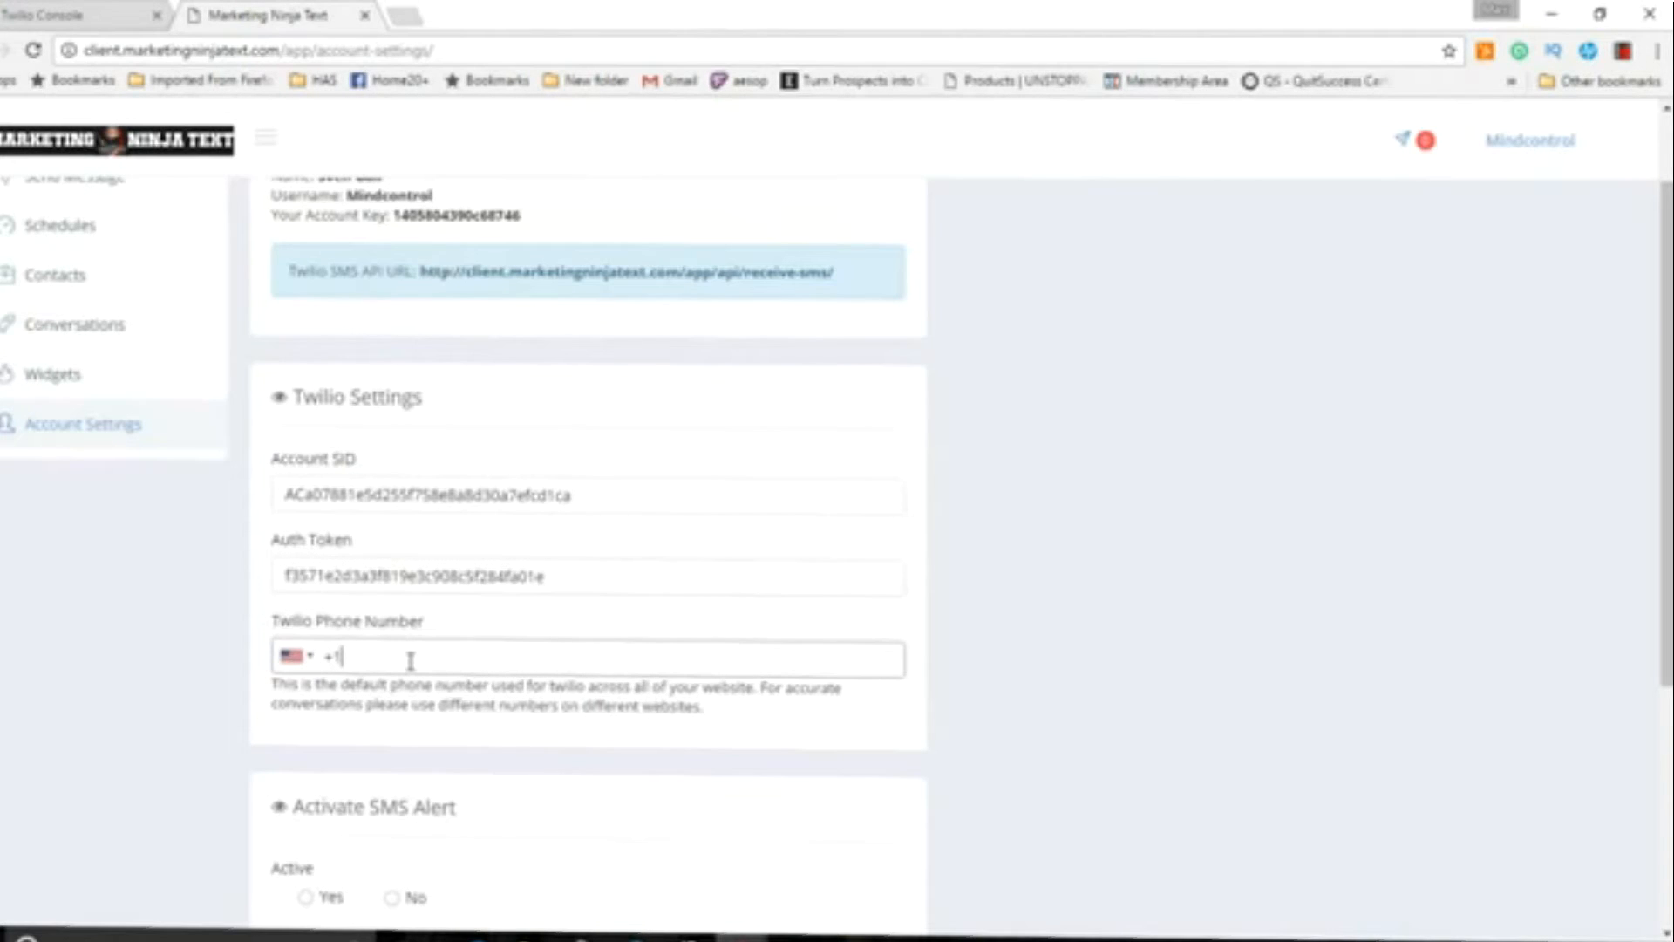
Activate the SMS alert and set its alert type to "Every time i get a new message".
scroll(410, 663, down, 2)
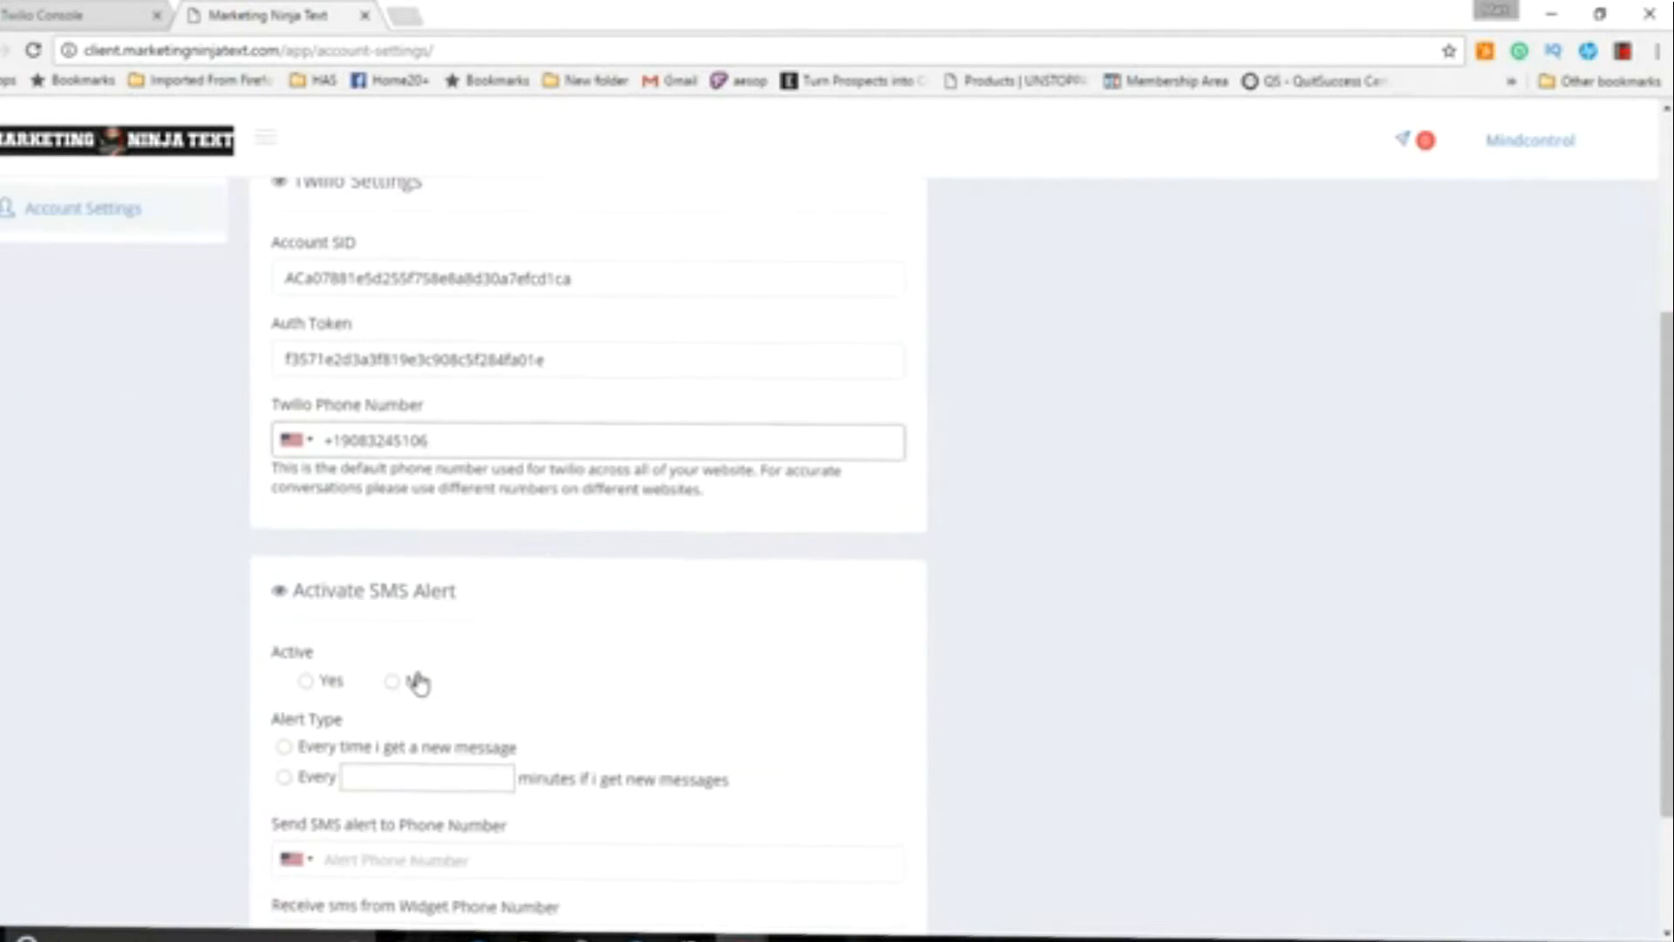
click(307, 682)
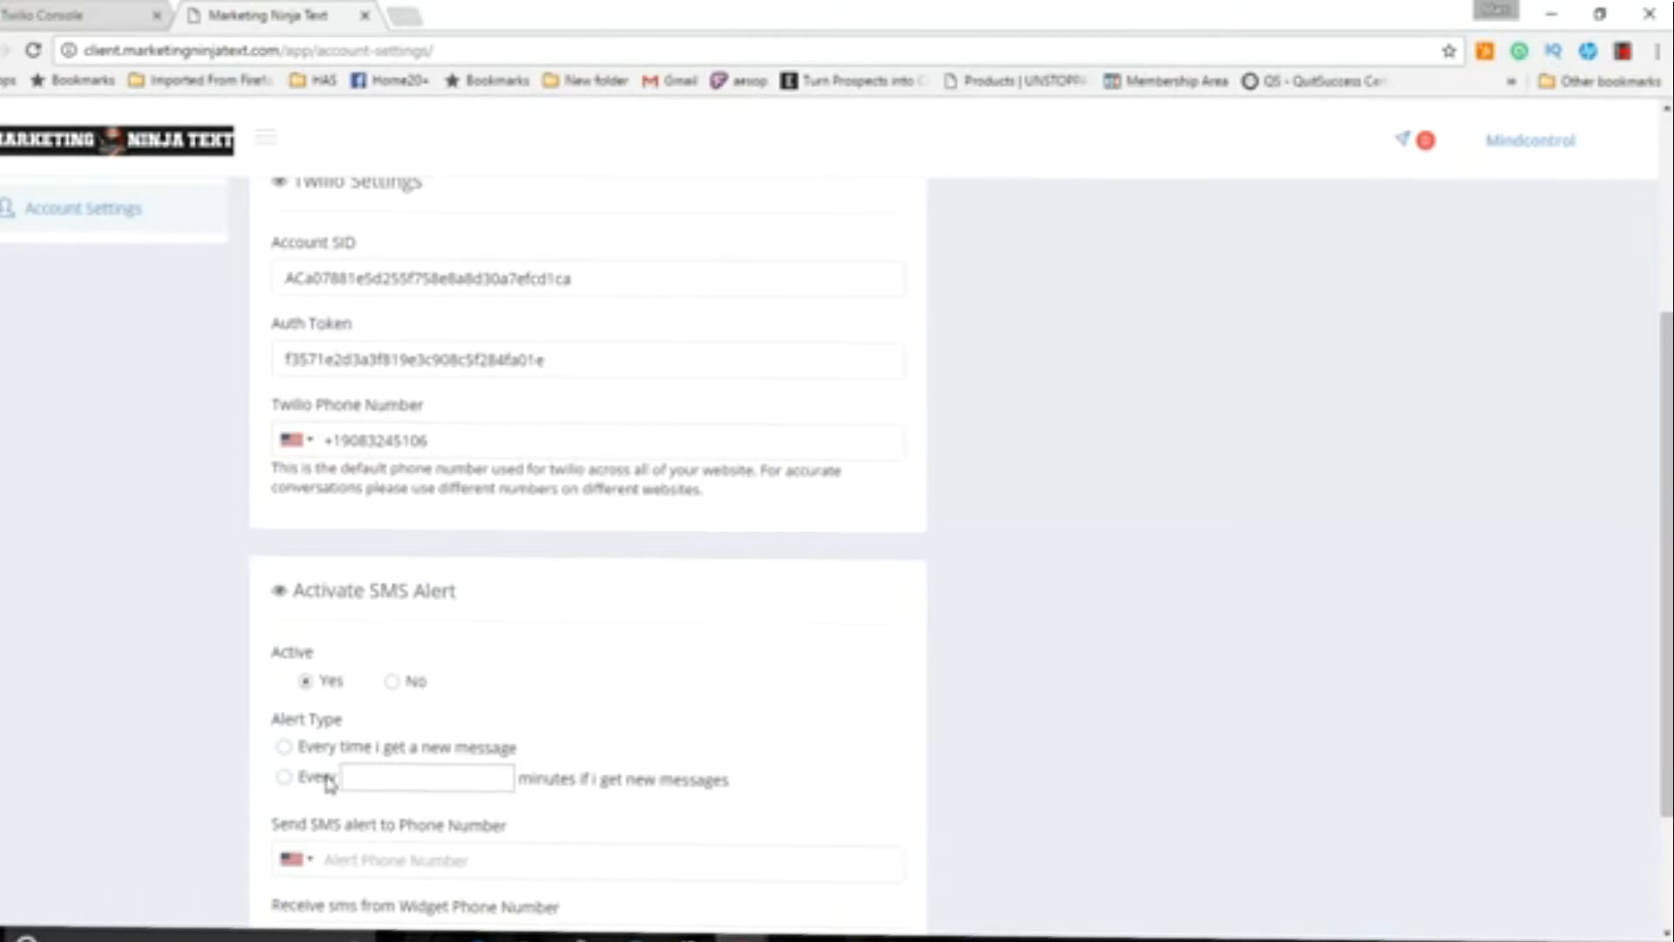
click(284, 749)
Enter the recipient's phone number for SMS alerts and save the account settings.
scroll(630, 692, down, 2)
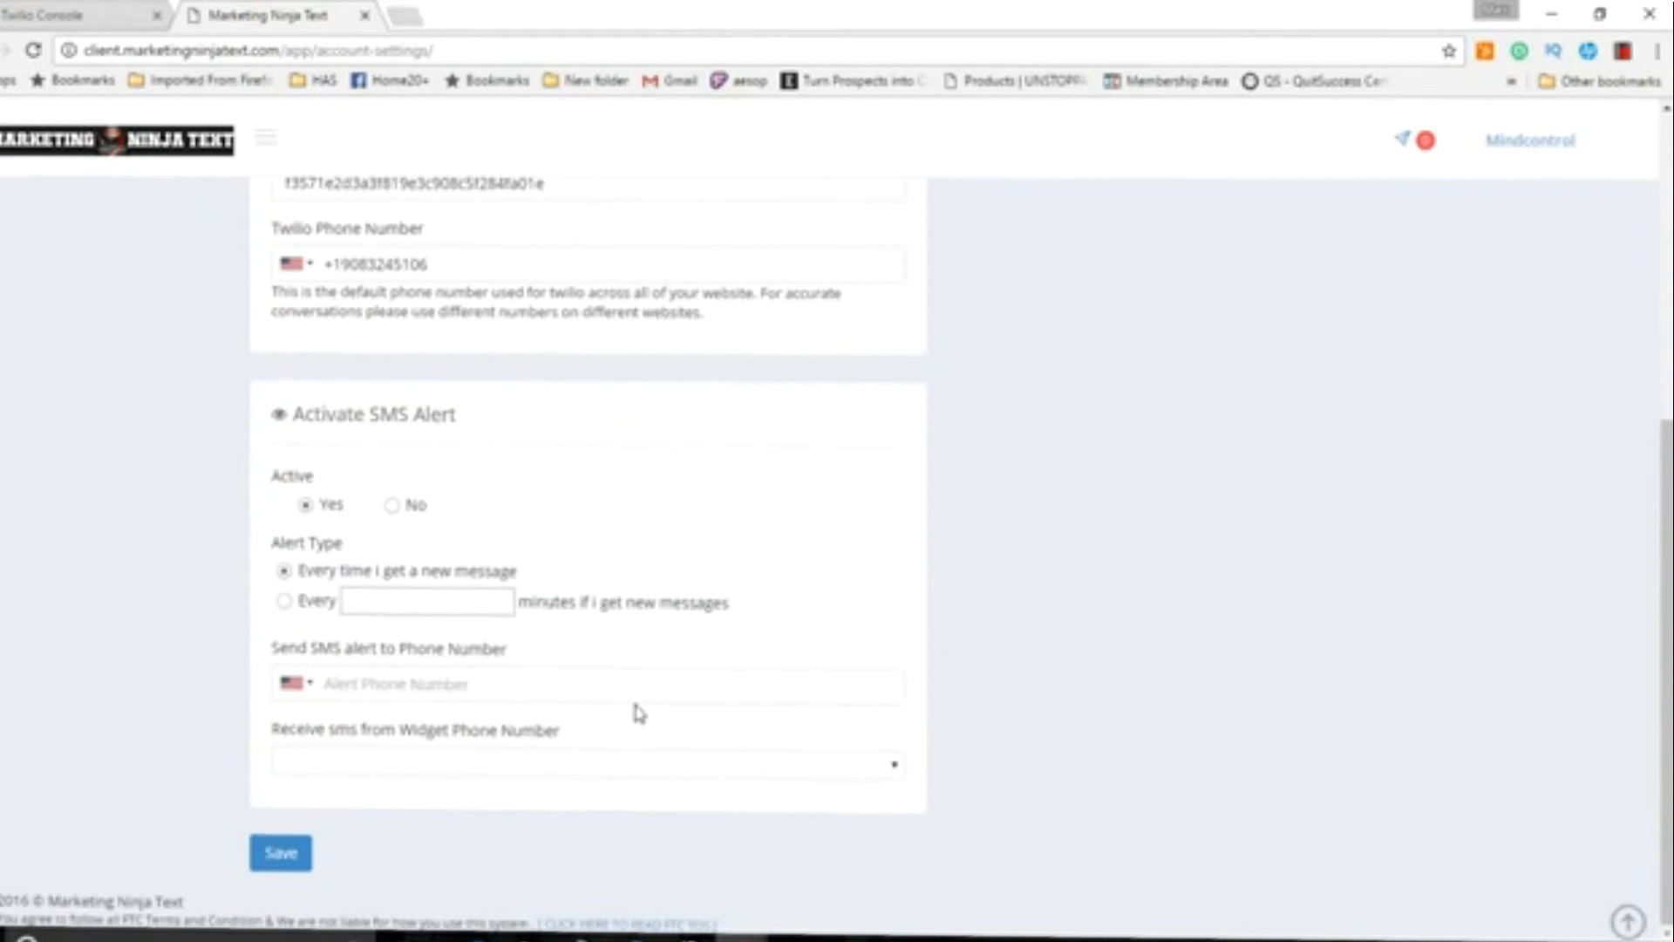
click(369, 688)
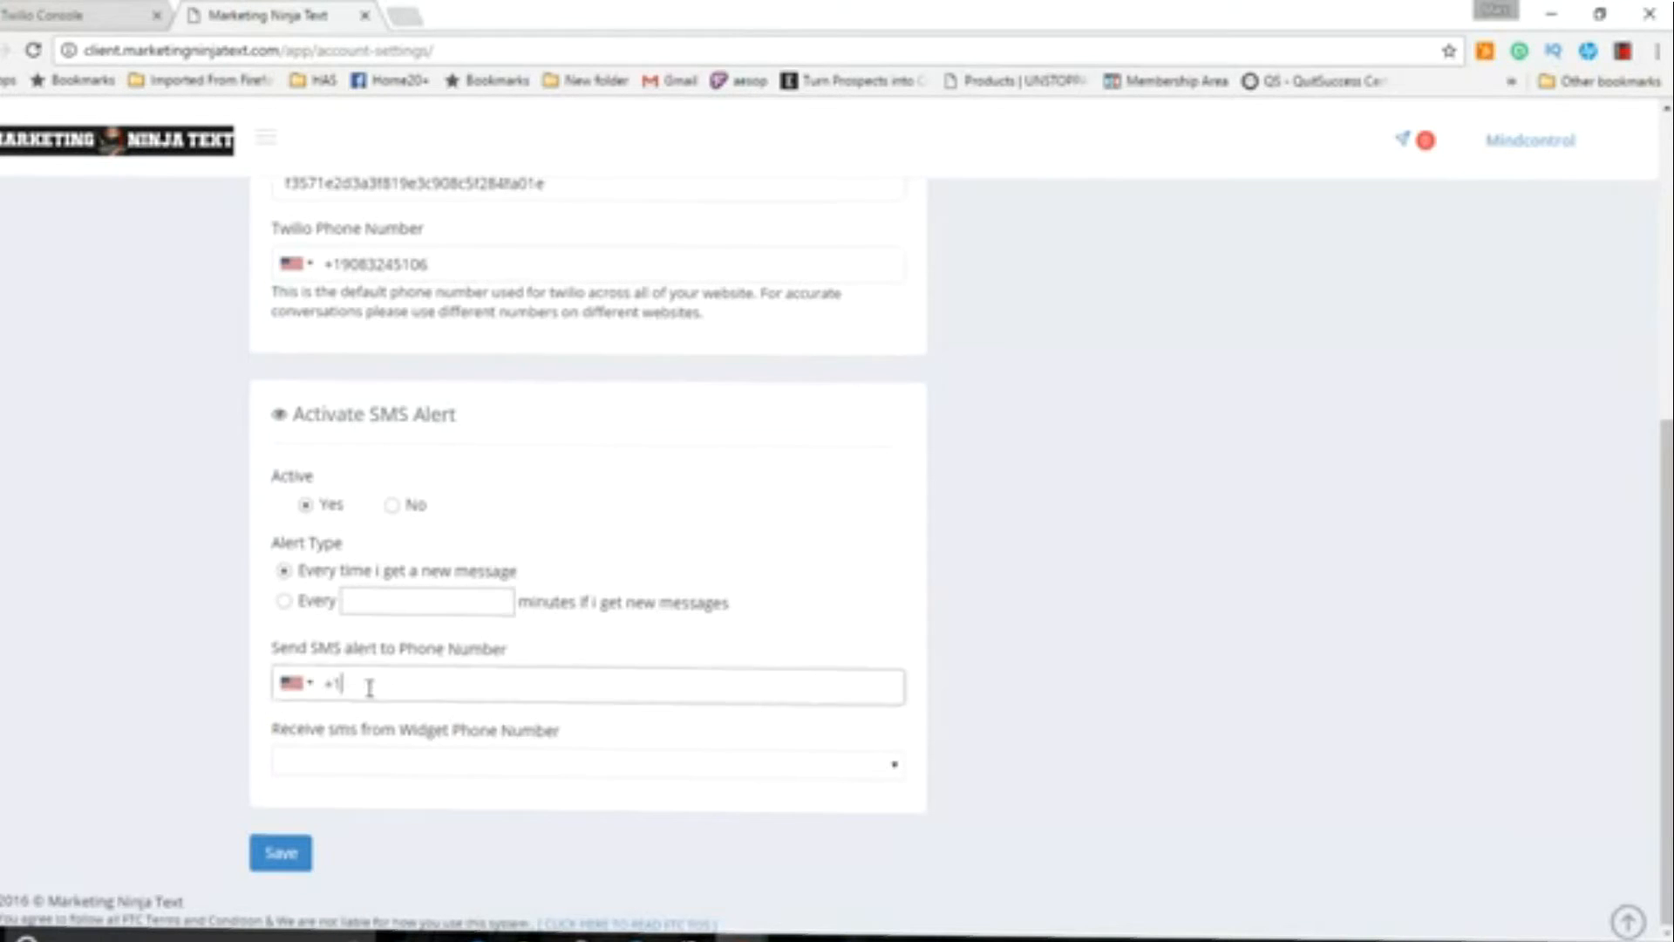
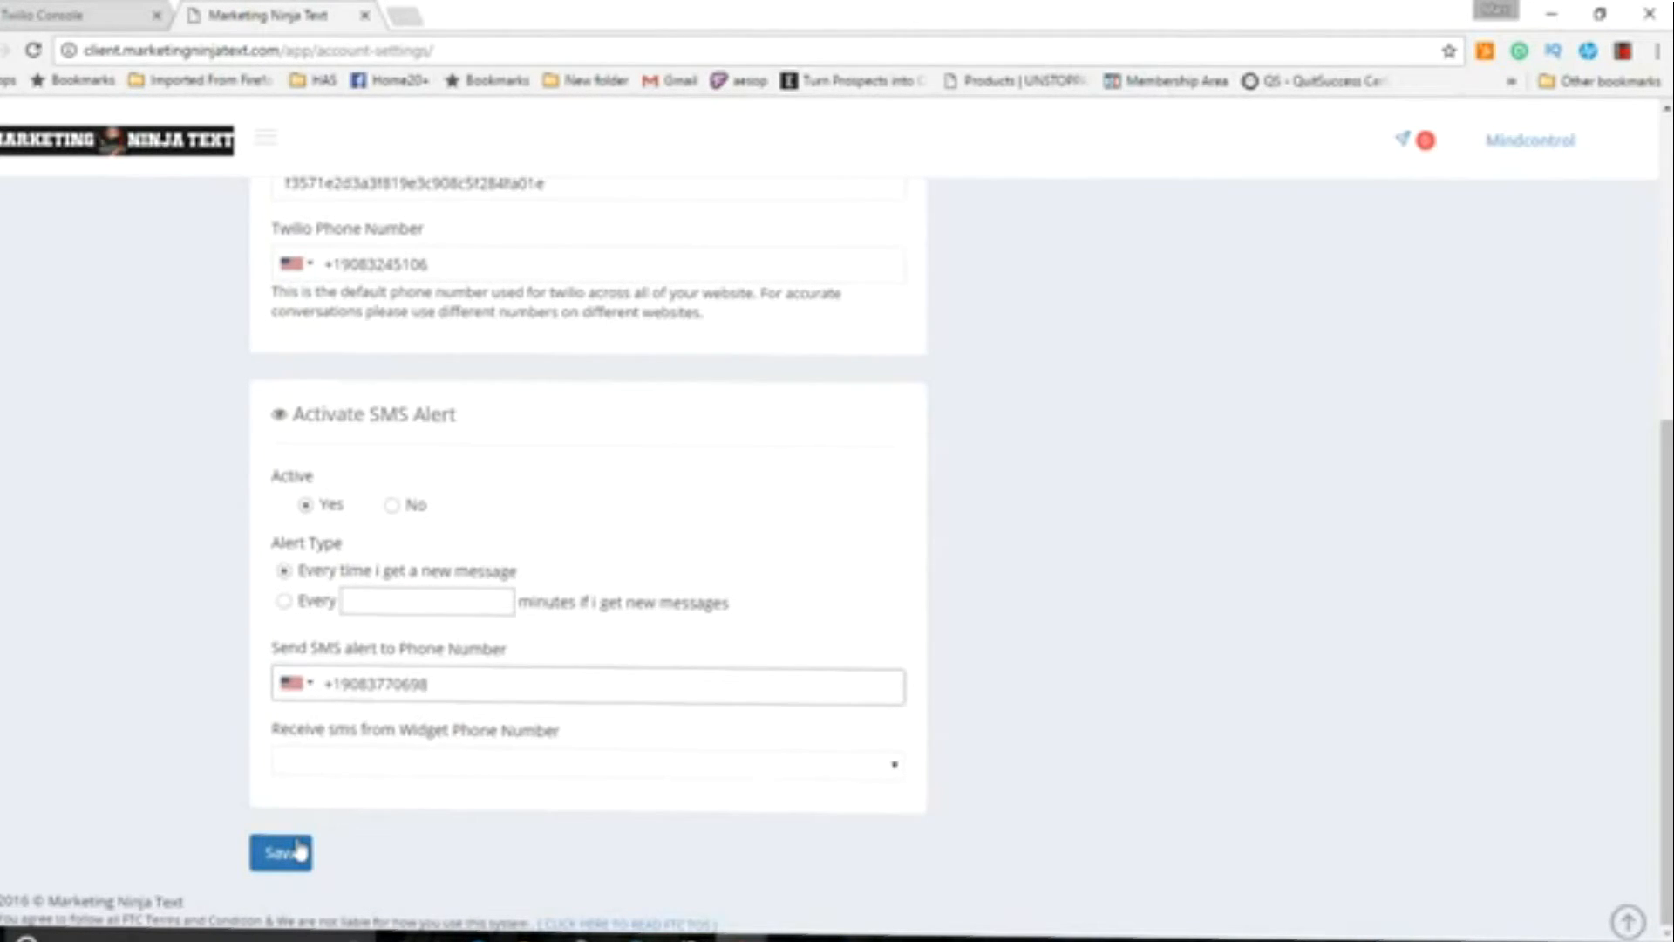
click(298, 850)
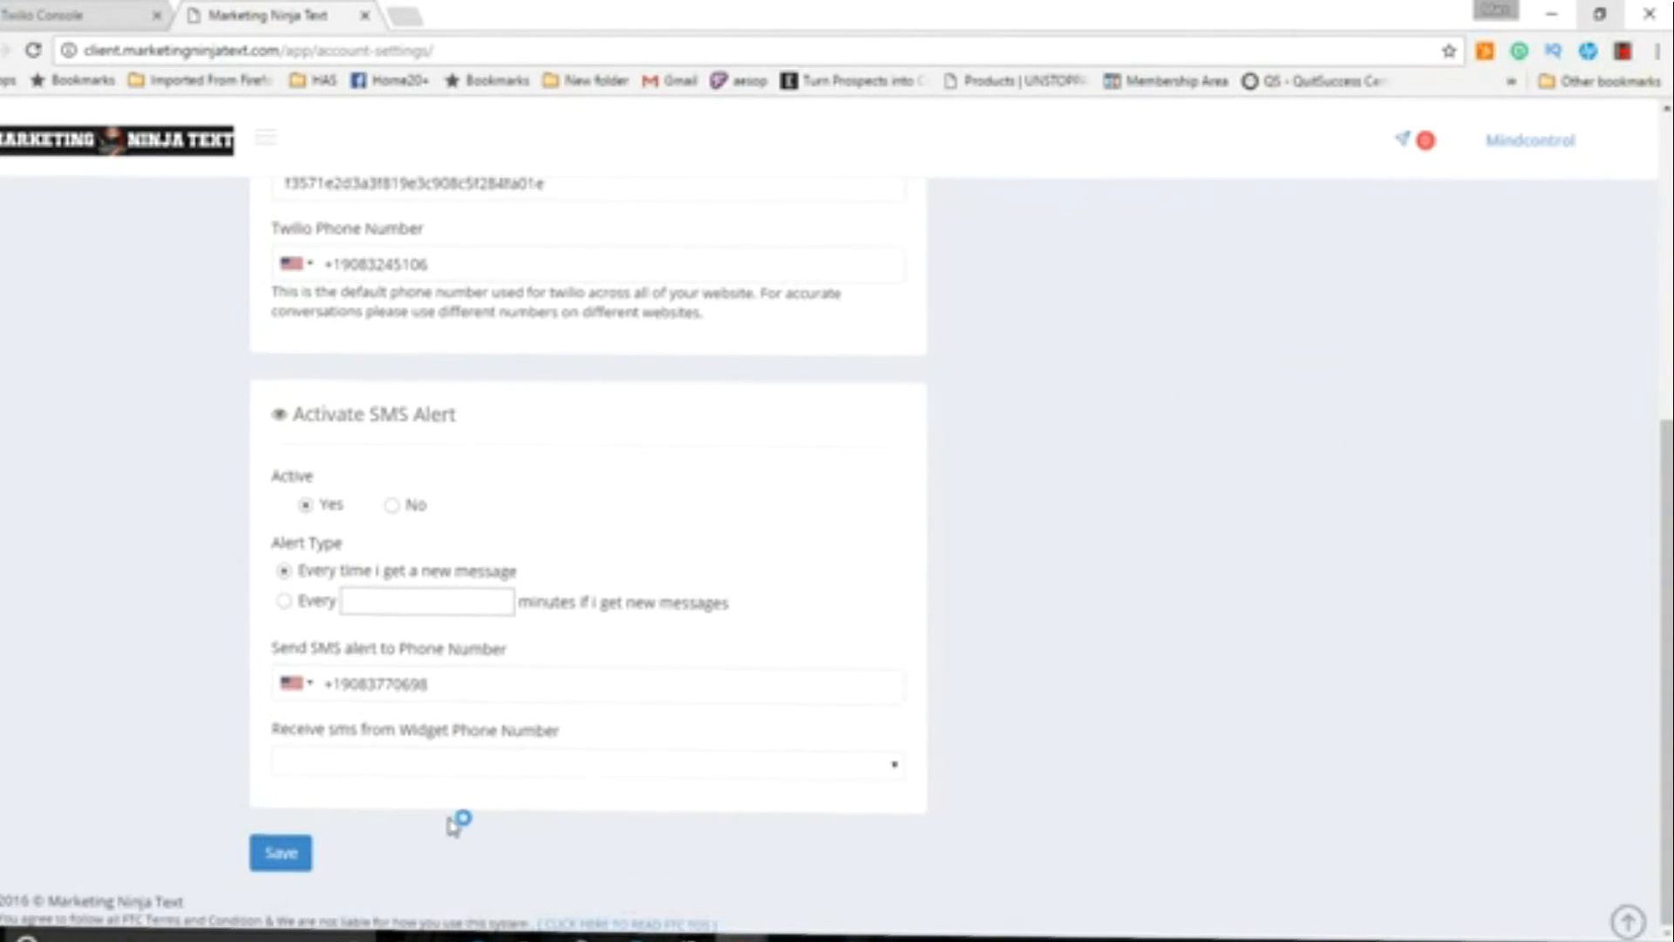
Check the widget phone number choices for receiving SMS, and open Twilio Settings from the Widgets page to review the SMS alert options.
click(317, 764)
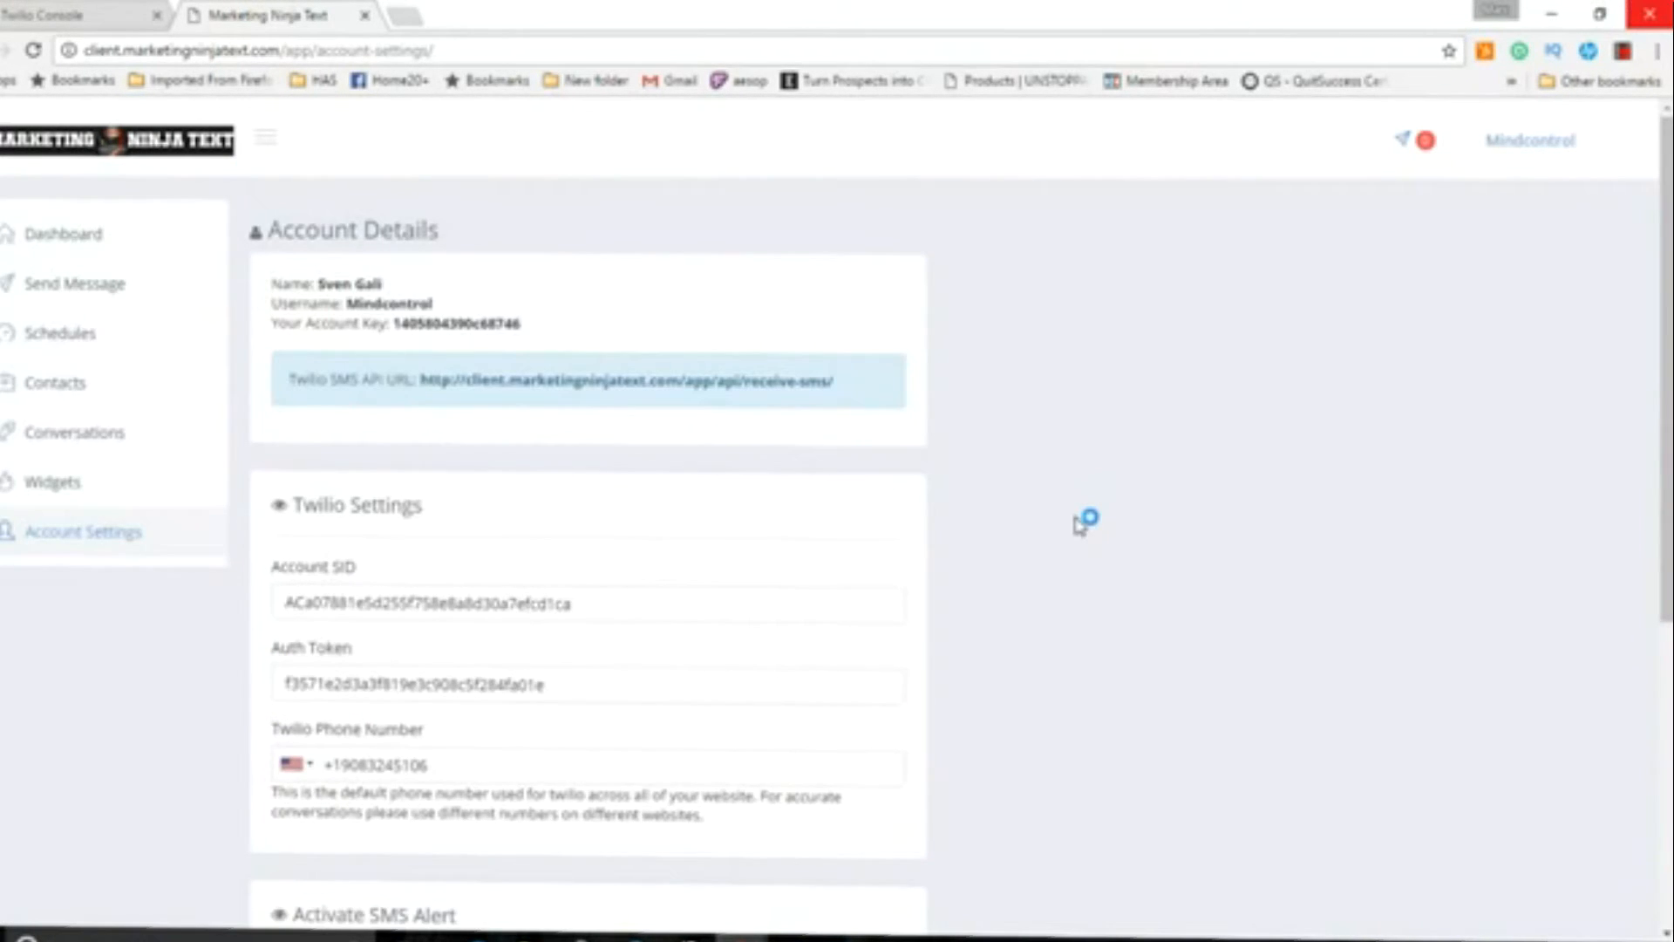
click(50, 494)
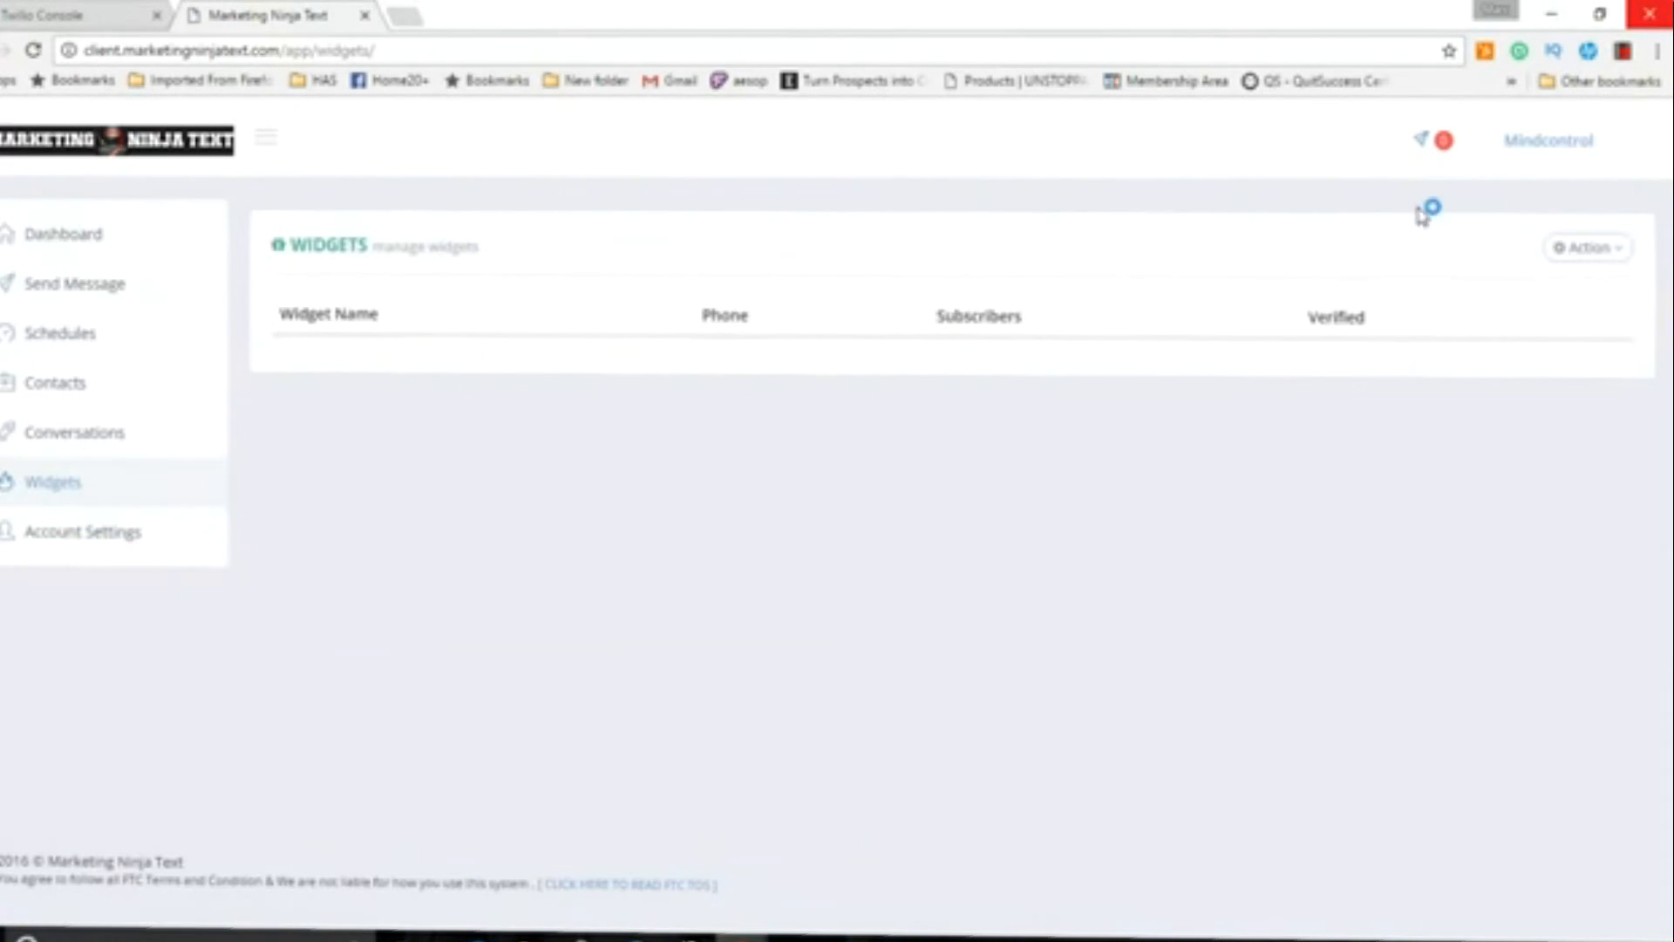
click(1615, 255)
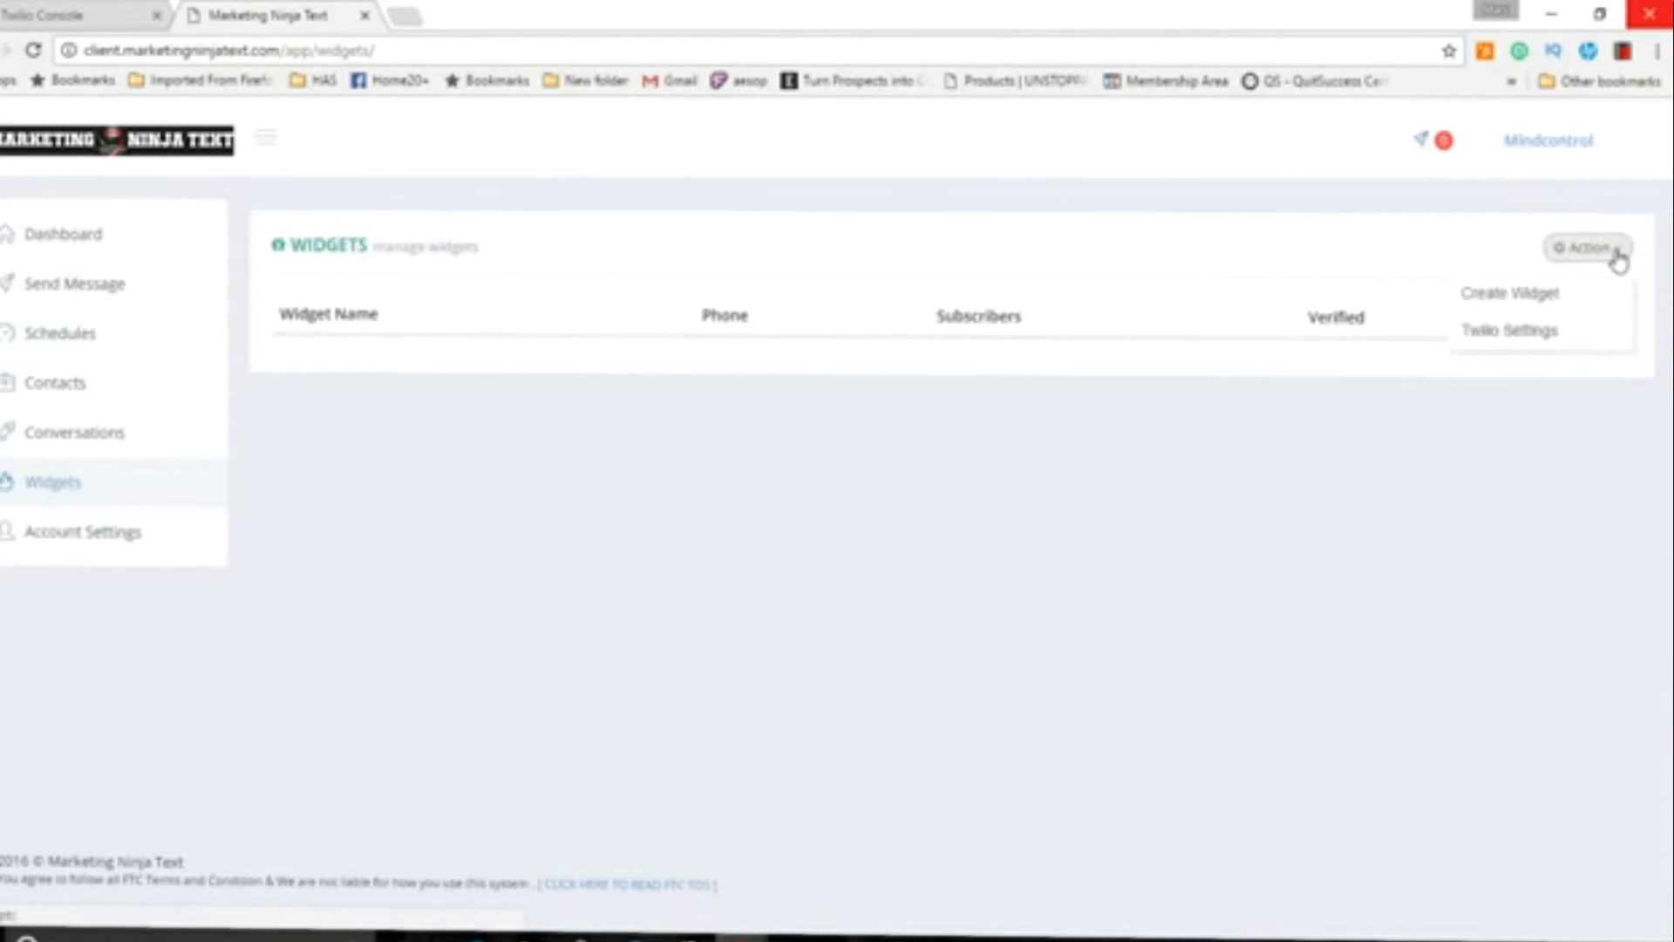
click(1534, 341)
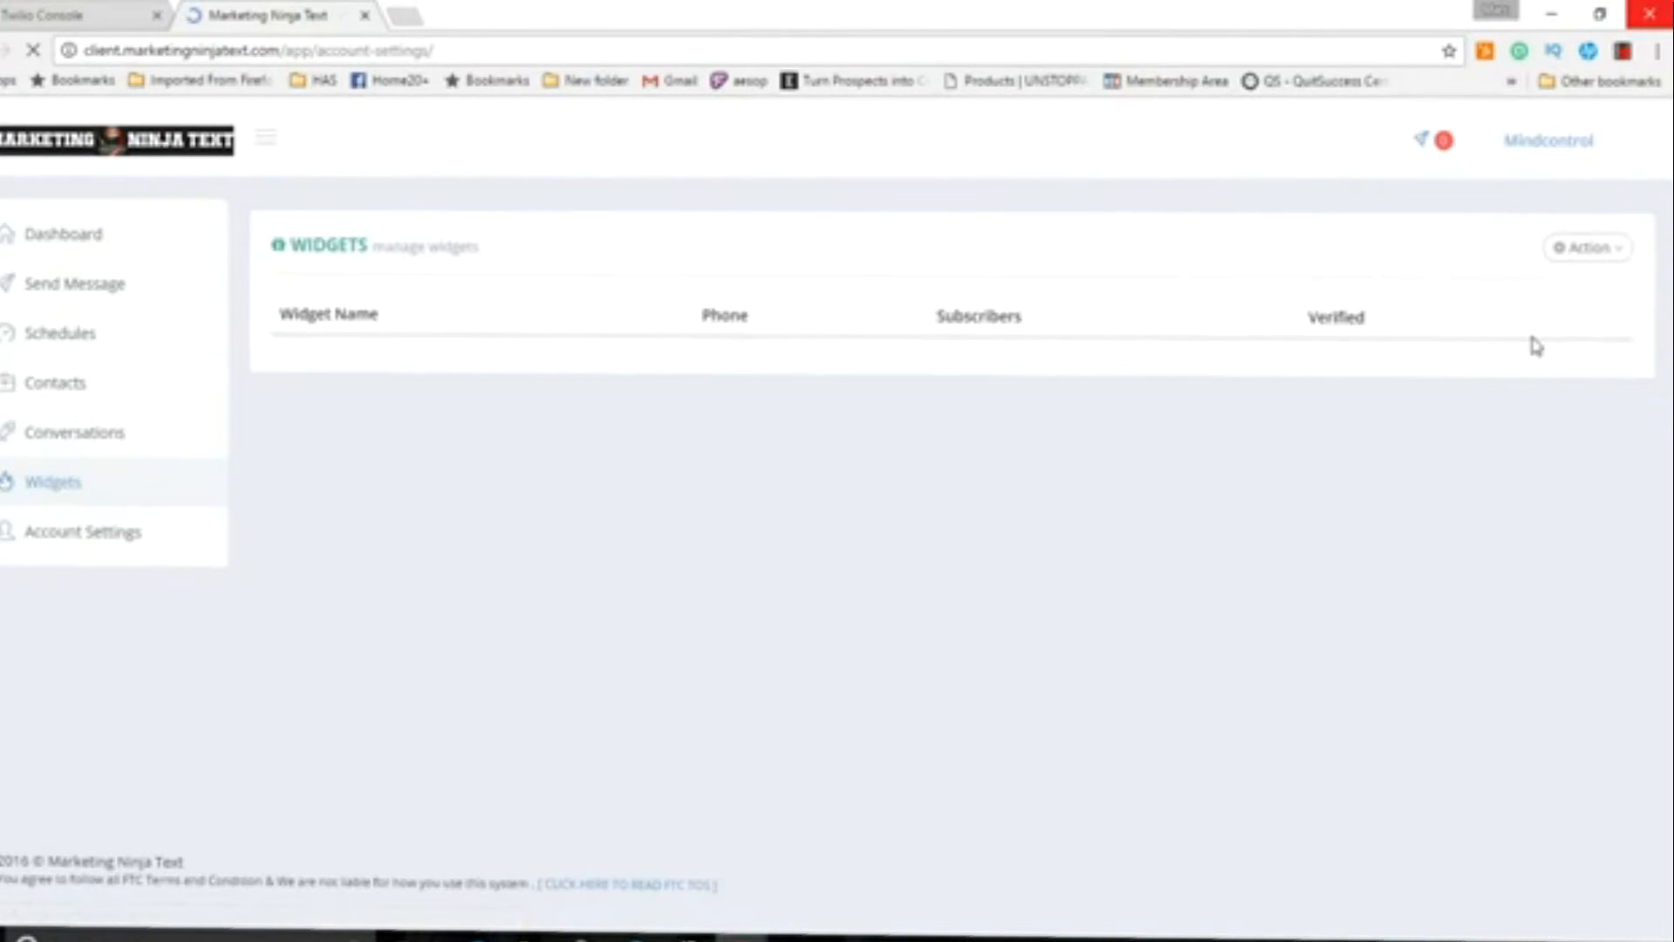
scroll(864, 606, down, 5)
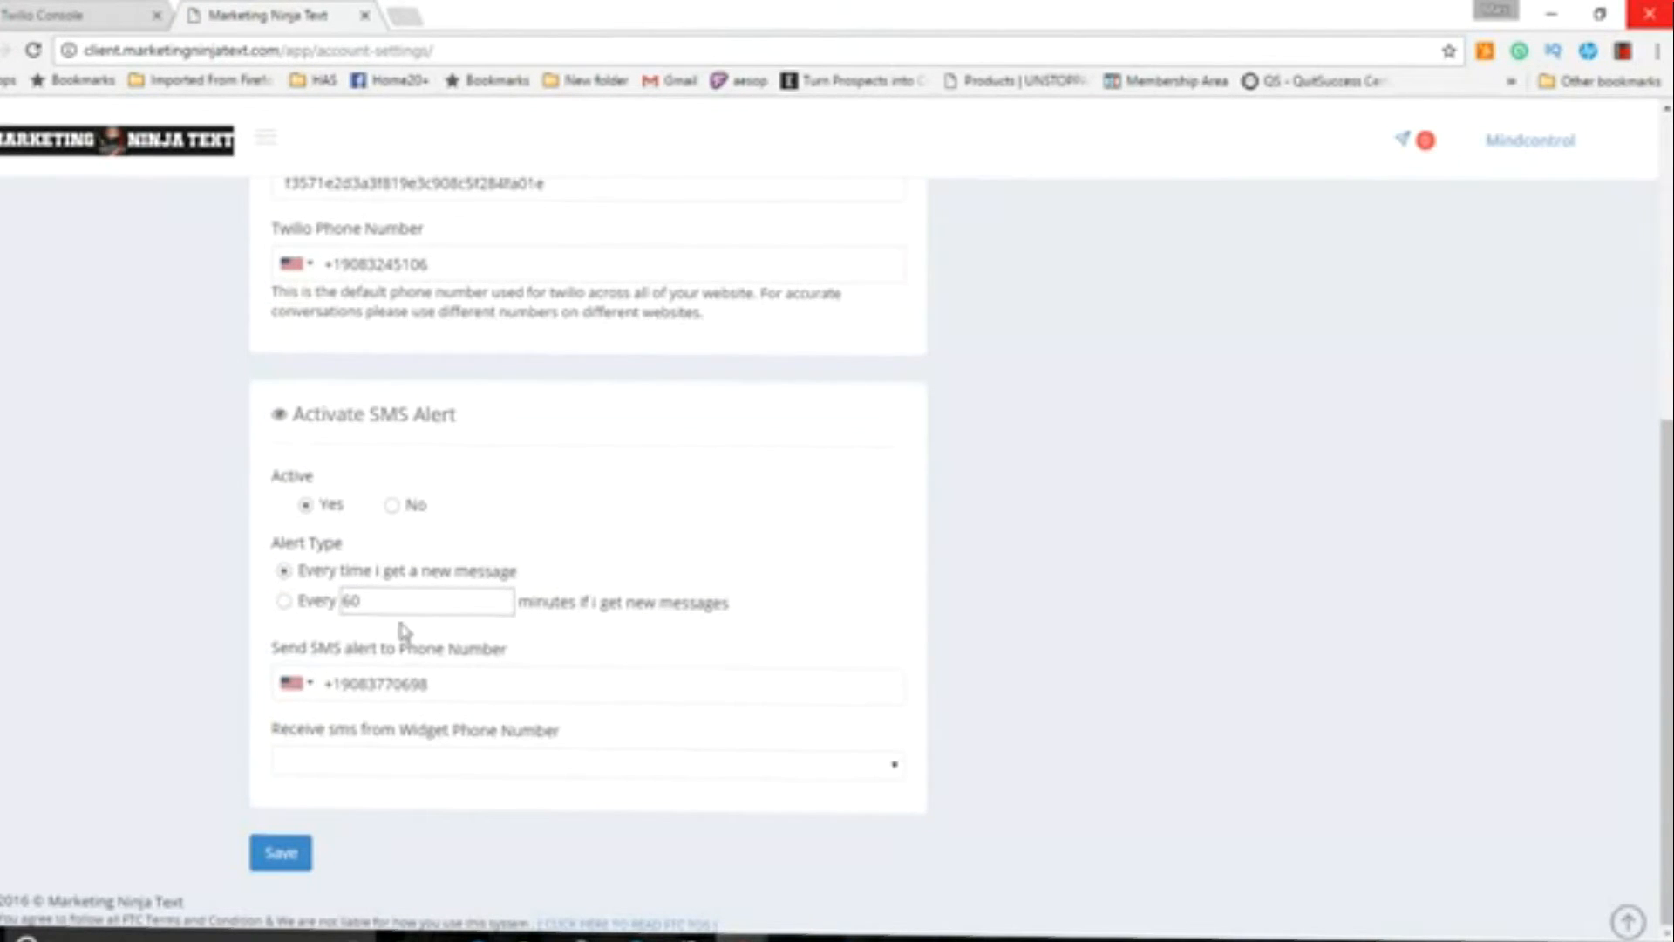
Open the form for creating a new widget from the Widgets page.
click(1532, 142)
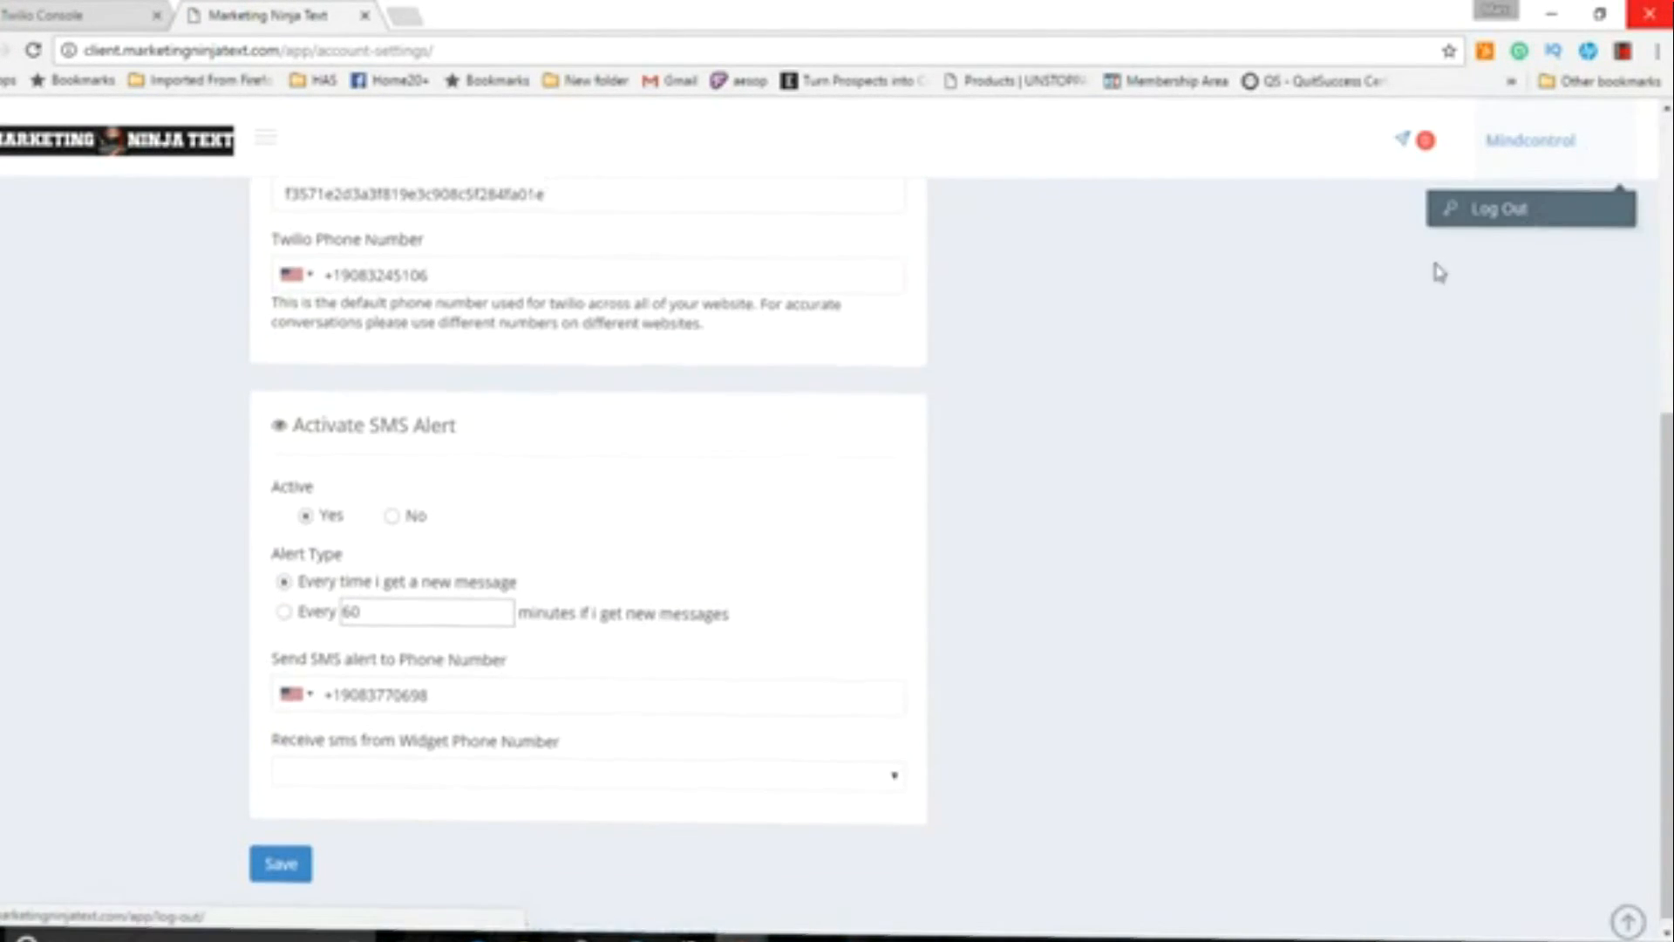
scroll(1435, 270, up, 5)
click(84, 491)
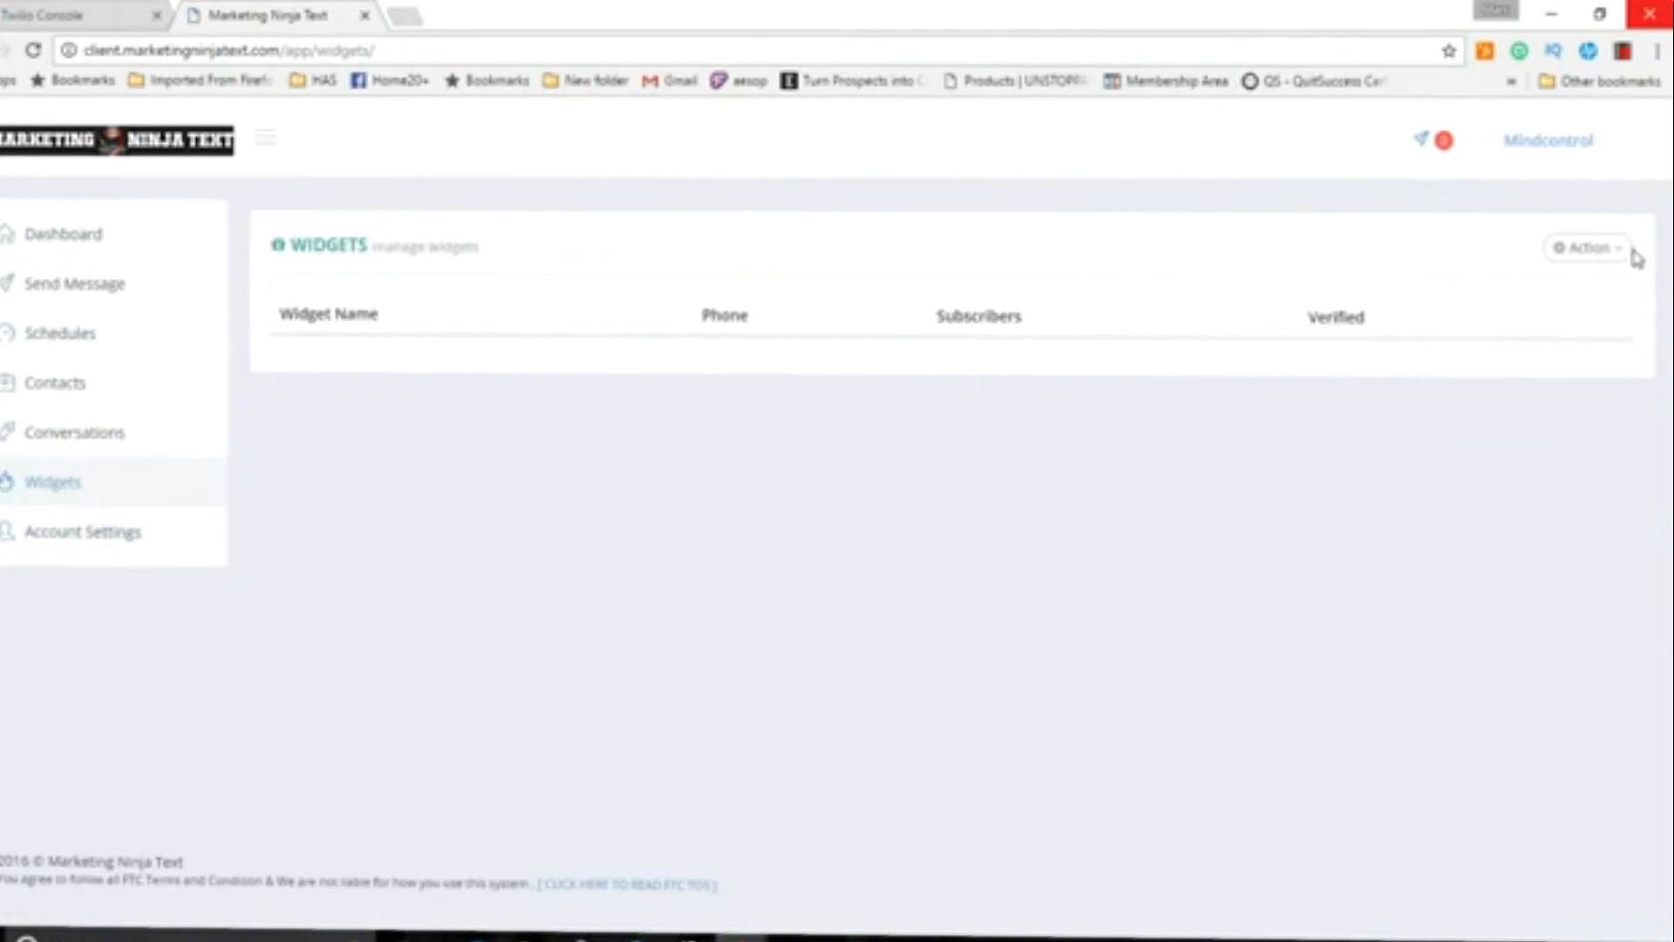
click(1612, 251)
click(1518, 297)
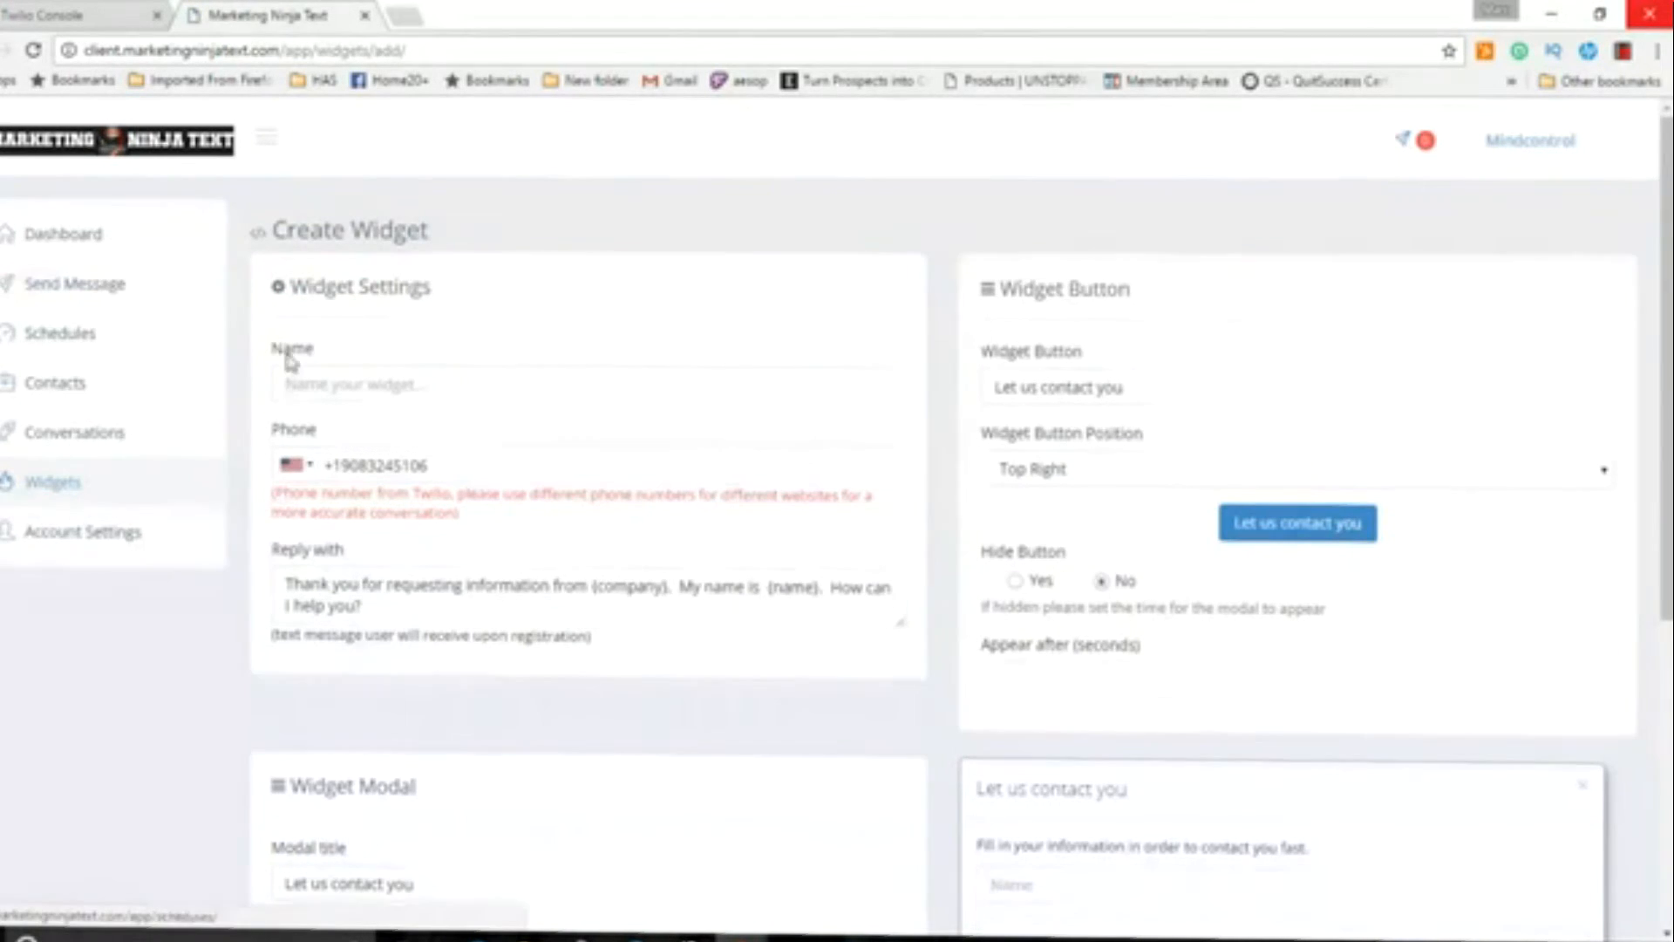
Name the new widget "Mindcontrol".
click(322, 390)
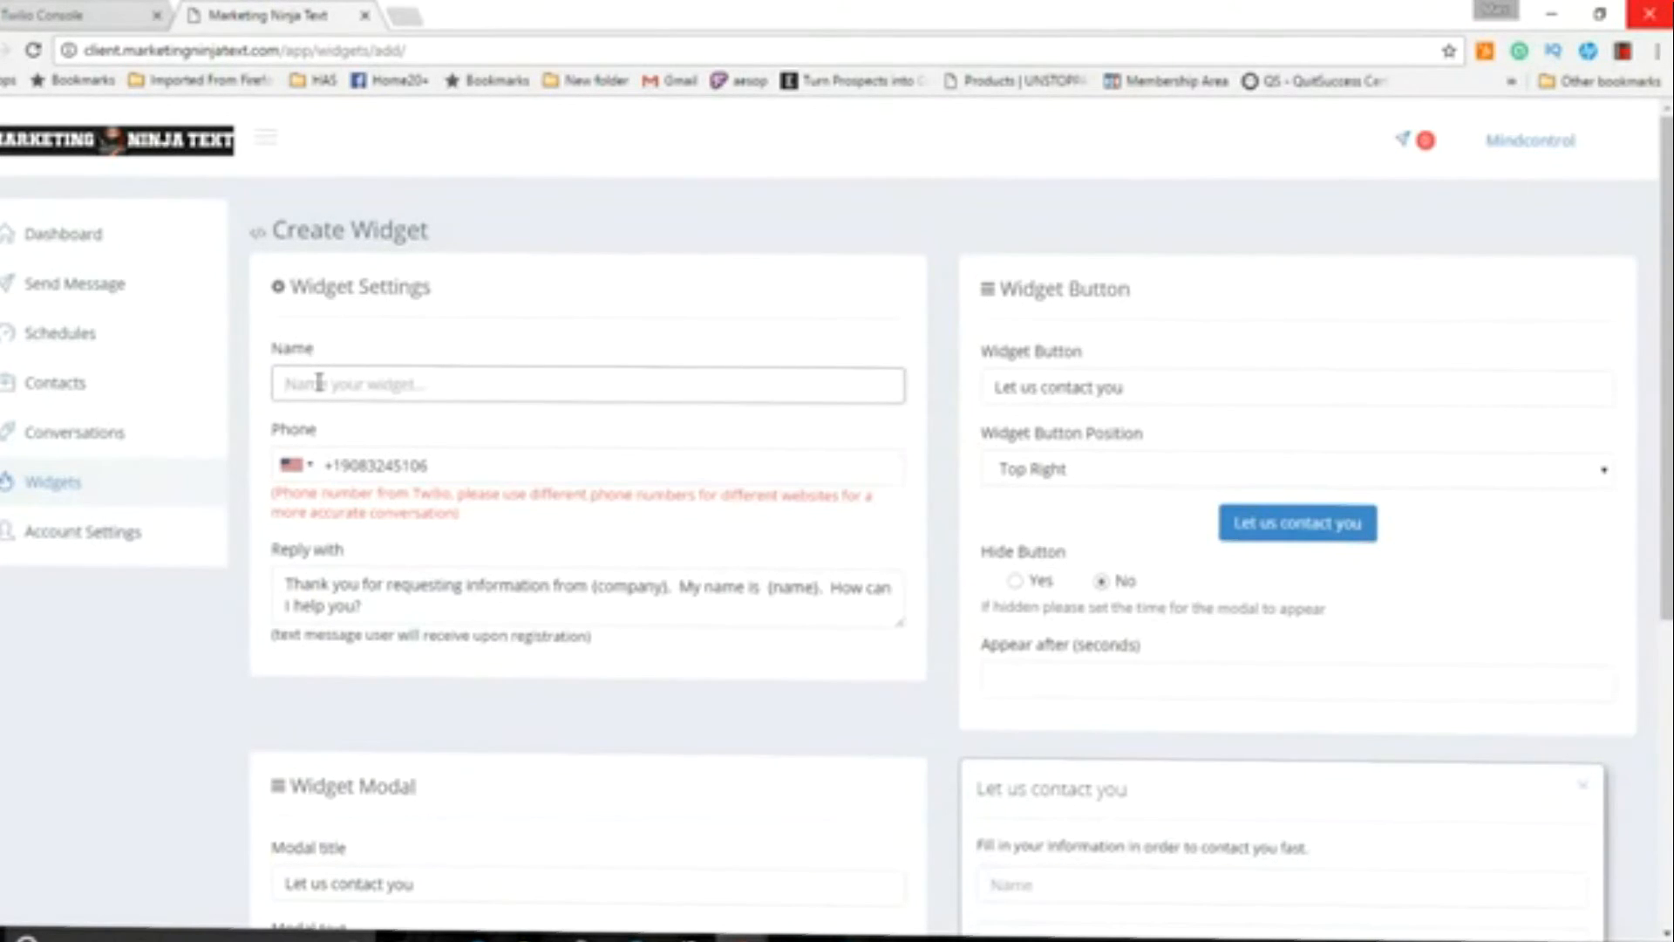
text(Mindcontrol)
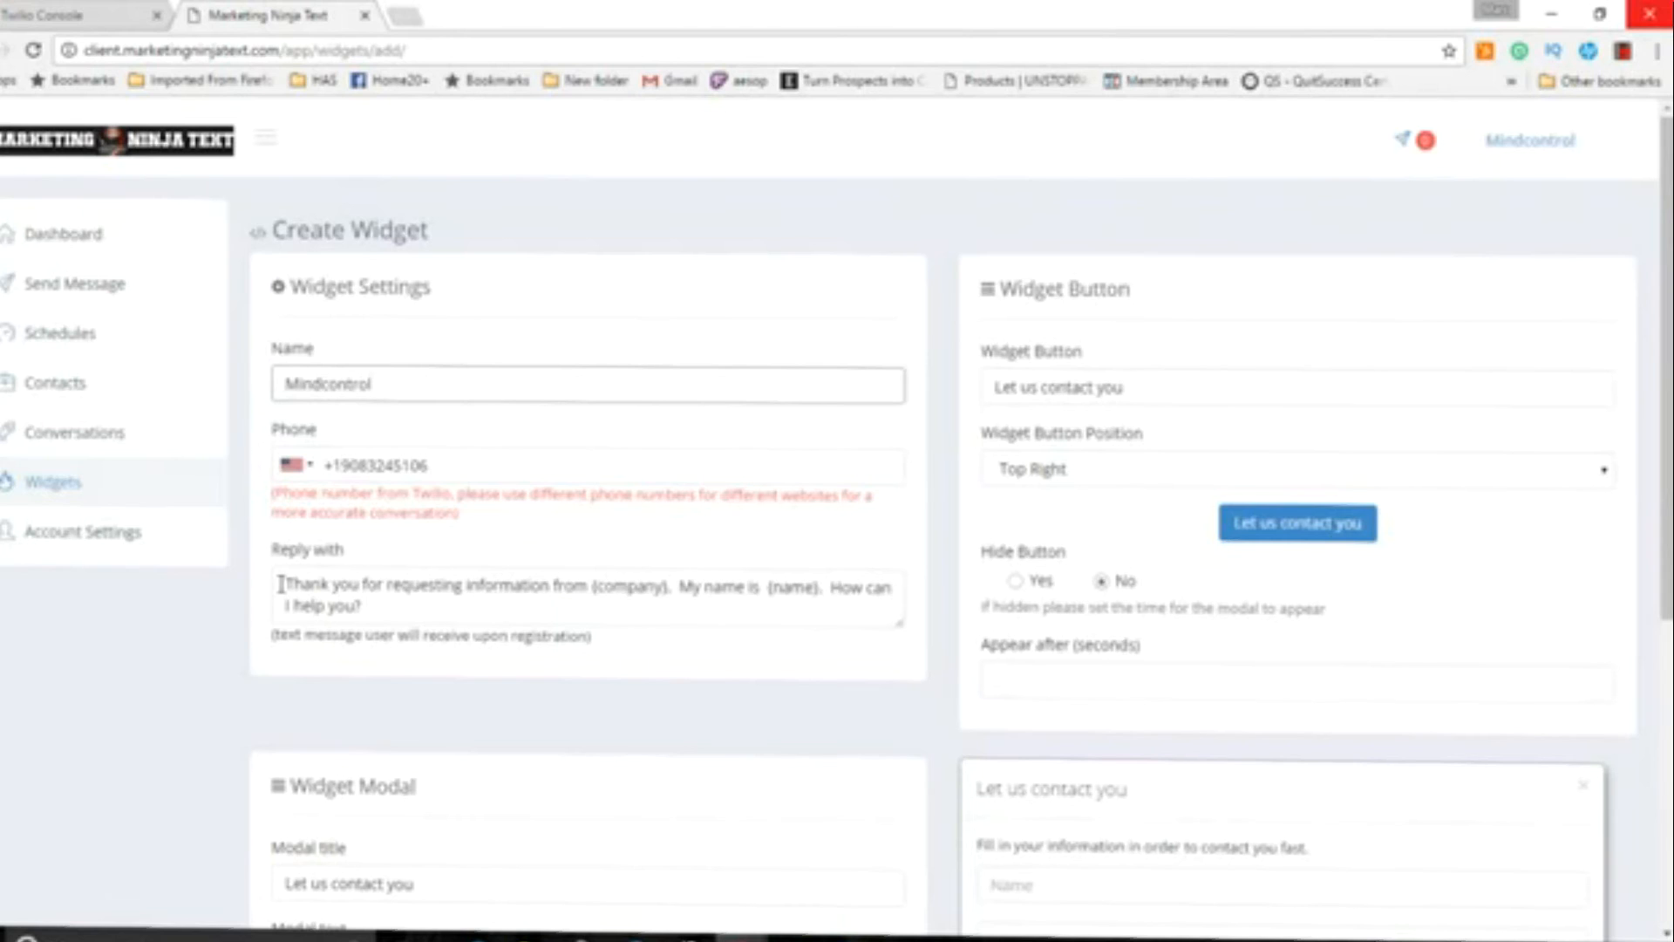
In the widget's reply message, replace the company placeholder with "Mindcontrol Hypnosis" and the name placeholder with the sender's full name.
drag(590, 586, 665, 586)
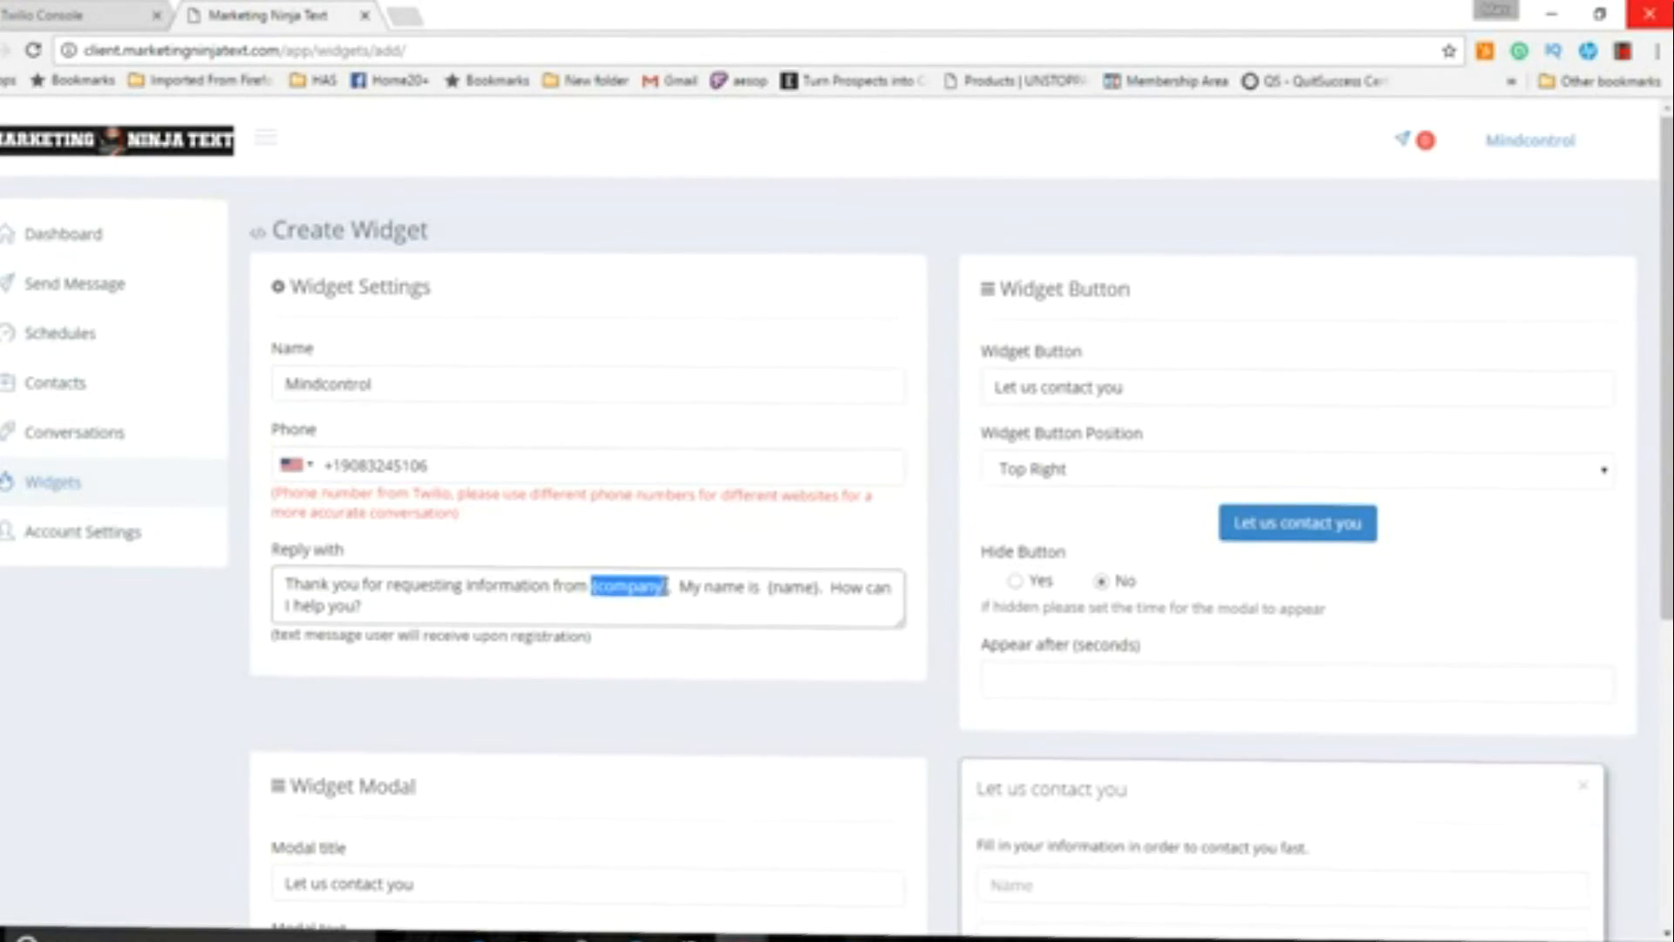
text(Mindco)
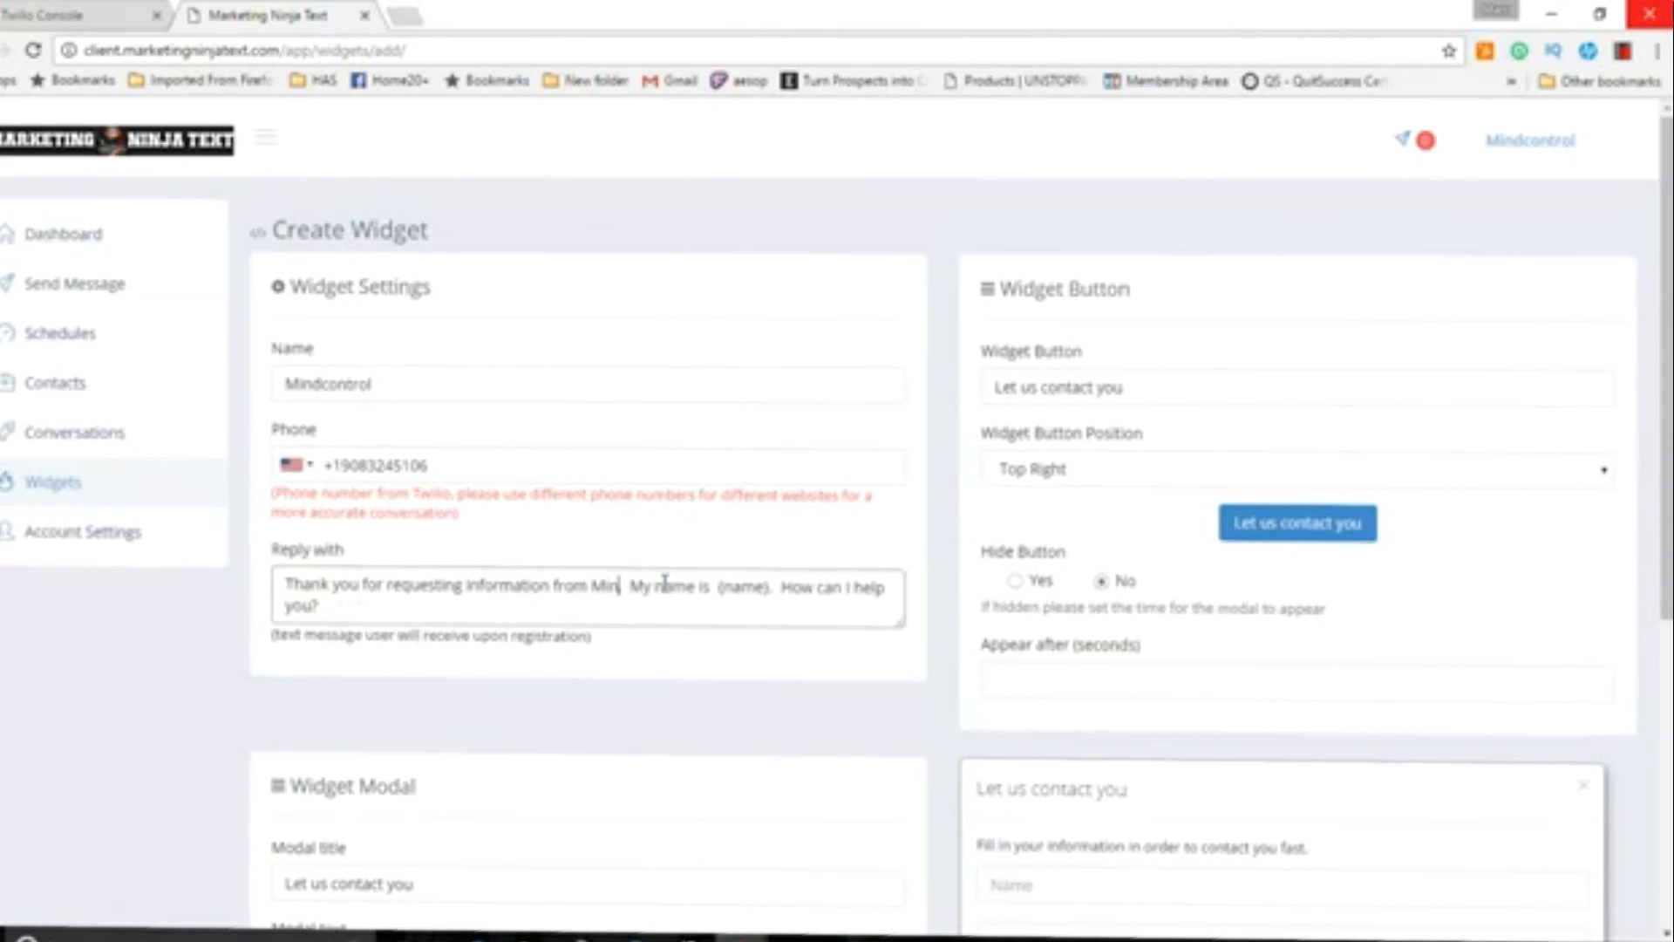
text(rntrol)
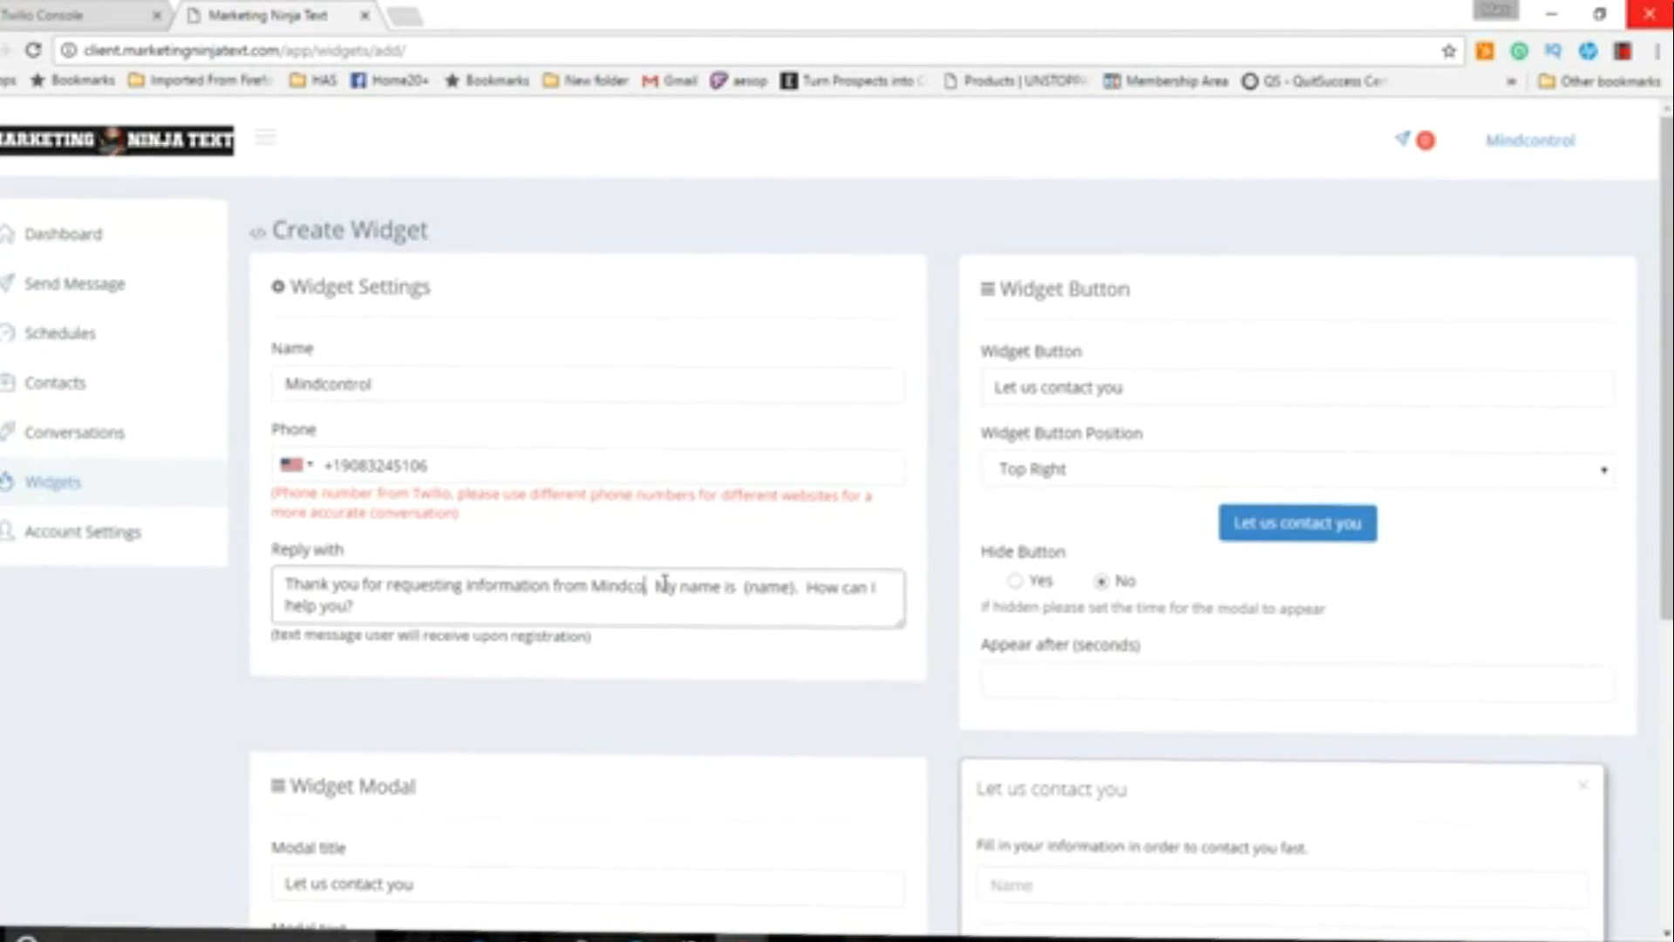
text( Hypnosi)
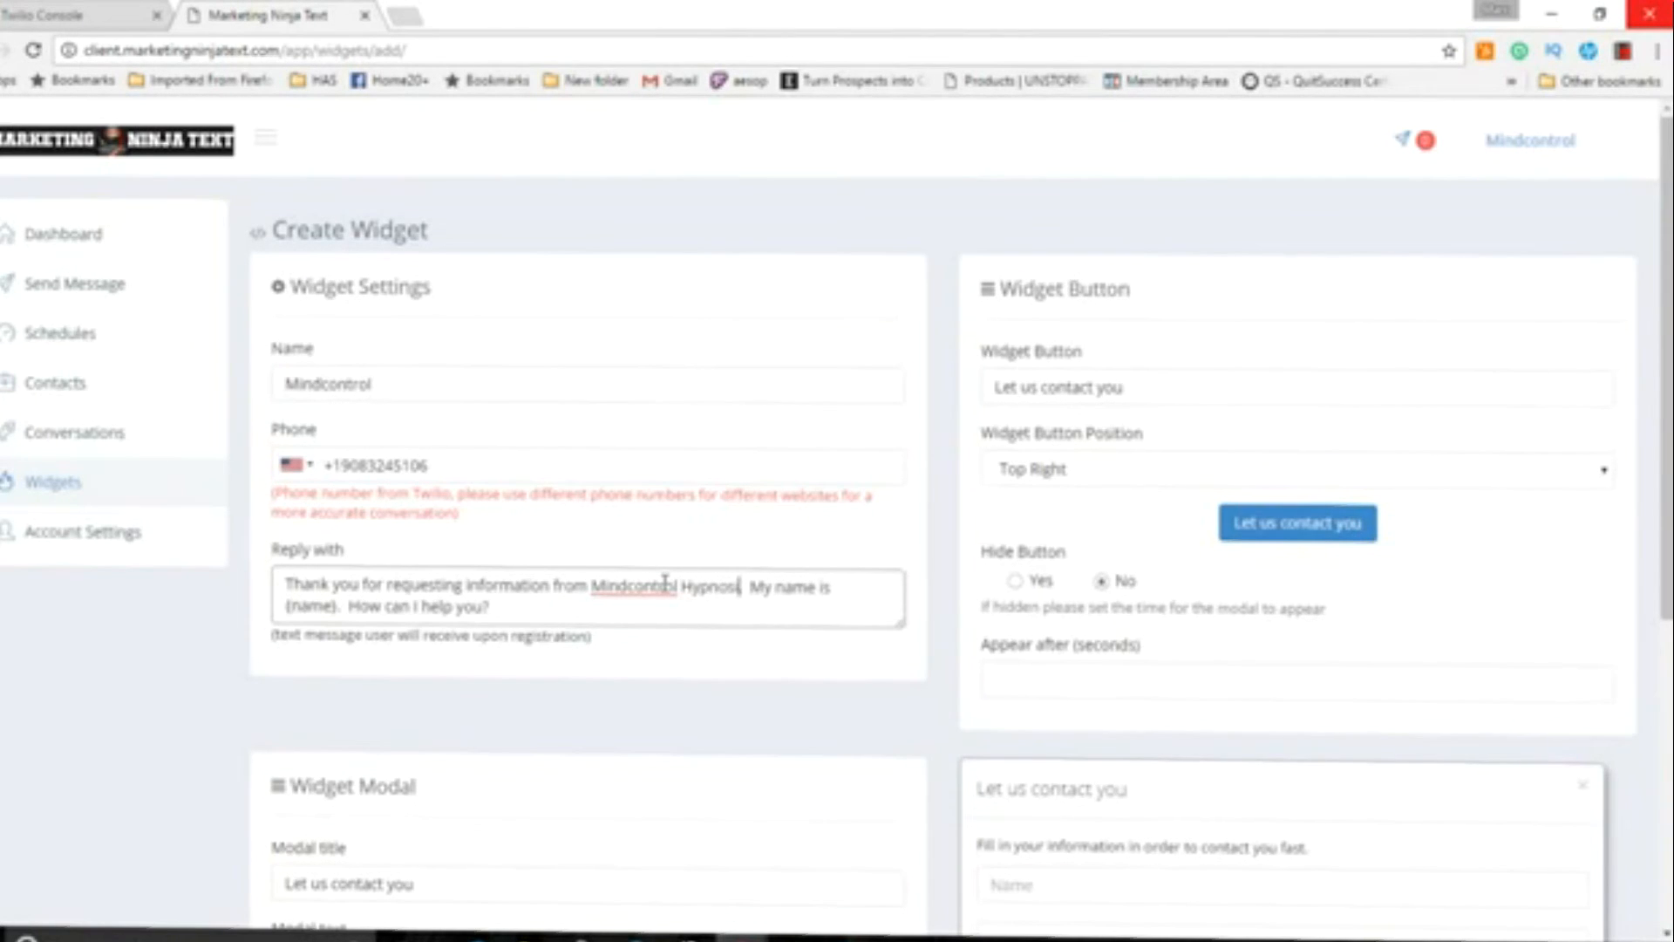
text(s.)
drag(285, 603, 334, 606)
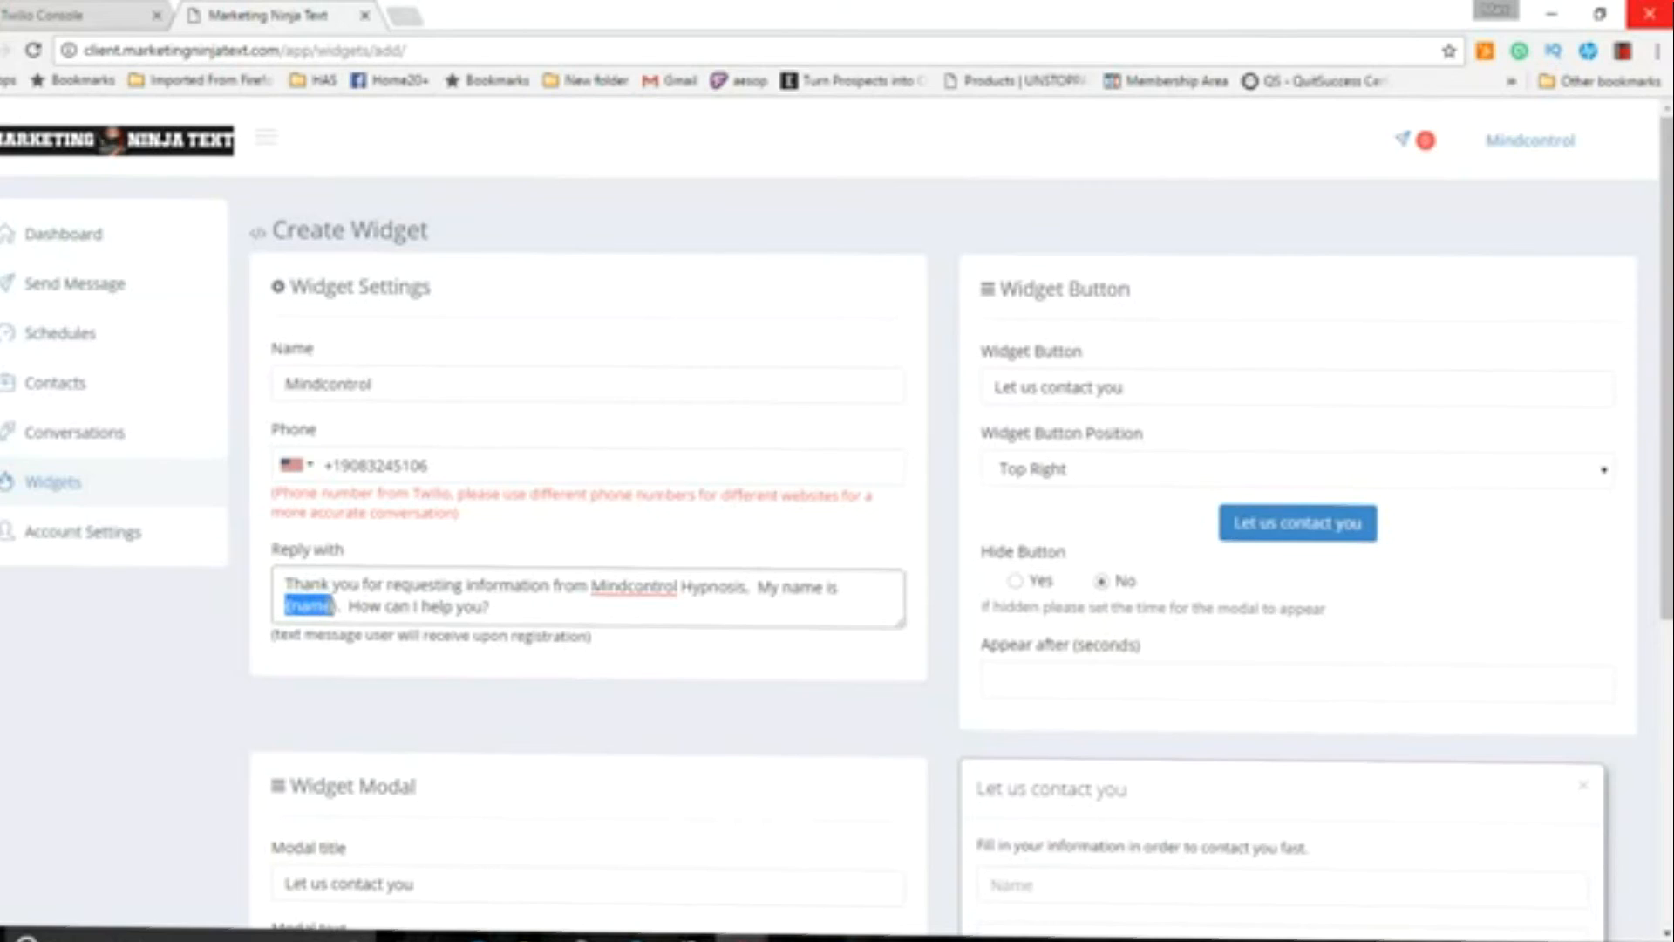
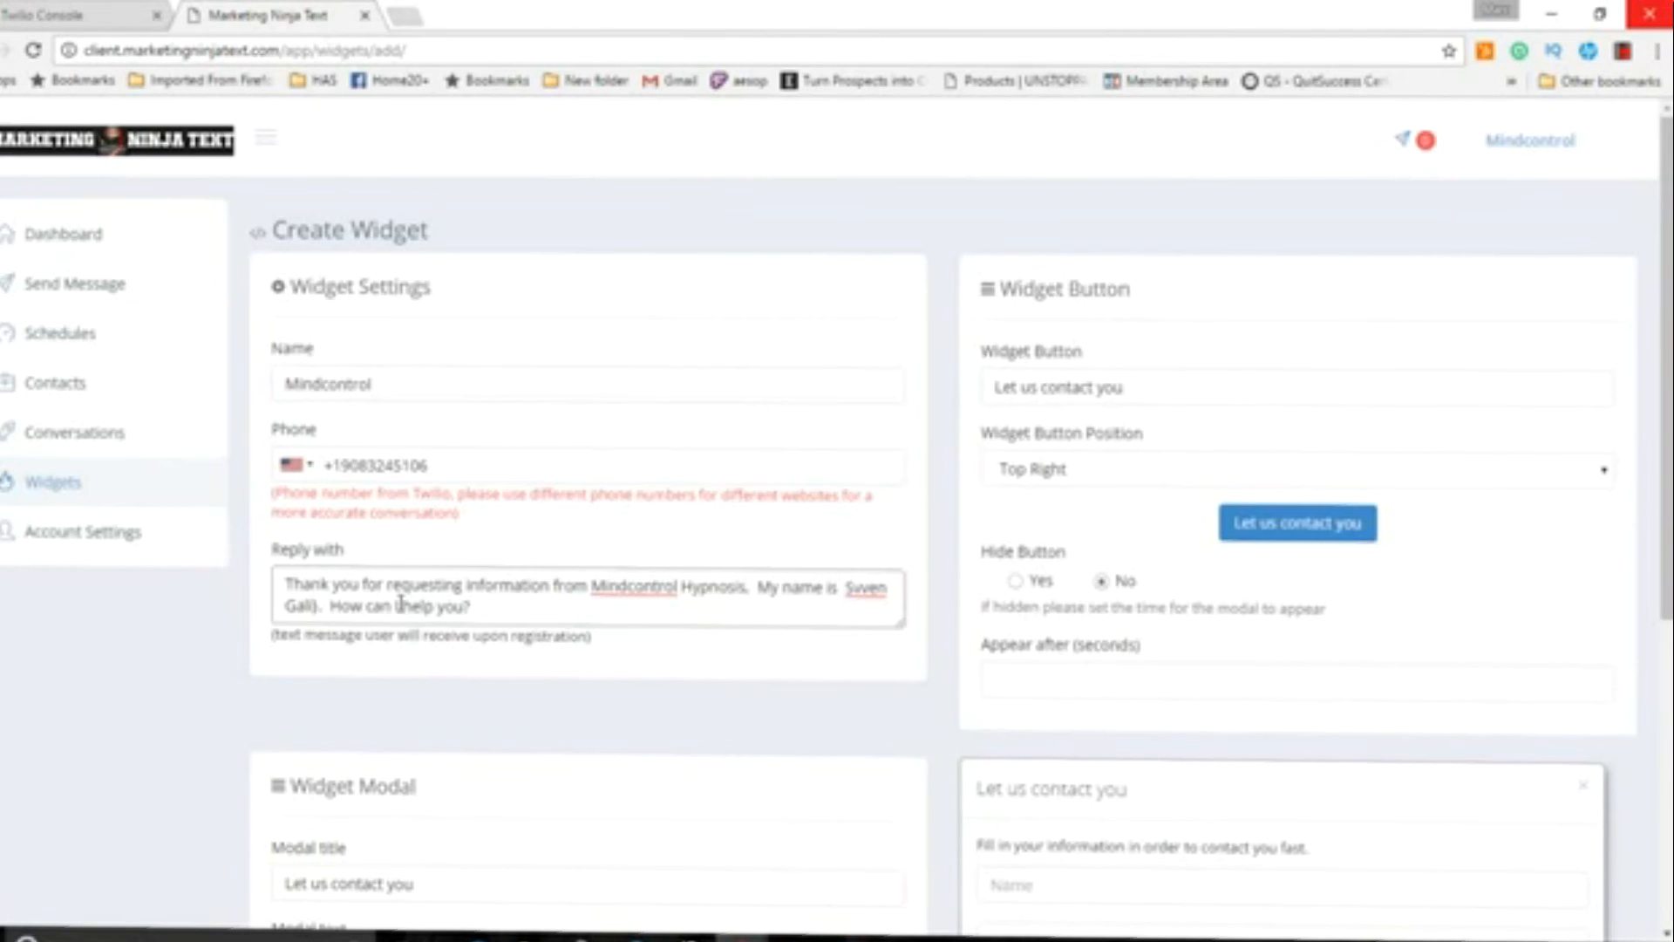
key(Delete)
key(Delete)
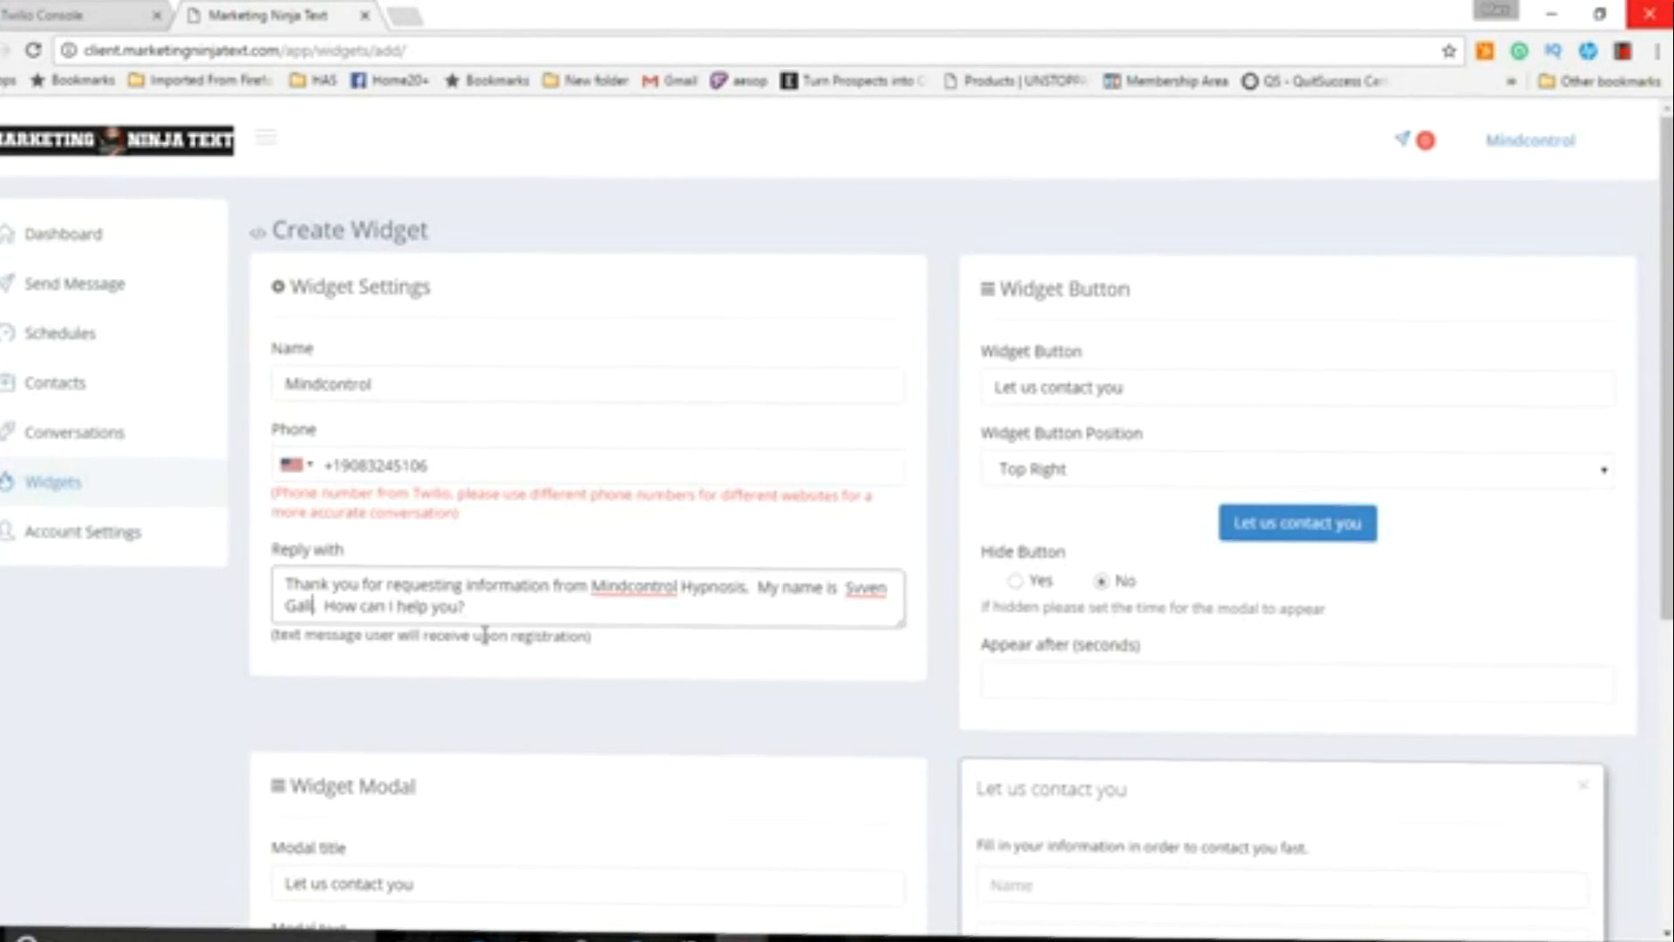
Review the Widget Modal's title, text, submit button, success message and form fields along with its preview.
scroll(482, 633, down, 3)
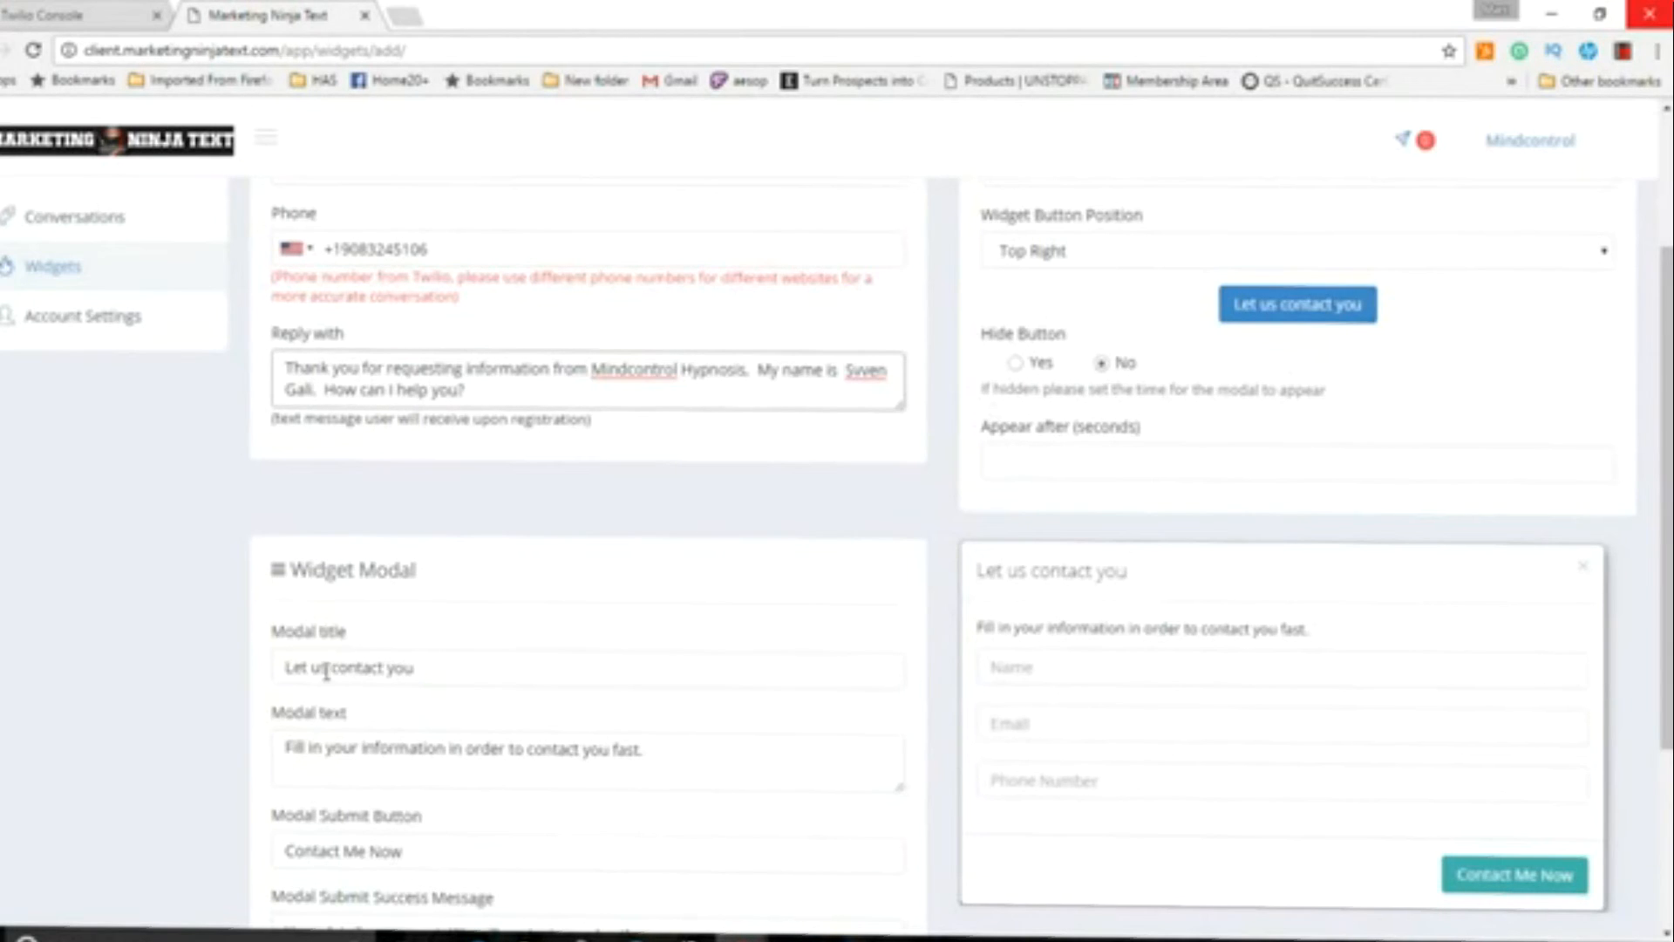
scroll(423, 650, down, 1)
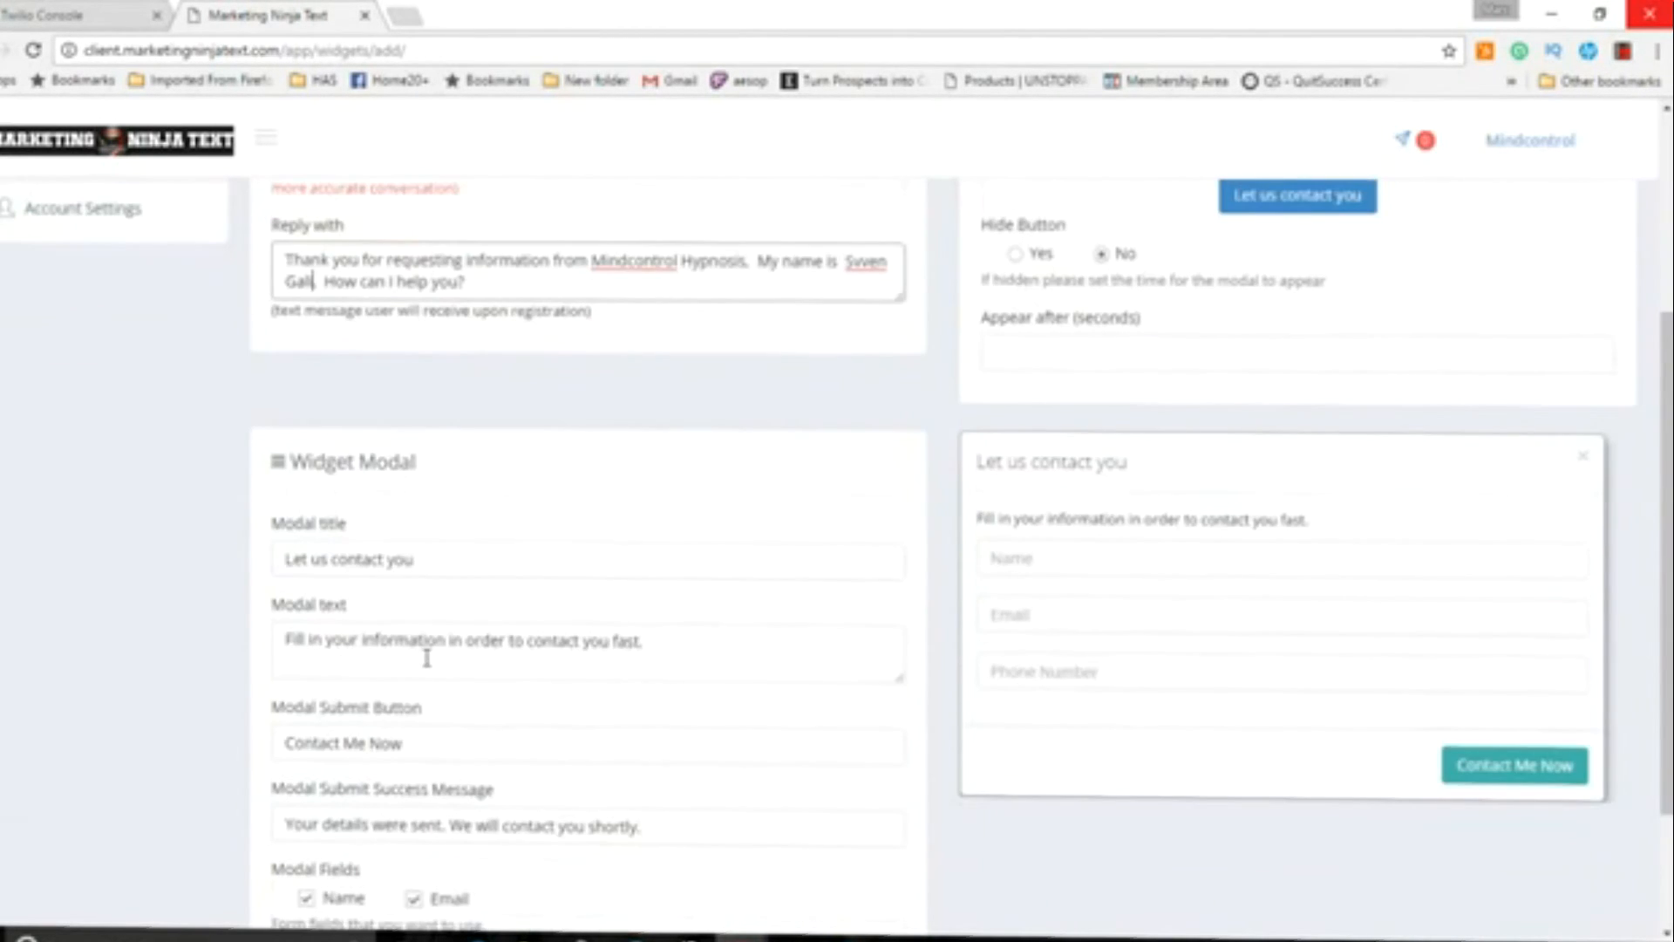
click(418, 571)
scroll(418, 571, down, 2)
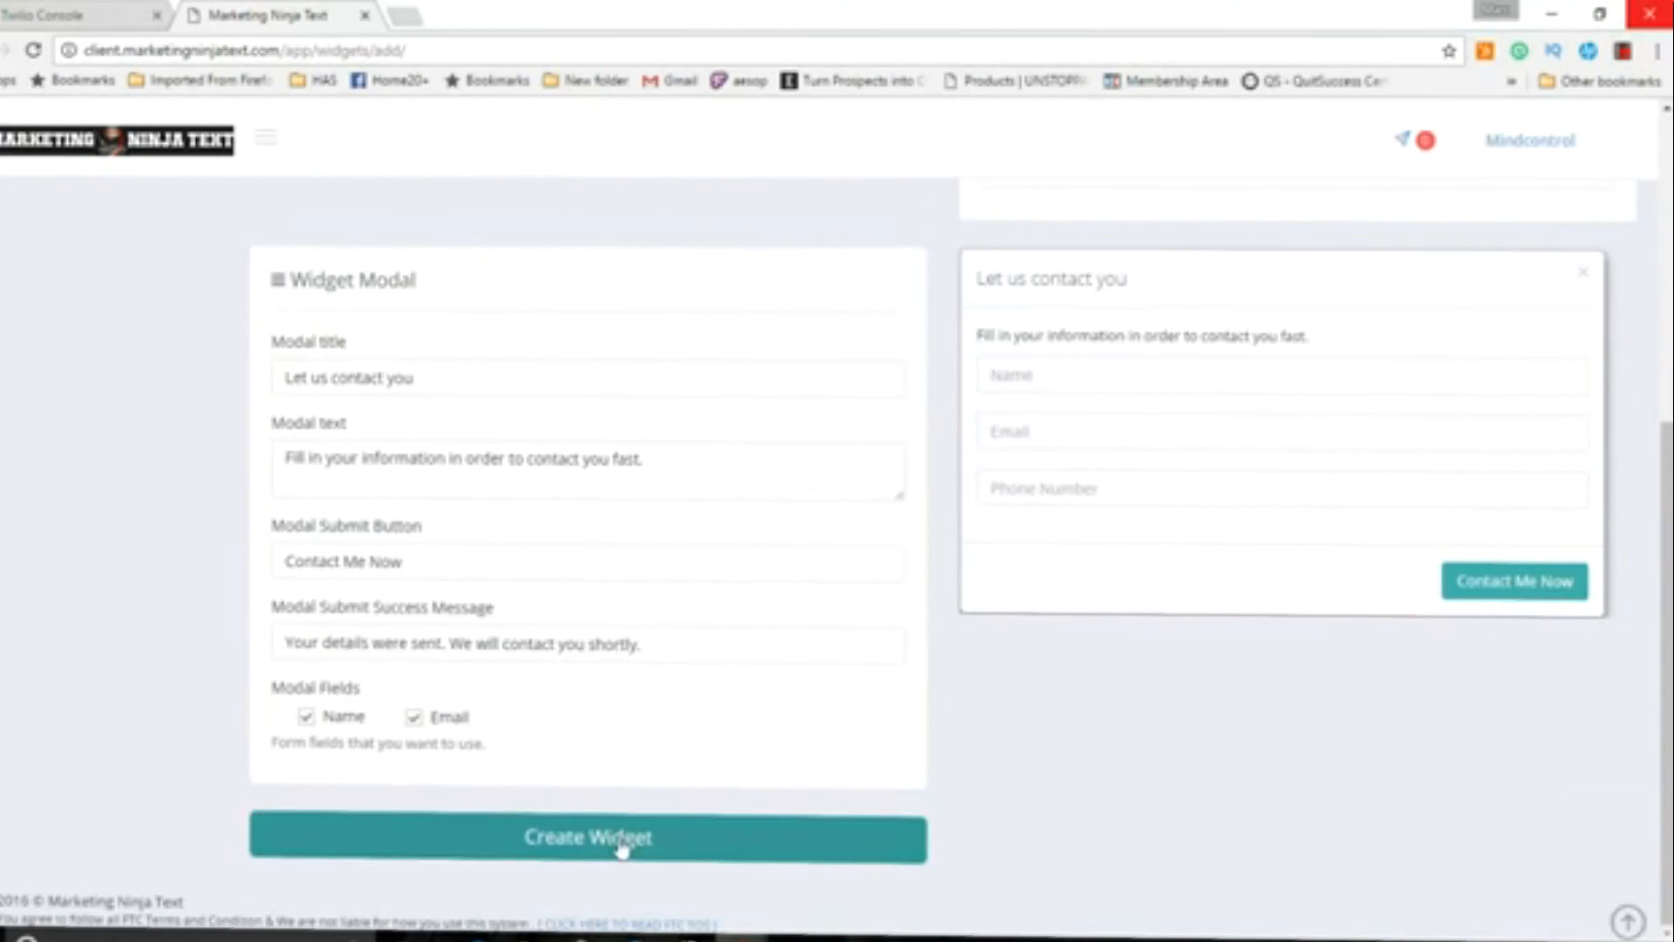
scroll(1077, 867, up, 5)
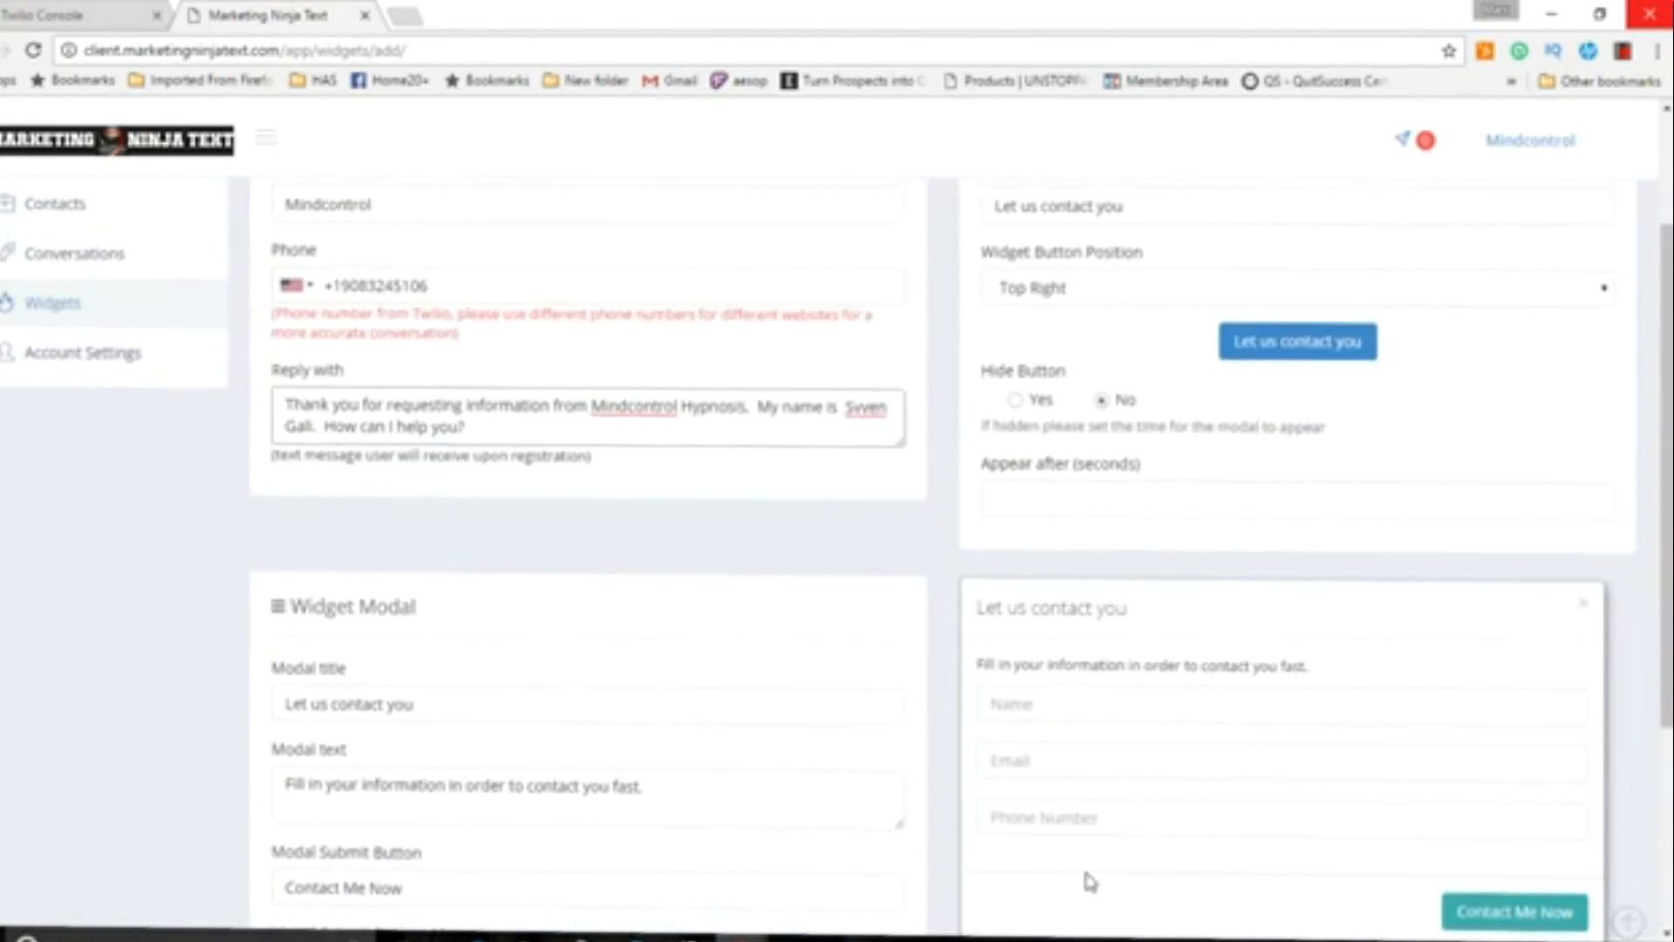
scroll(1094, 876, down, 2)
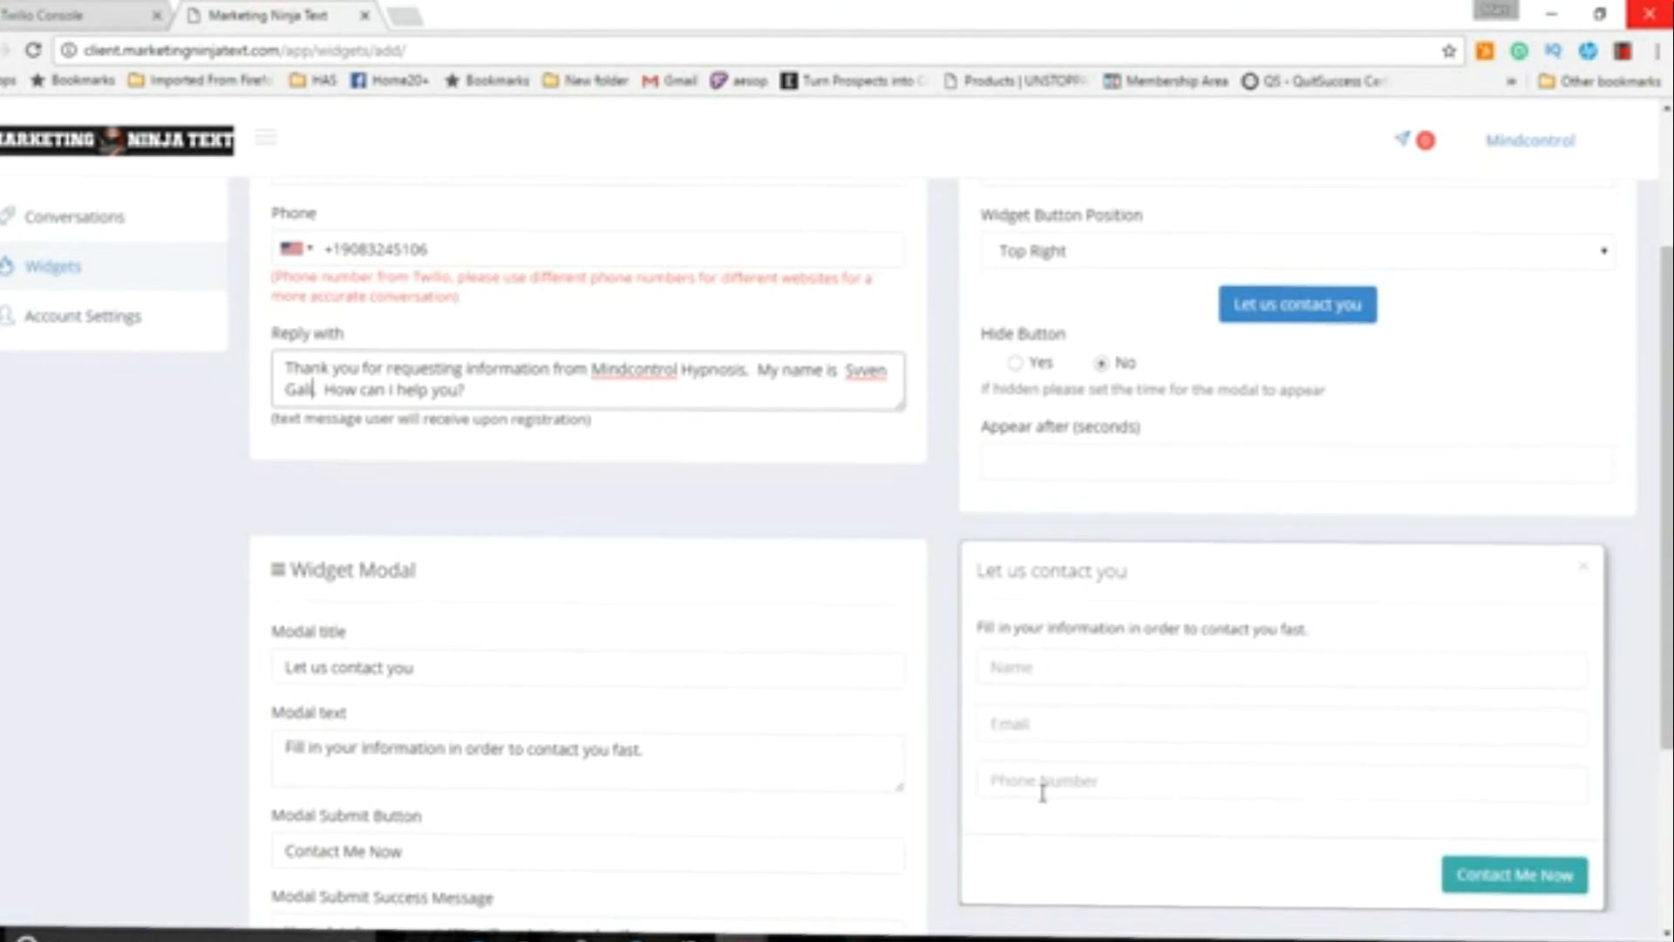
scroll(1218, 567, up, 3)
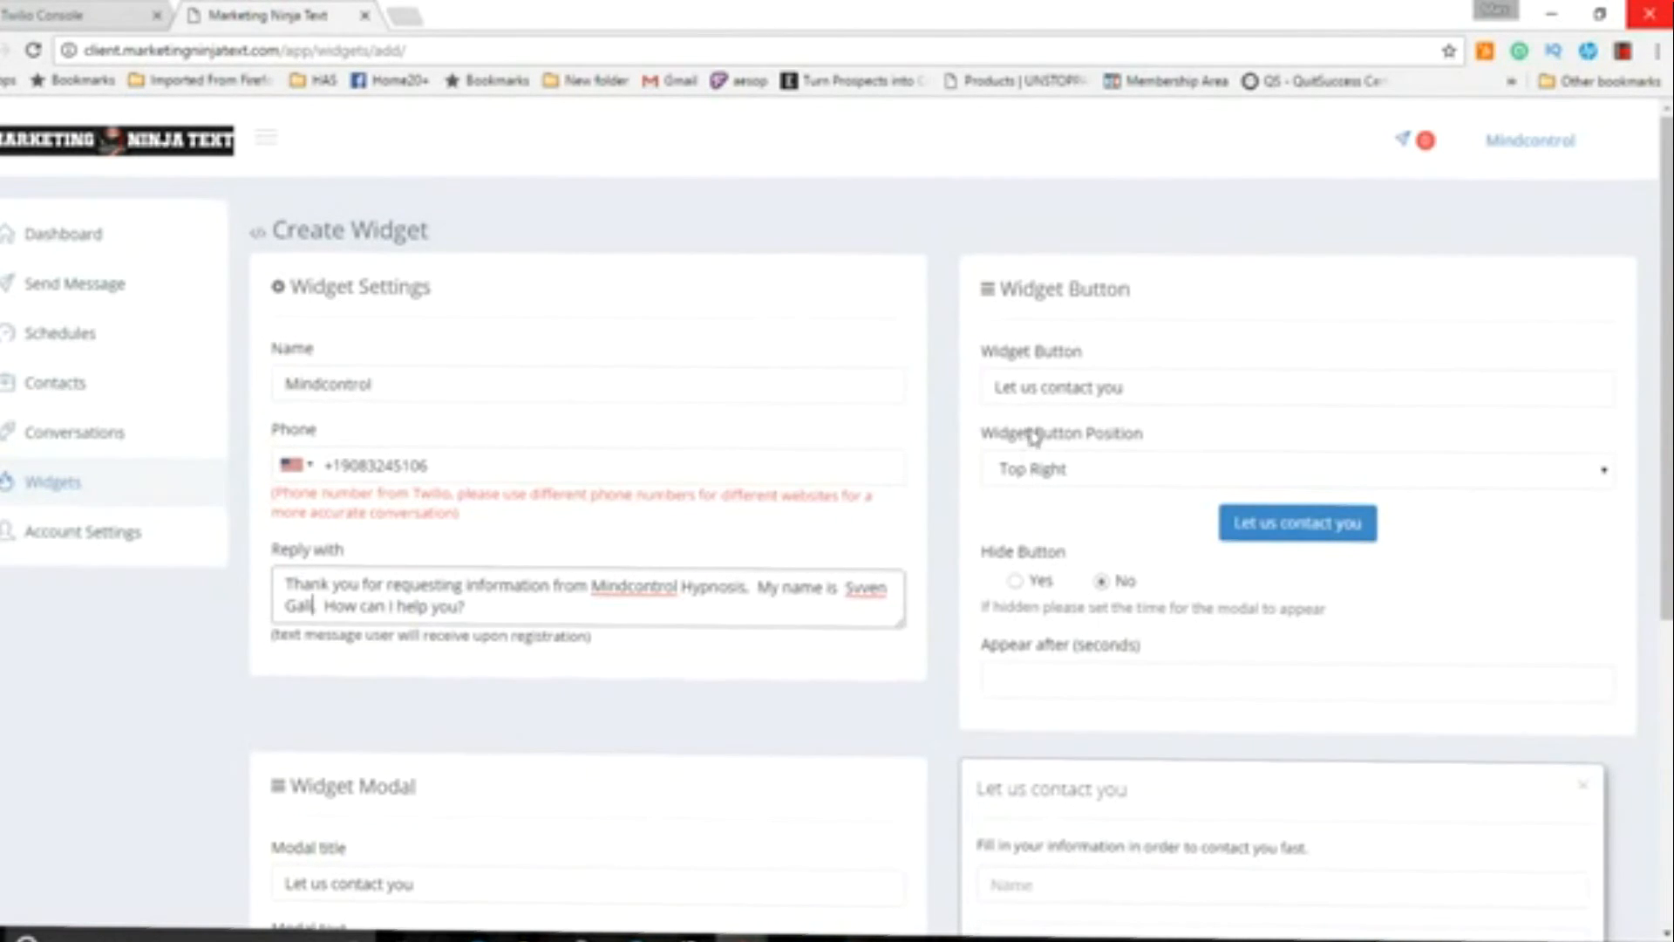
Change the widget button text to "Let Us Text You Right Now".
click(1143, 387)
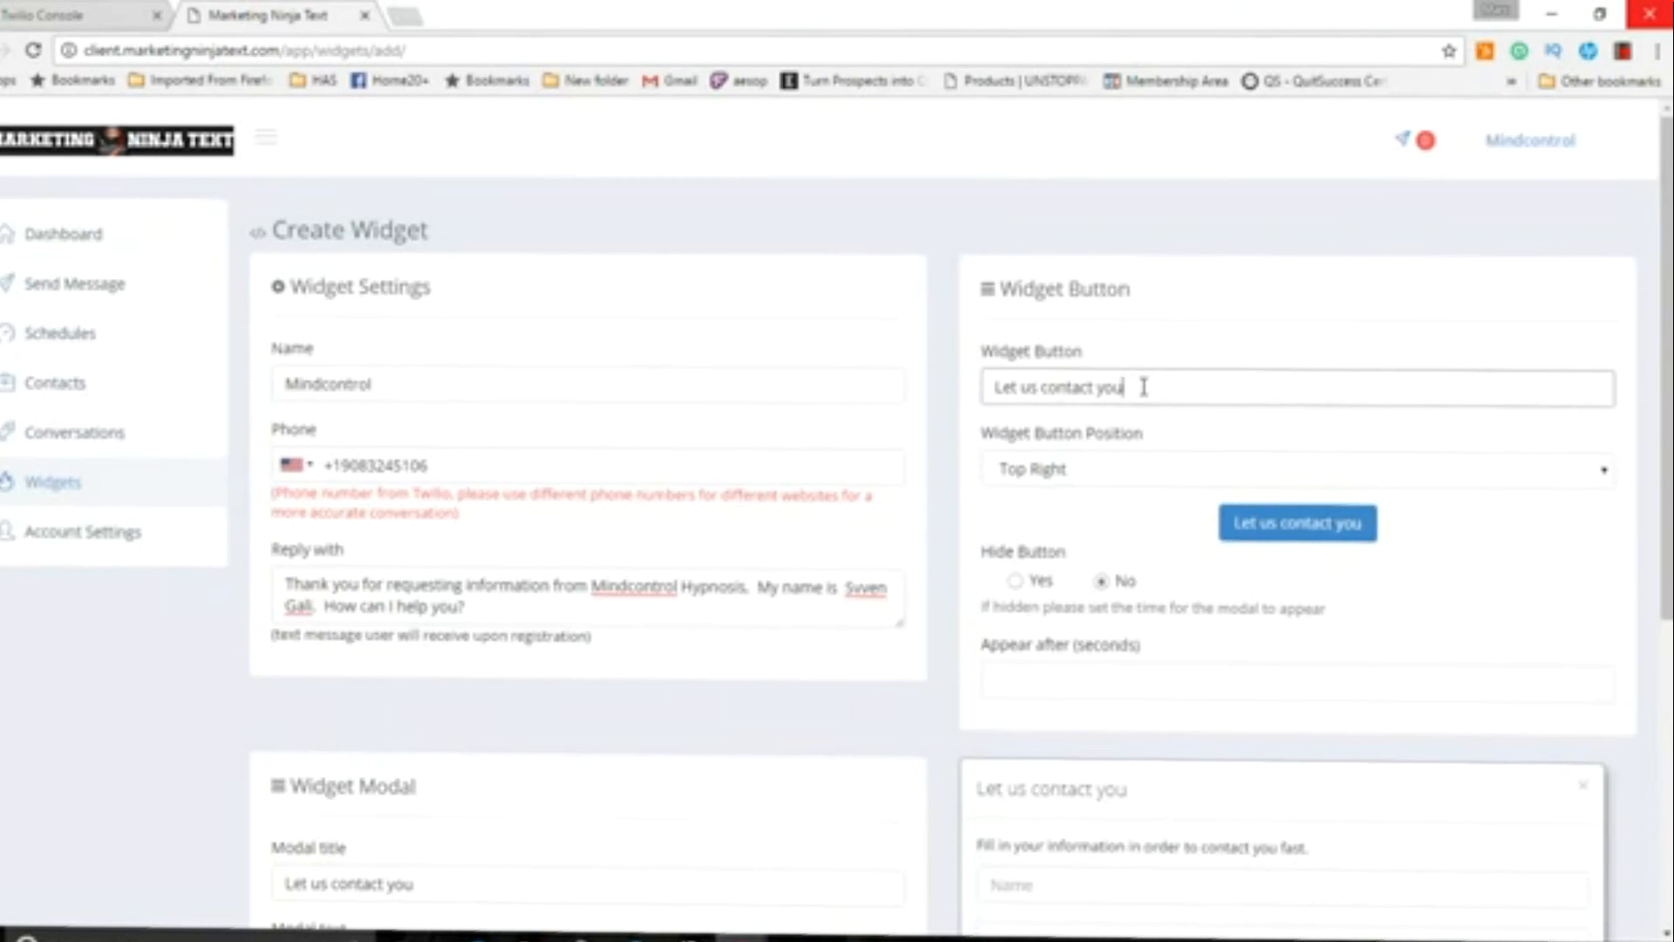
drag(1143, 387, 923, 357)
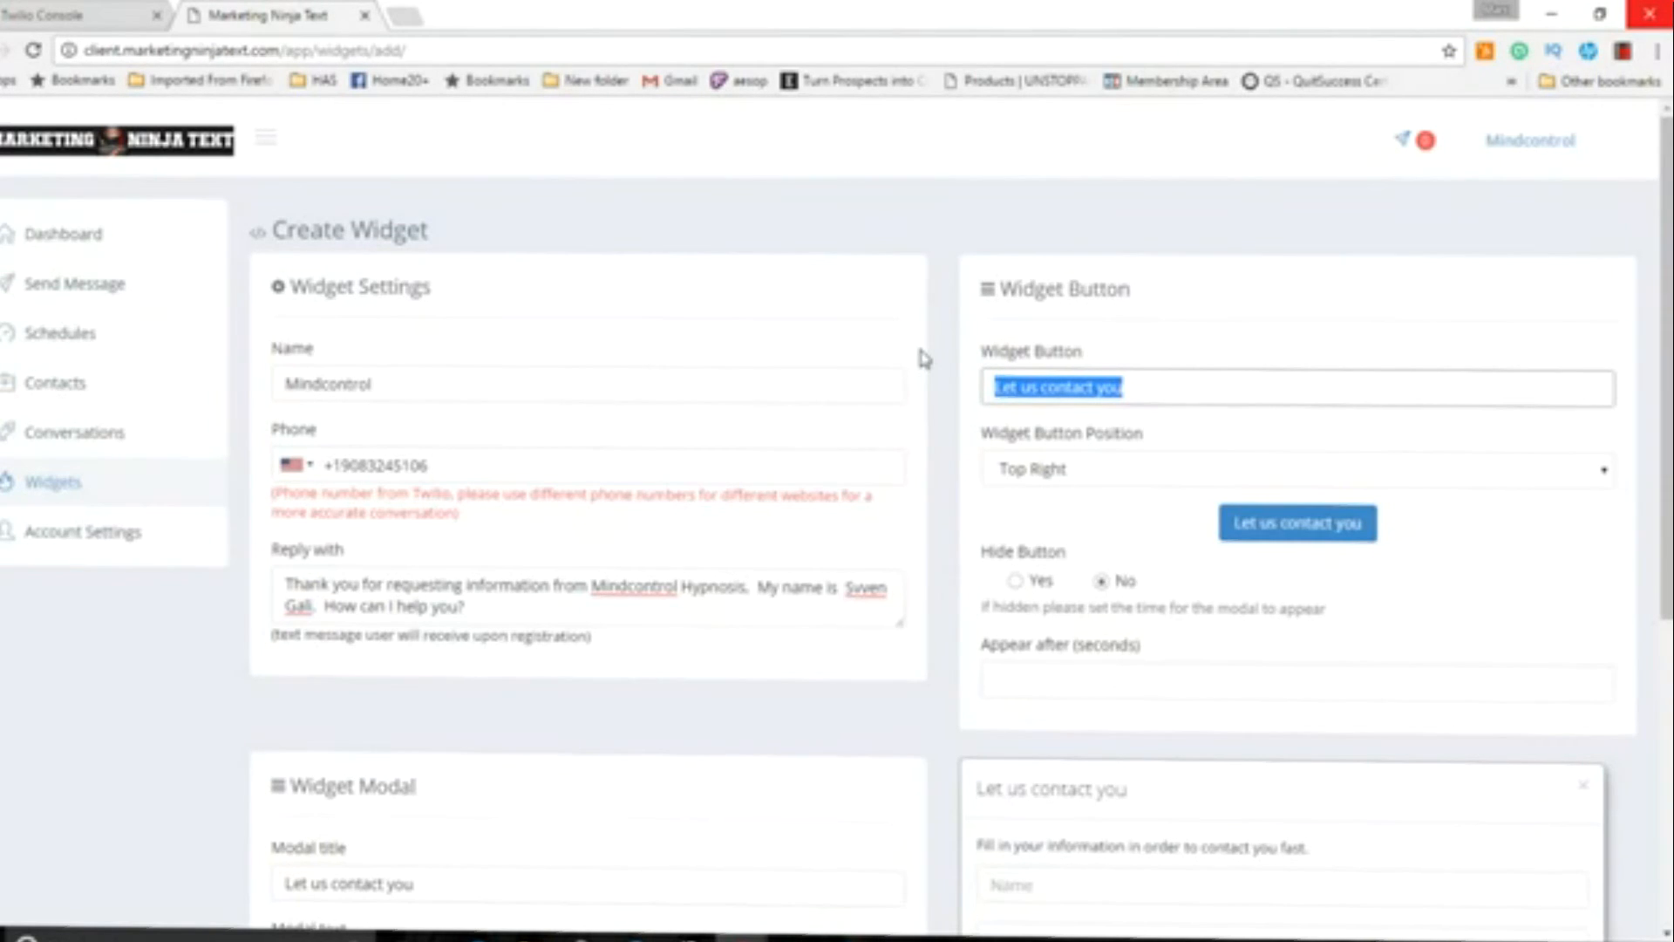
text(Let Us Text)
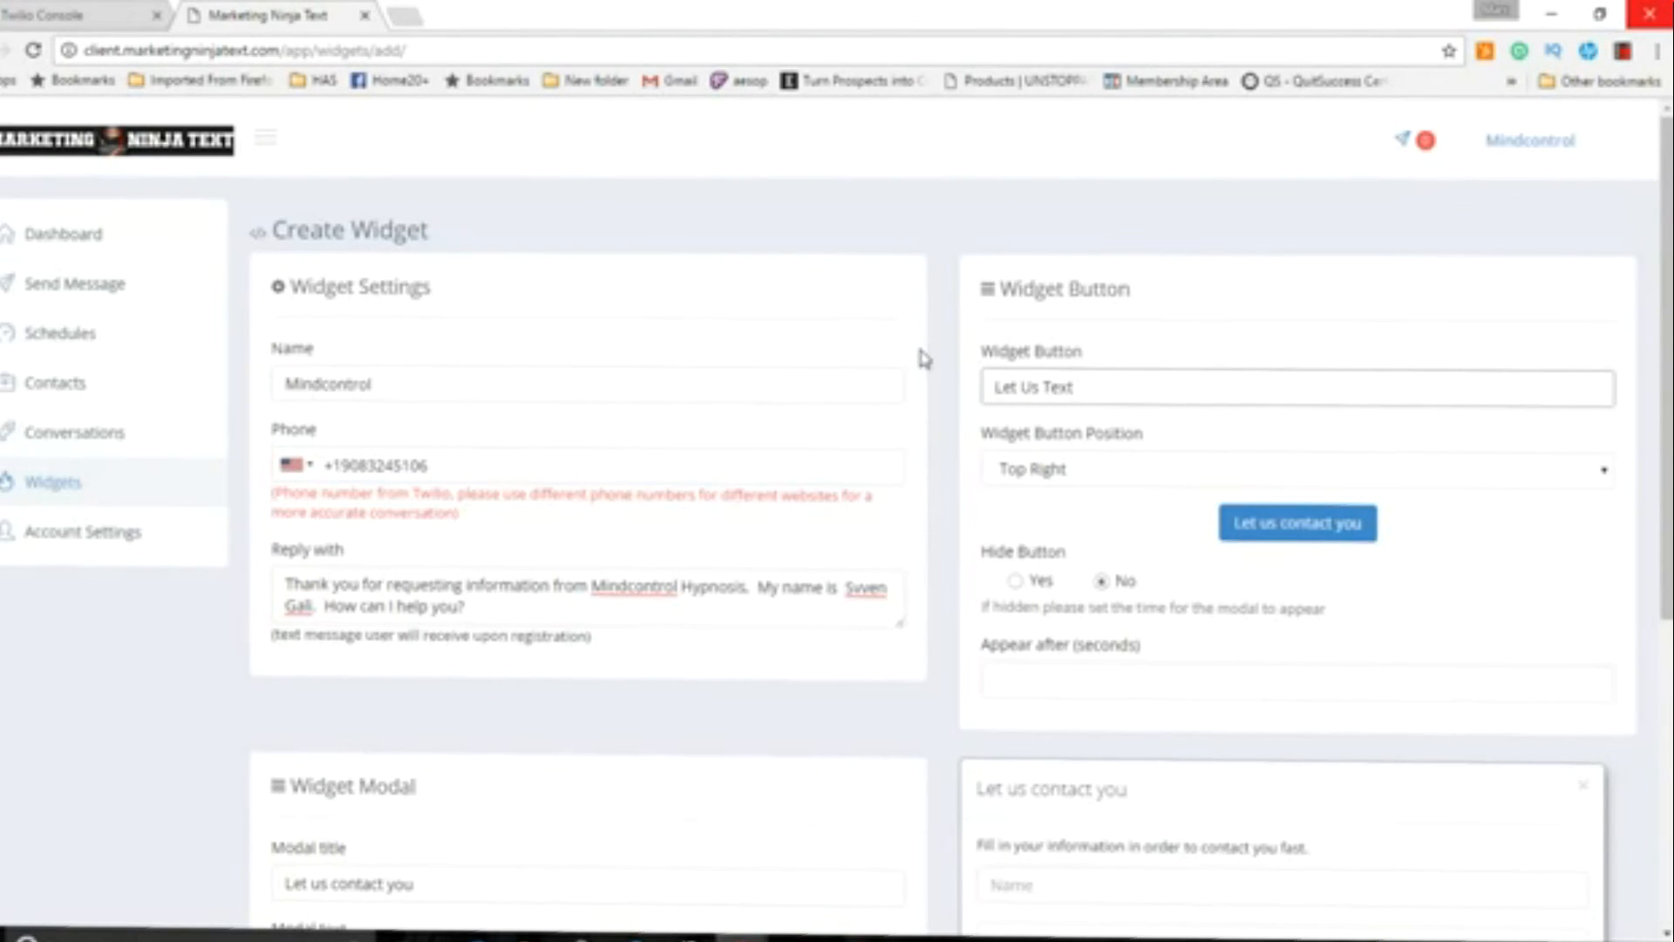
text( You Righ)
text(t Back)
key(BackSpace)
key(BackSpace)
text(Now)
Set the widget button position to Top Left and try to create the widget.
click(1105, 471)
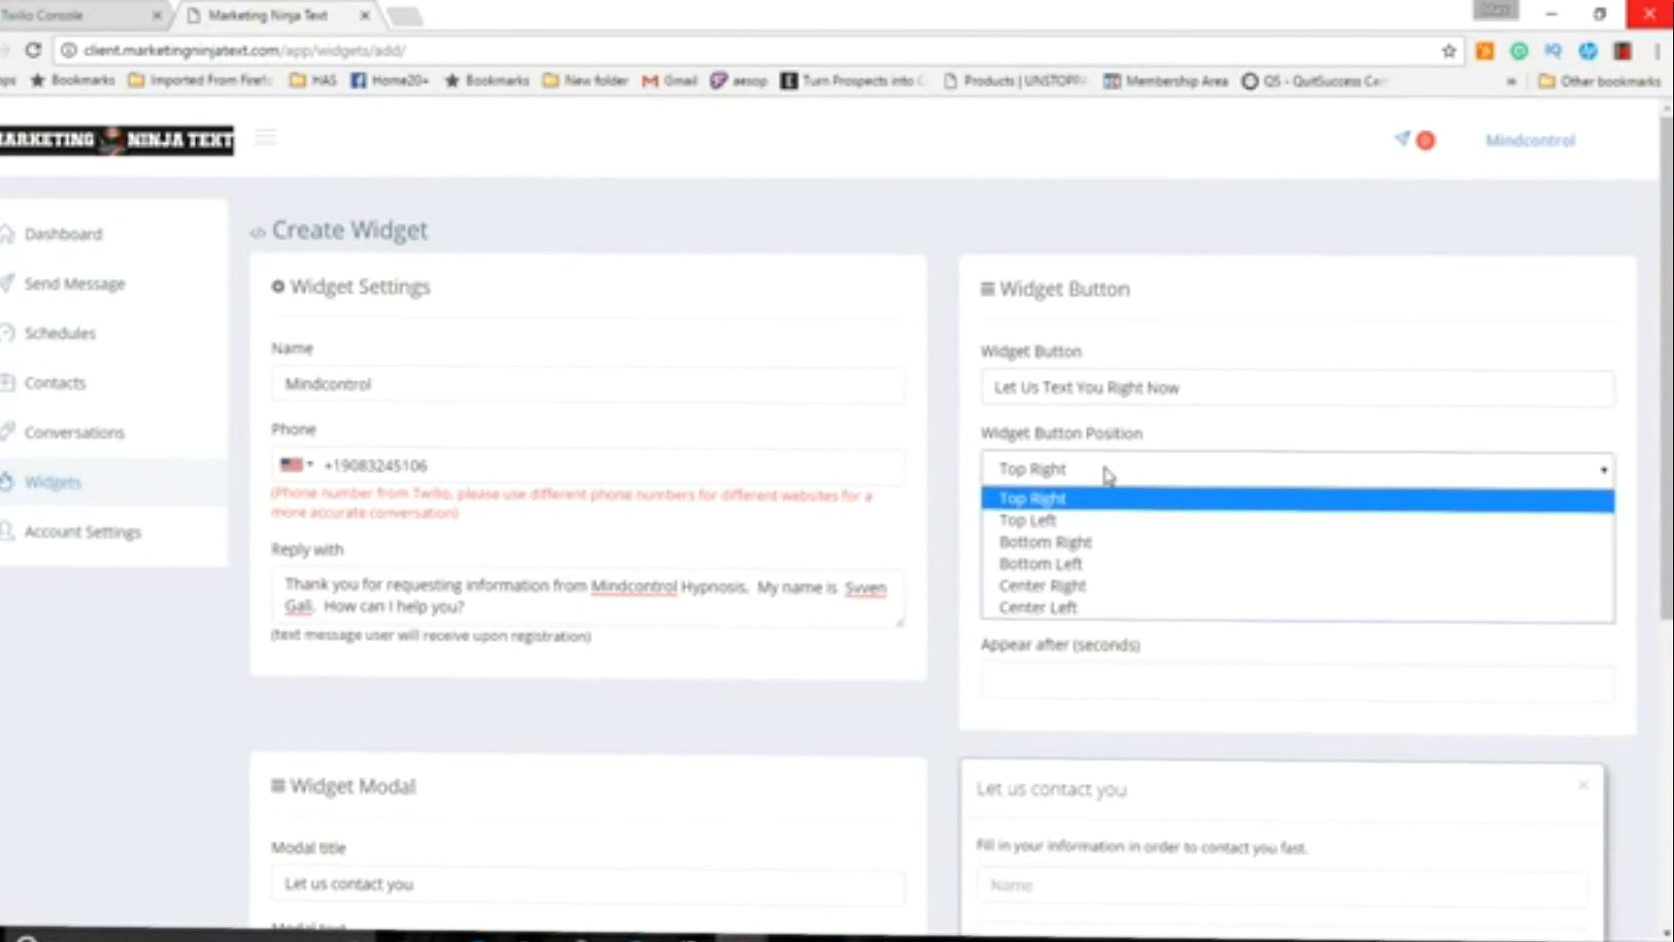
click(1031, 523)
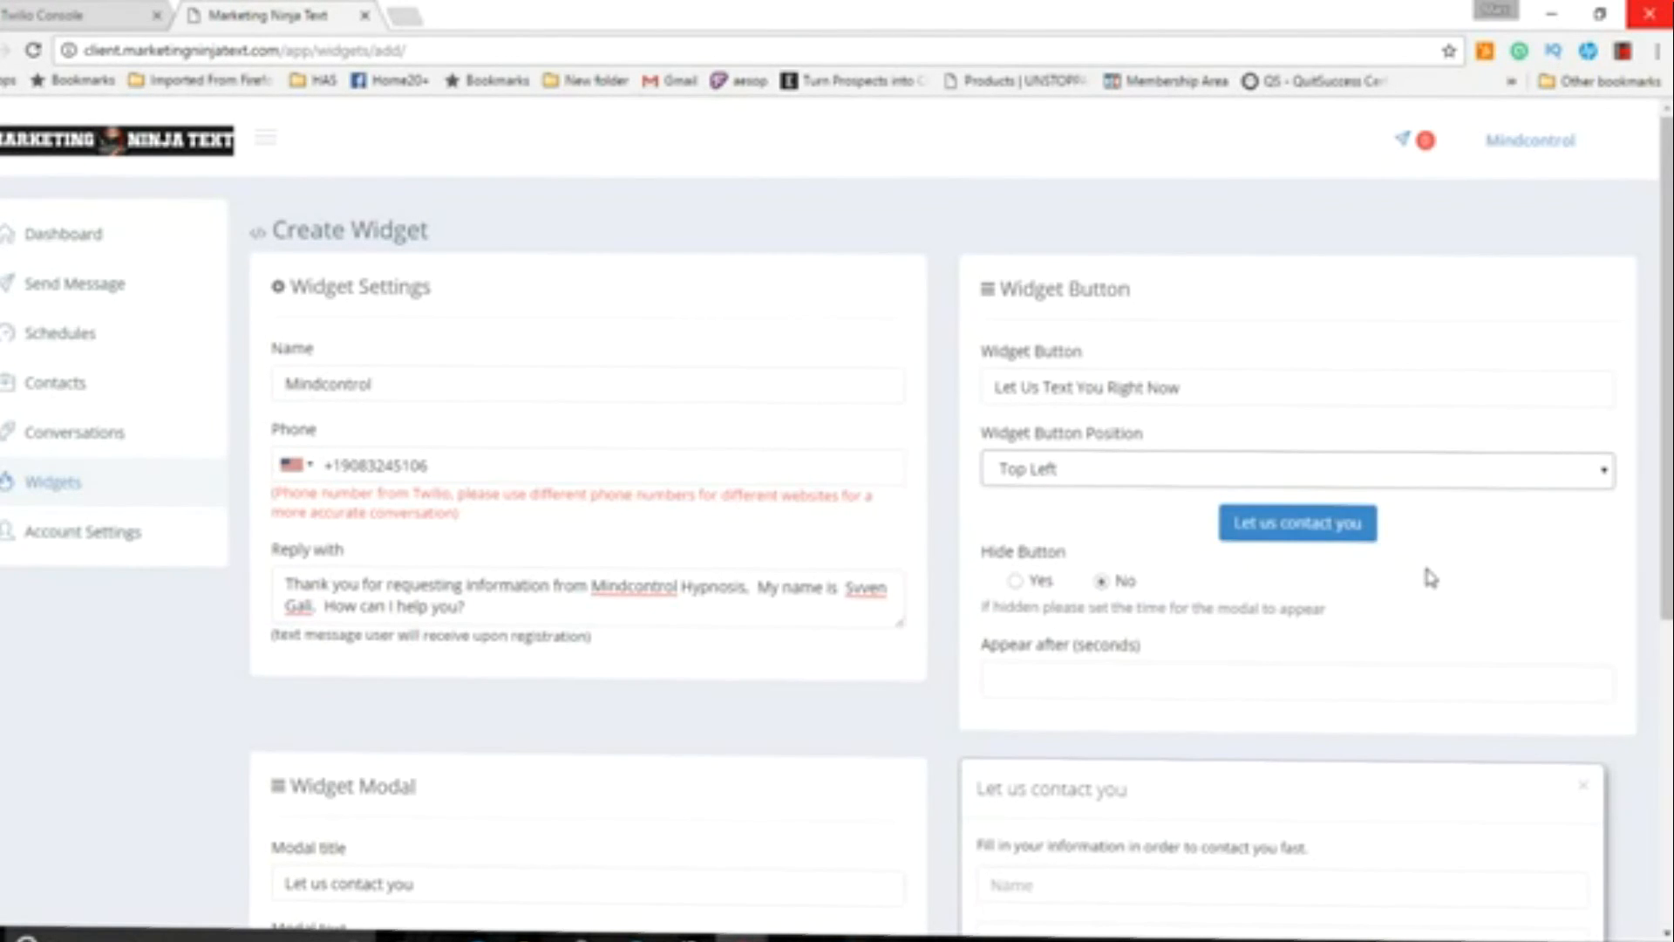
scroll(1431, 578, down, 5)
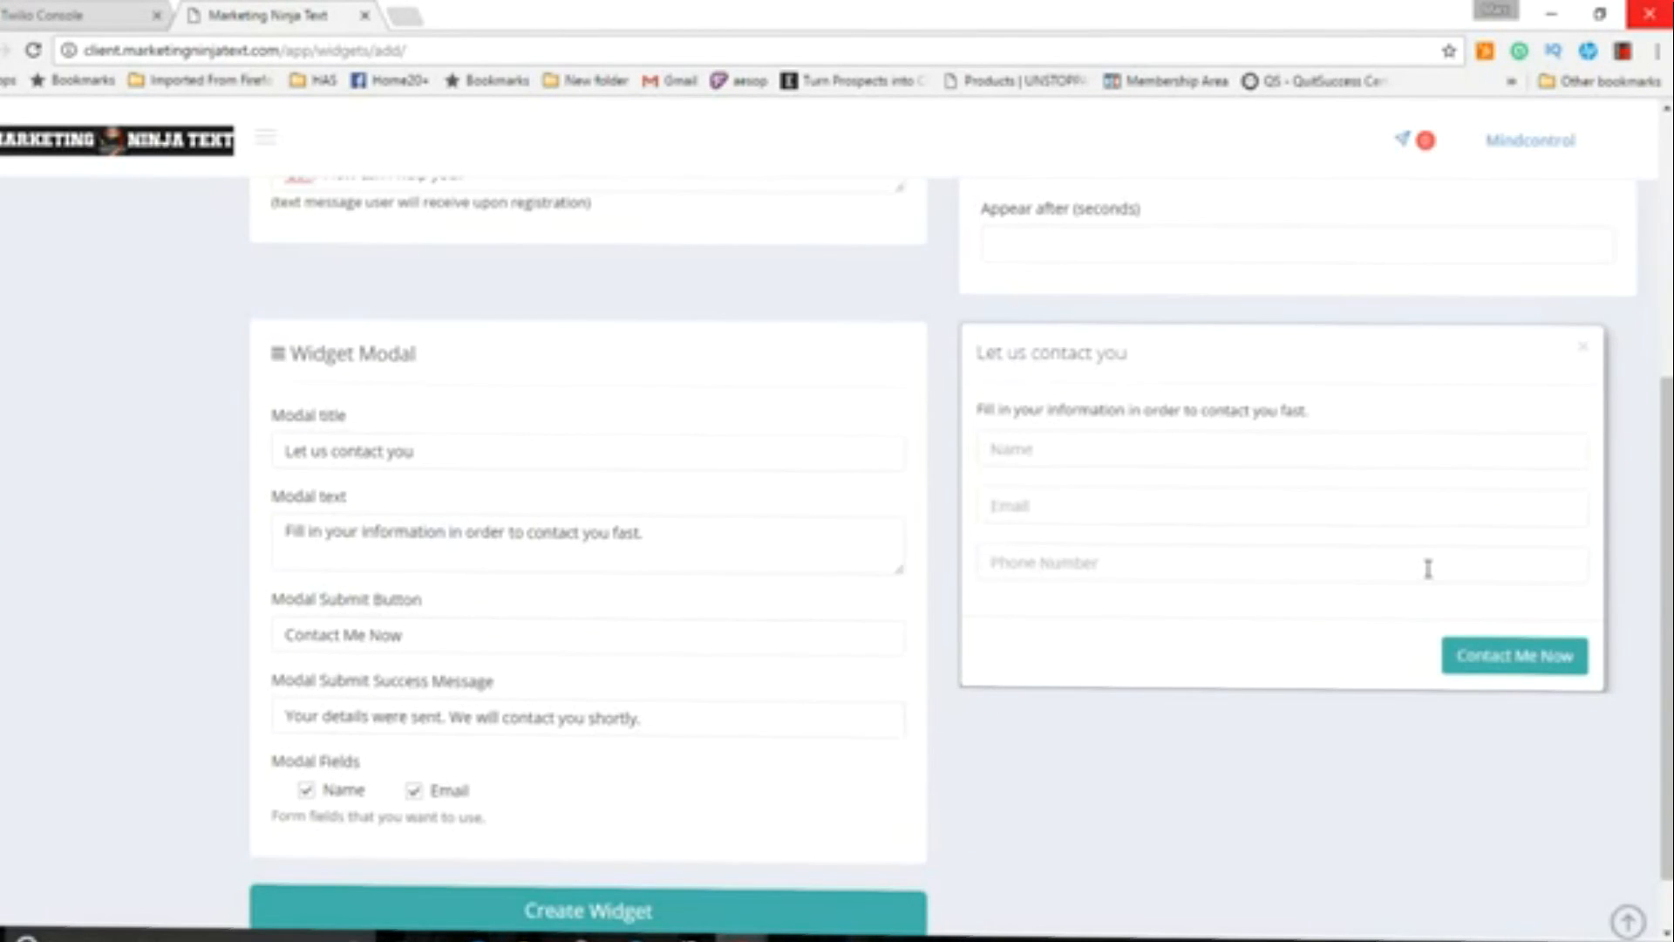
scroll(1429, 569, down, 1)
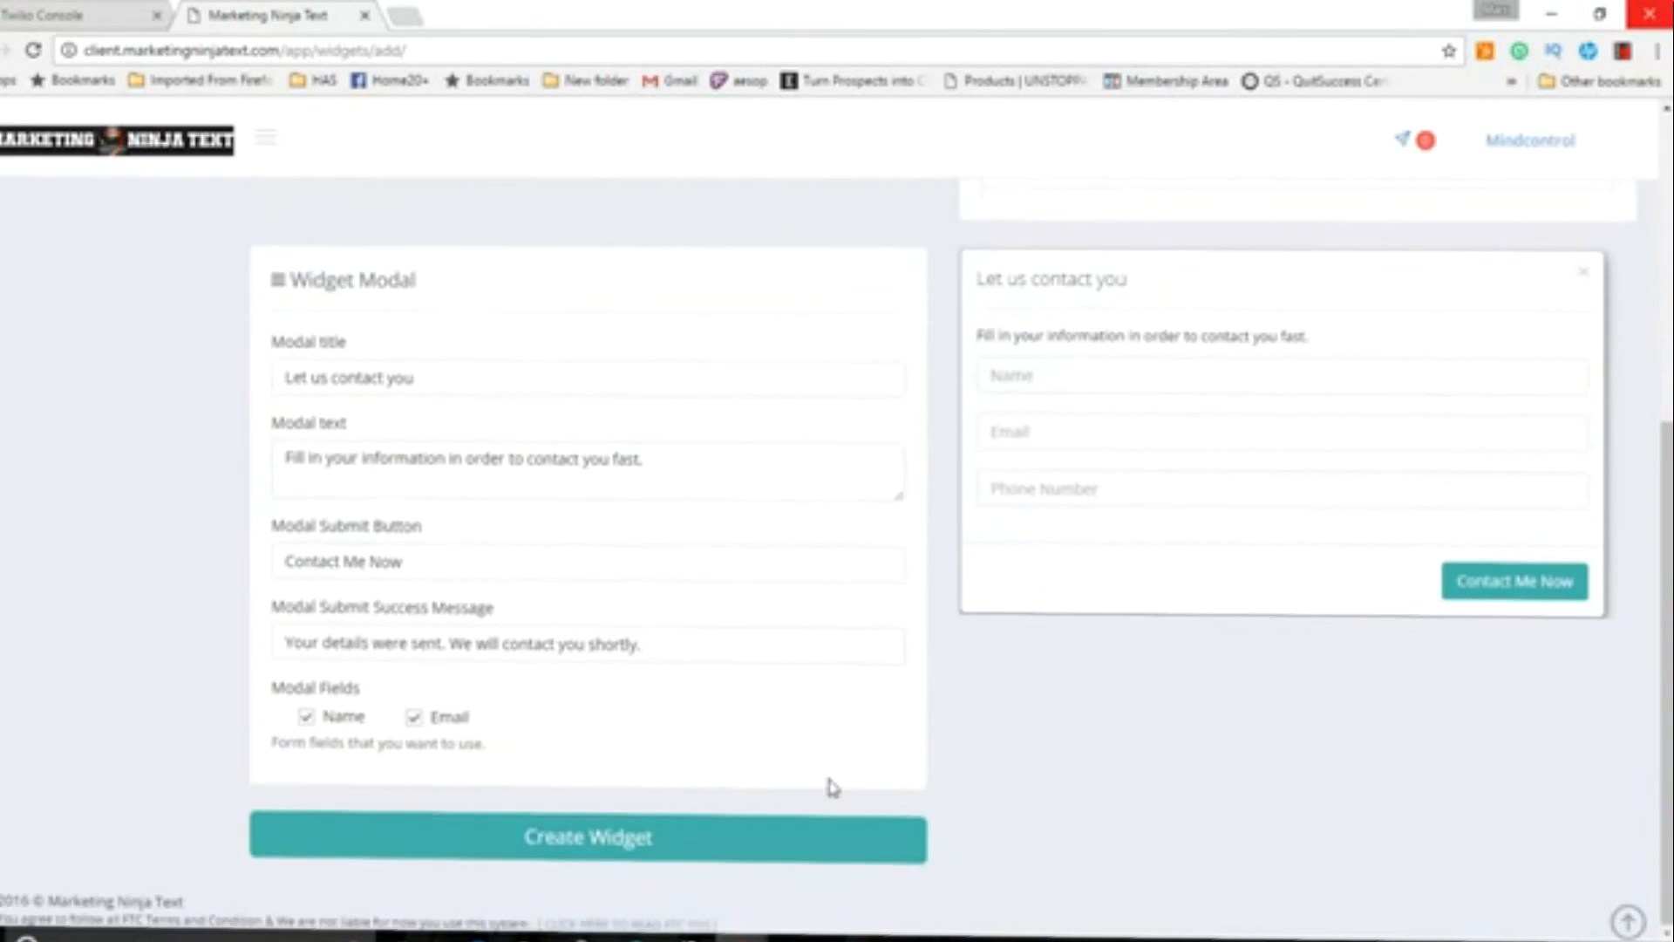
click(550, 842)
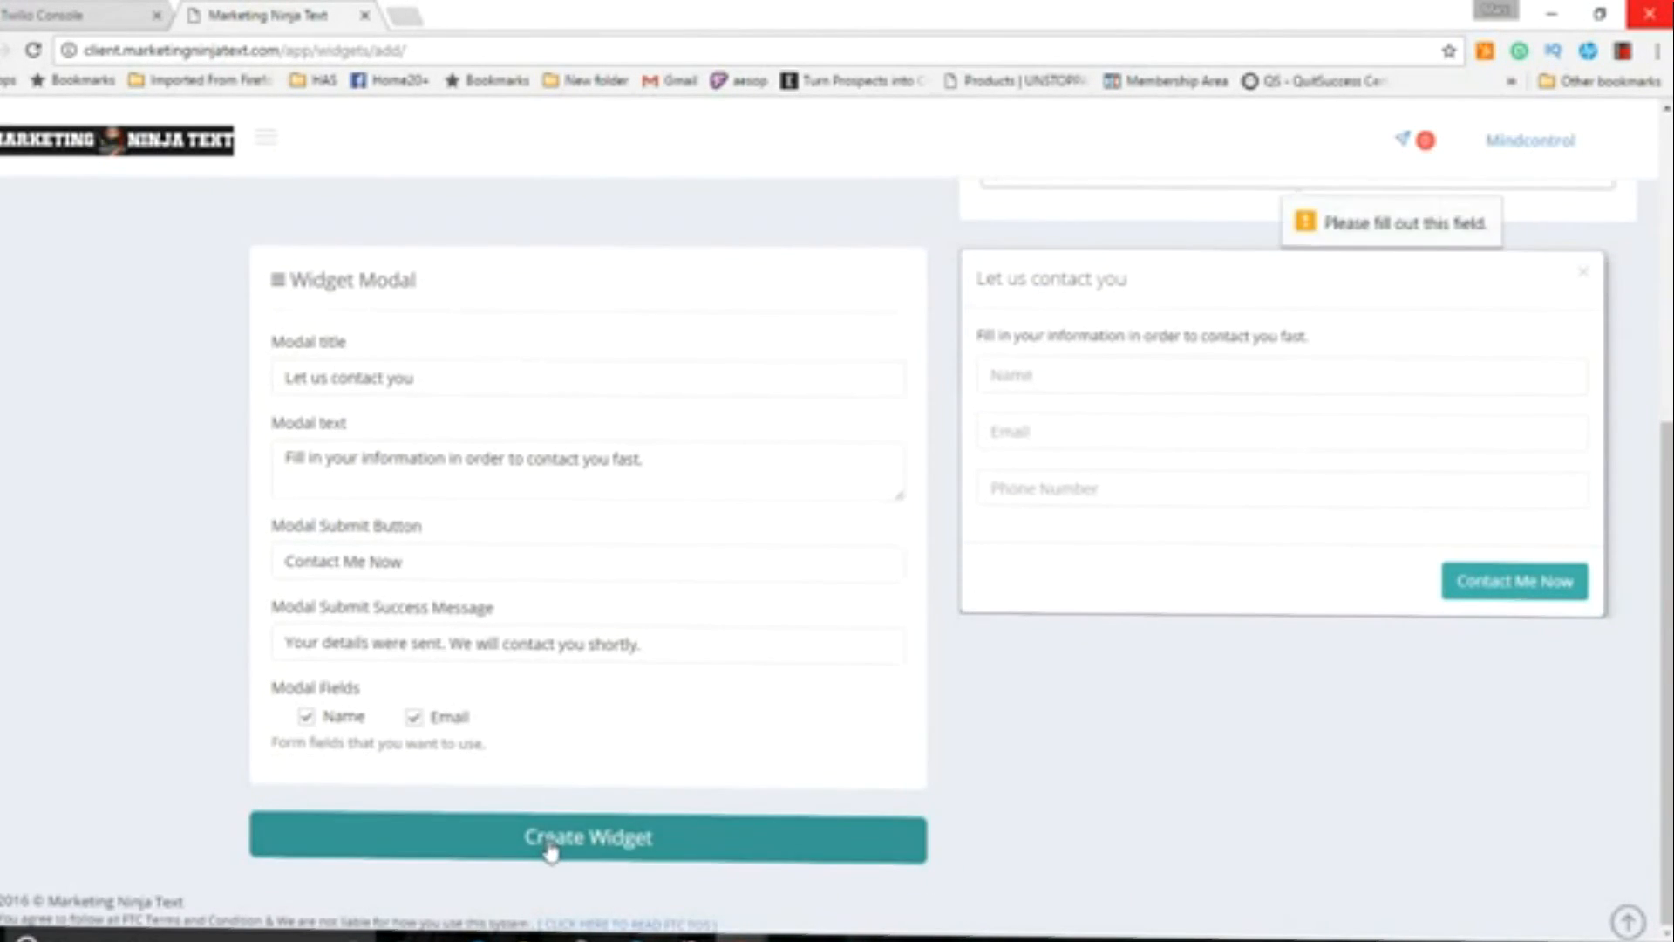
Set the widget's "Appear after (seconds)" value to 0 and create the widget.
scroll(812, 850, up, 6)
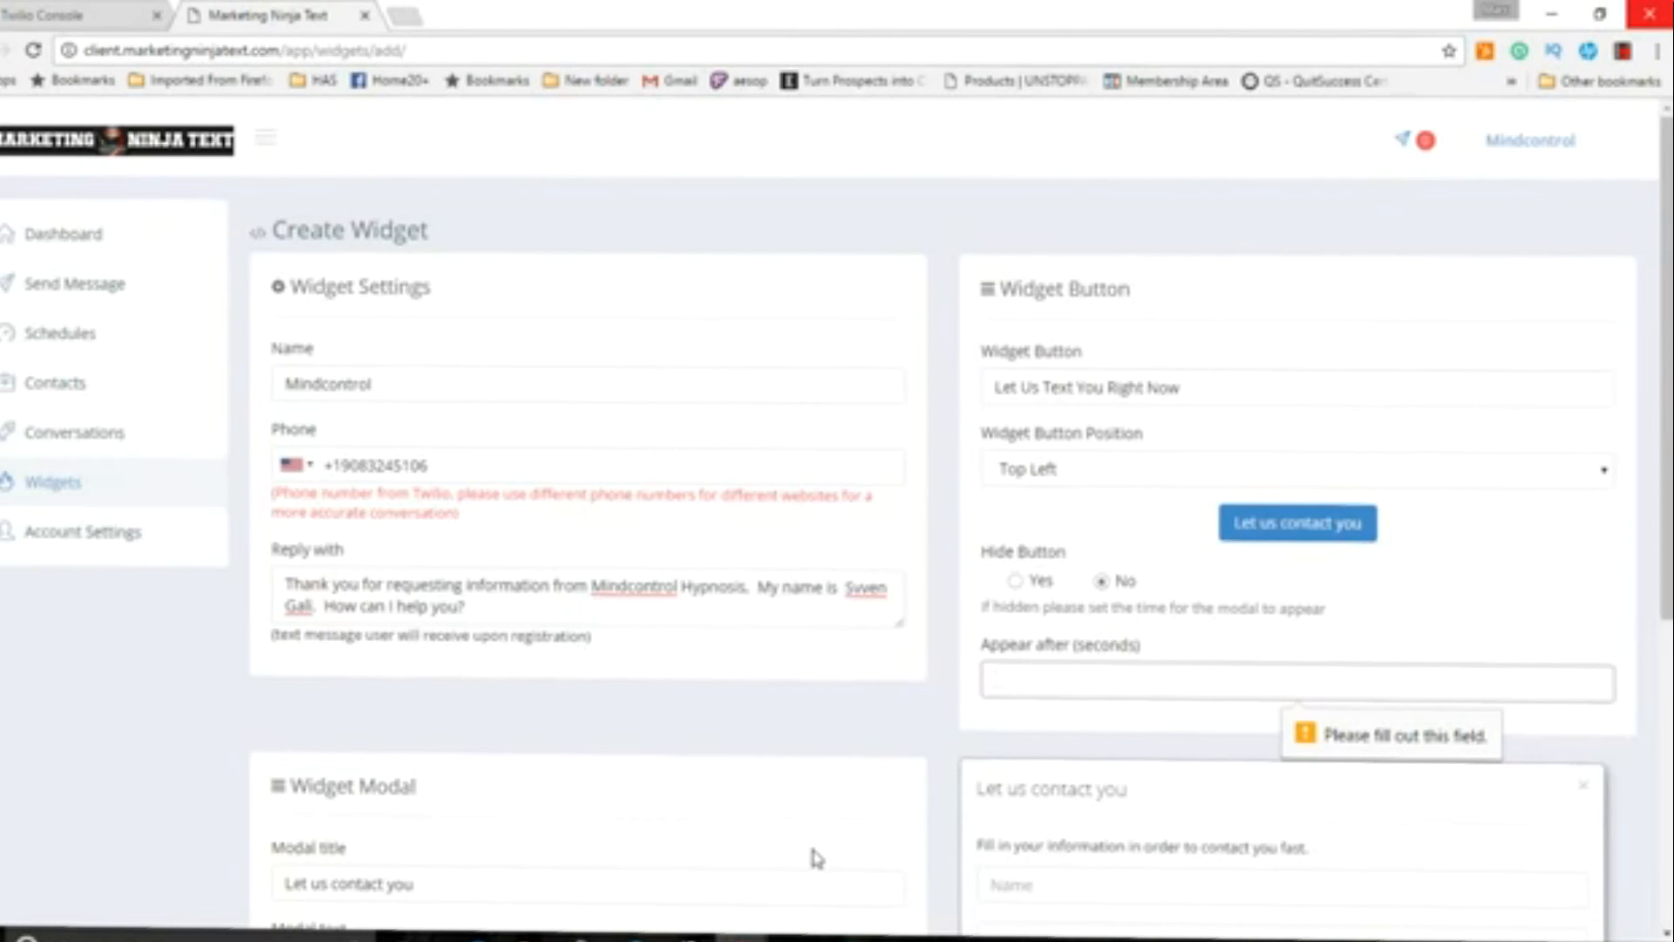
text(0)
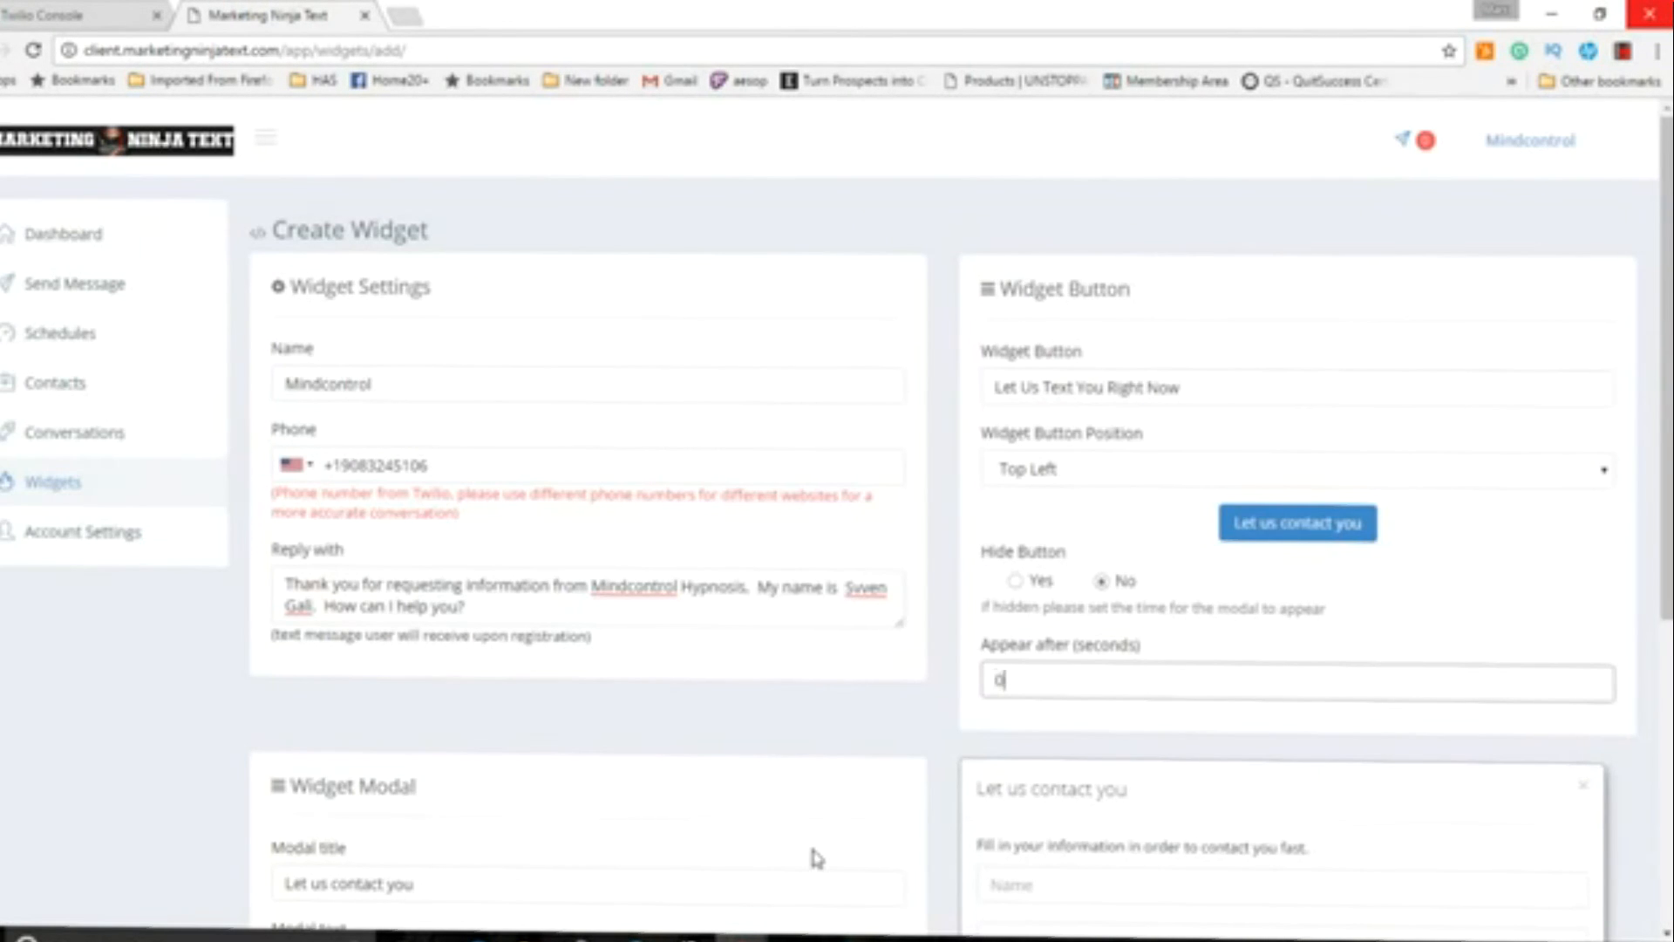
scroll(1038, 567, down, 5)
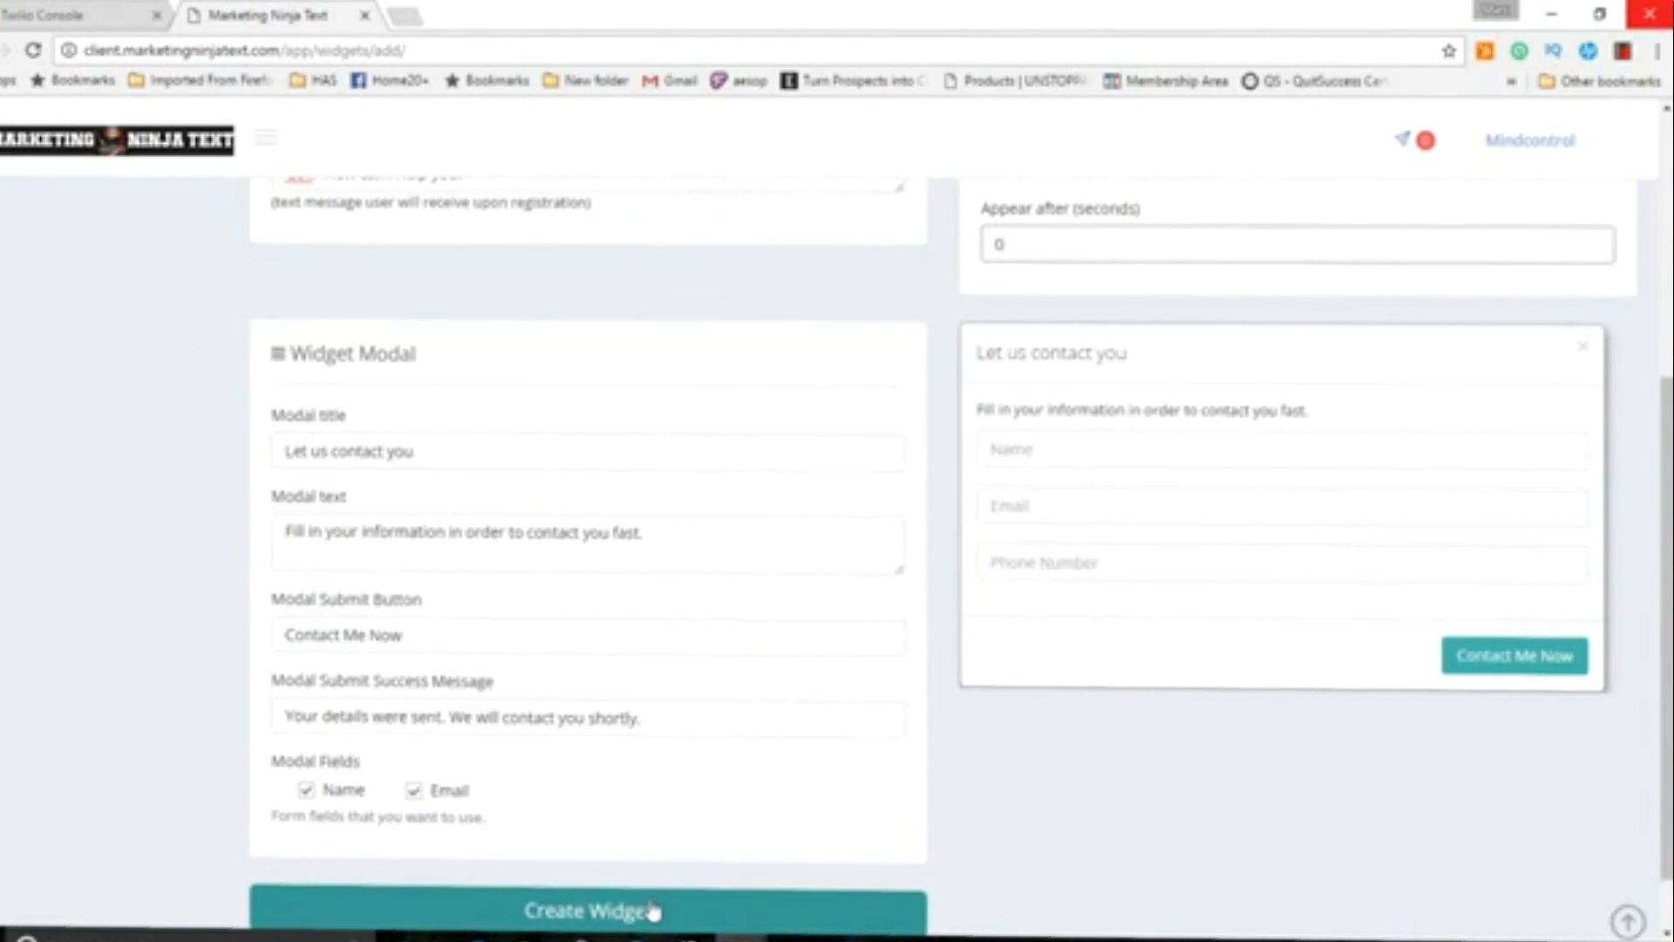
click(658, 924)
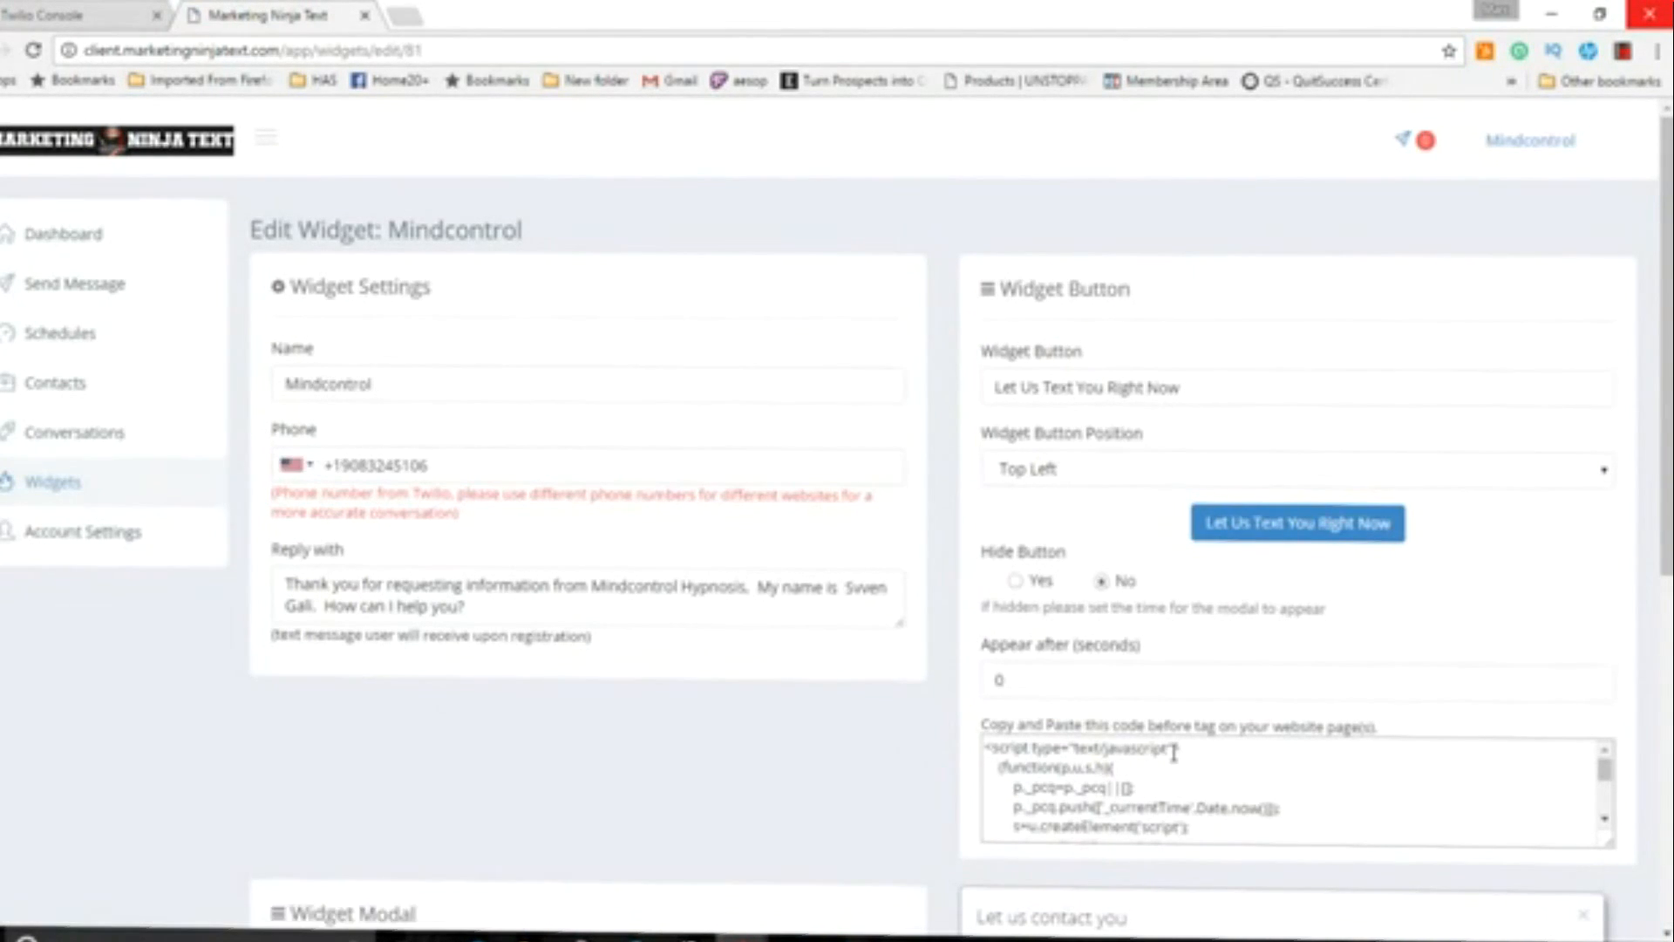
Examine the script code generated for embedding the widget on a website and the rest of its saved settings.
scroll(1174, 753, down, 5)
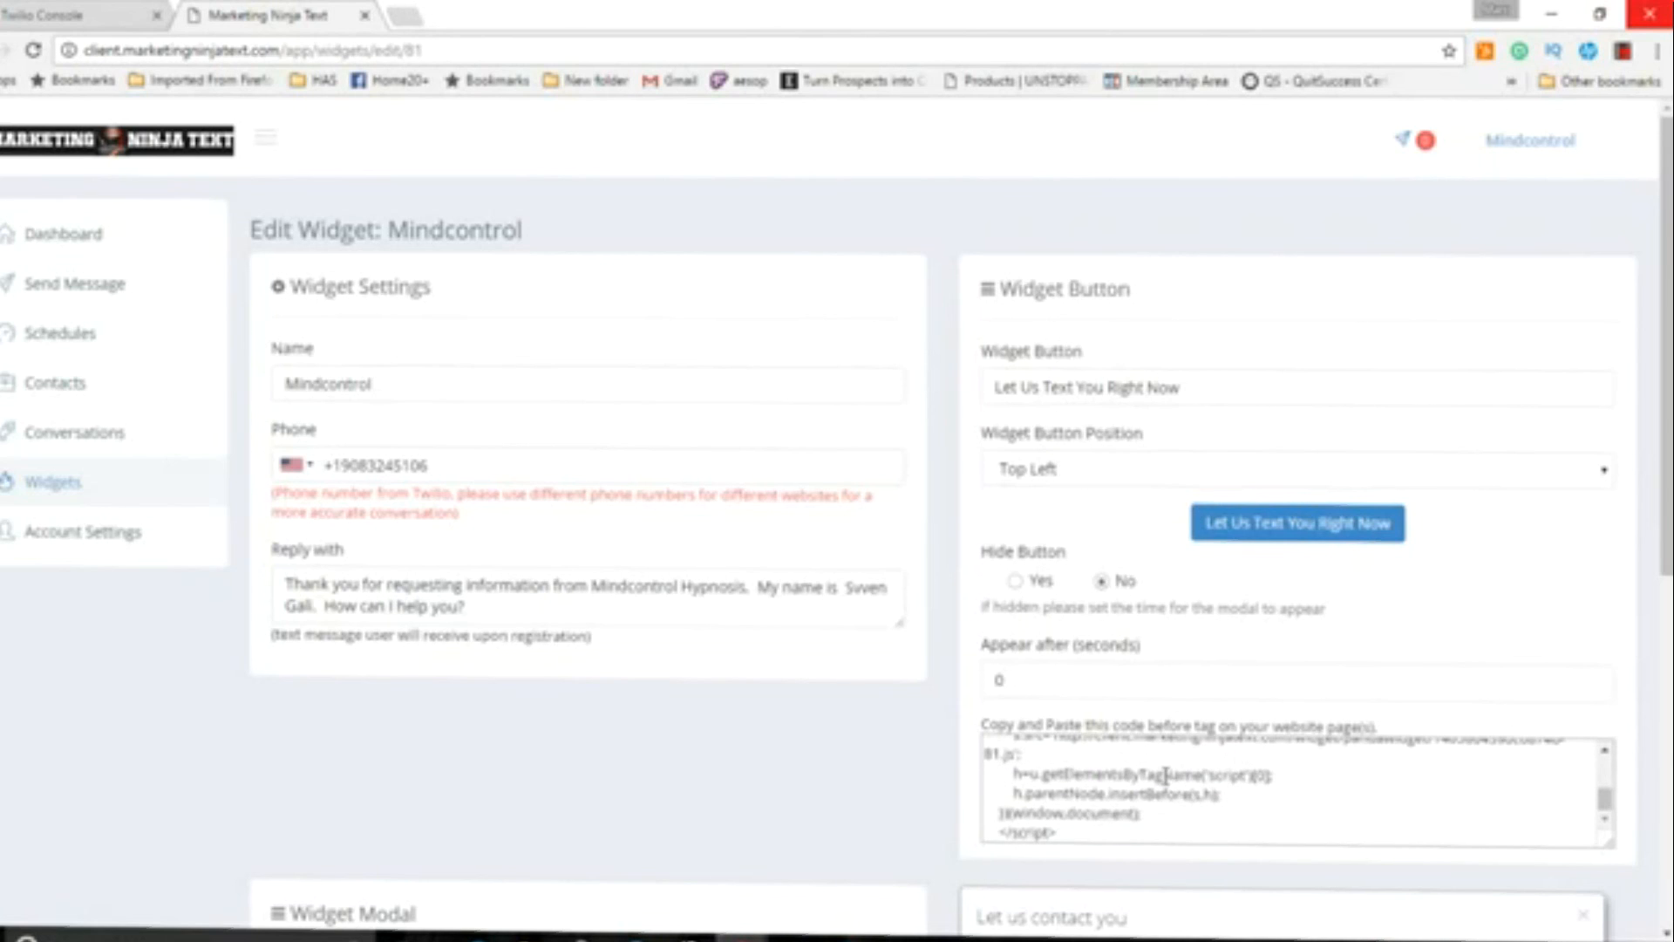
scroll(1169, 809, down, 1)
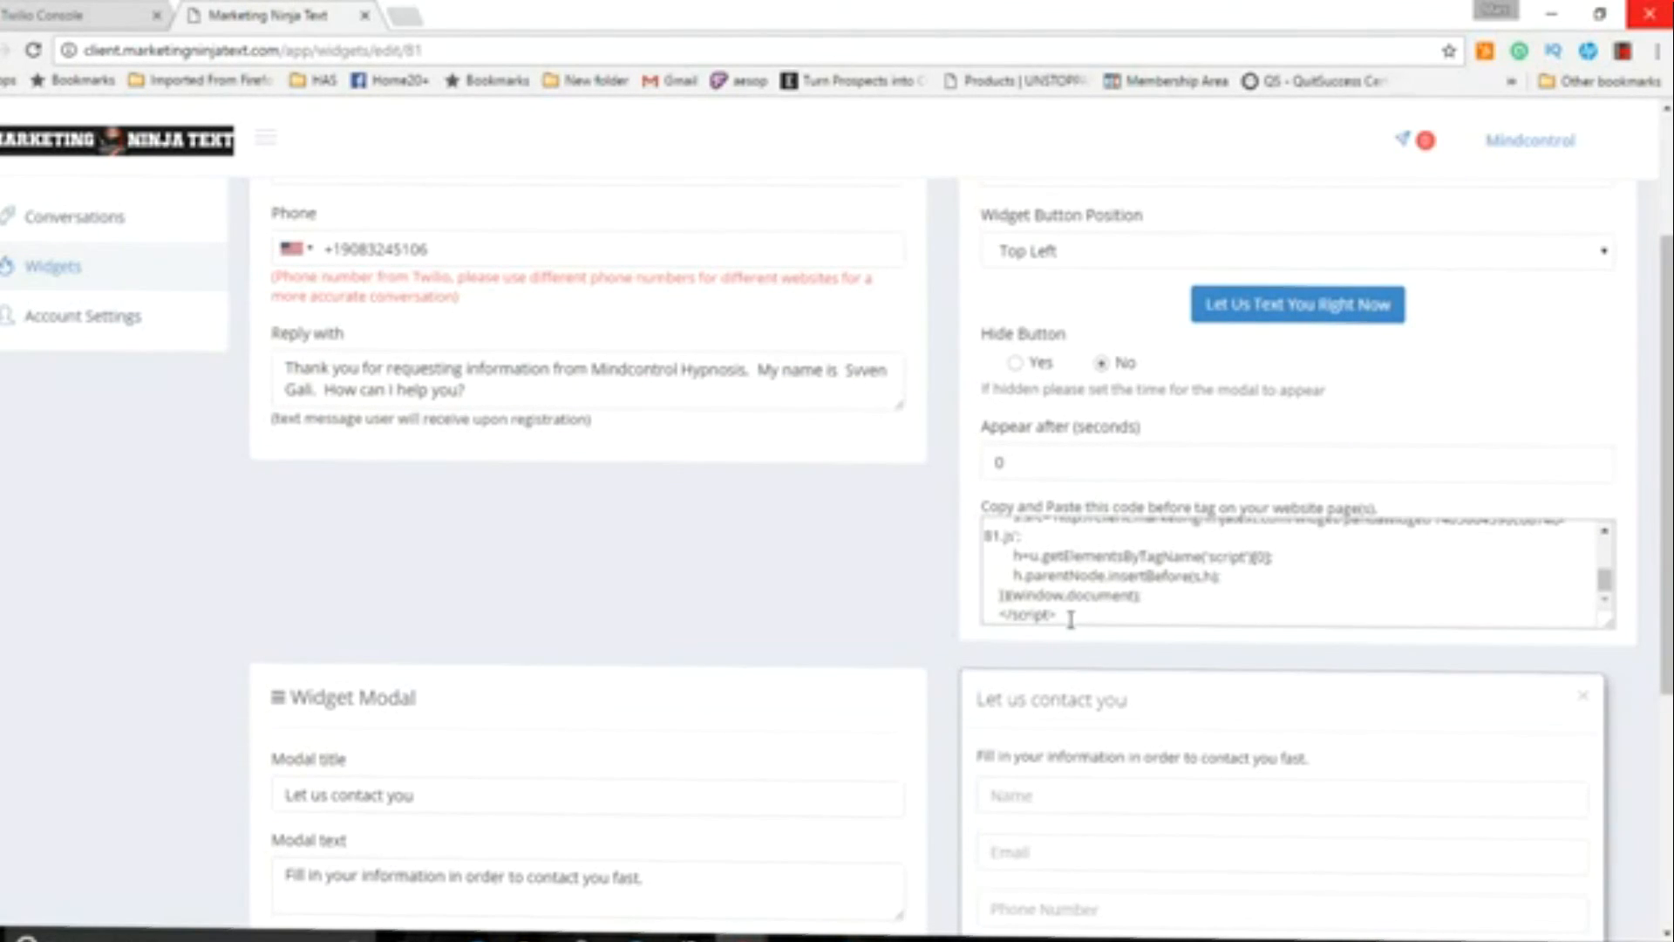
scroll(1071, 620, up, 4)
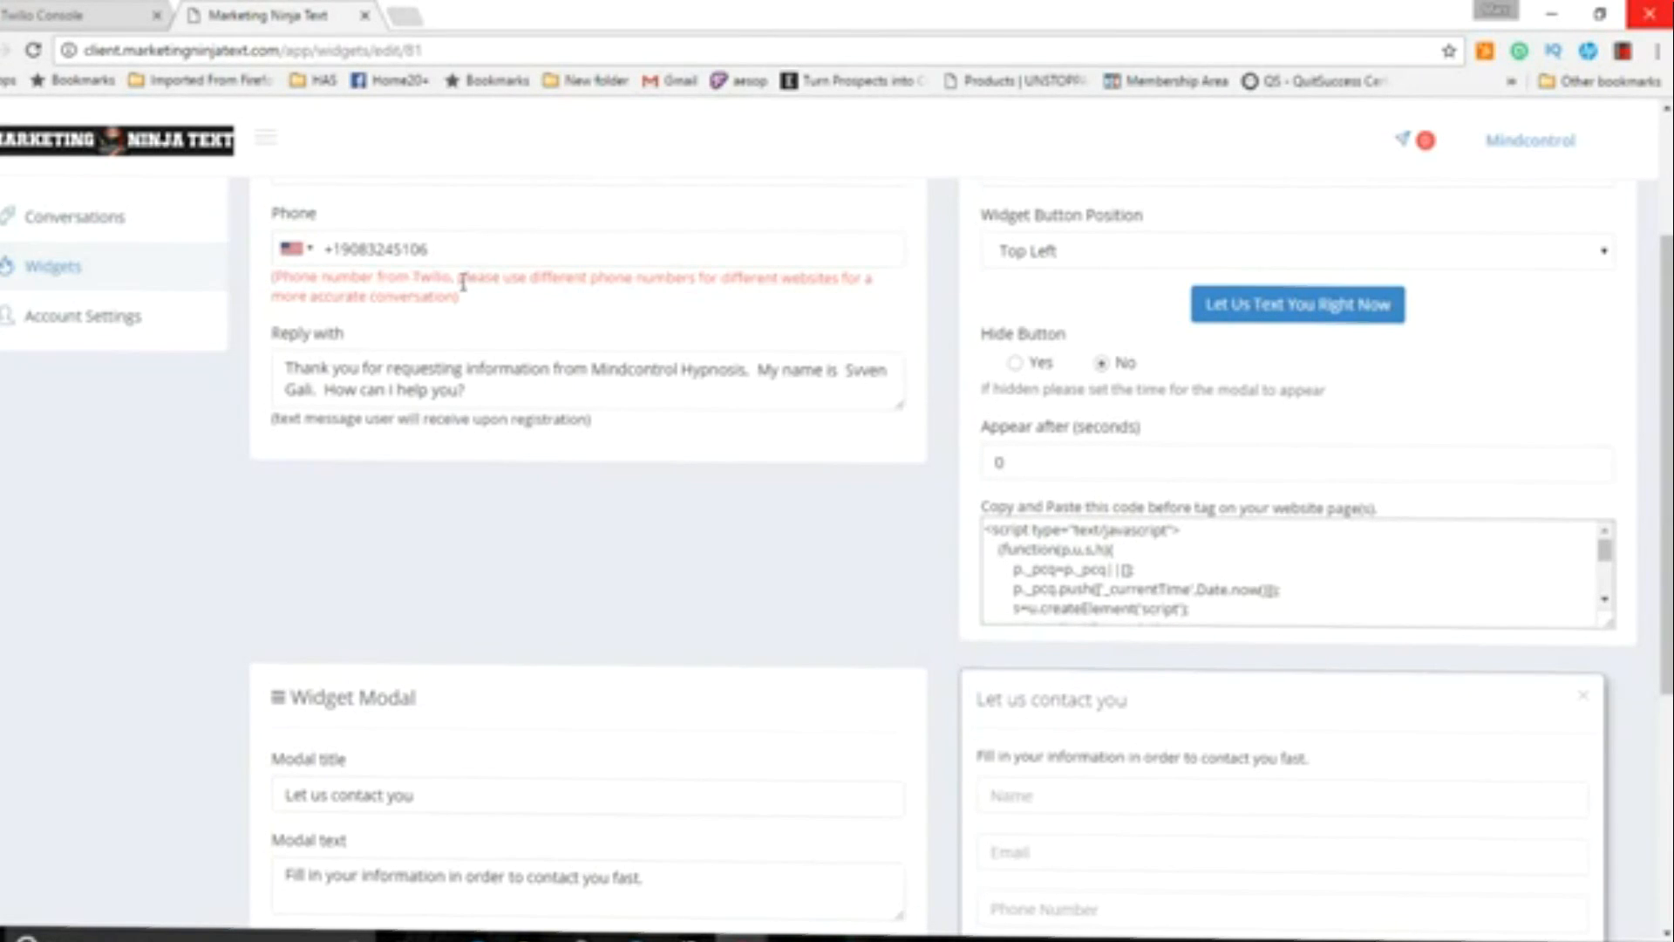
scroll(123, 561, down, 5)
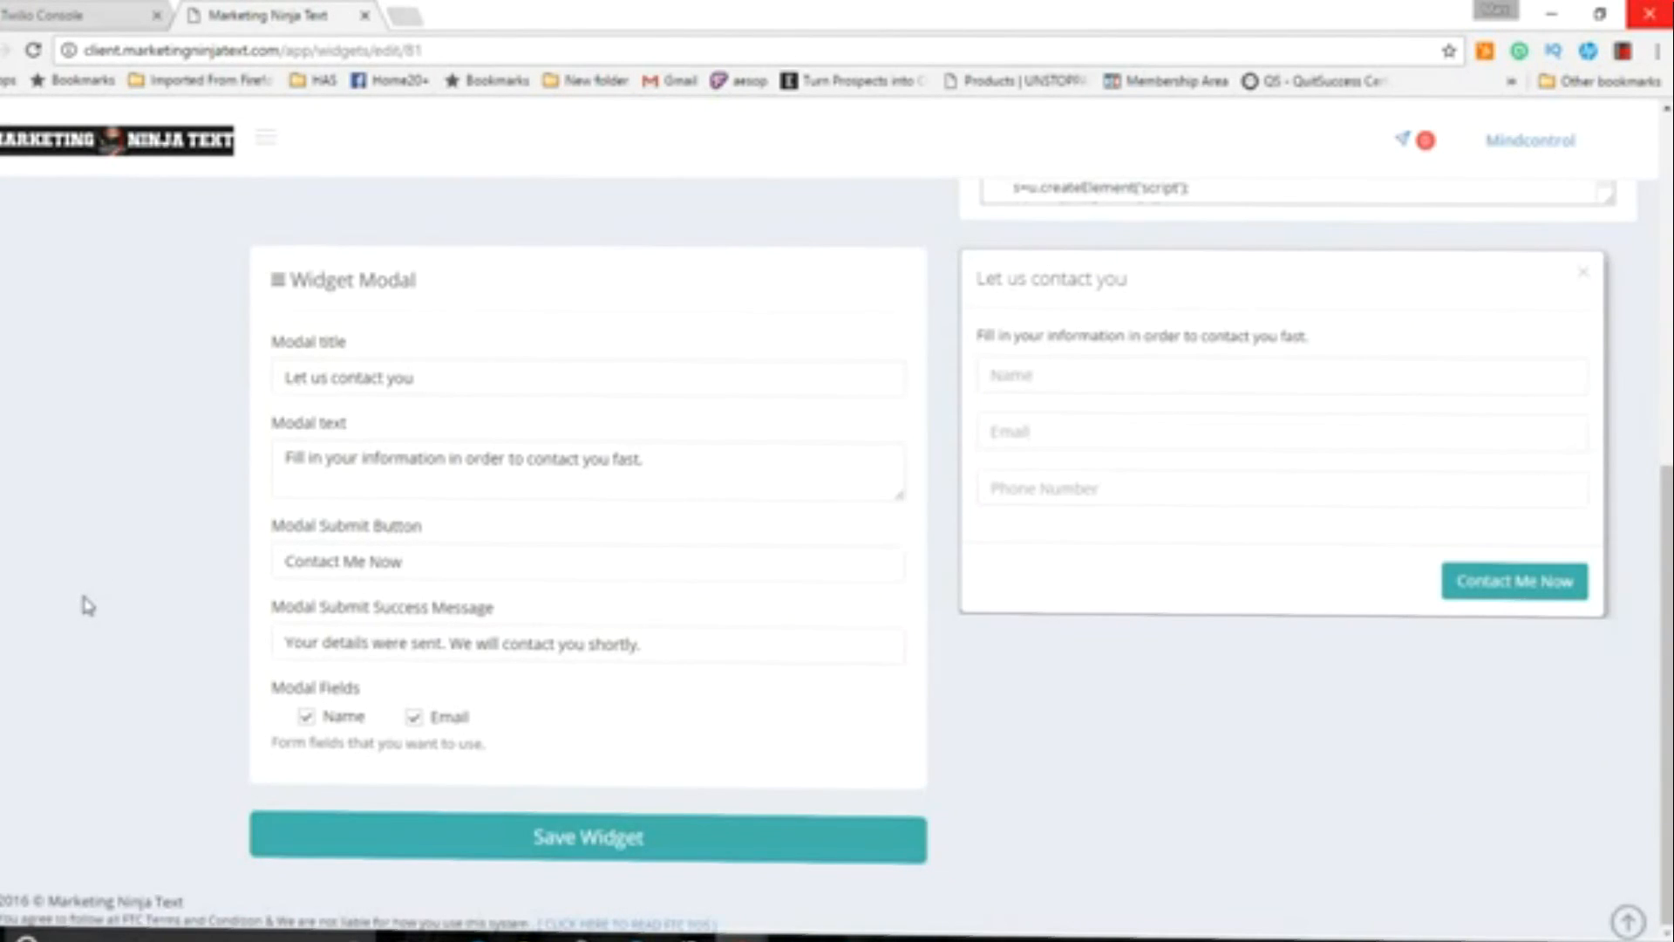
scroll(87, 605, up, 7)
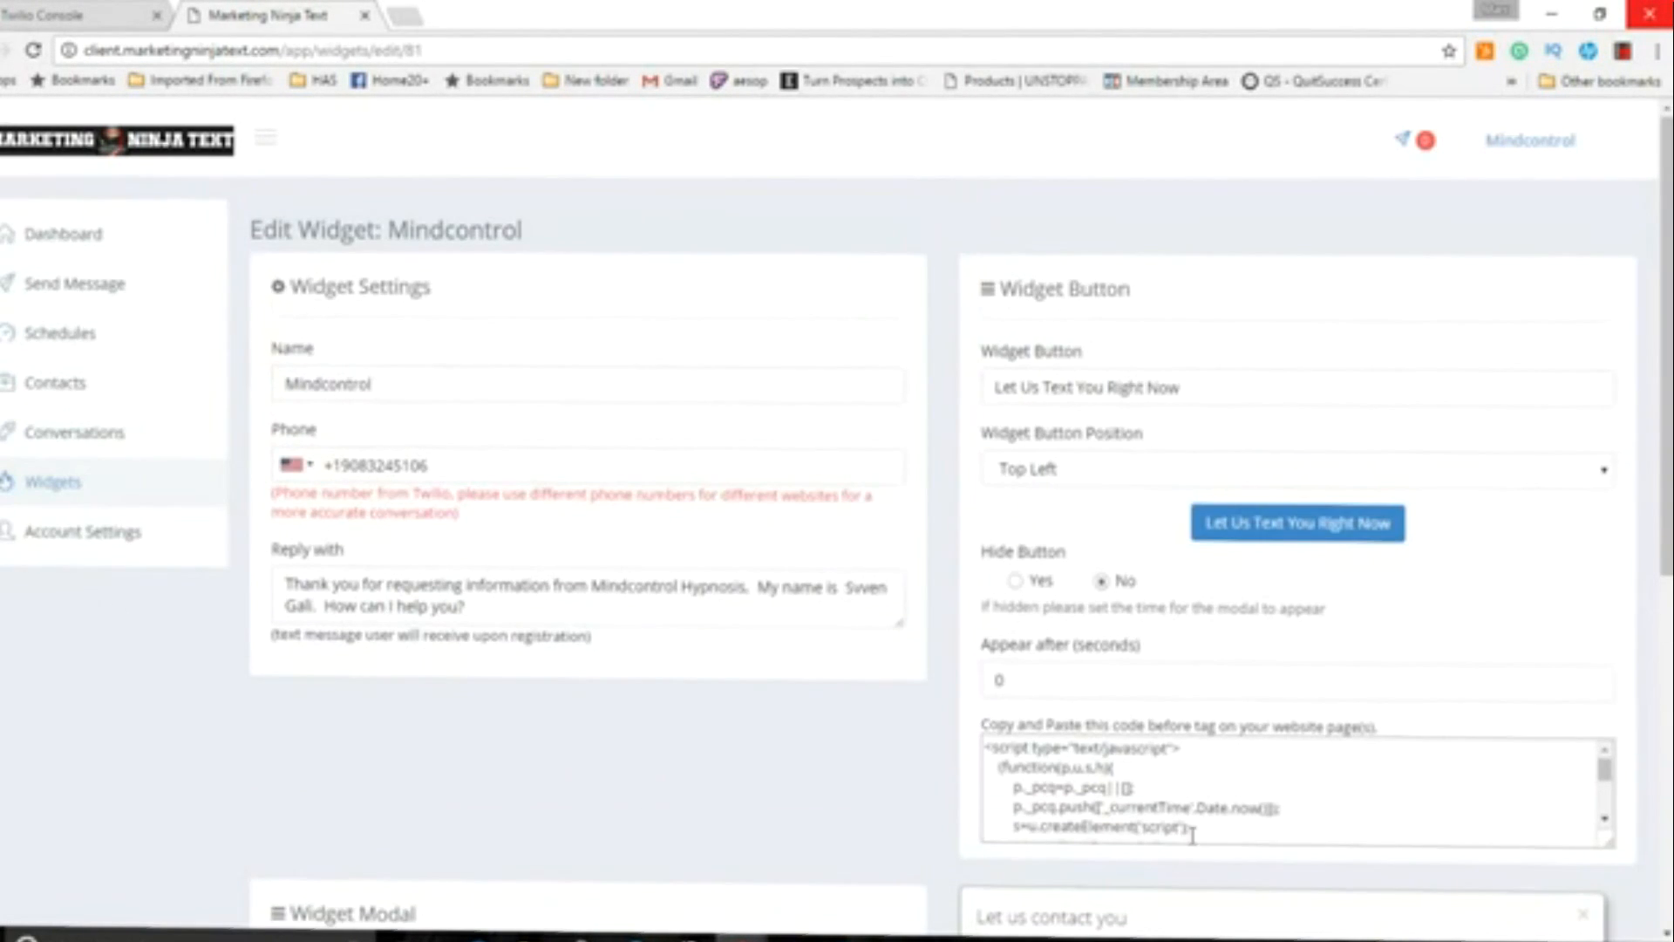
Open Account Settings and check which widget phone number is selected for receiving SMS alerts.
click(105, 541)
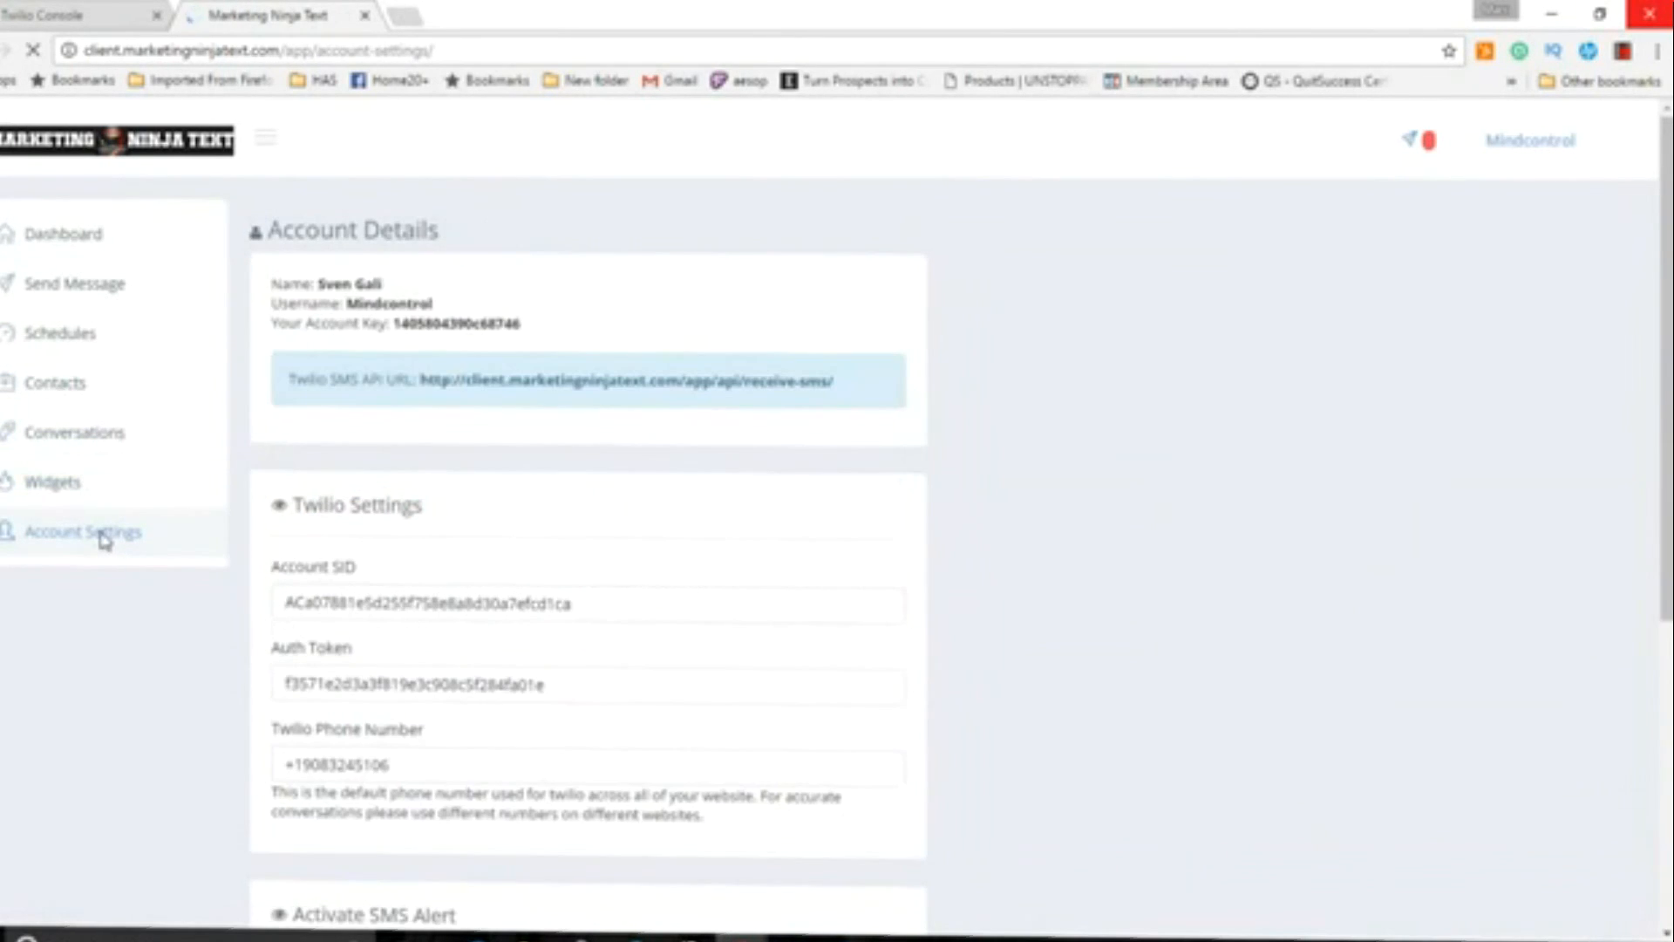
scroll(1039, 811, down, 5)
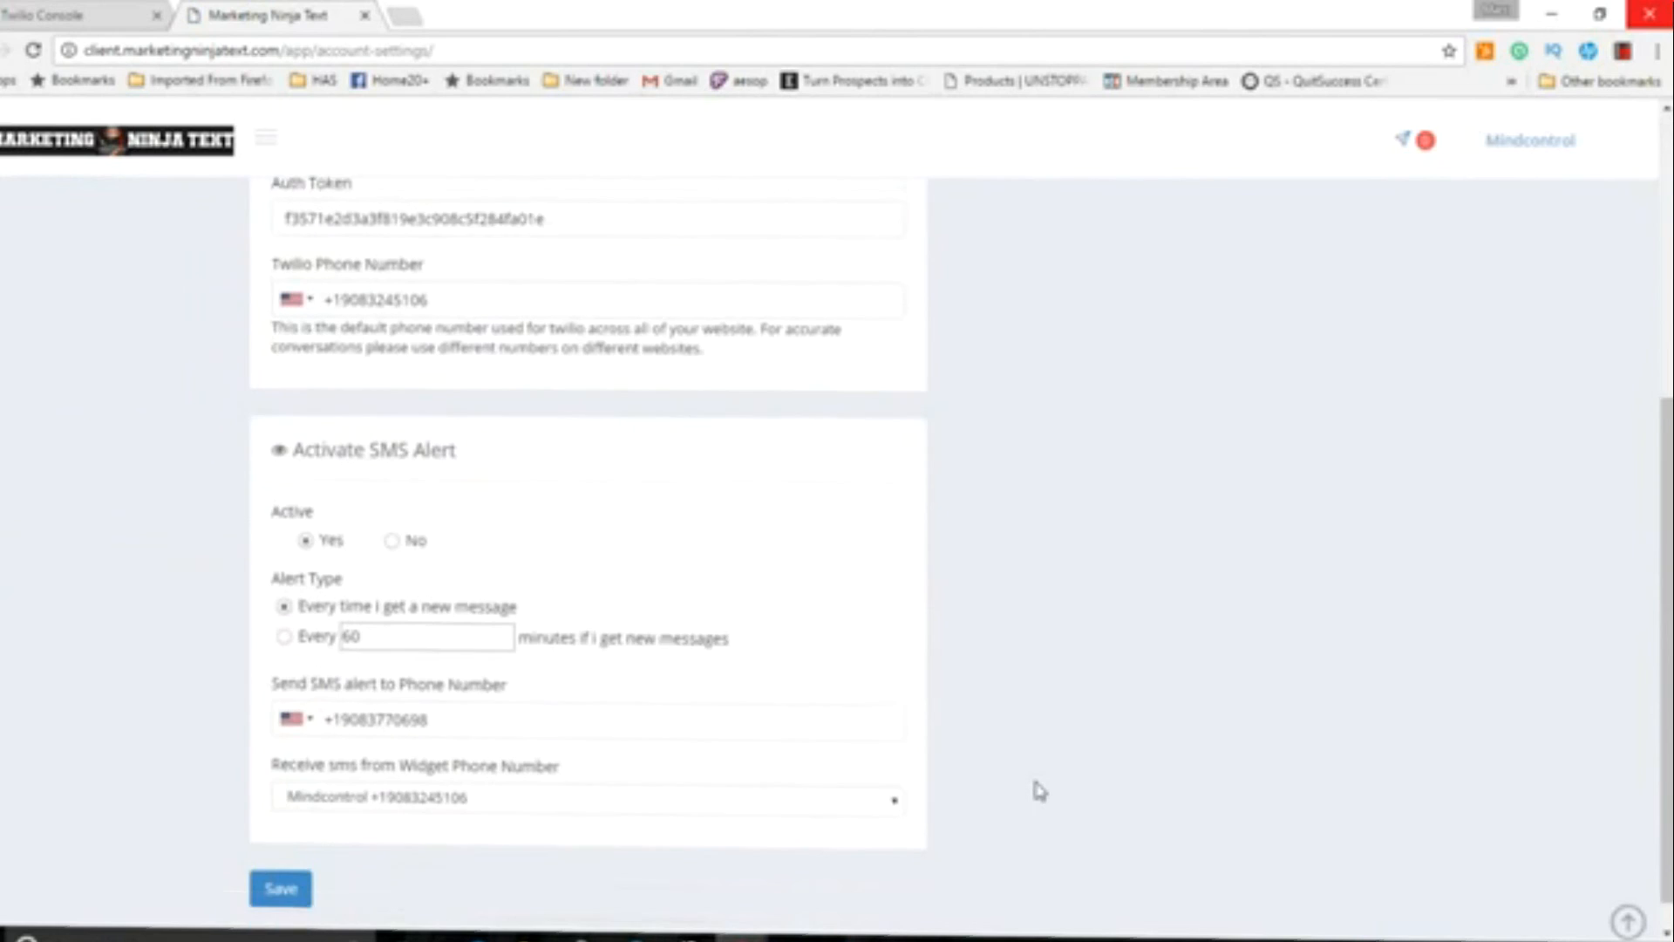
scroll(1040, 791, down, 1)
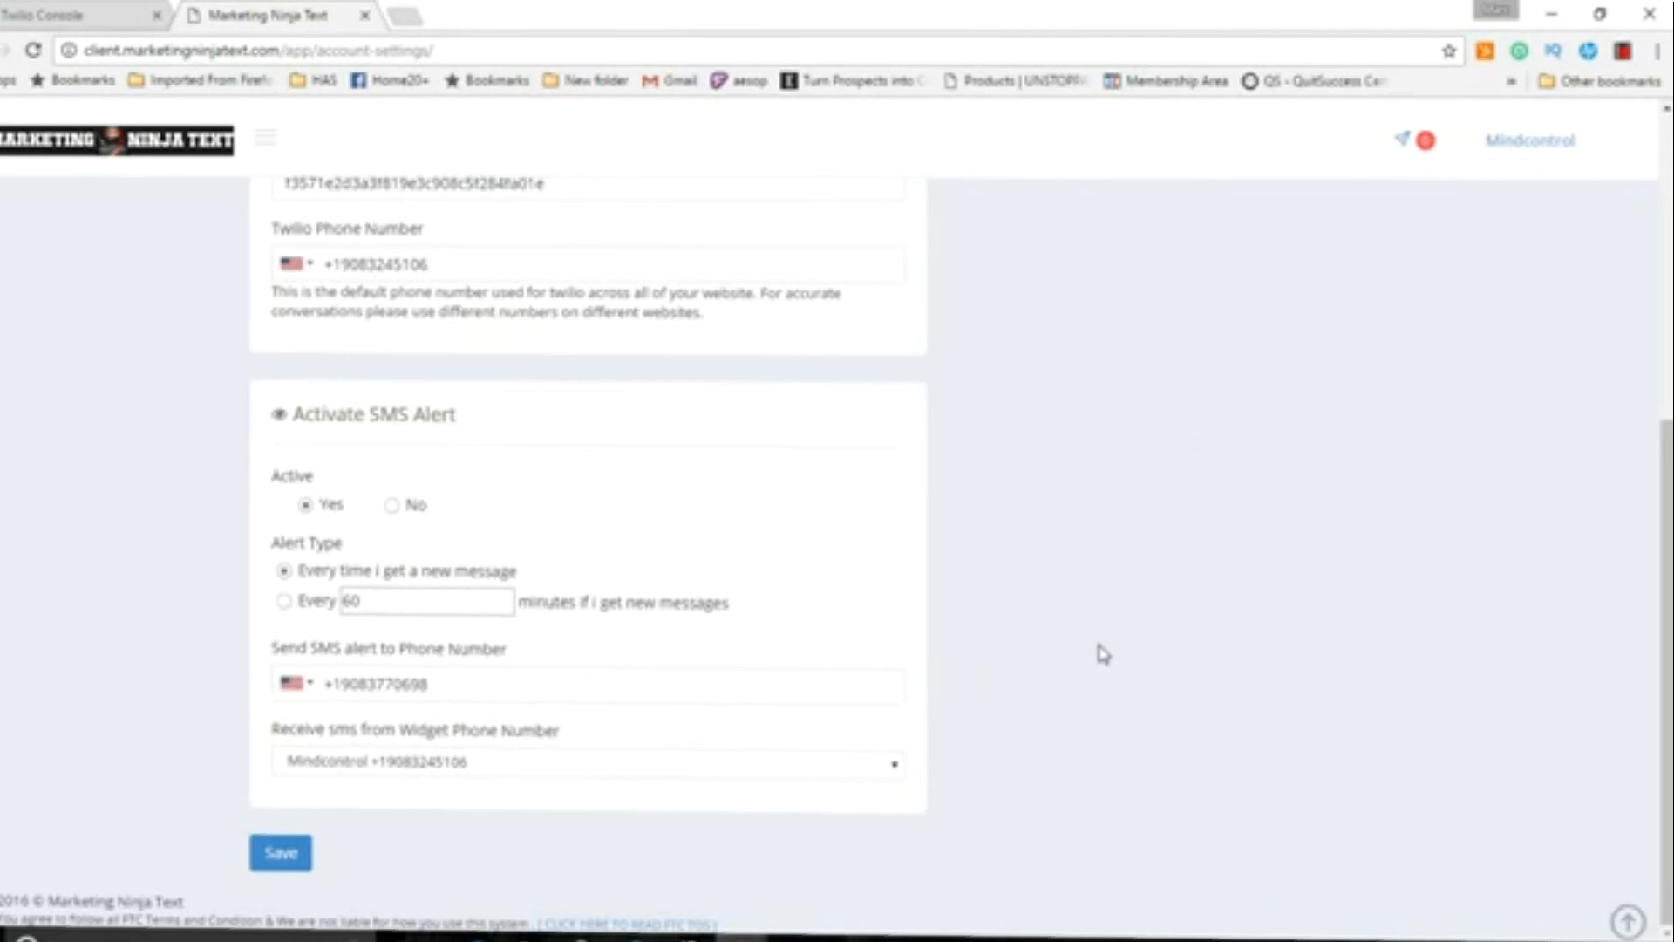
click(1624, 54)
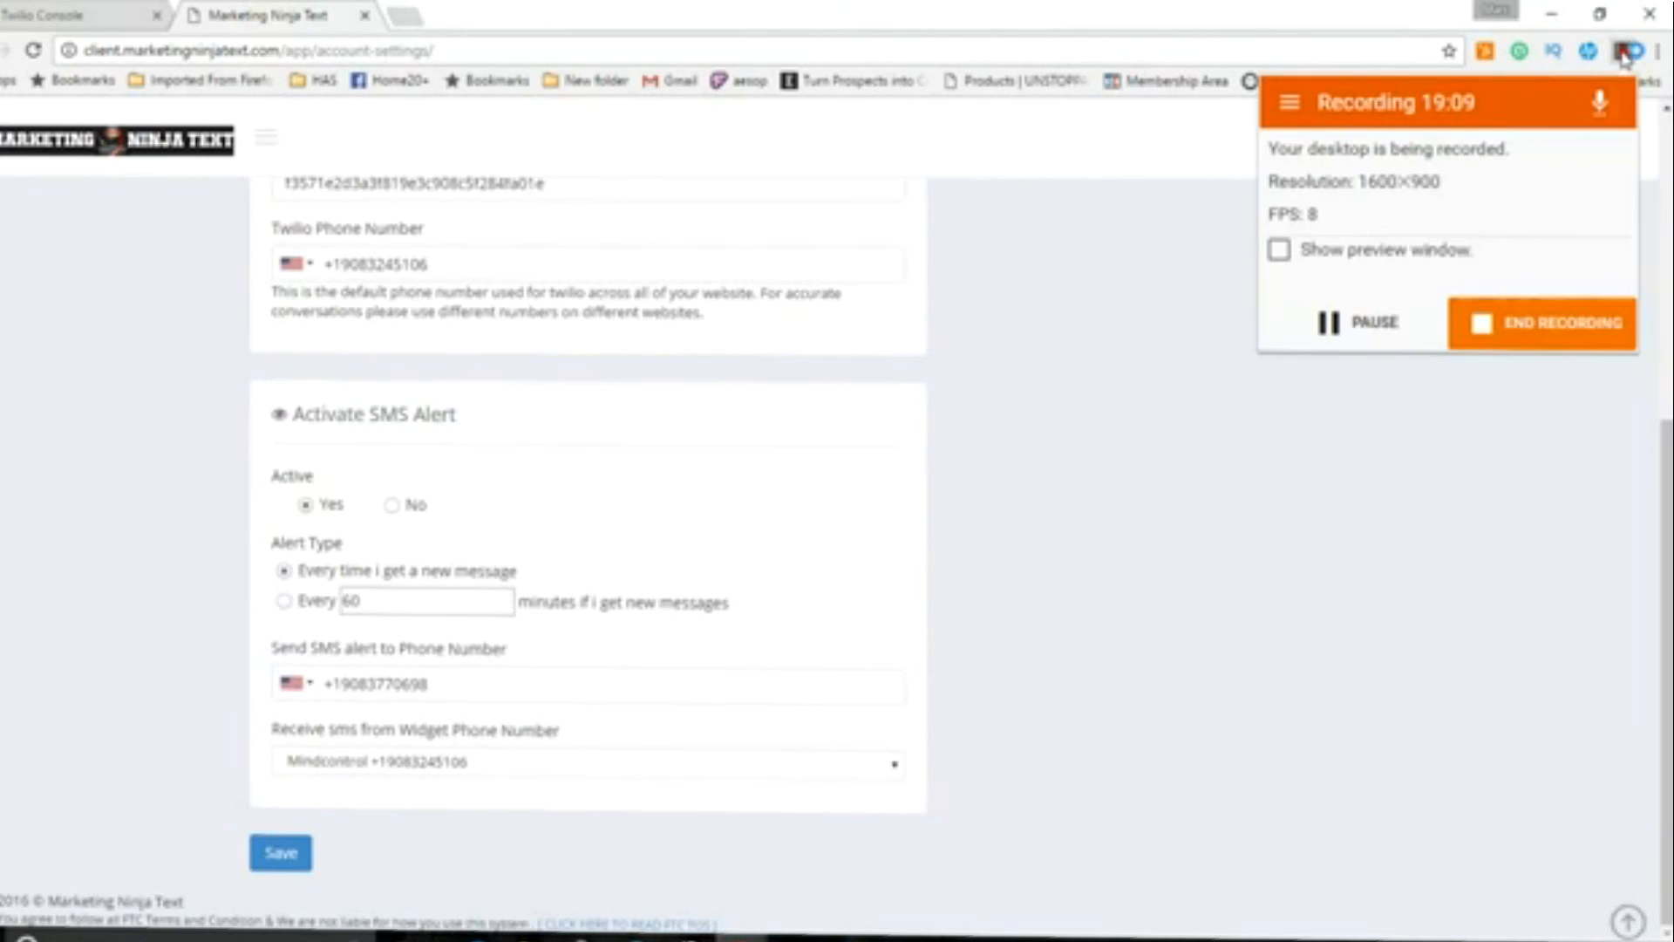